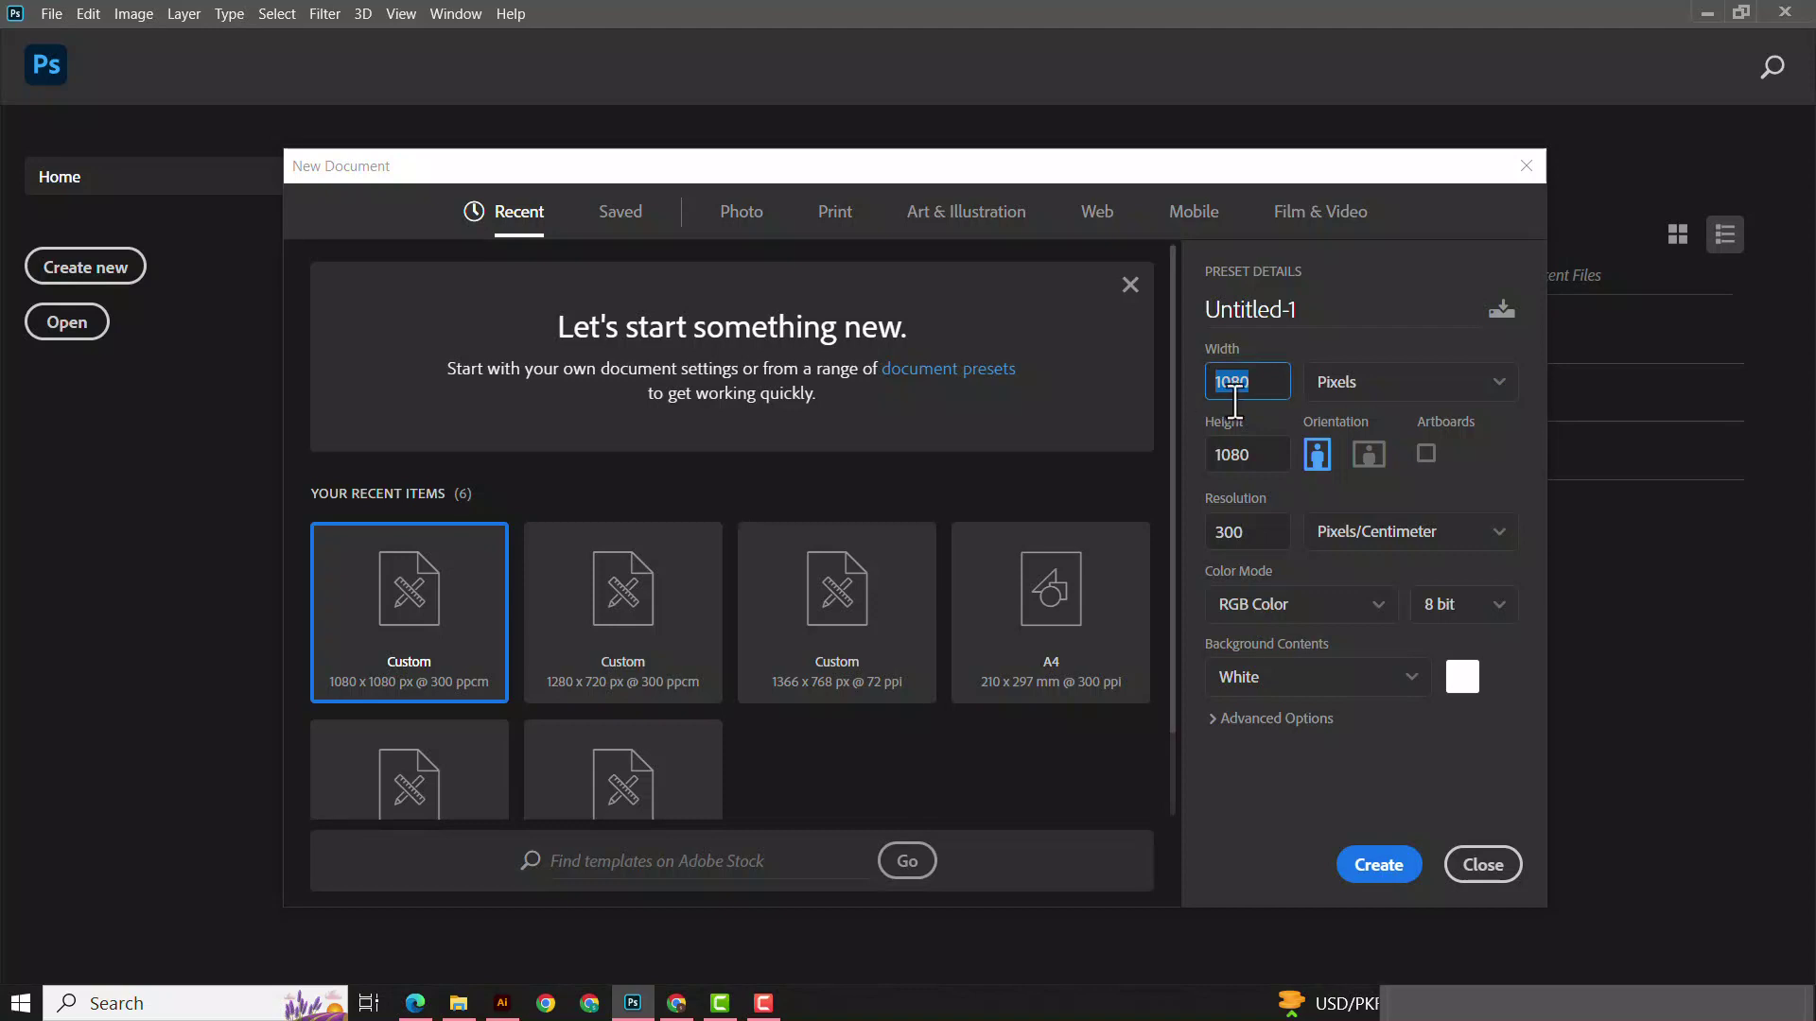
Create a 1080 x 1080 px document at 300 pixels/centimeter in RGB Color with a white background
{"action": "key", "text": "Tab"}
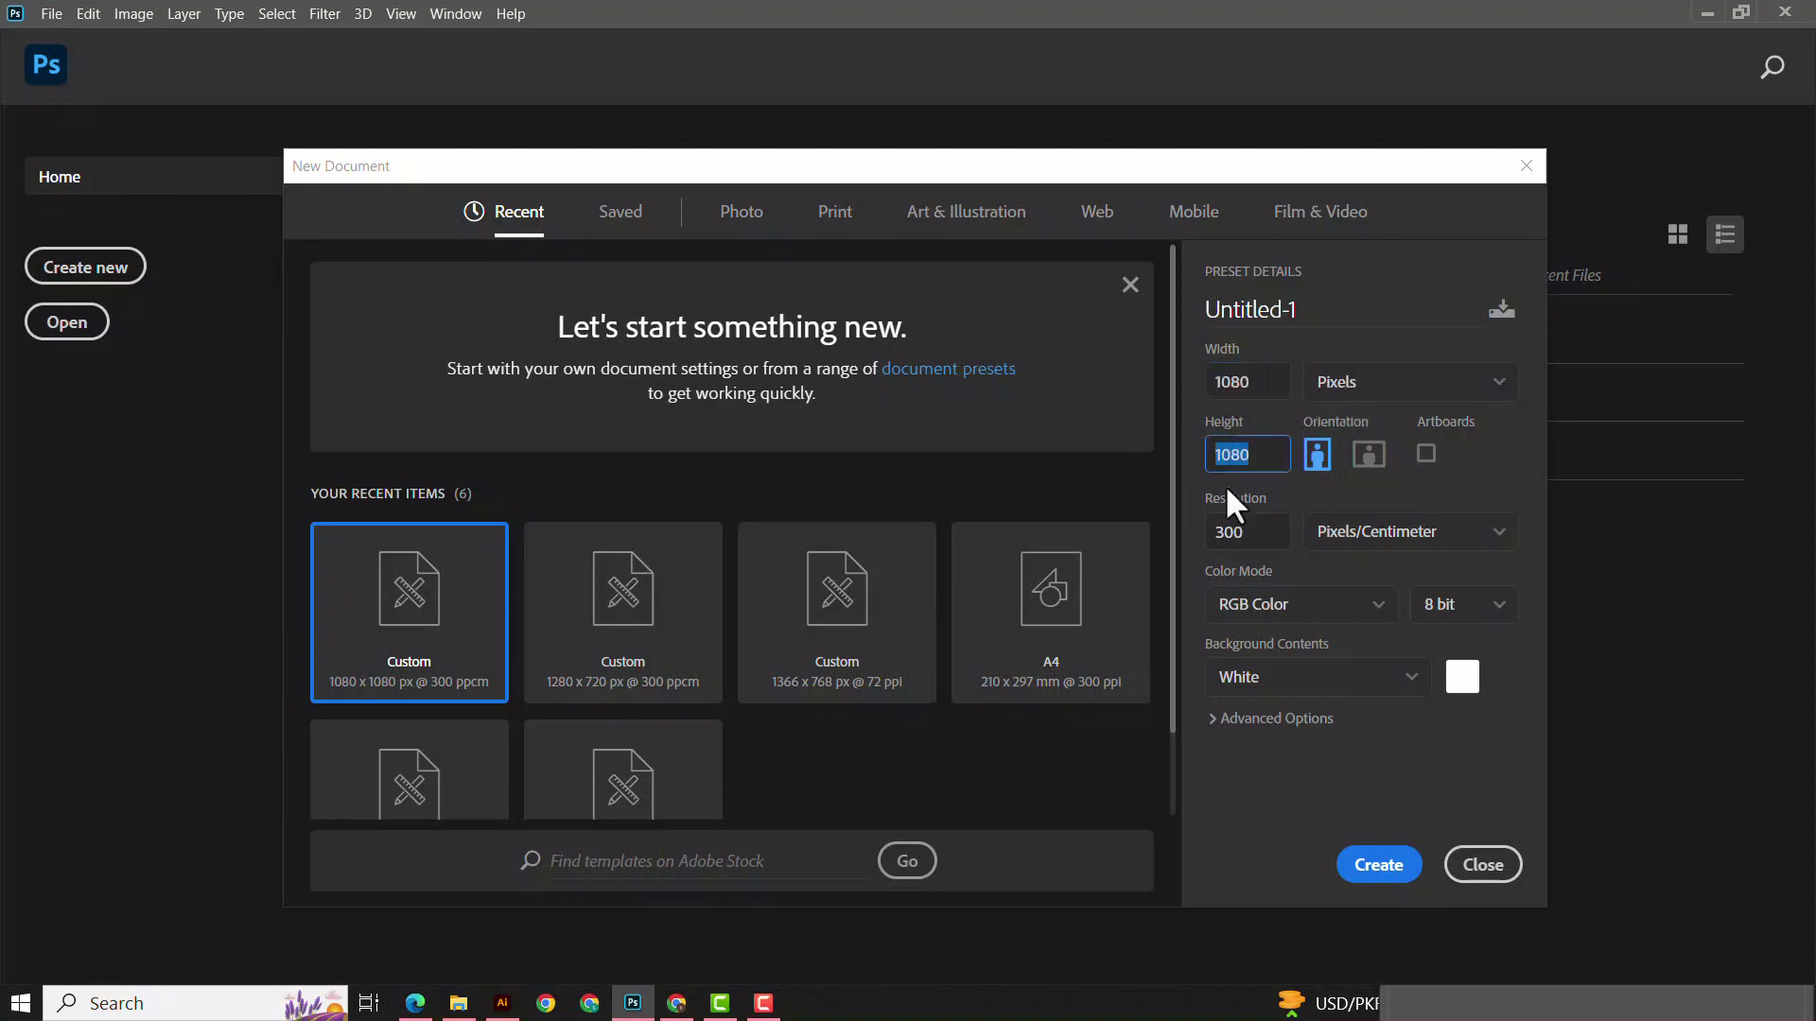
{"action": "left_click_drag", "start_coordinate": [1259, 541], "coordinate": [1142, 556]}
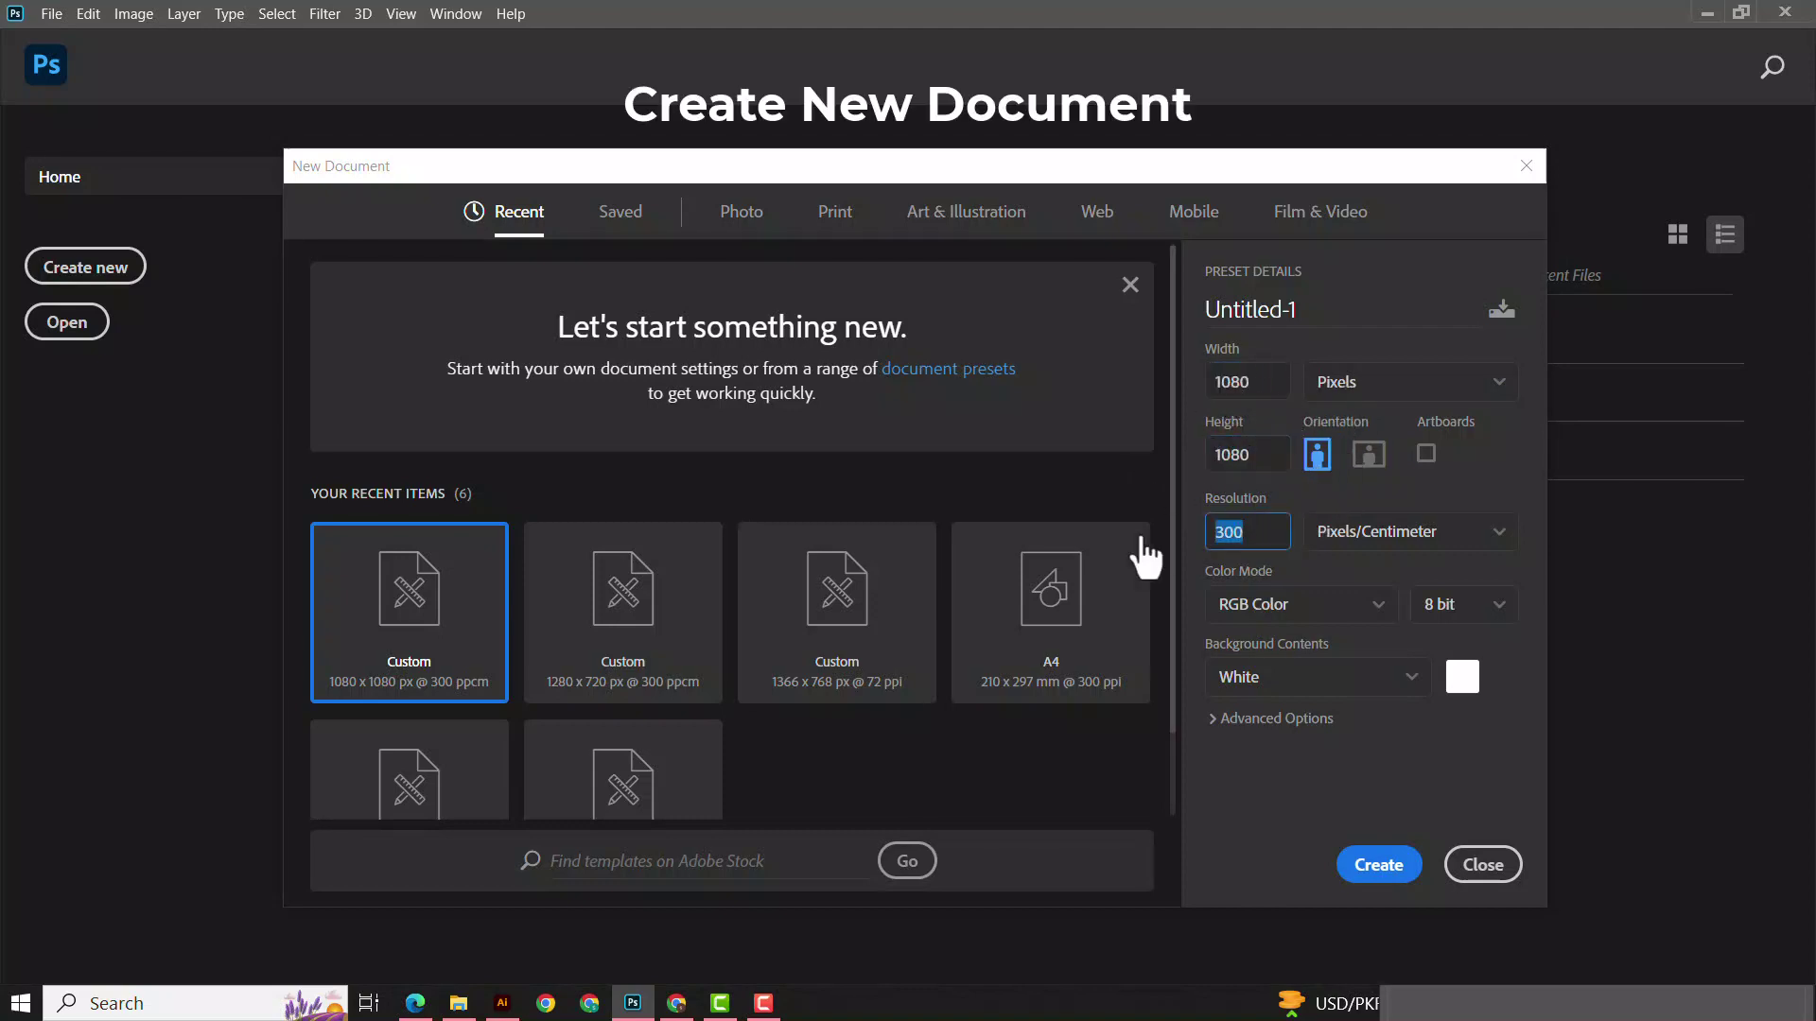
{"action": "left_click", "coordinate": [1224, 777]}
{"action": "left_click", "coordinate": [1365, 862]}
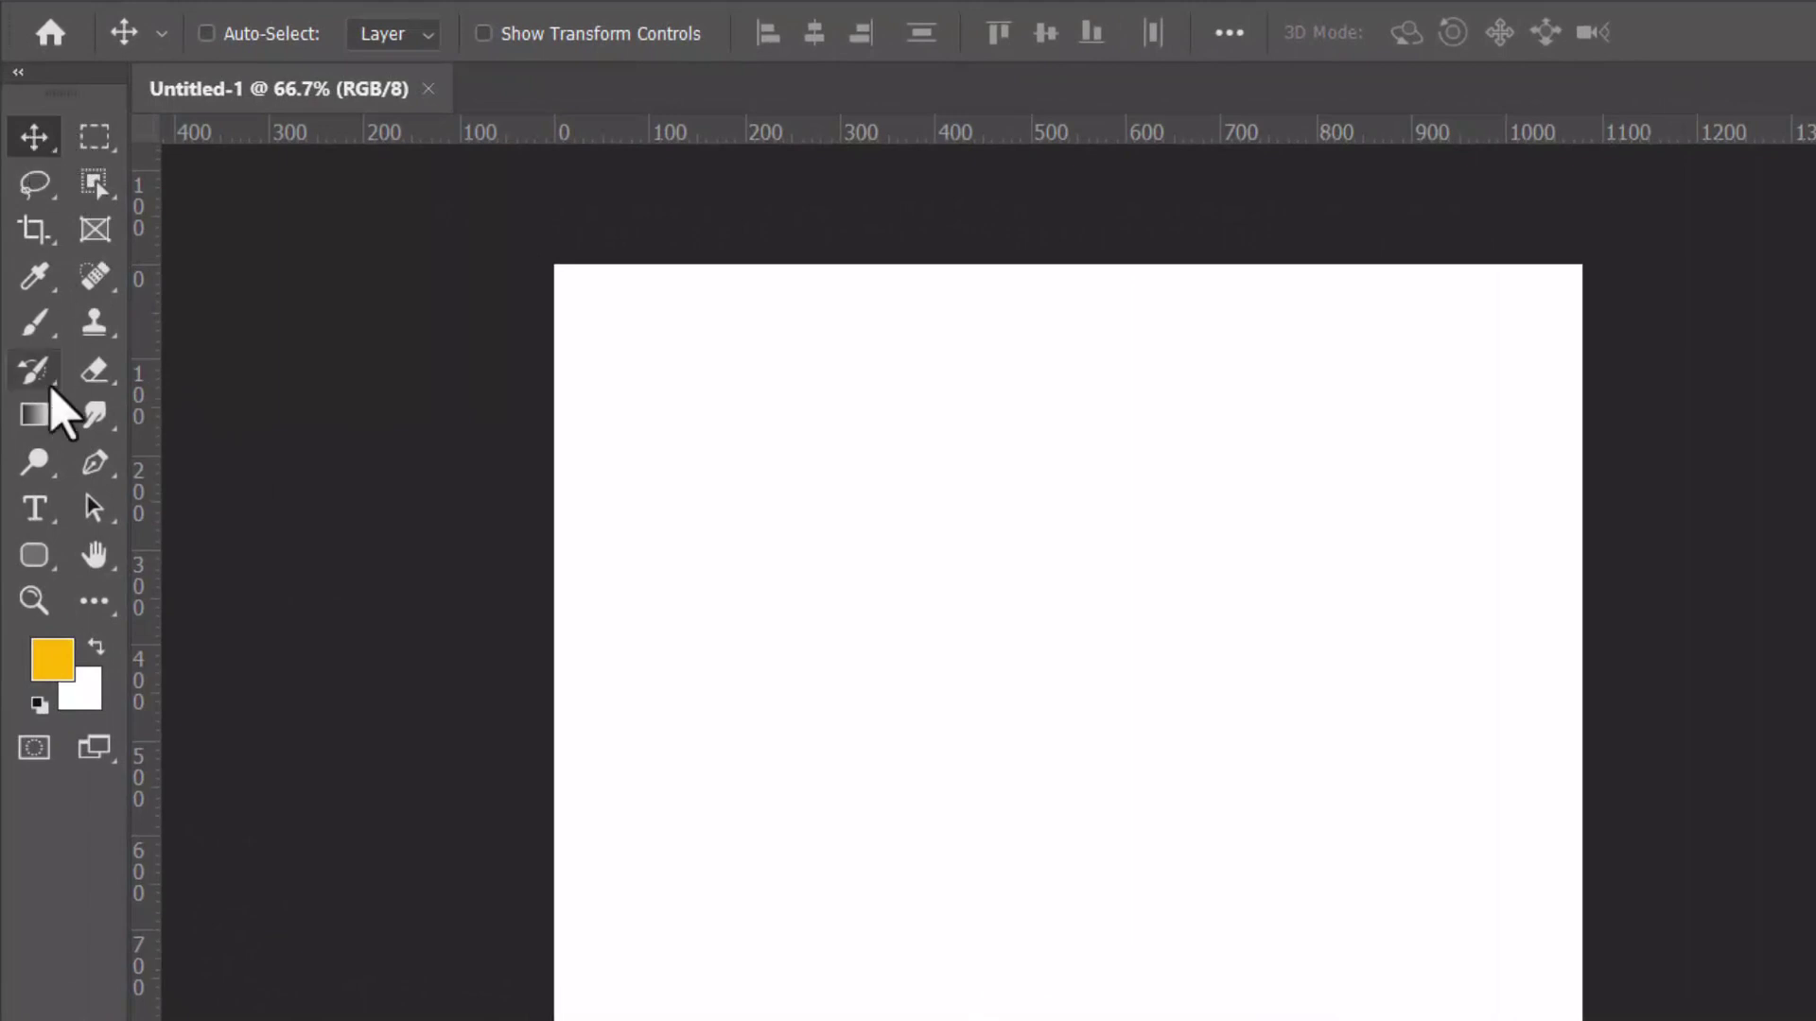
Draw a rectangle about 1103 x 1113 px covering the whole canvas and fill it with black
{"action": "left_click", "coordinate": [38, 563]}
{"action": "left_click", "coordinate": [106, 558]}
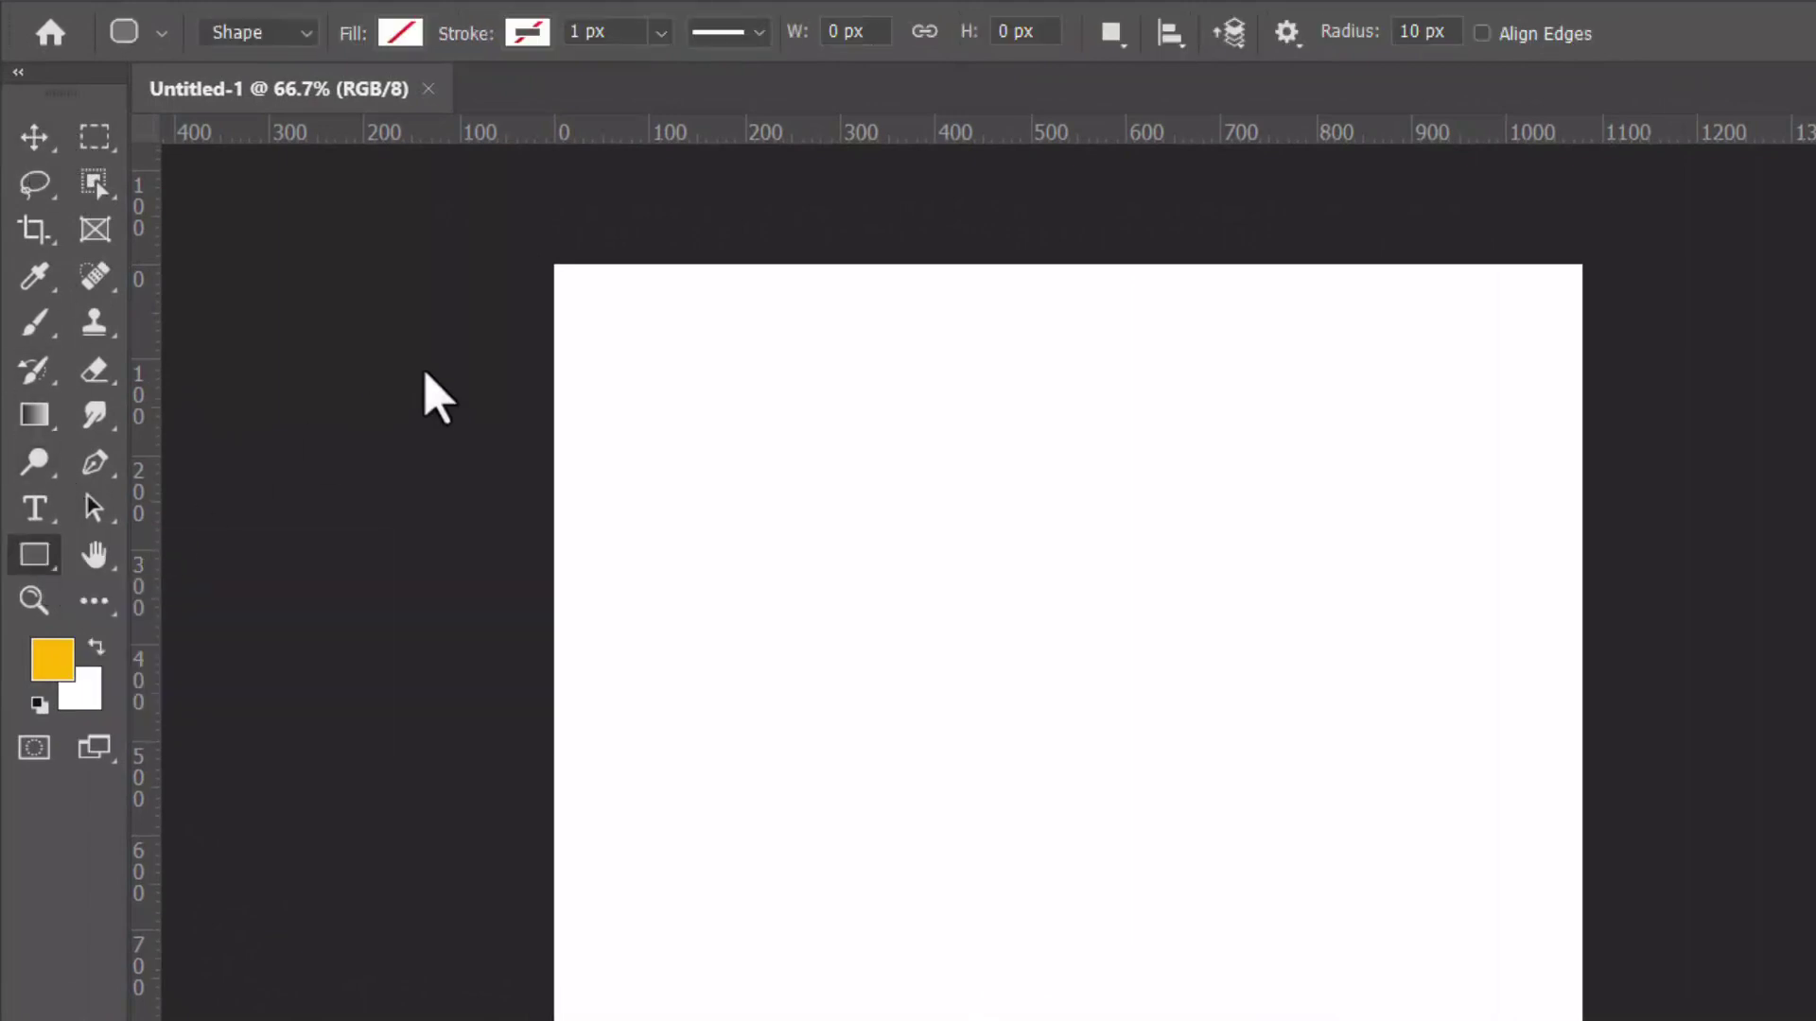
{"action": "mouse_move", "coordinate": [525, 235]}
{"action": "left_mouse_down"}
{"action": "mouse_move", "coordinate": [1204, 1020]}
{"action": "mouse_move", "coordinate": [1592, 1020]}
{"action": "left_mouse_up"}
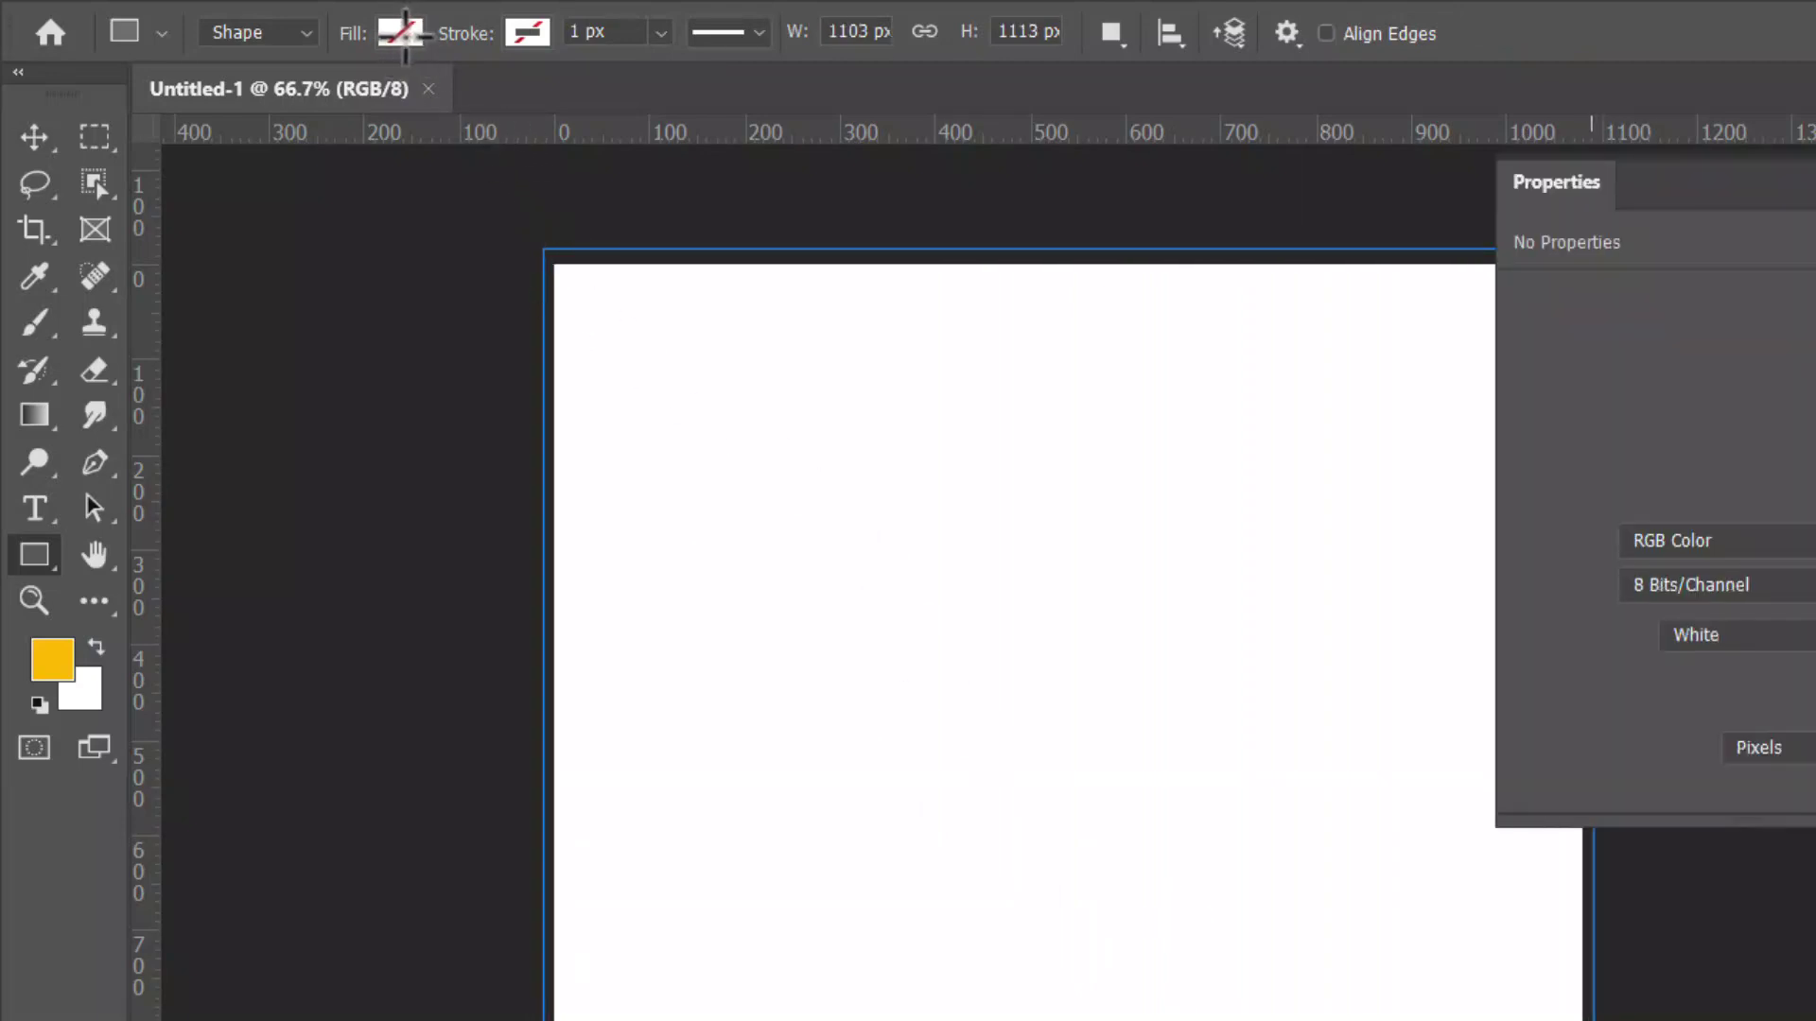
{"action": "left_click", "coordinate": [401, 33]}
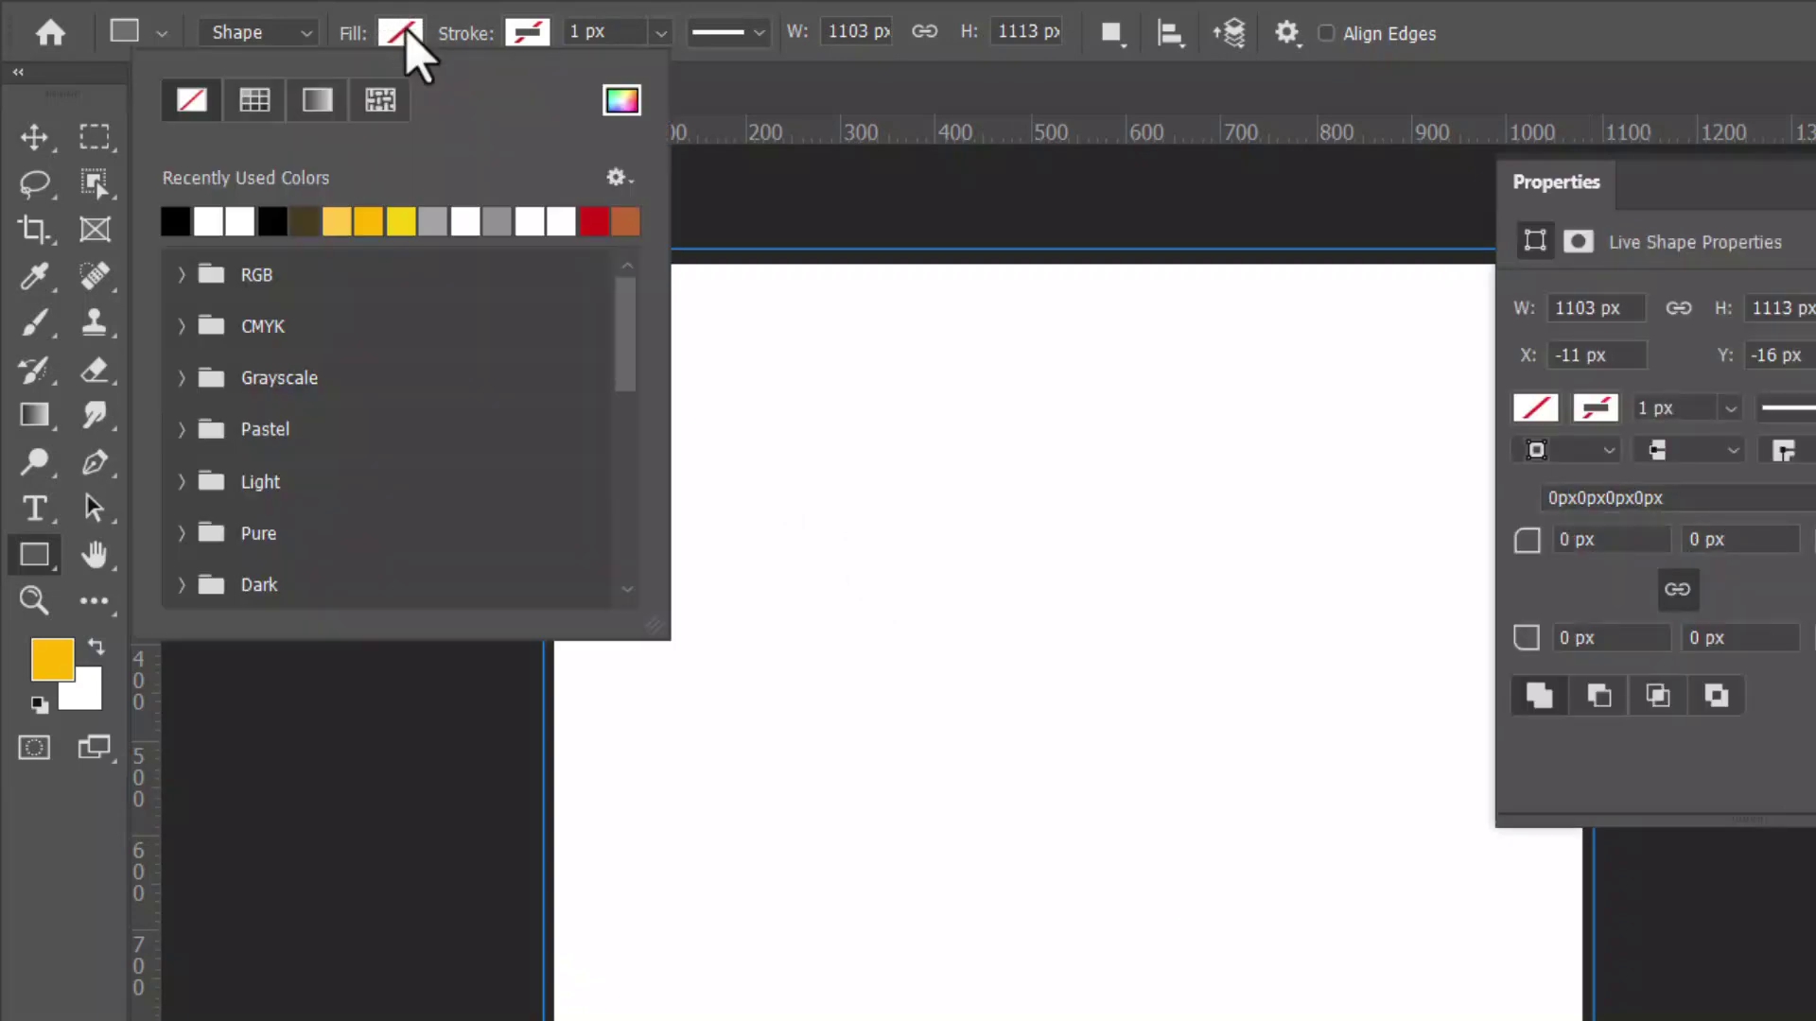
{"action": "left_click", "coordinate": [175, 221]}
{"action": "left_click", "coordinate": [34, 137]}
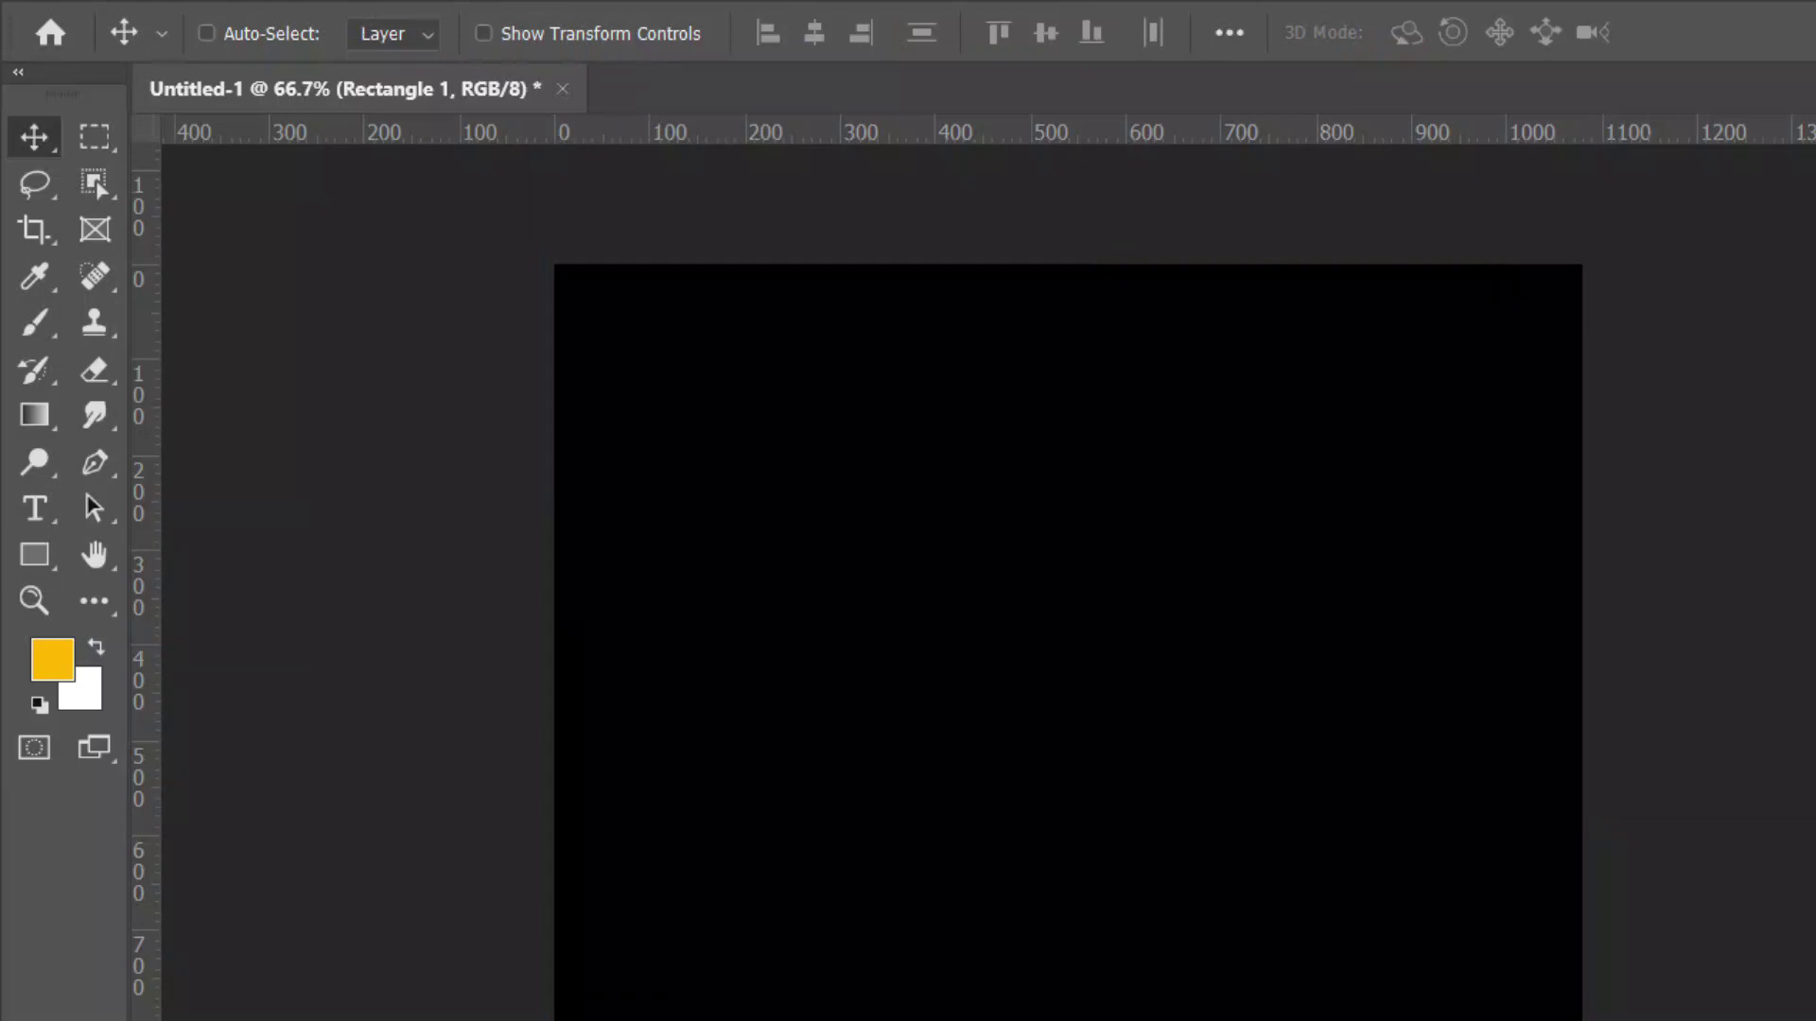
On a new layer, draw a full-height vertical rectangle about 350 x 1102 px, starting about 100 px from the canvas's left edge, filled with yellow-orange
{"action": "left_click", "coordinate": [34, 557]}
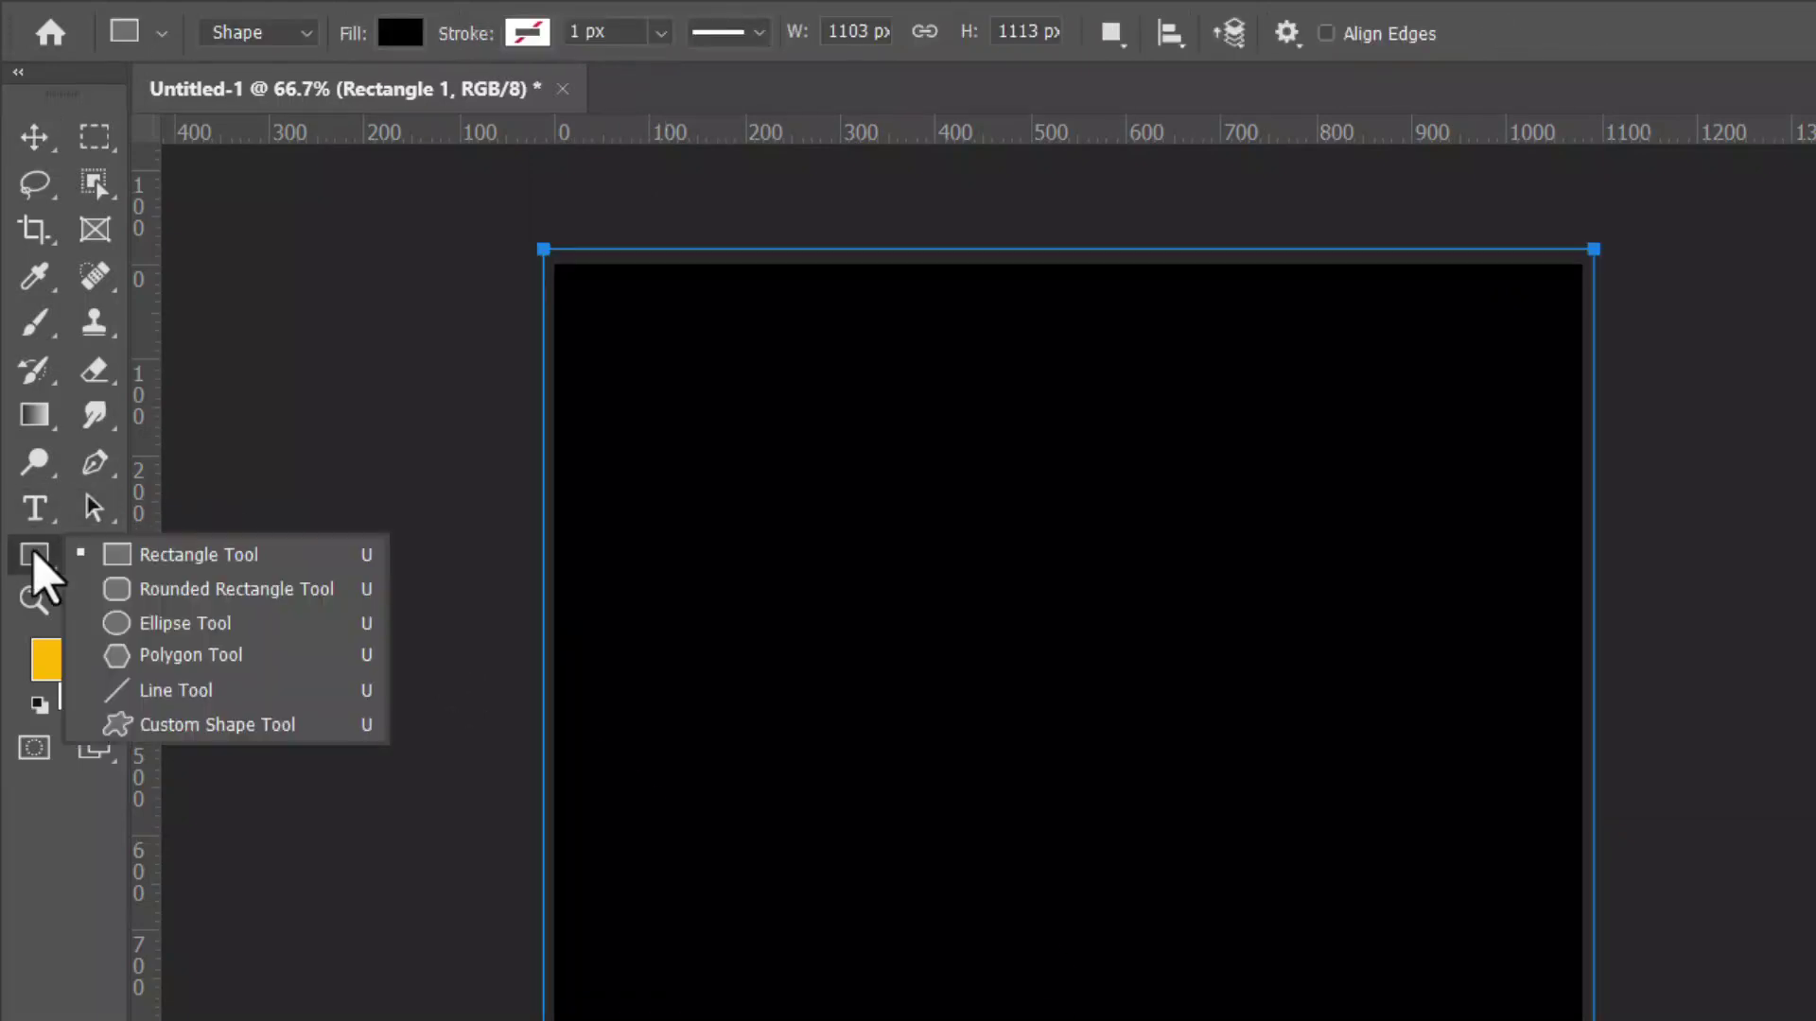
{"action": "left_click", "coordinate": [155, 555]}
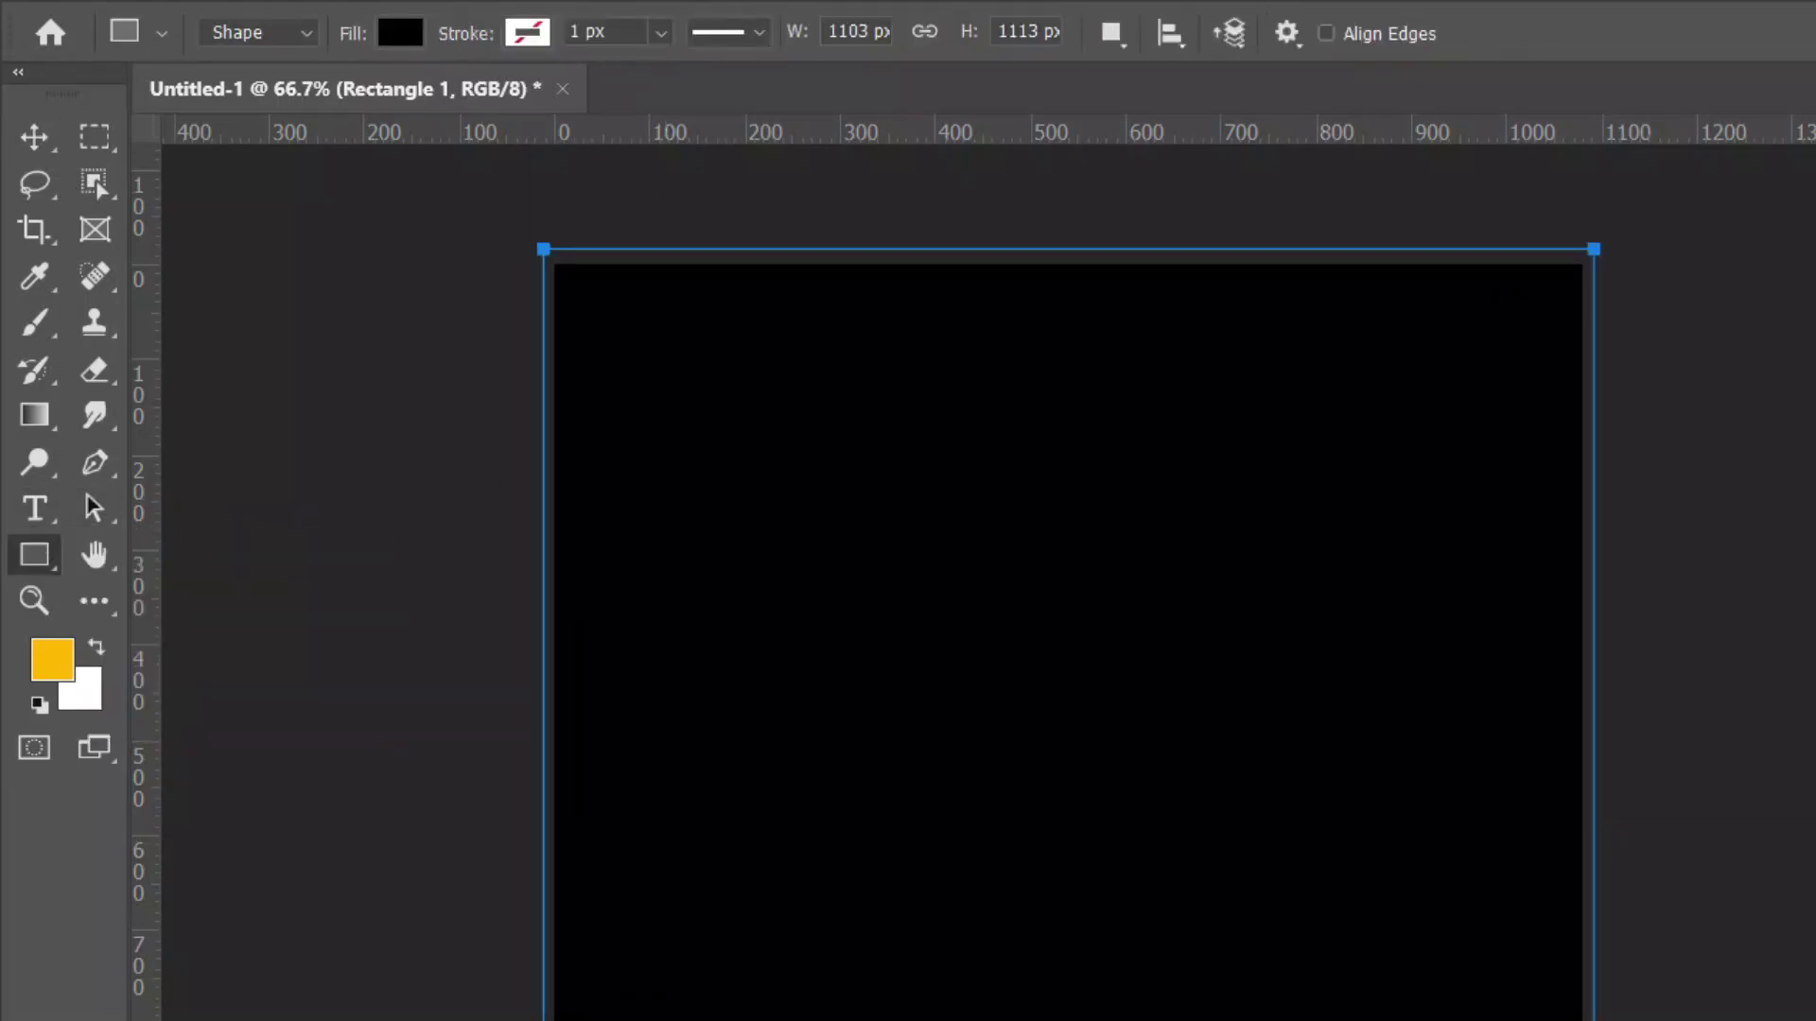
{"action": "key", "text": "ctrl+alt+shift+n"}
{"action": "left_click_drag", "start_coordinate": [662, 214], "coordinate": [979, 1020]}
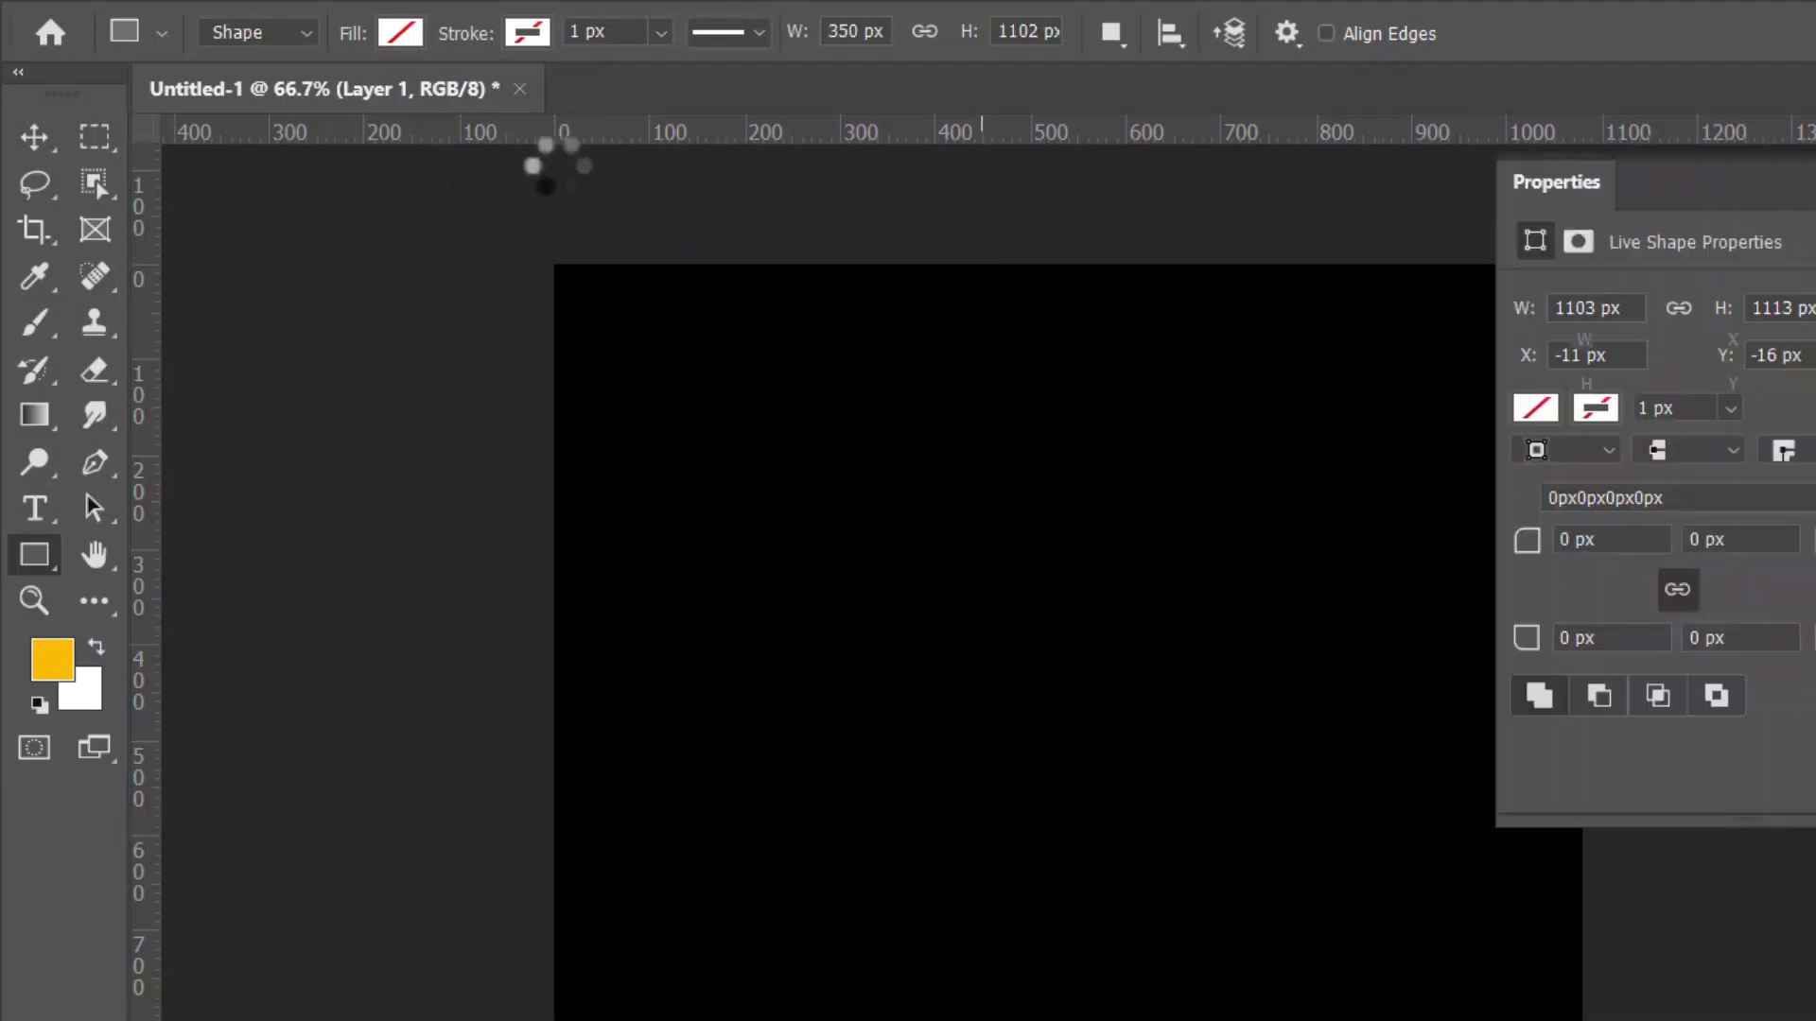
{"action": "left_click", "coordinate": [400, 32]}
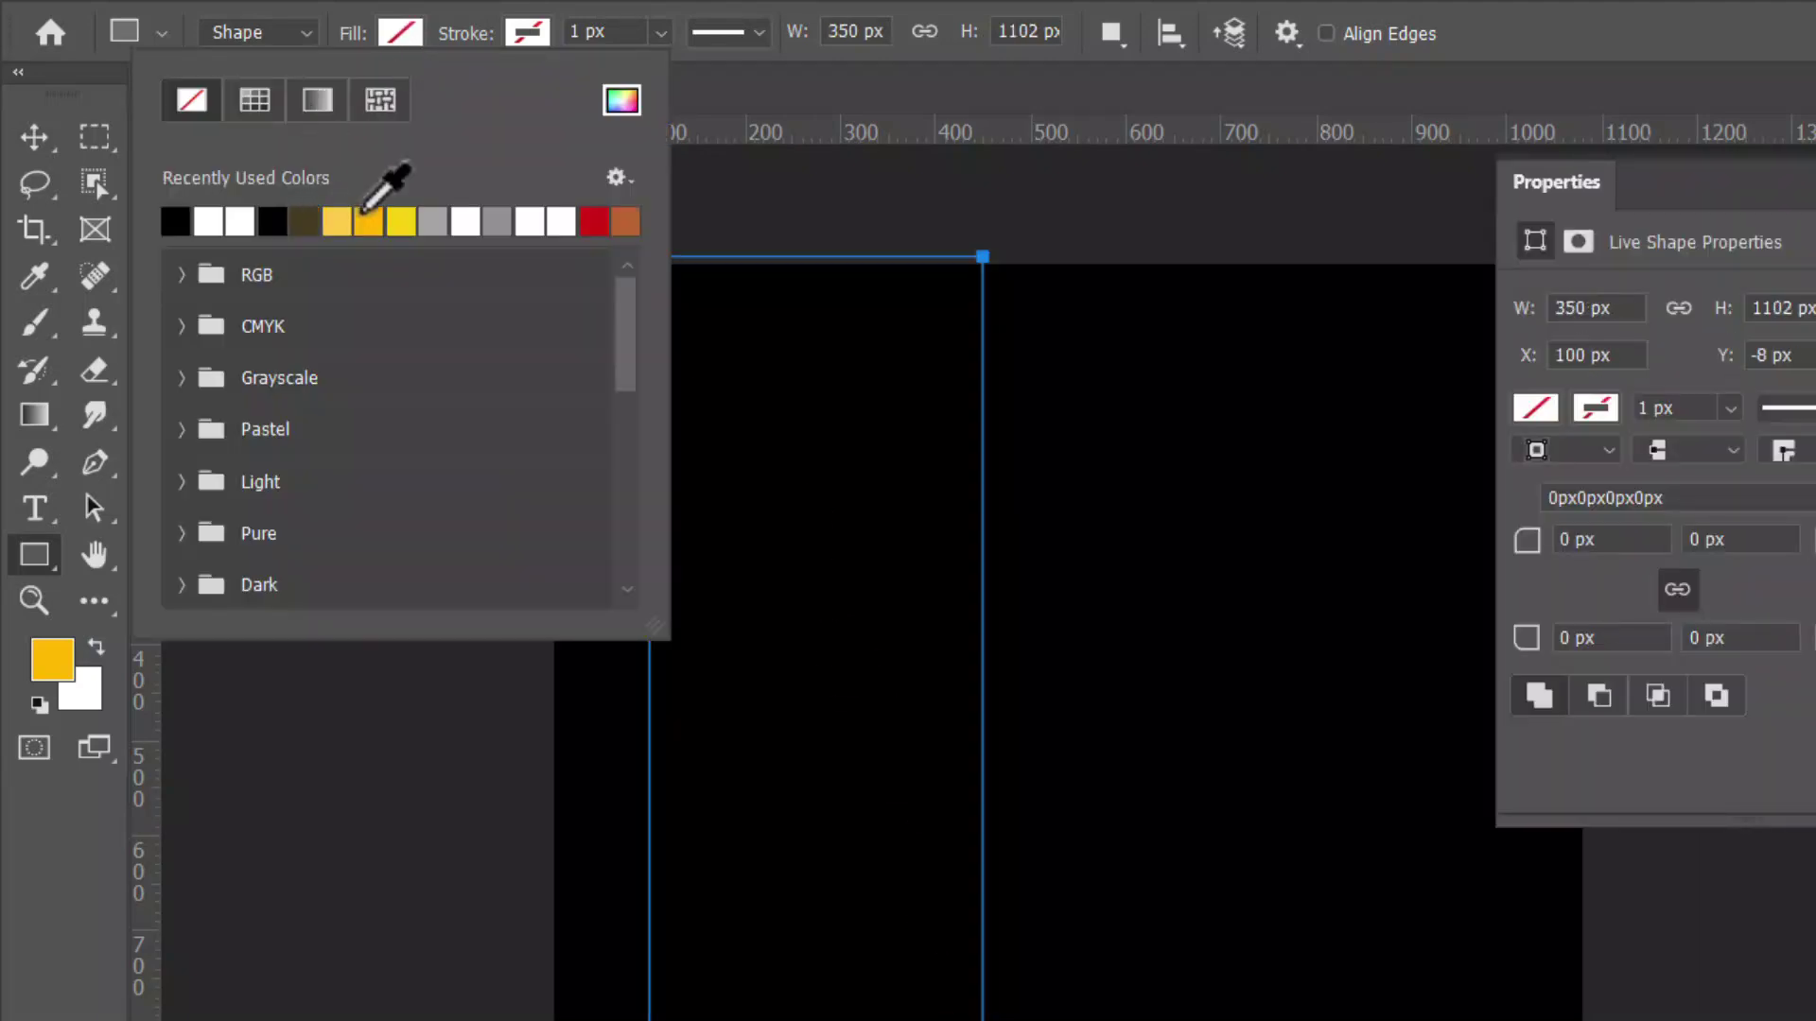
{"action": "left_click", "coordinate": [377, 219]}
{"action": "left_click", "coordinate": [36, 139]}
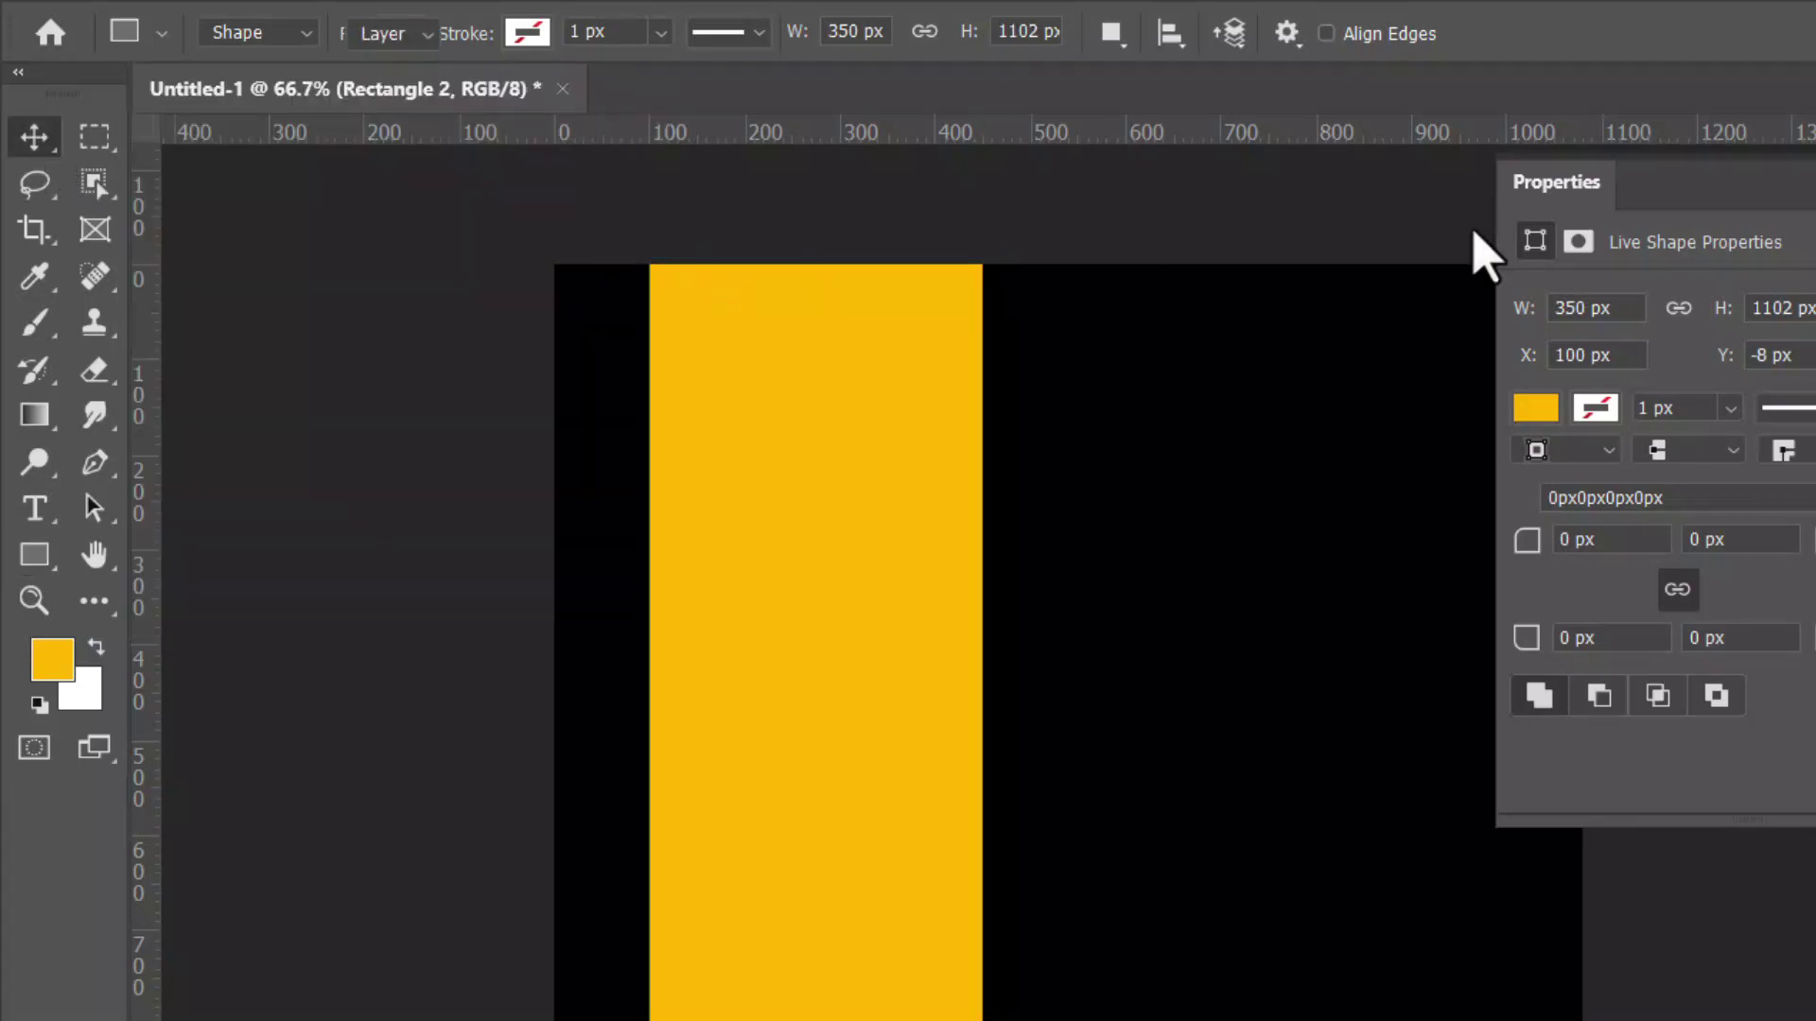
{"action": "left_click", "coordinate": [1812, 180]}
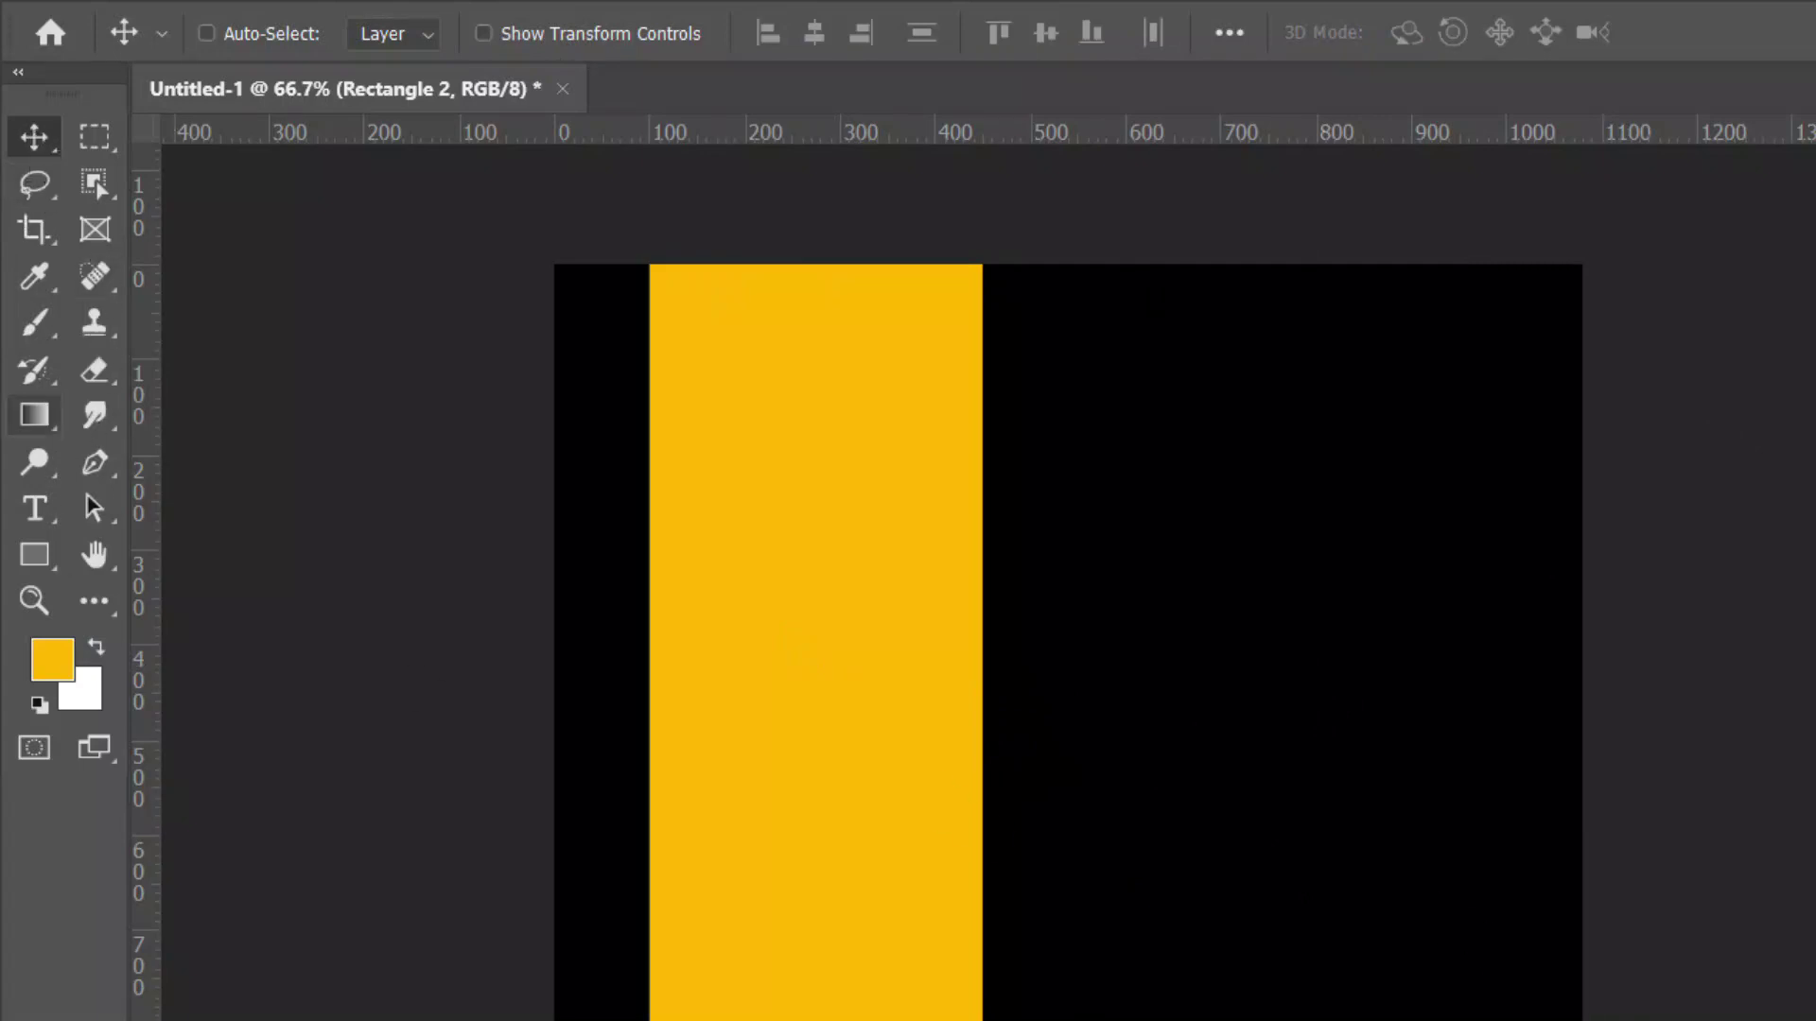
On a new layer, draw a circle about 497 px in diameter across the yellow-orange strip, near mid-height
{"action": "key", "text": "ctrl+alt+shift+n"}
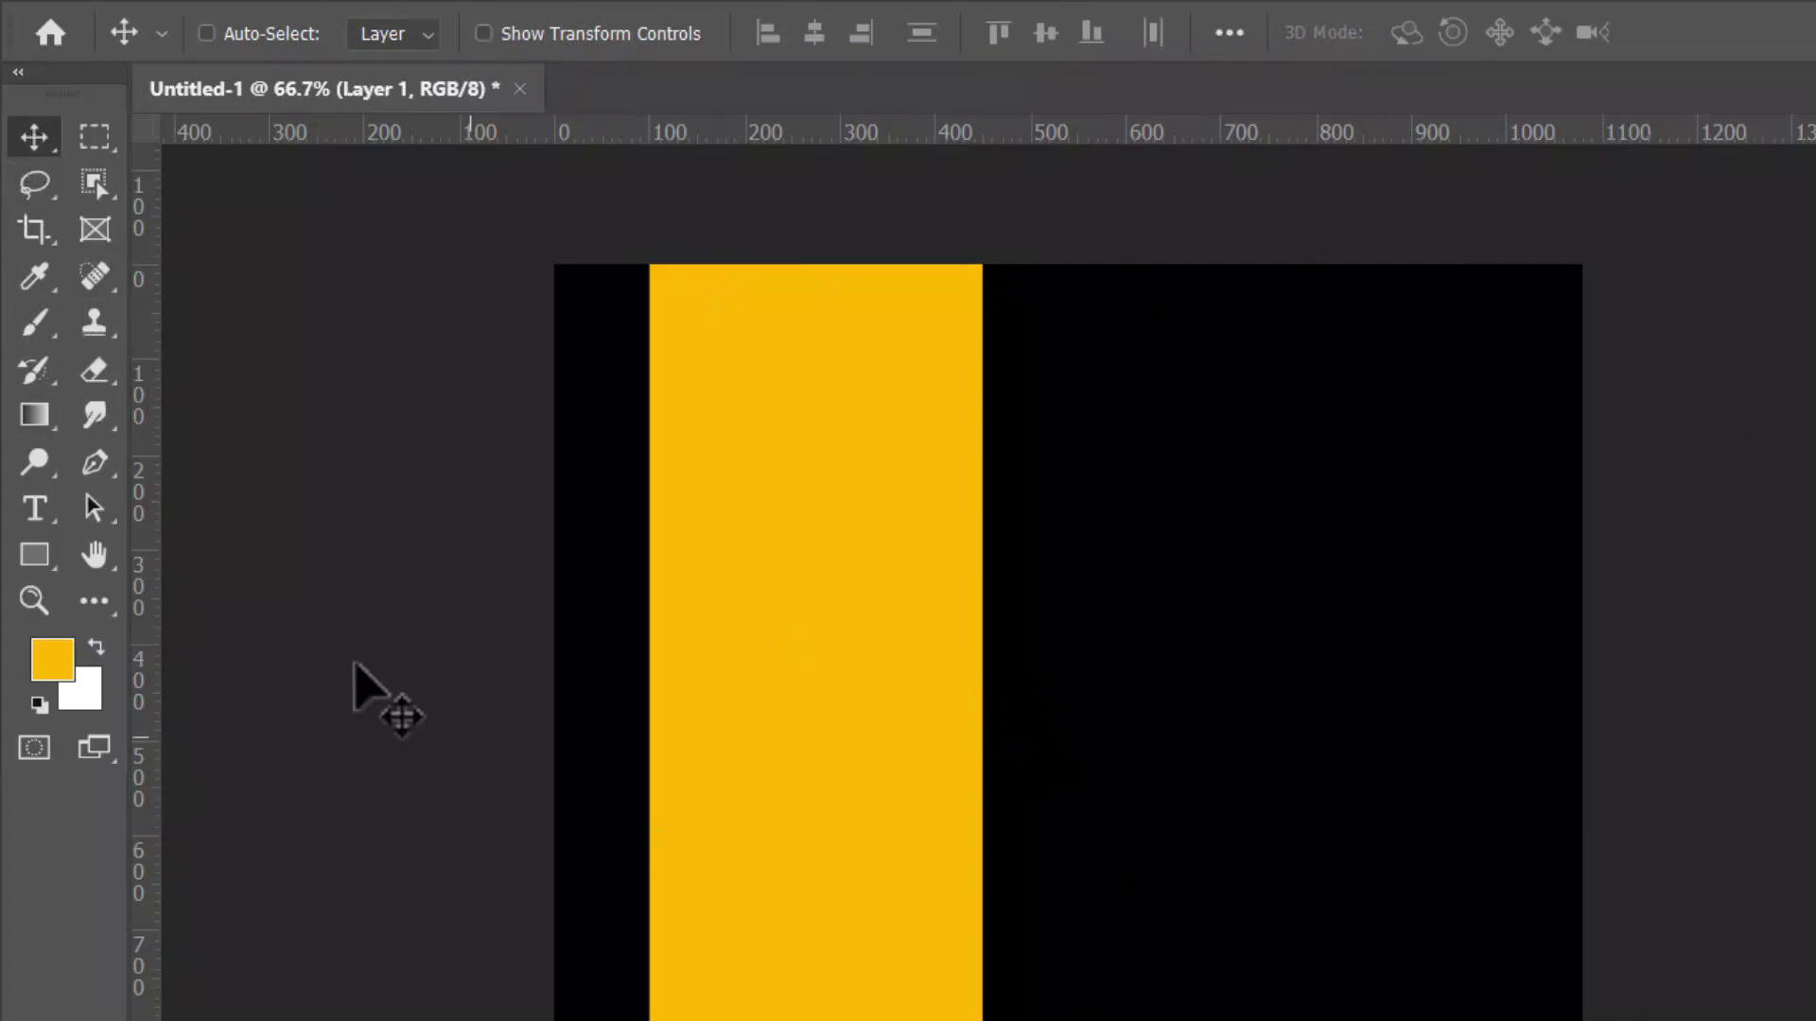
{"action": "left_click", "coordinate": [34, 556]}
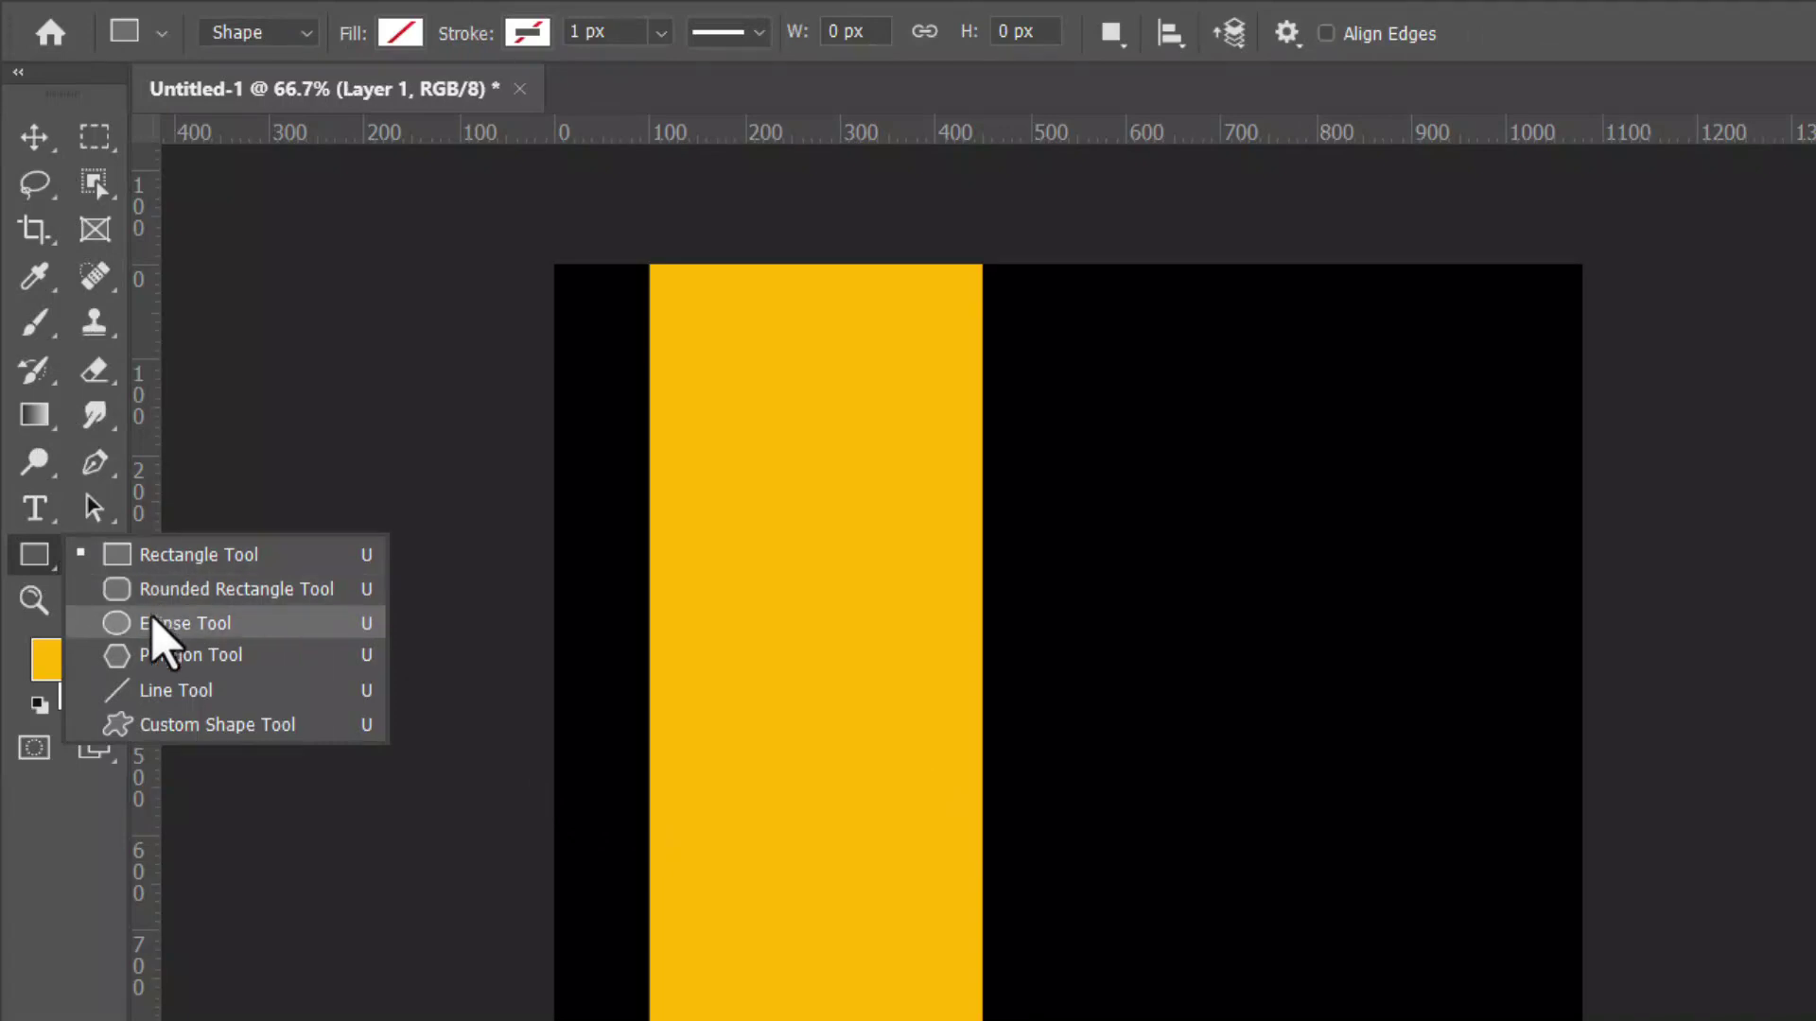
{"action": "left_click", "coordinate": [165, 624]}
{"action": "mouse_move", "coordinate": [598, 555]}
{"action": "left_mouse_down"}
{"action": "mouse_move", "coordinate": [1160, 1020]}
{"action": "mouse_move", "coordinate": [1134, 1020]}
{"action": "mouse_move", "coordinate": [1086, 945]}
{"action": "mouse_move", "coordinate": [1089, 985]}
{"action": "left_mouse_up"}
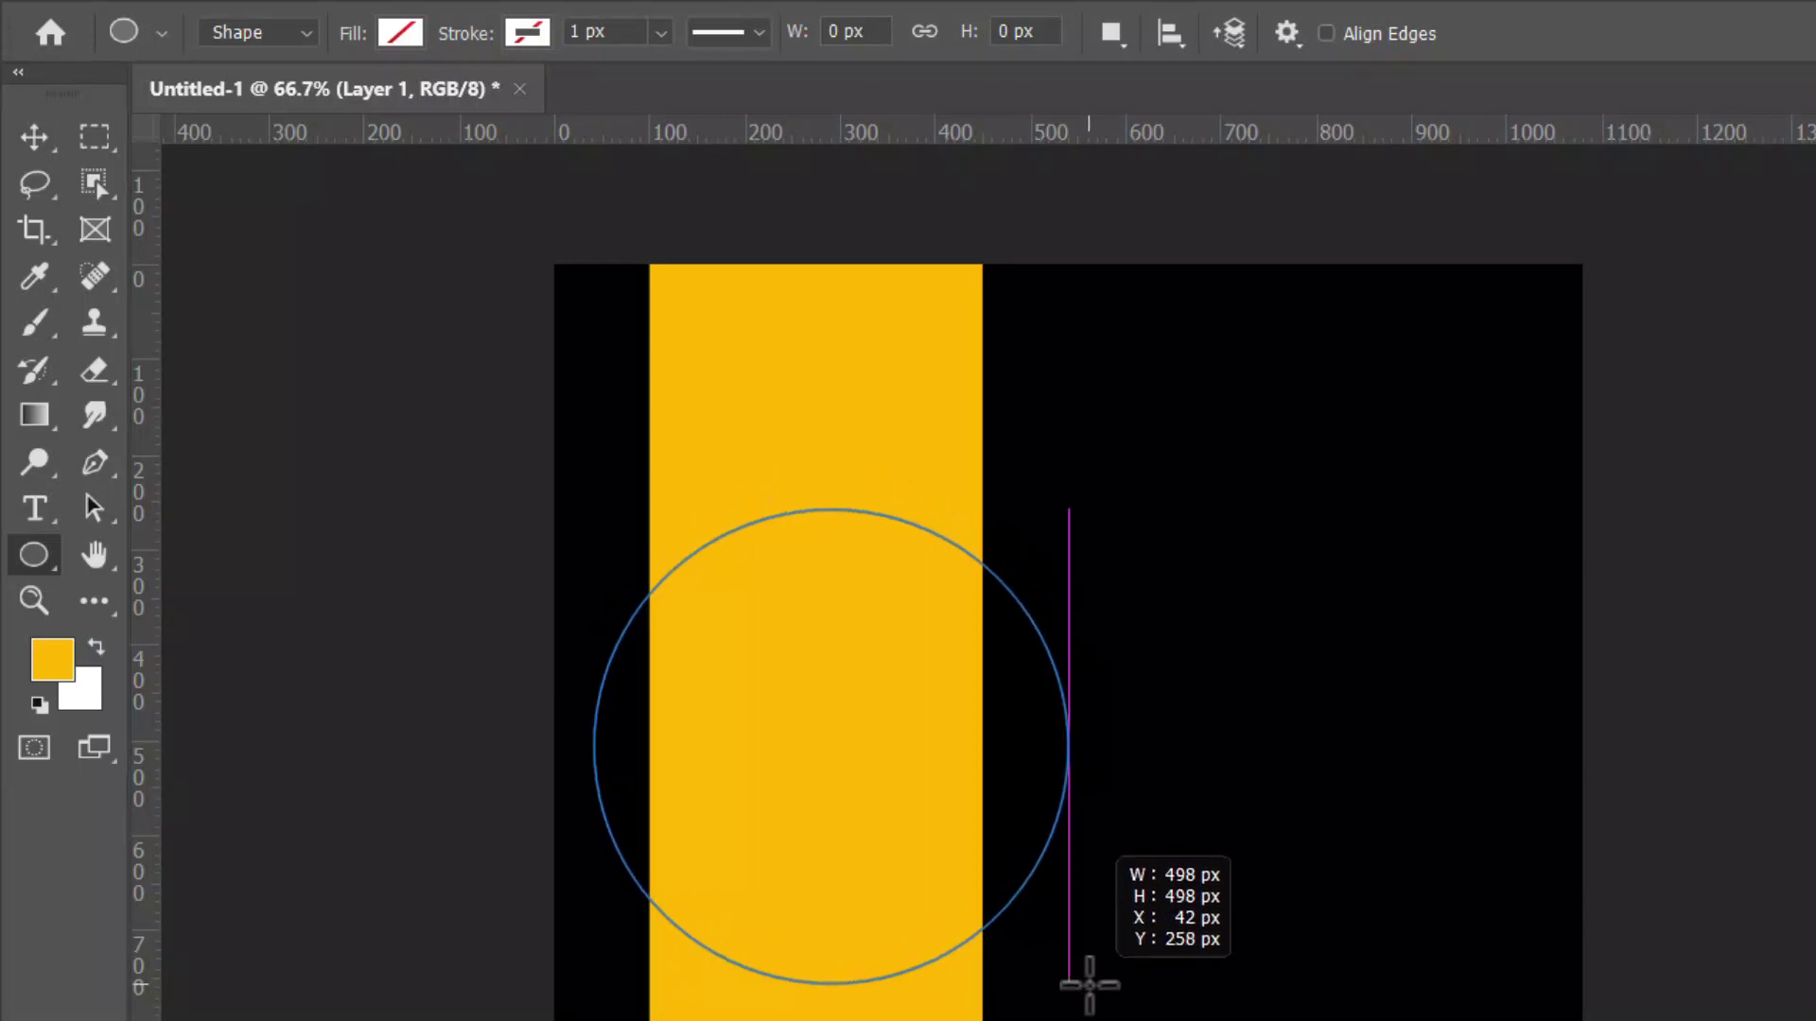
{"action": "left_click_drag", "start_coordinate": [1090, 985], "coordinate": [1075, 983]}
{"action": "key", "text": "space"}
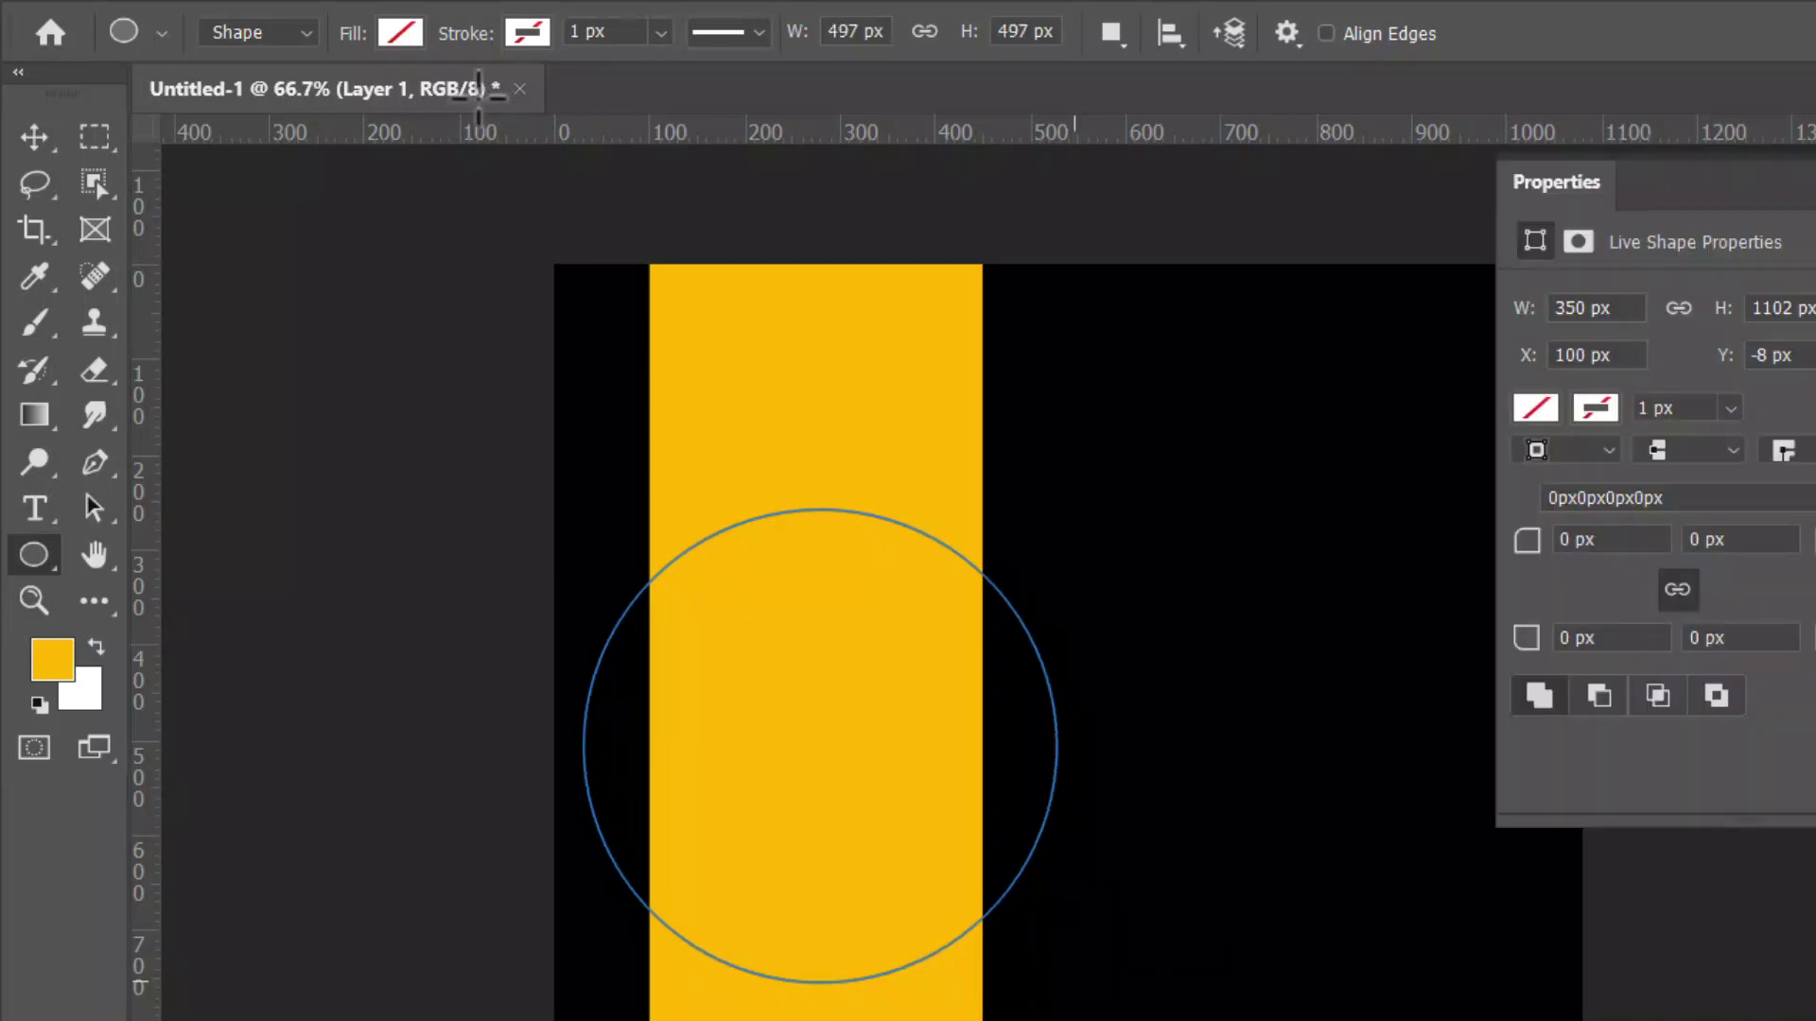
Fill the circle with the same yellow-orange as the vertical strip
{"action": "left_click", "coordinate": [400, 32]}
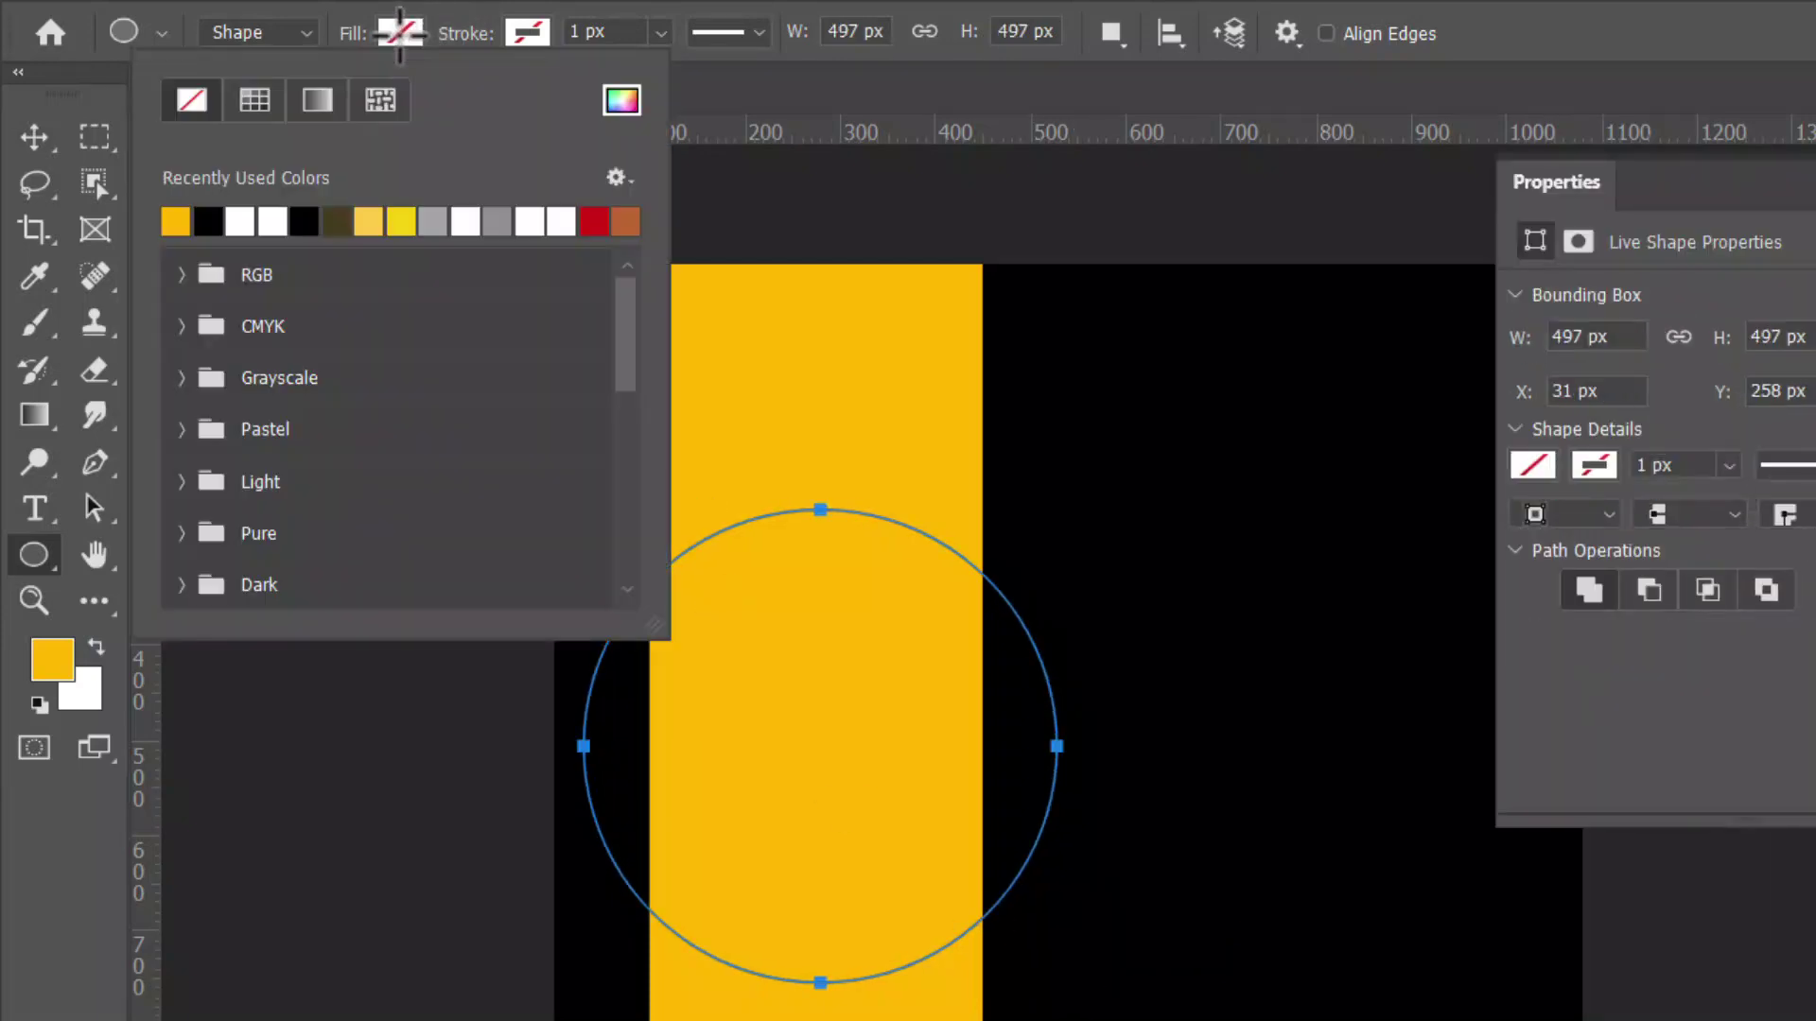
{"action": "left_click", "coordinate": [402, 37]}
{"action": "left_click", "coordinate": [402, 38]}
{"action": "left_click", "coordinate": [175, 219]}
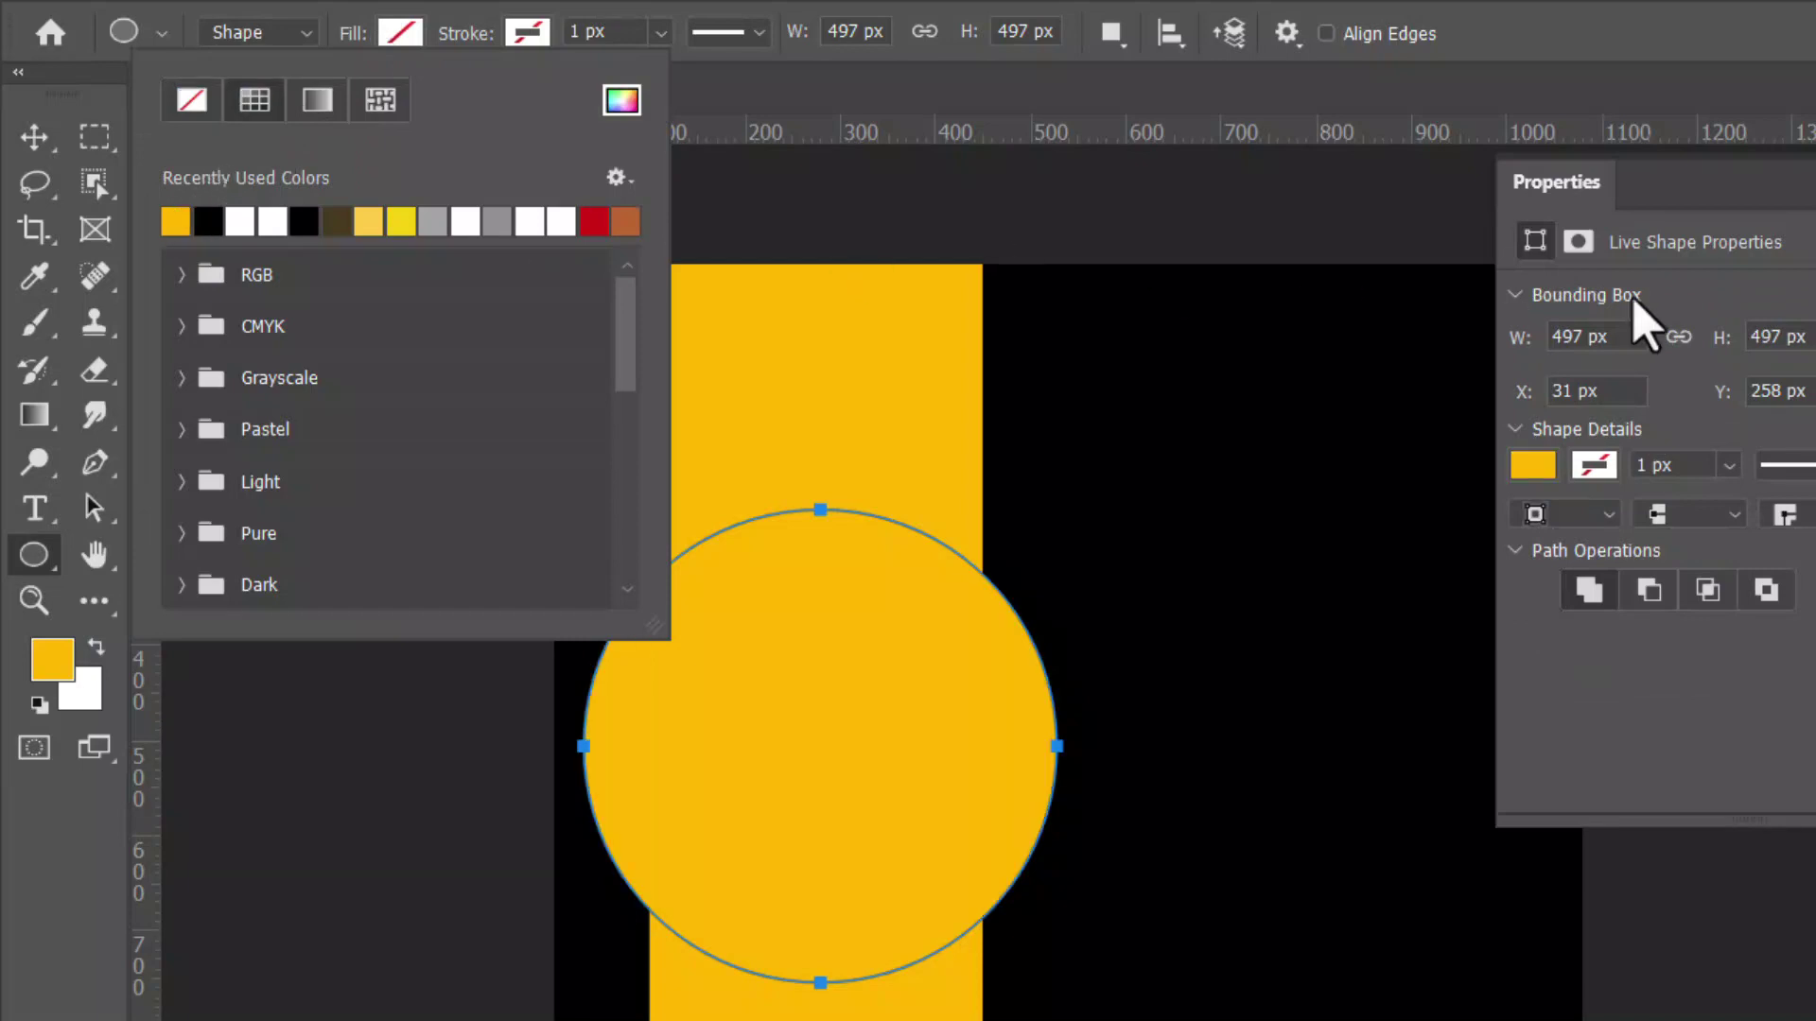
{"action": "left_click", "coordinate": [1814, 163]}
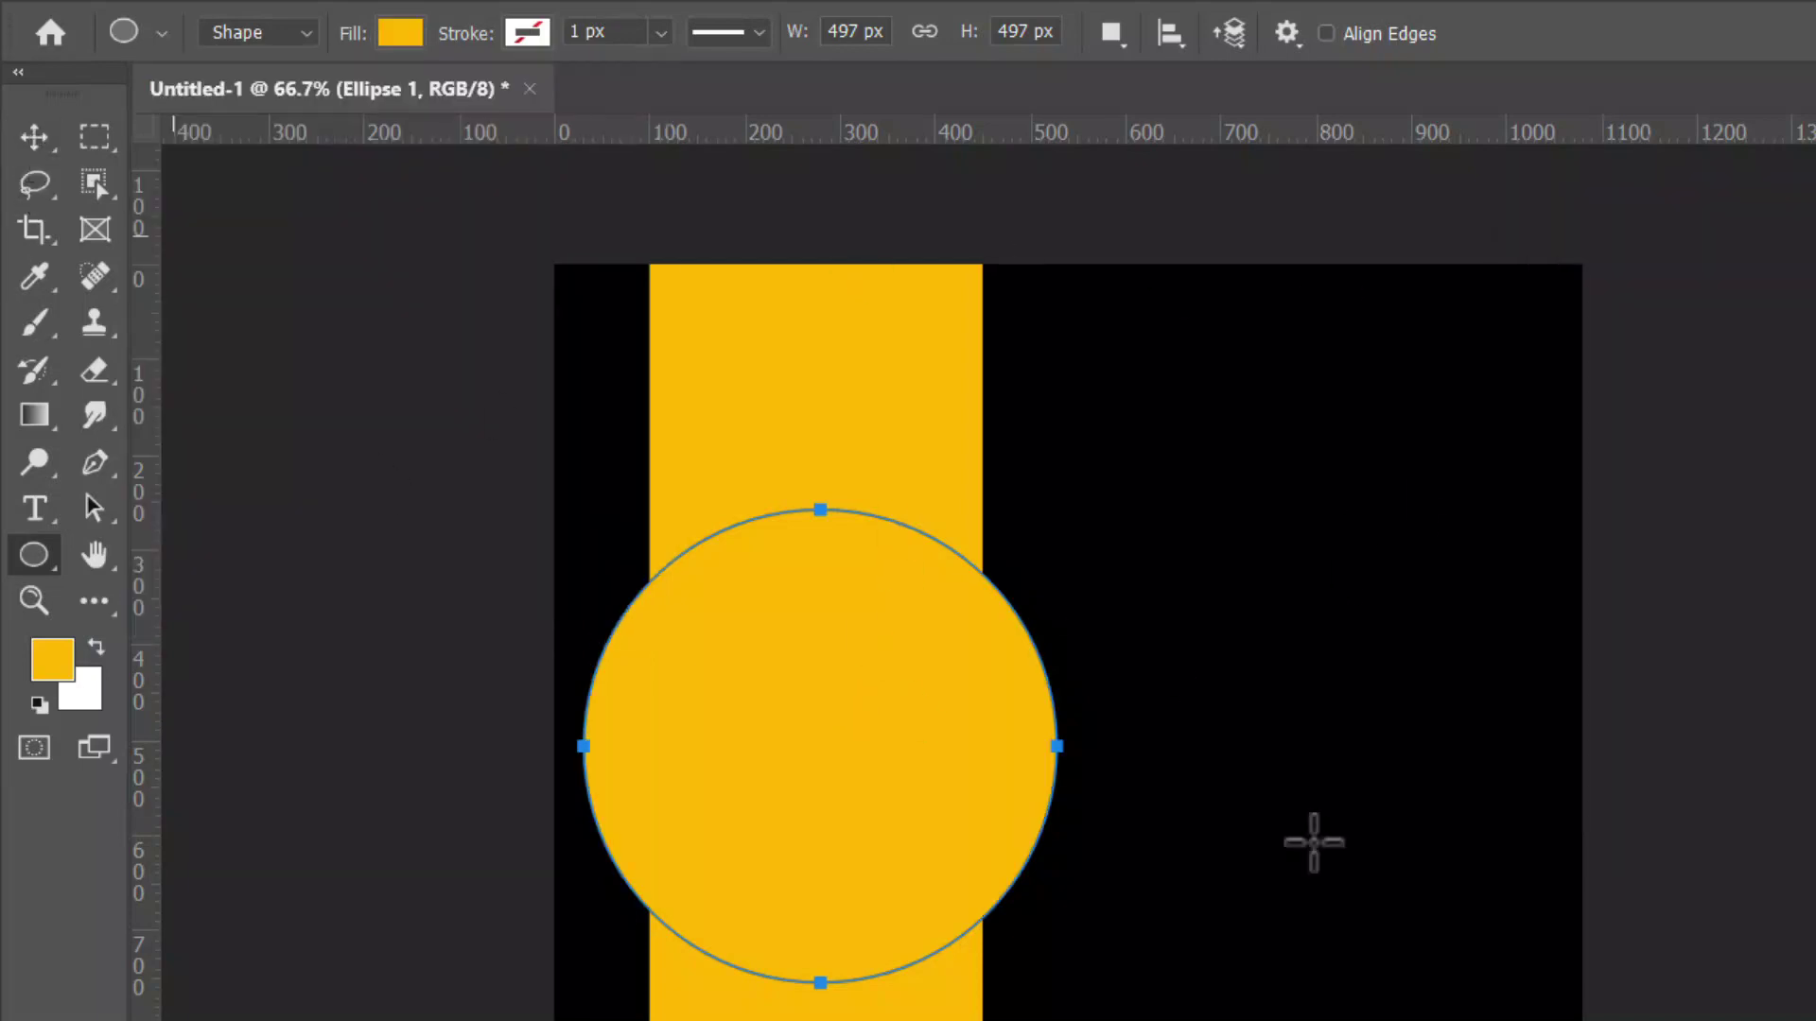
{"action": "left_click", "coordinate": [1352, 1020]}
{"action": "left_click", "coordinate": [1562, 331]}
Align the yellow-orange circle to the horizontal and vertical centers of the canvas, and clear the selection
{"action": "left_click", "coordinate": [34, 137]}
{"action": "key", "text": "ctrl+a"}
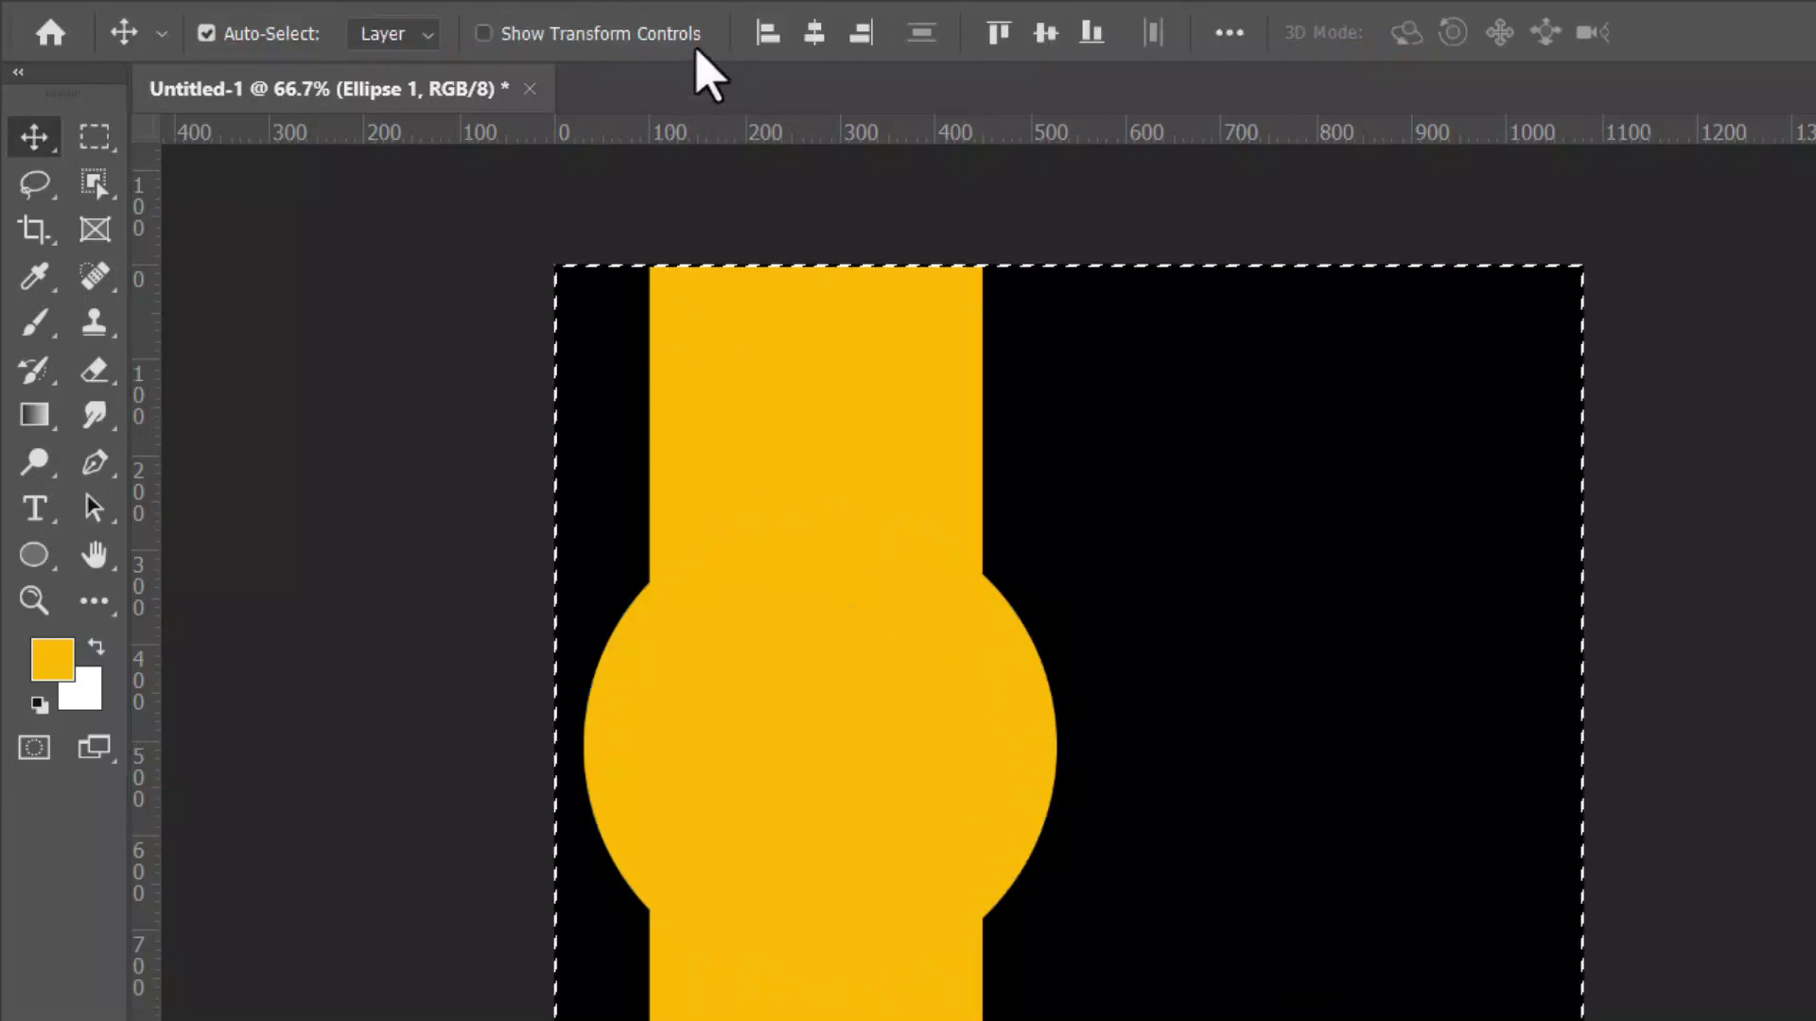
{"action": "left_click", "coordinate": [813, 33]}
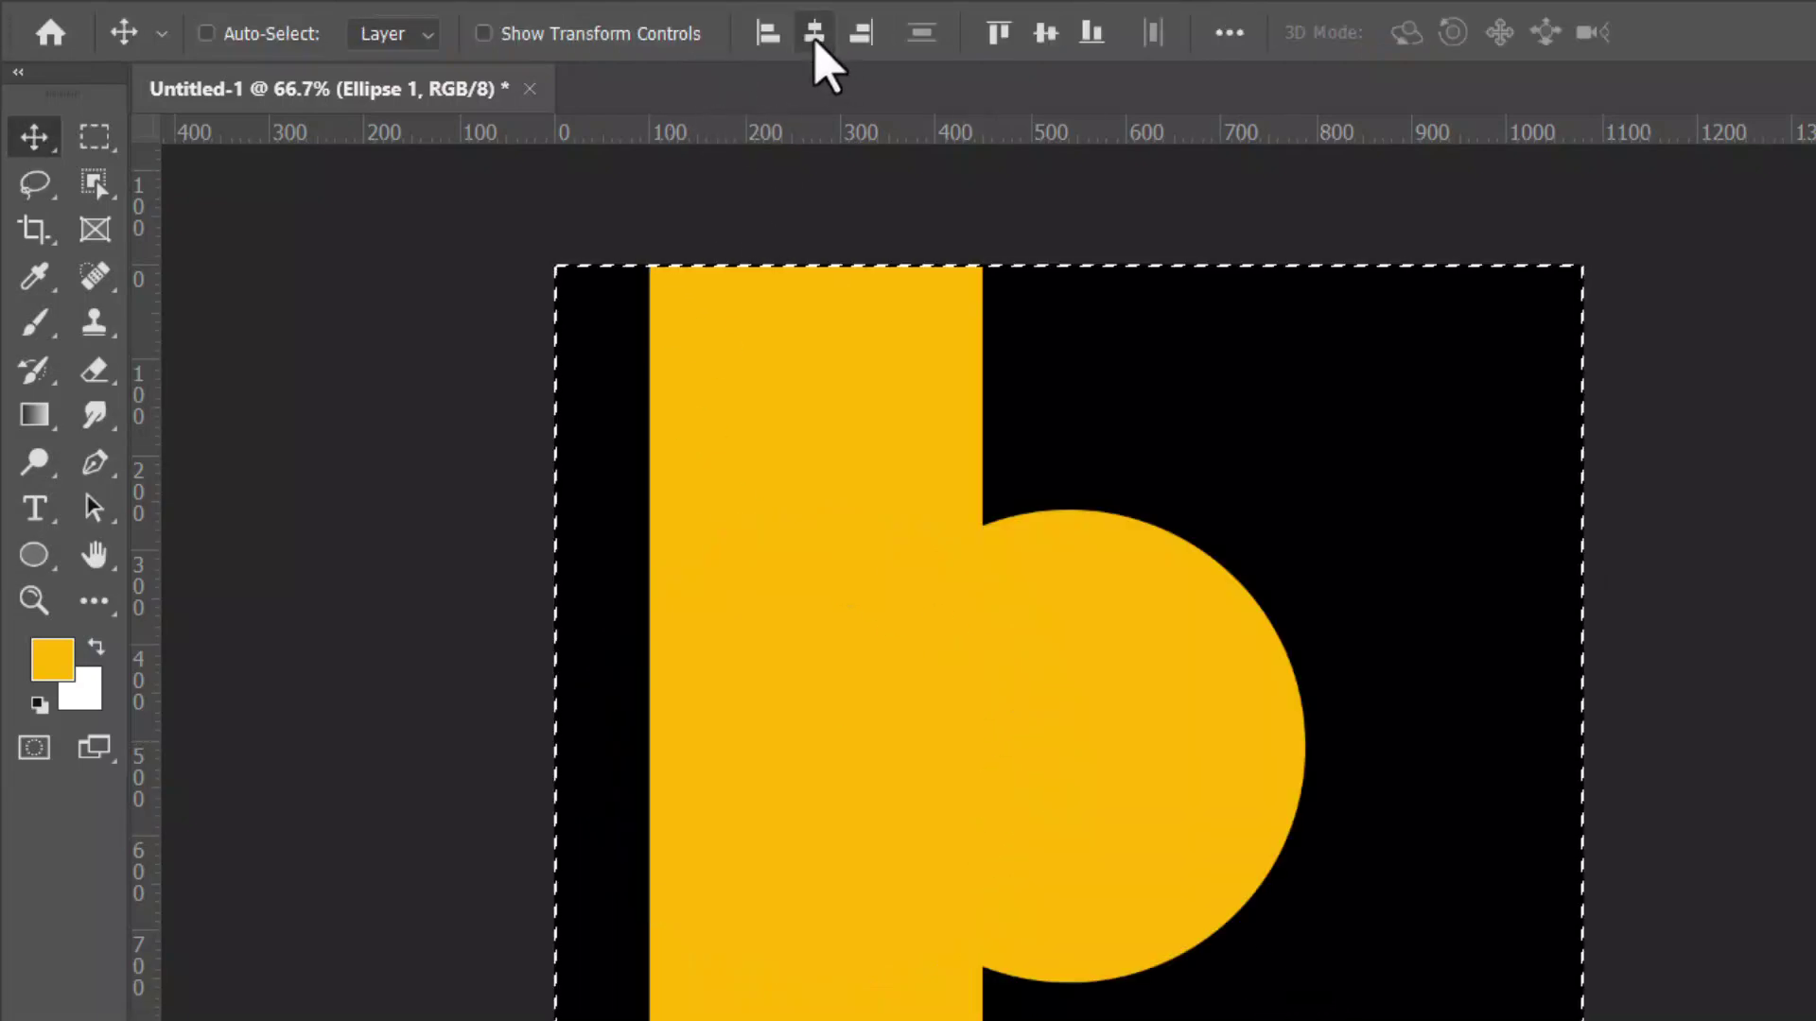
{"action": "left_click", "coordinate": [1045, 33]}
{"action": "key", "text": "ctrl+d"}
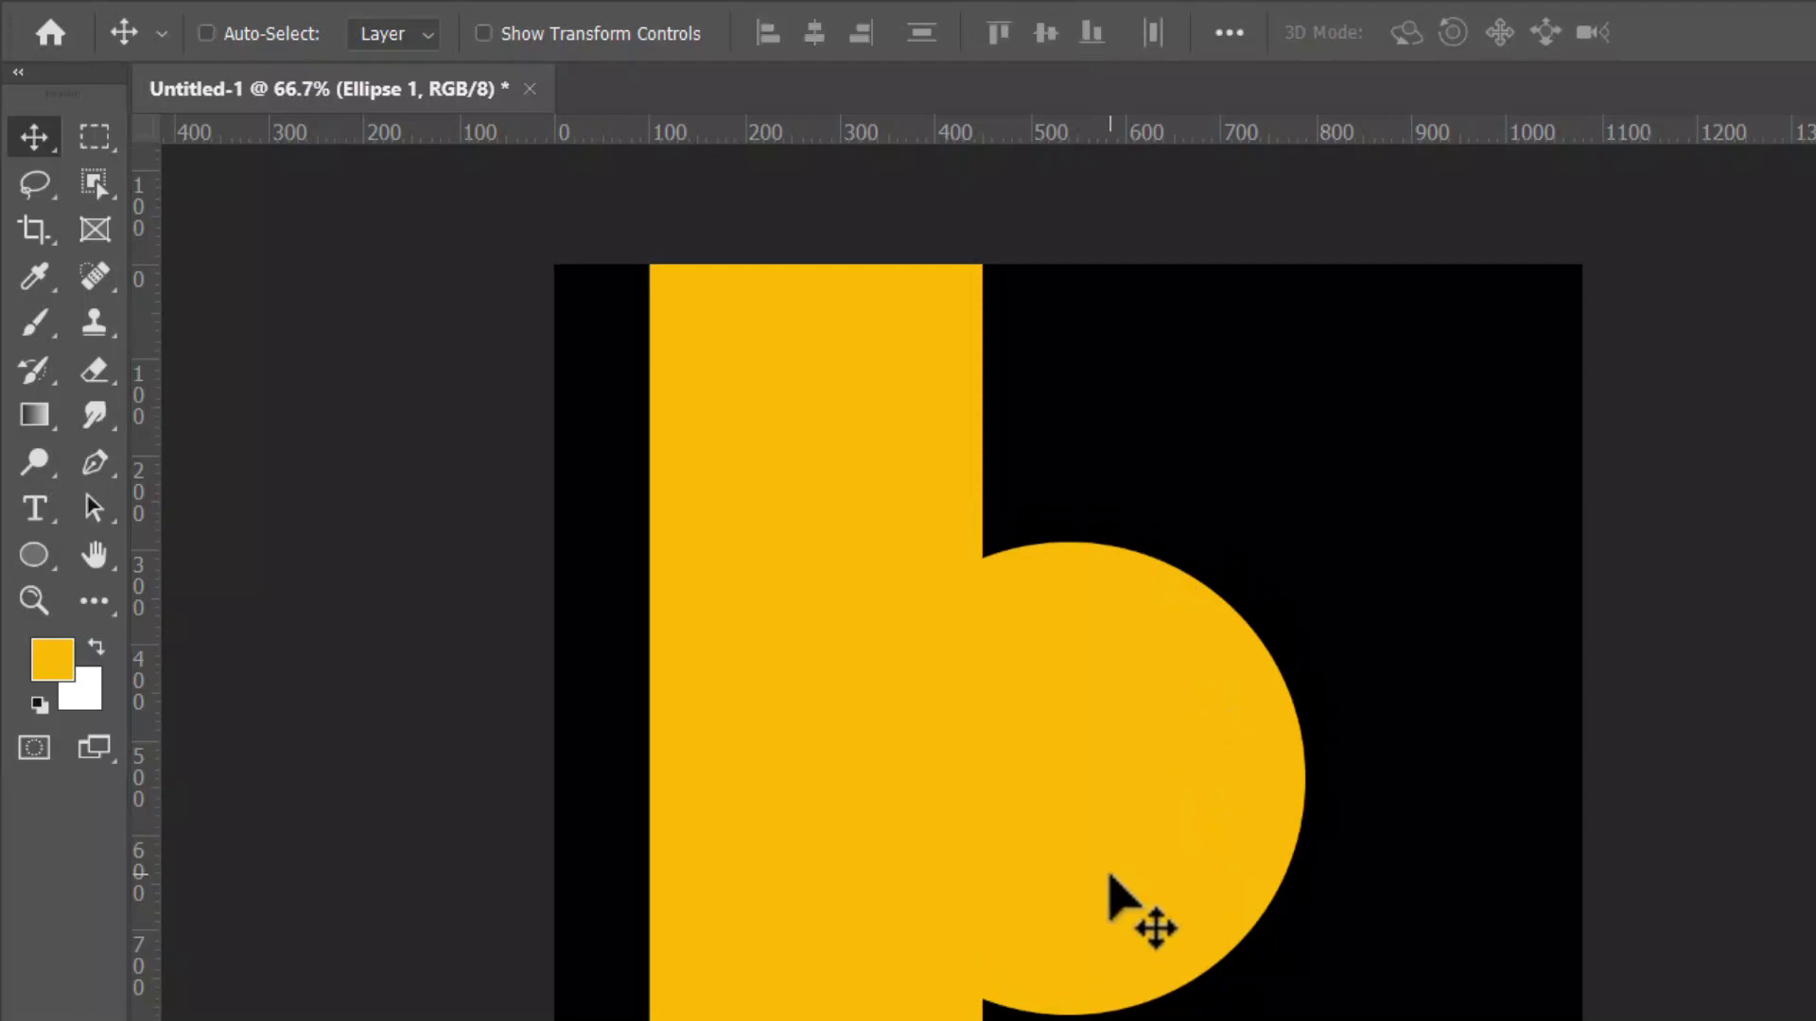
Move the yellow-orange circle left so it is centered across the vertical strip, keeping its height on the canvas
{"action": "right_click", "coordinate": [1114, 880]}
{"action": "left_click", "coordinate": [1127, 893]}
{"action": "left_click_drag", "start_coordinate": [1094, 860], "coordinate": [820, 846]}
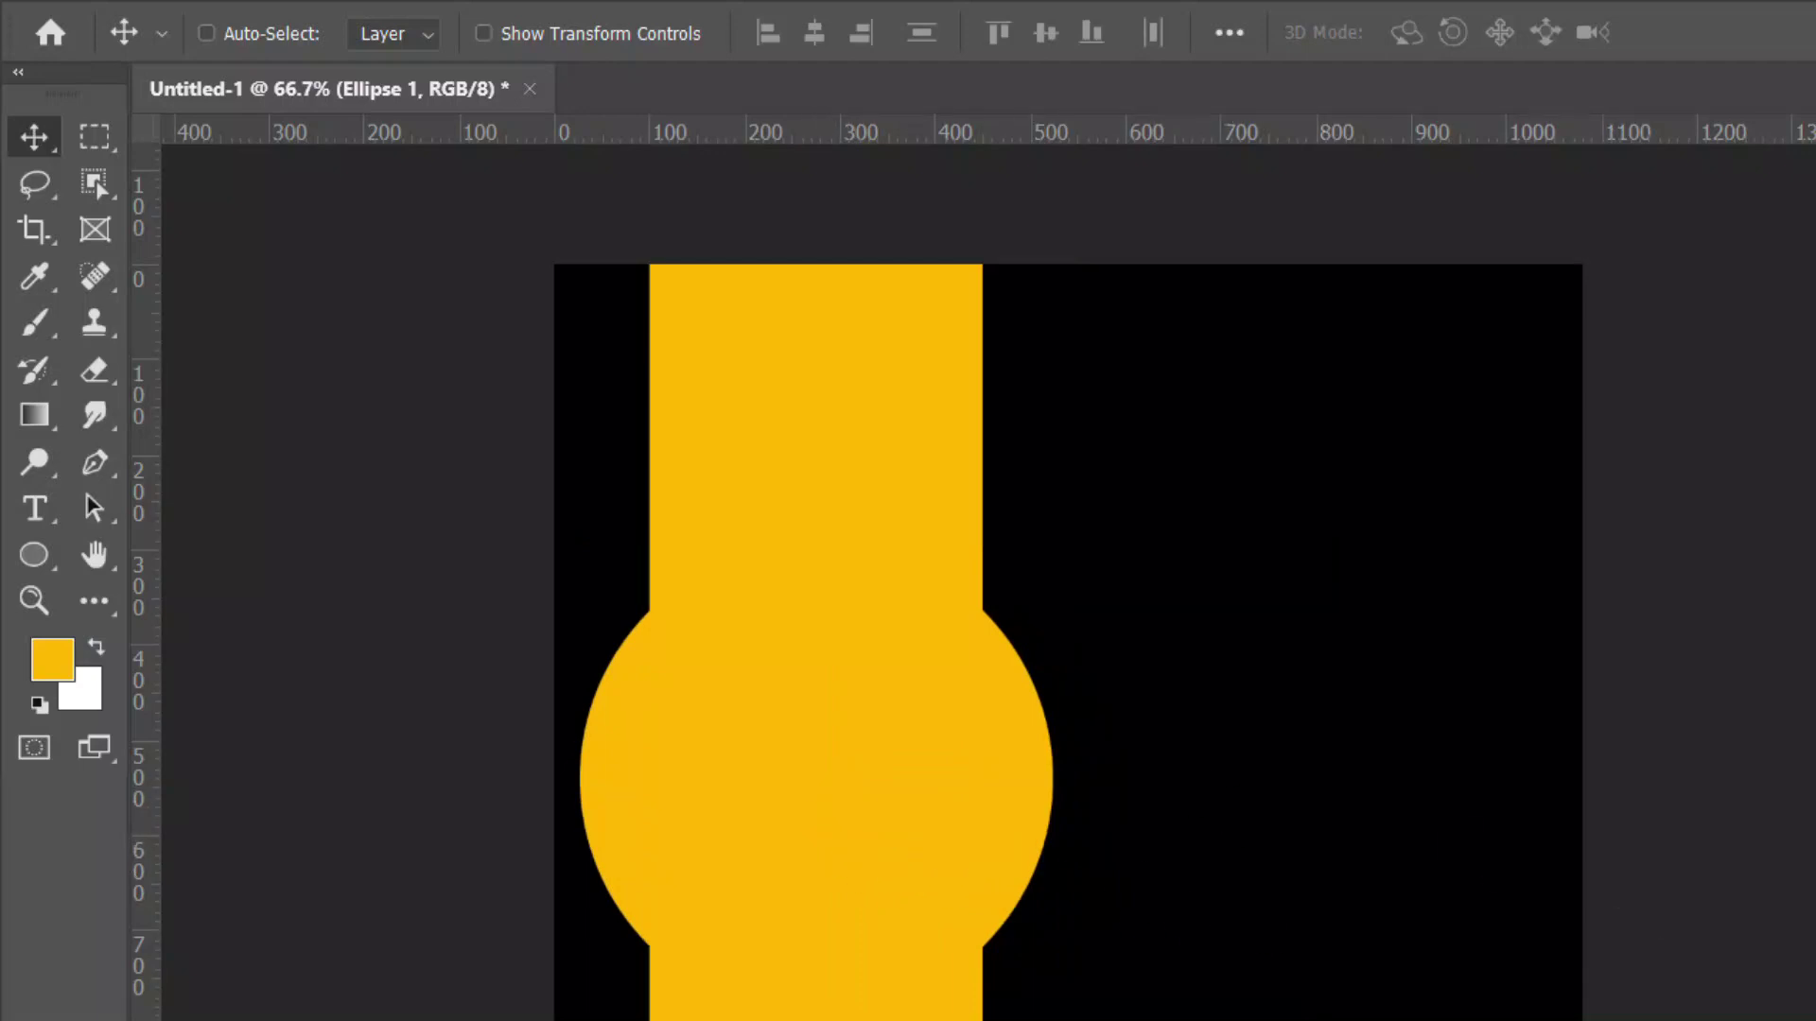
On a new layer, draw a circle about 450 px in diameter, centered inside the yellow-orange circle
{"action": "left_click", "coordinate": [26, 547]}
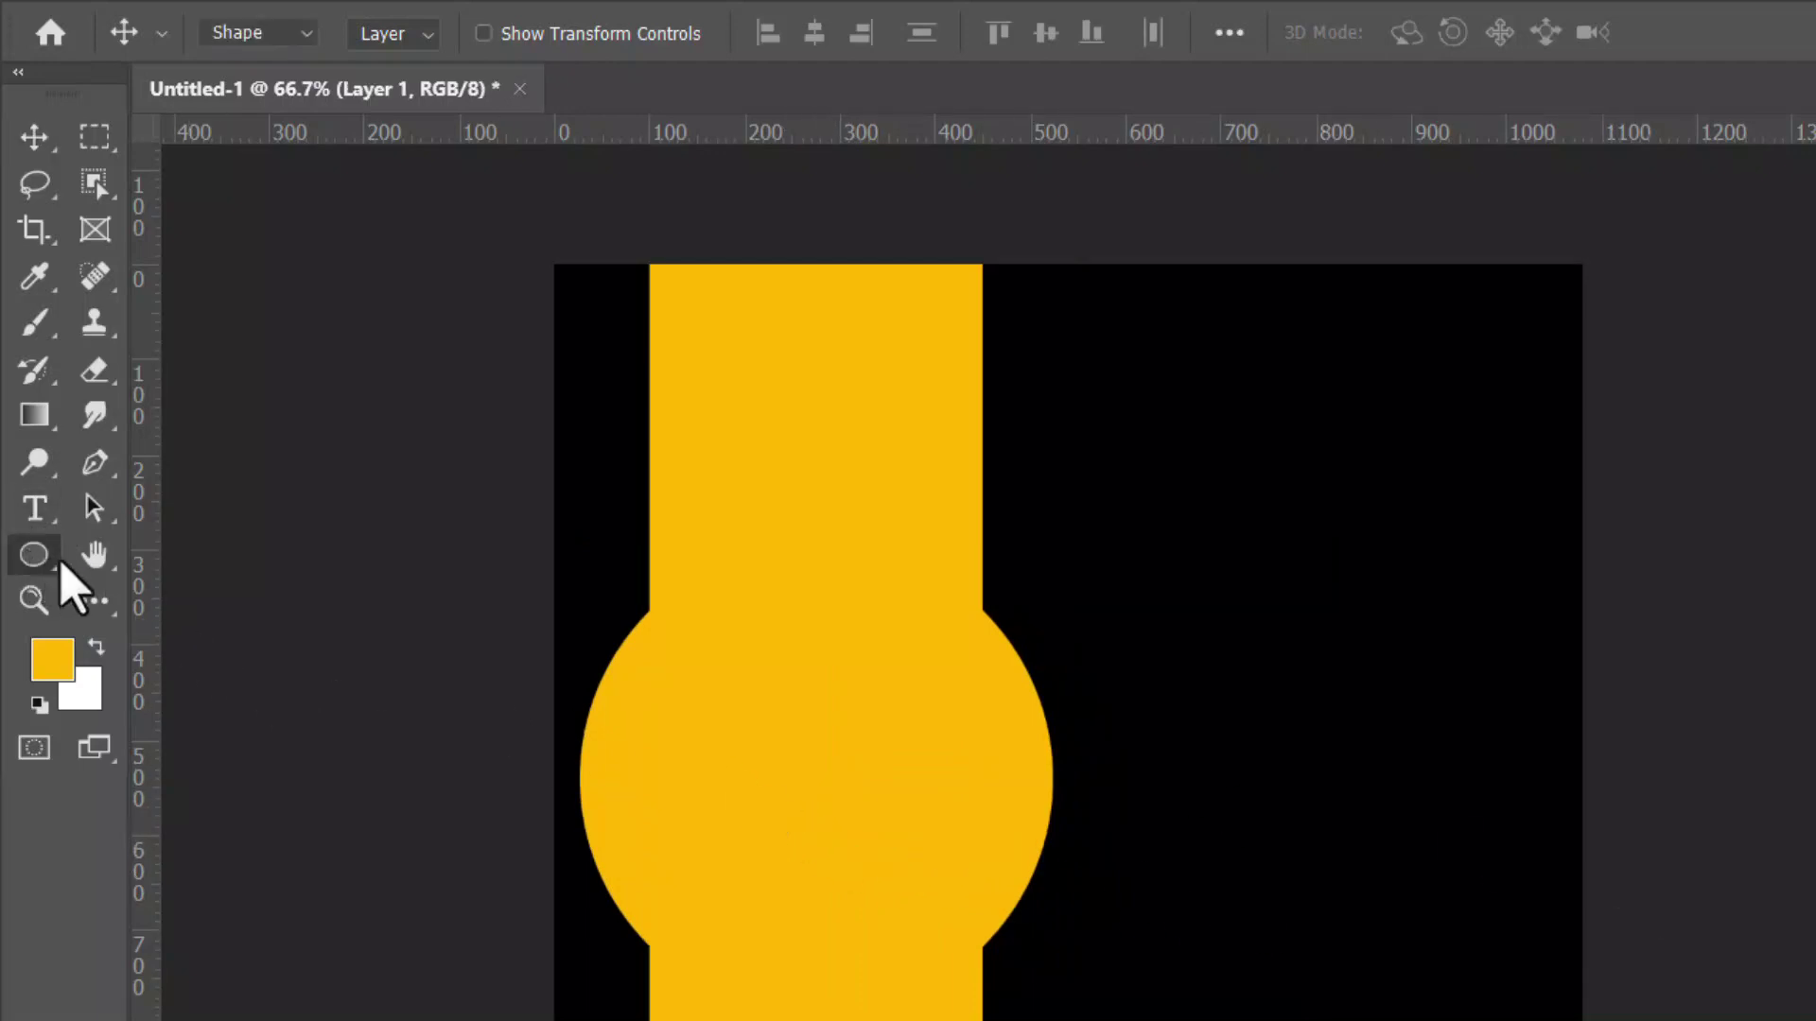
{"action": "left_click", "coordinate": [140, 562]}
{"action": "right_click", "coordinate": [32, 565]}
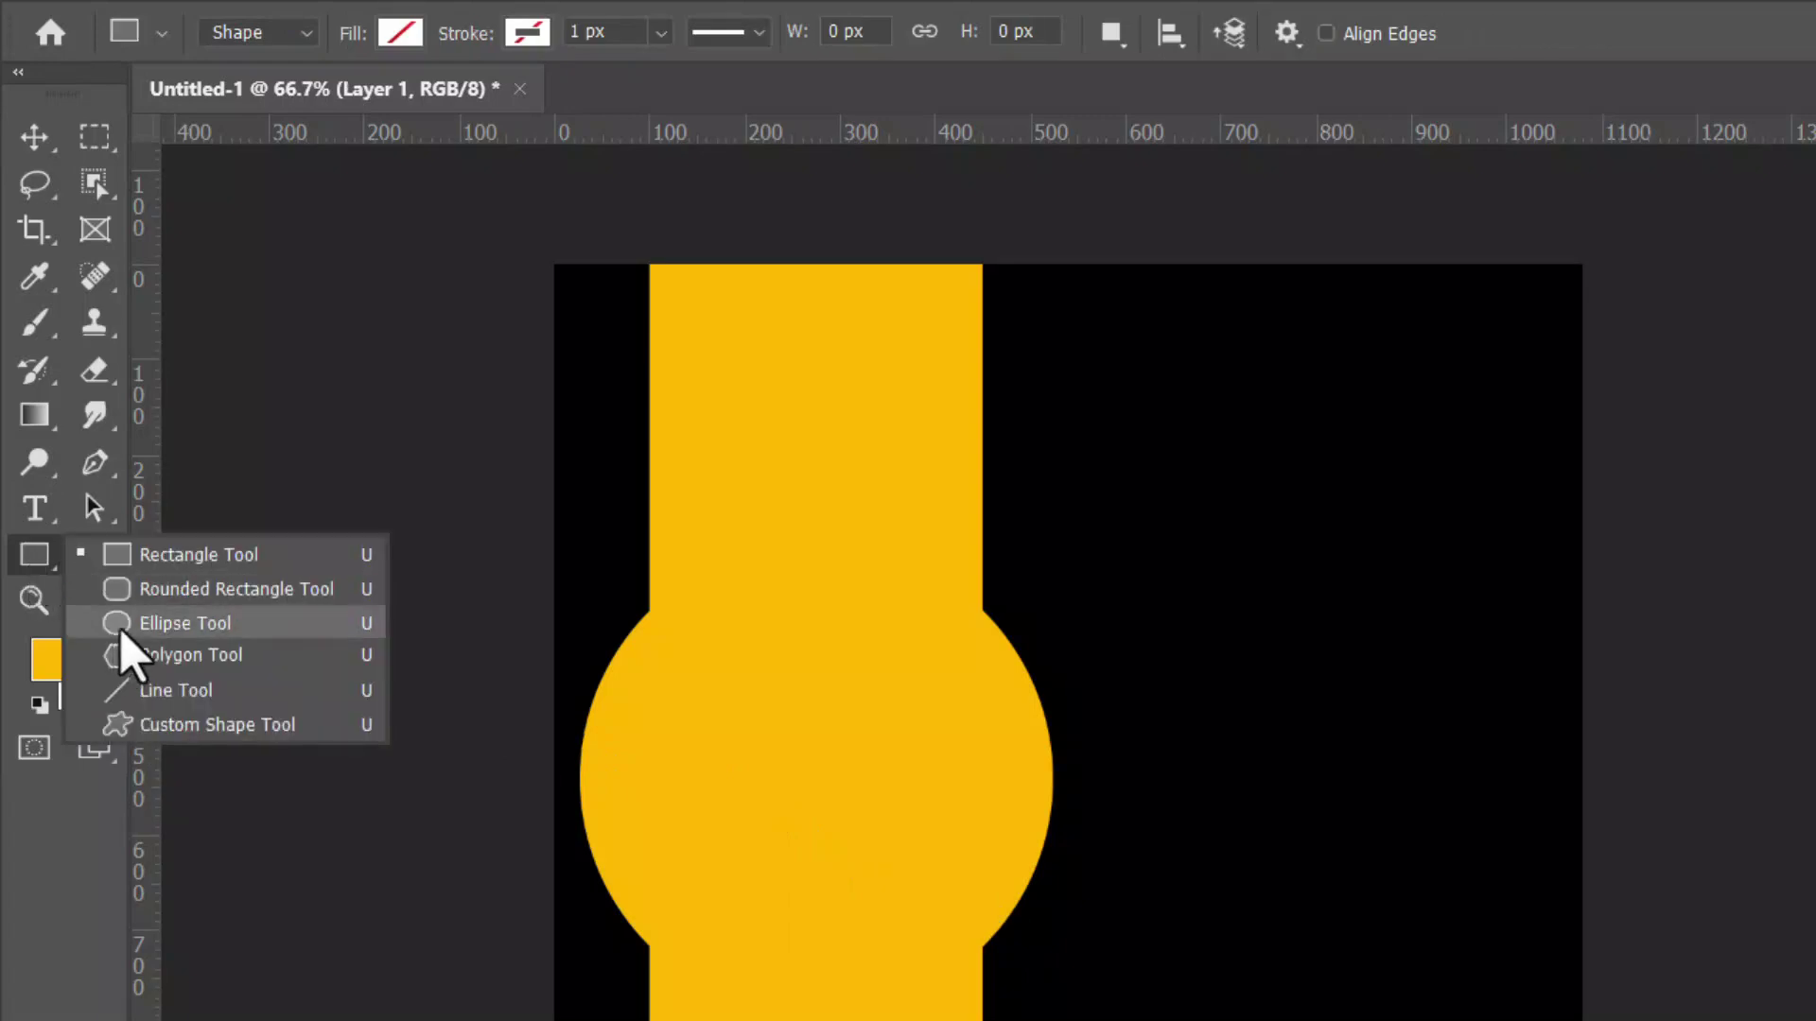
{"action": "left_click", "coordinate": [224, 626]}
{"action": "left_click_drag", "start_coordinate": [637, 662], "coordinate": [1313, 986]}
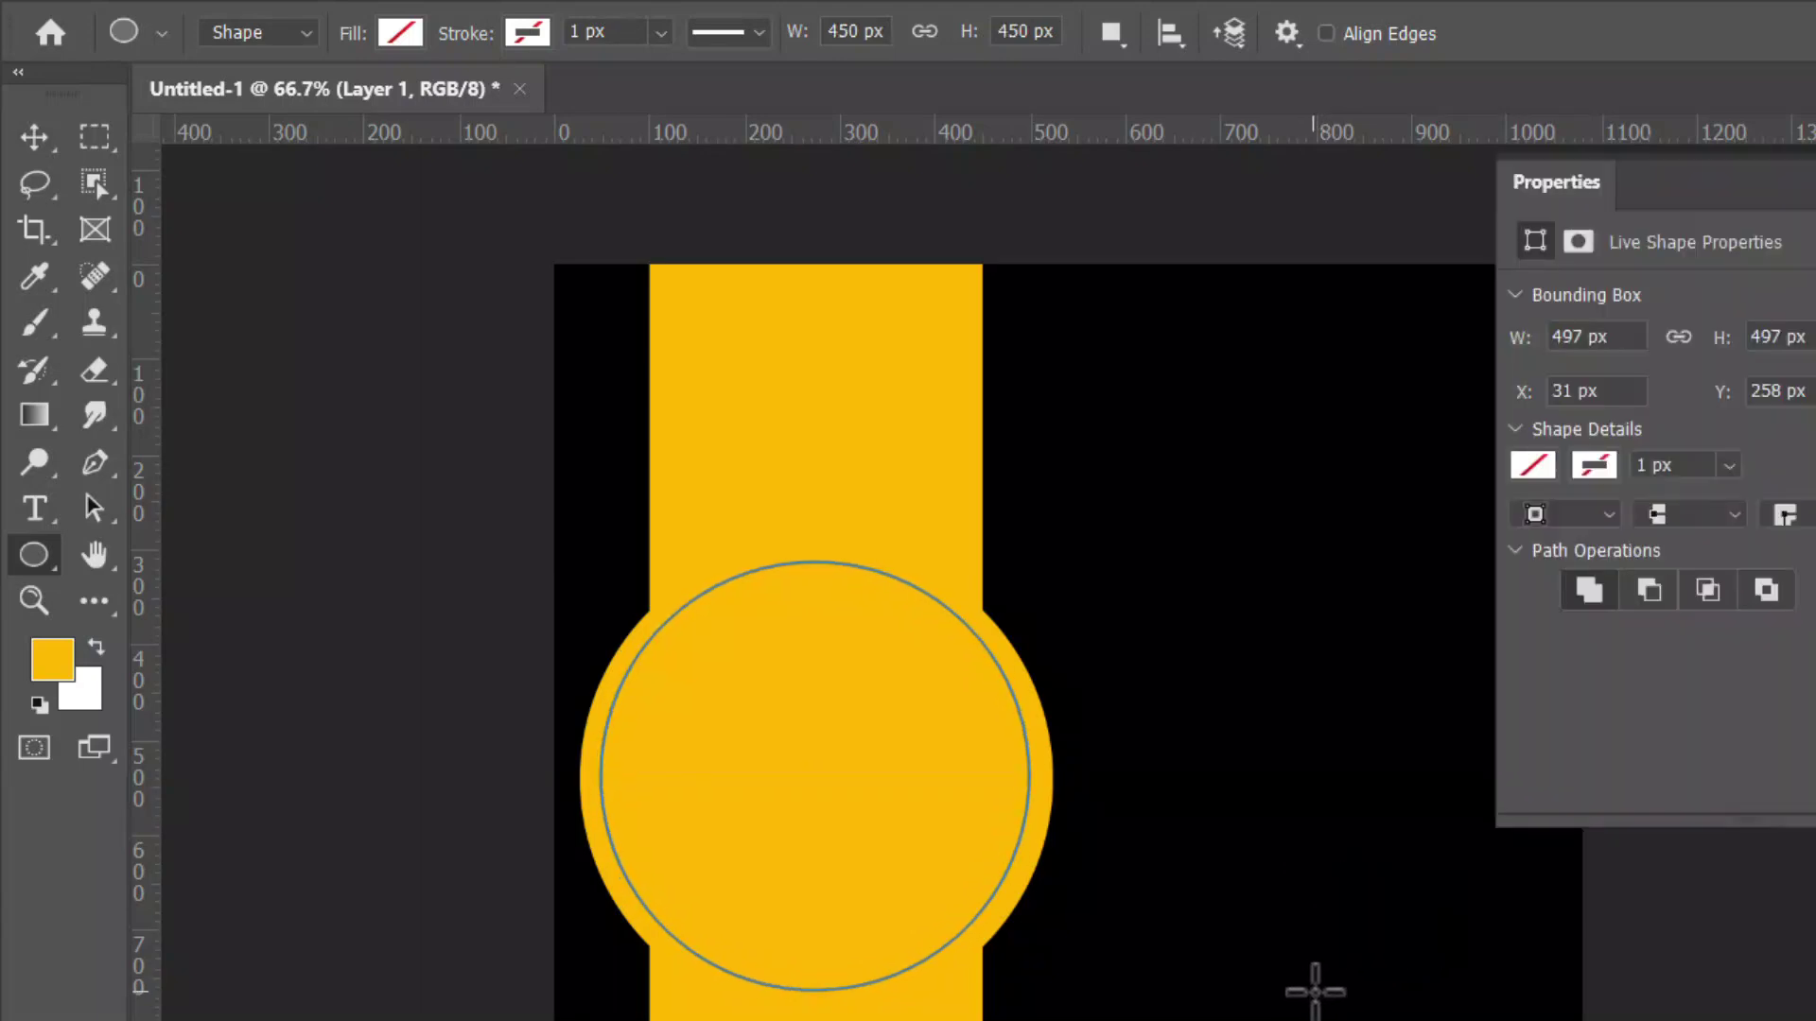
Fill the inner circle with black so the larger circle forms a ring around it
{"action": "left_click", "coordinate": [400, 36]}
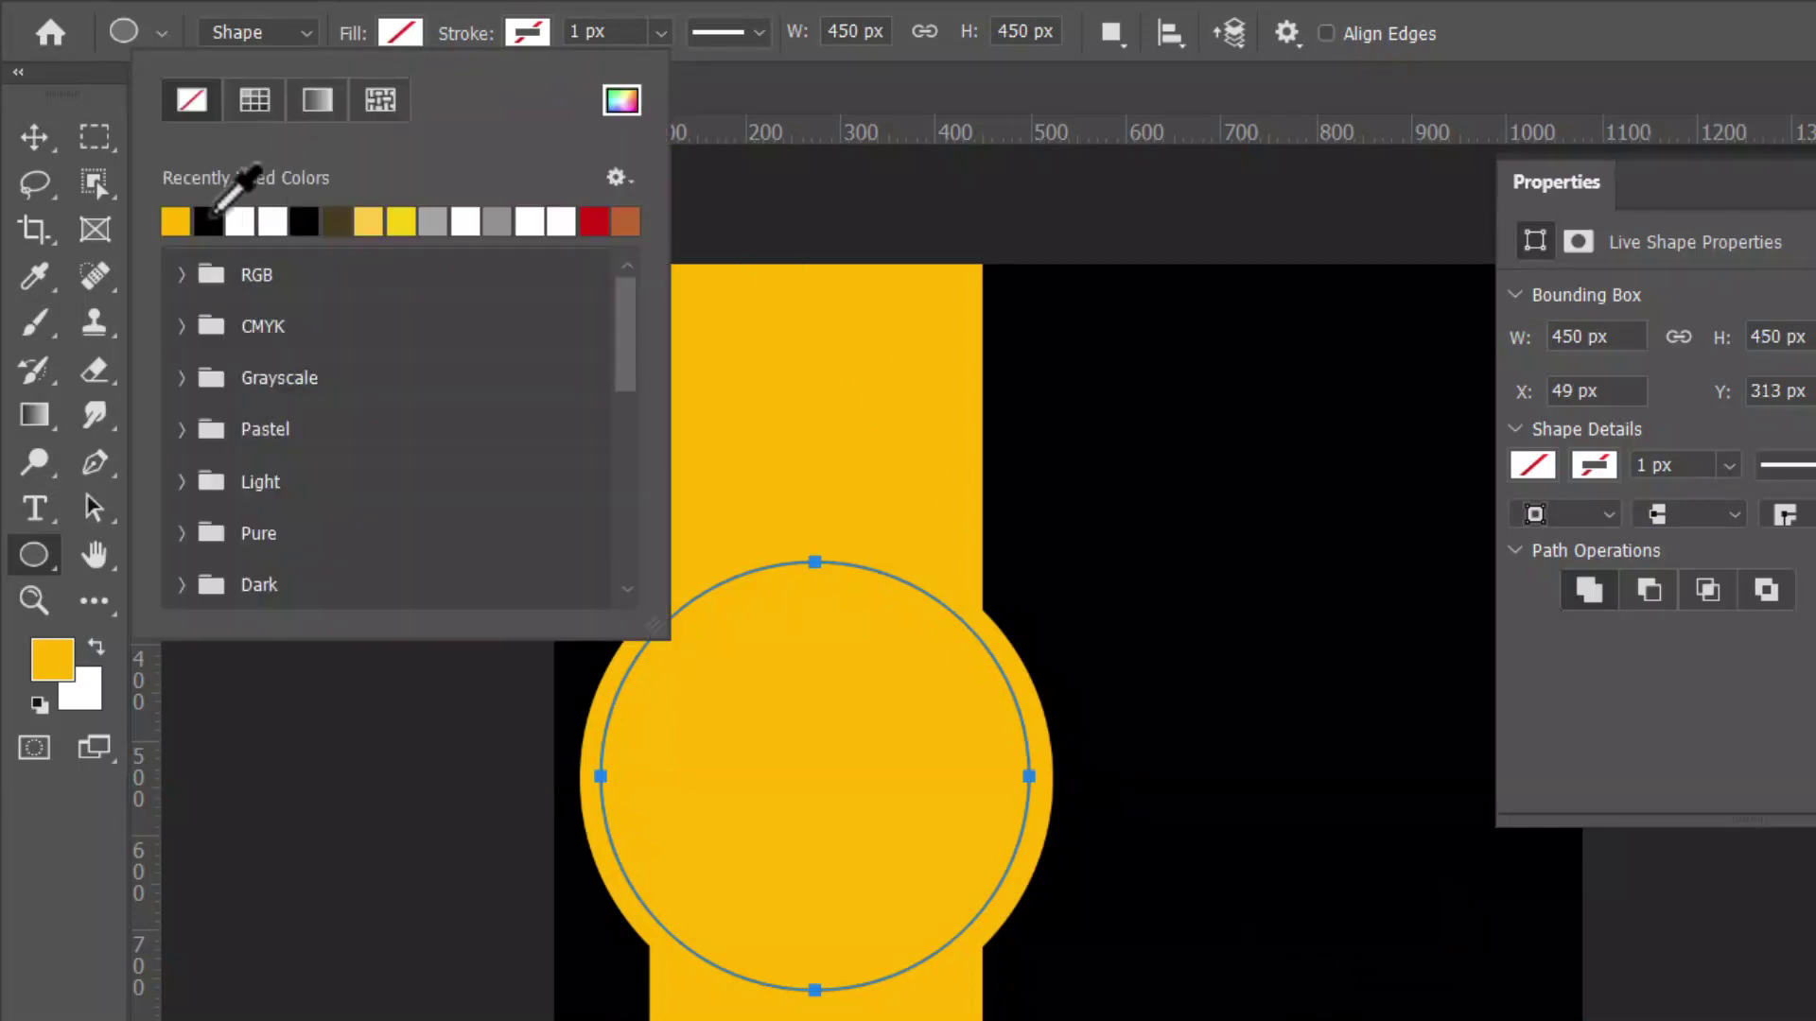
{"action": "left_click", "coordinate": [208, 220]}
{"action": "left_click", "coordinate": [26, 147]}
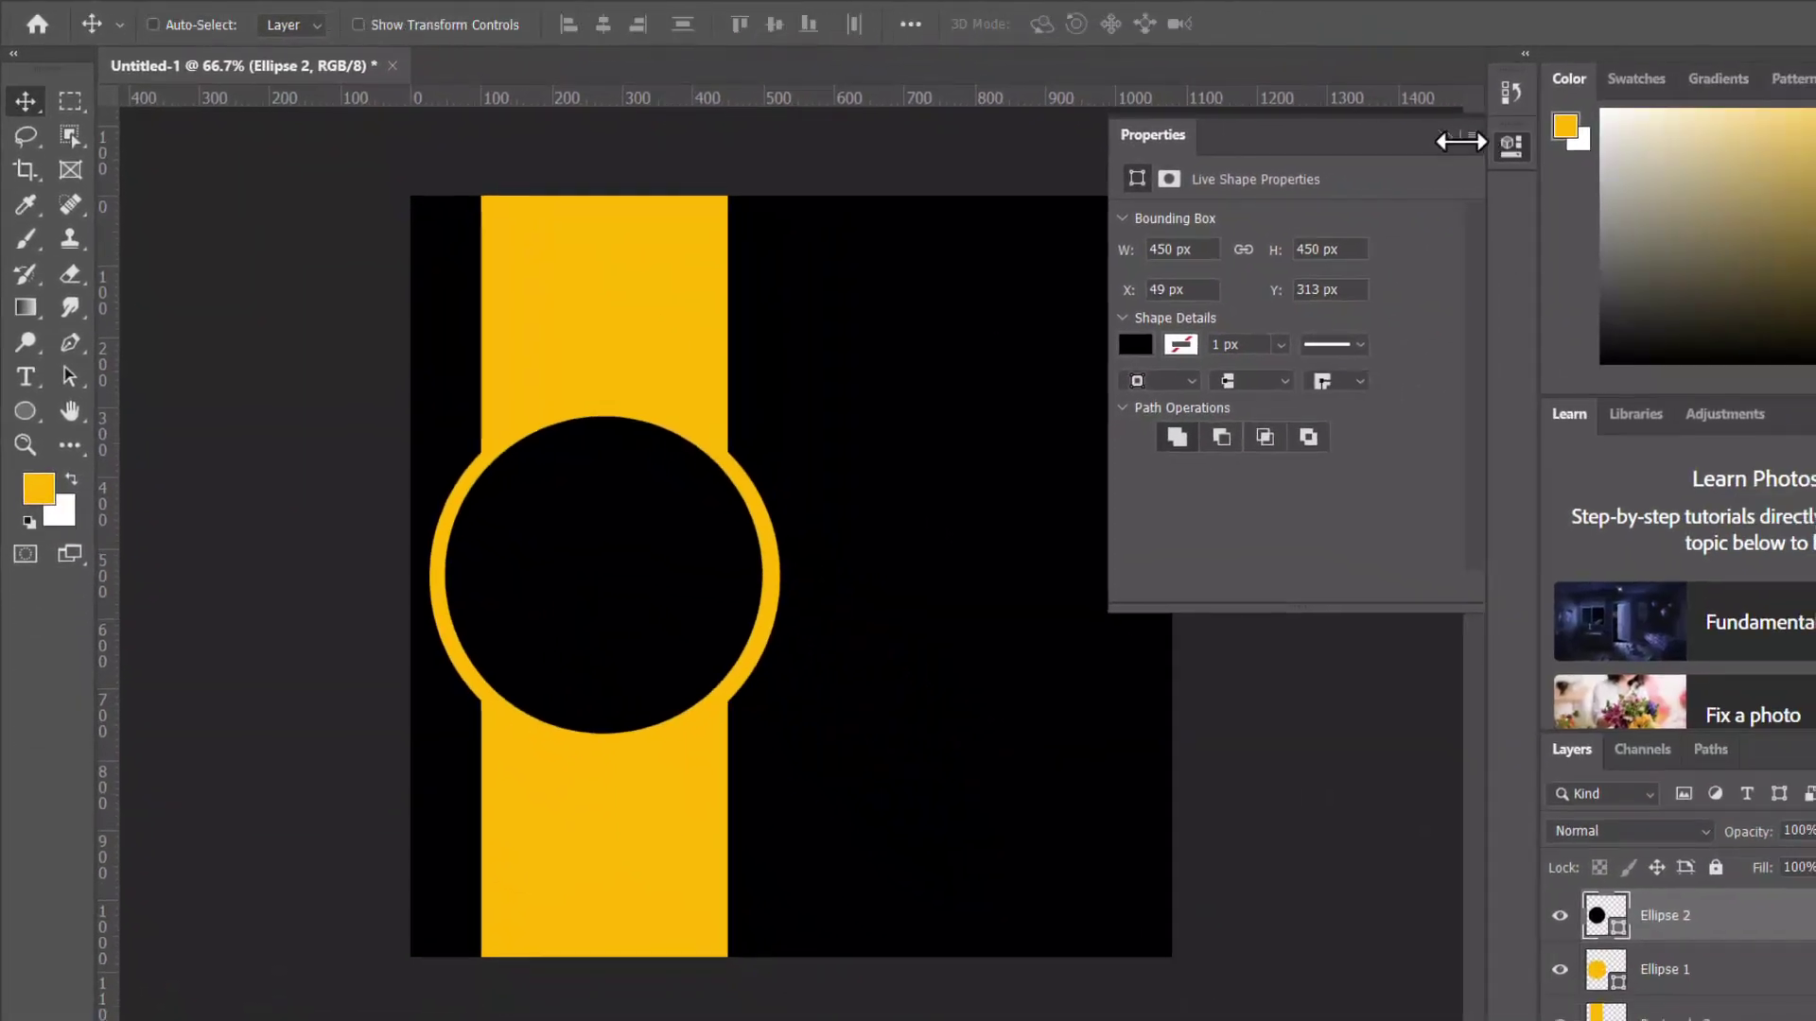
{"action": "left_click", "coordinate": [1449, 139]}
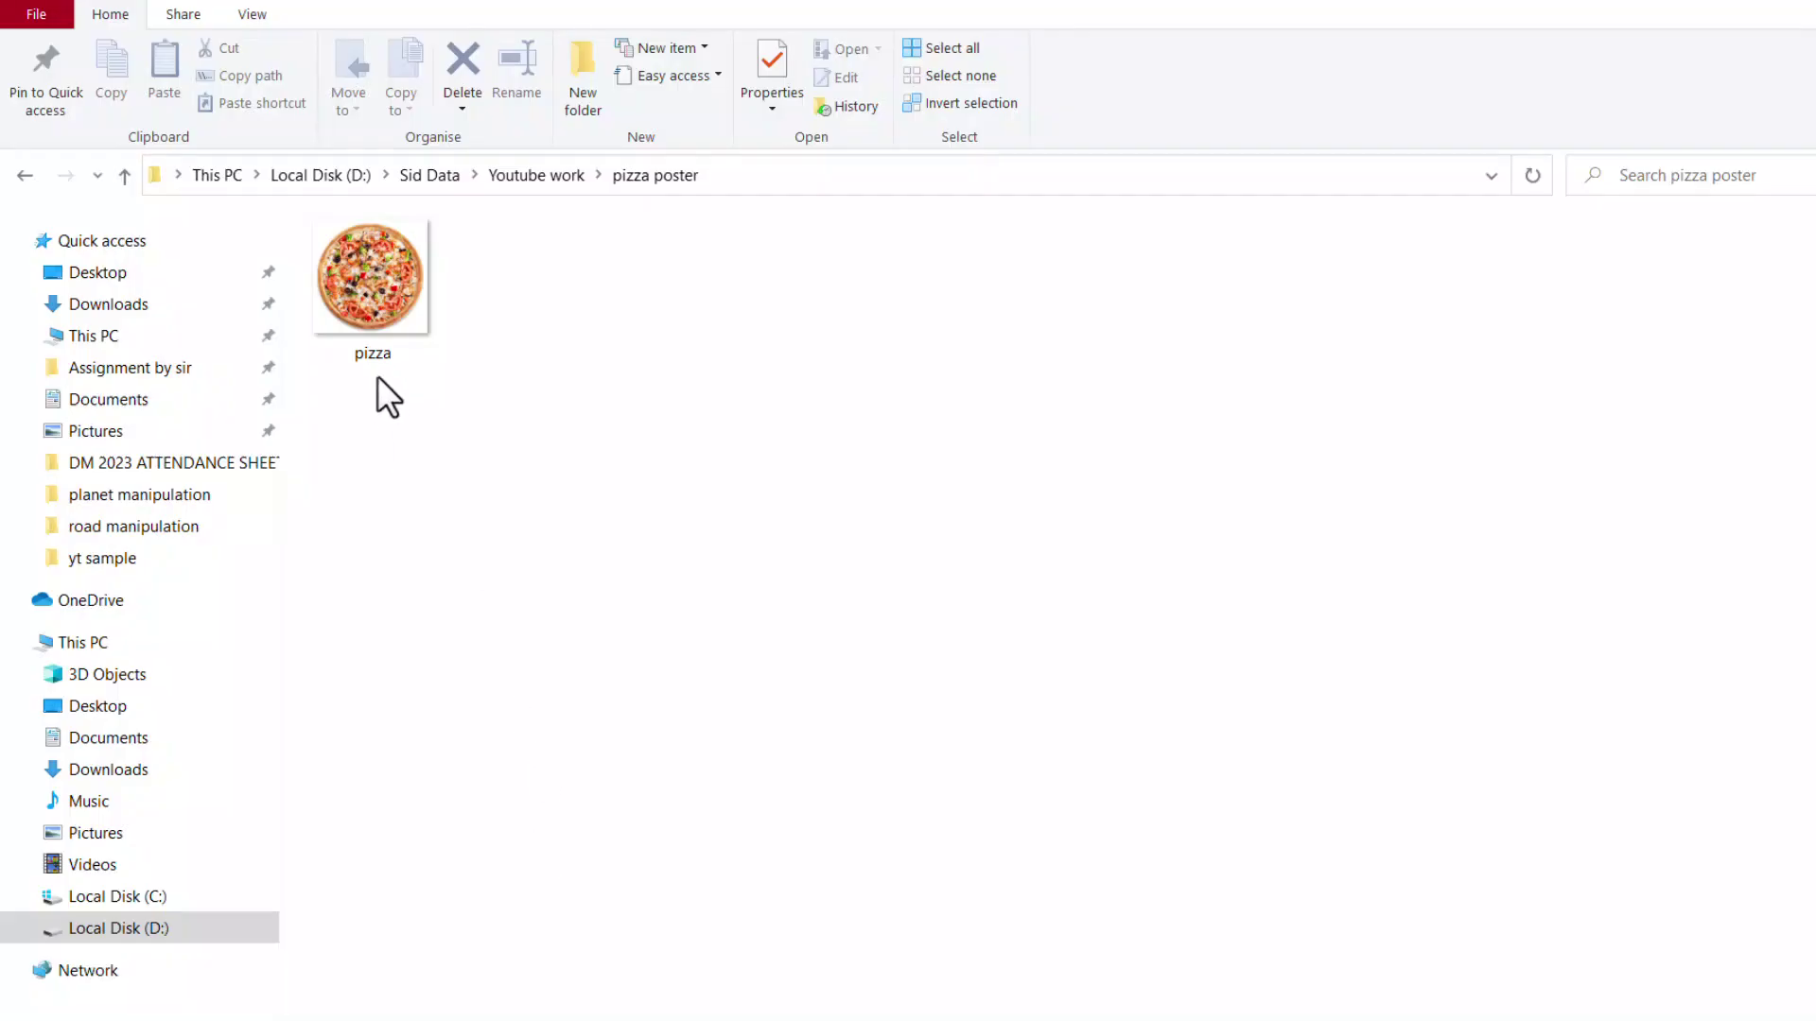
Place the pizza image from the pizza poster folder into the document as a new layer
{"action": "left_click", "coordinate": [383, 355]}
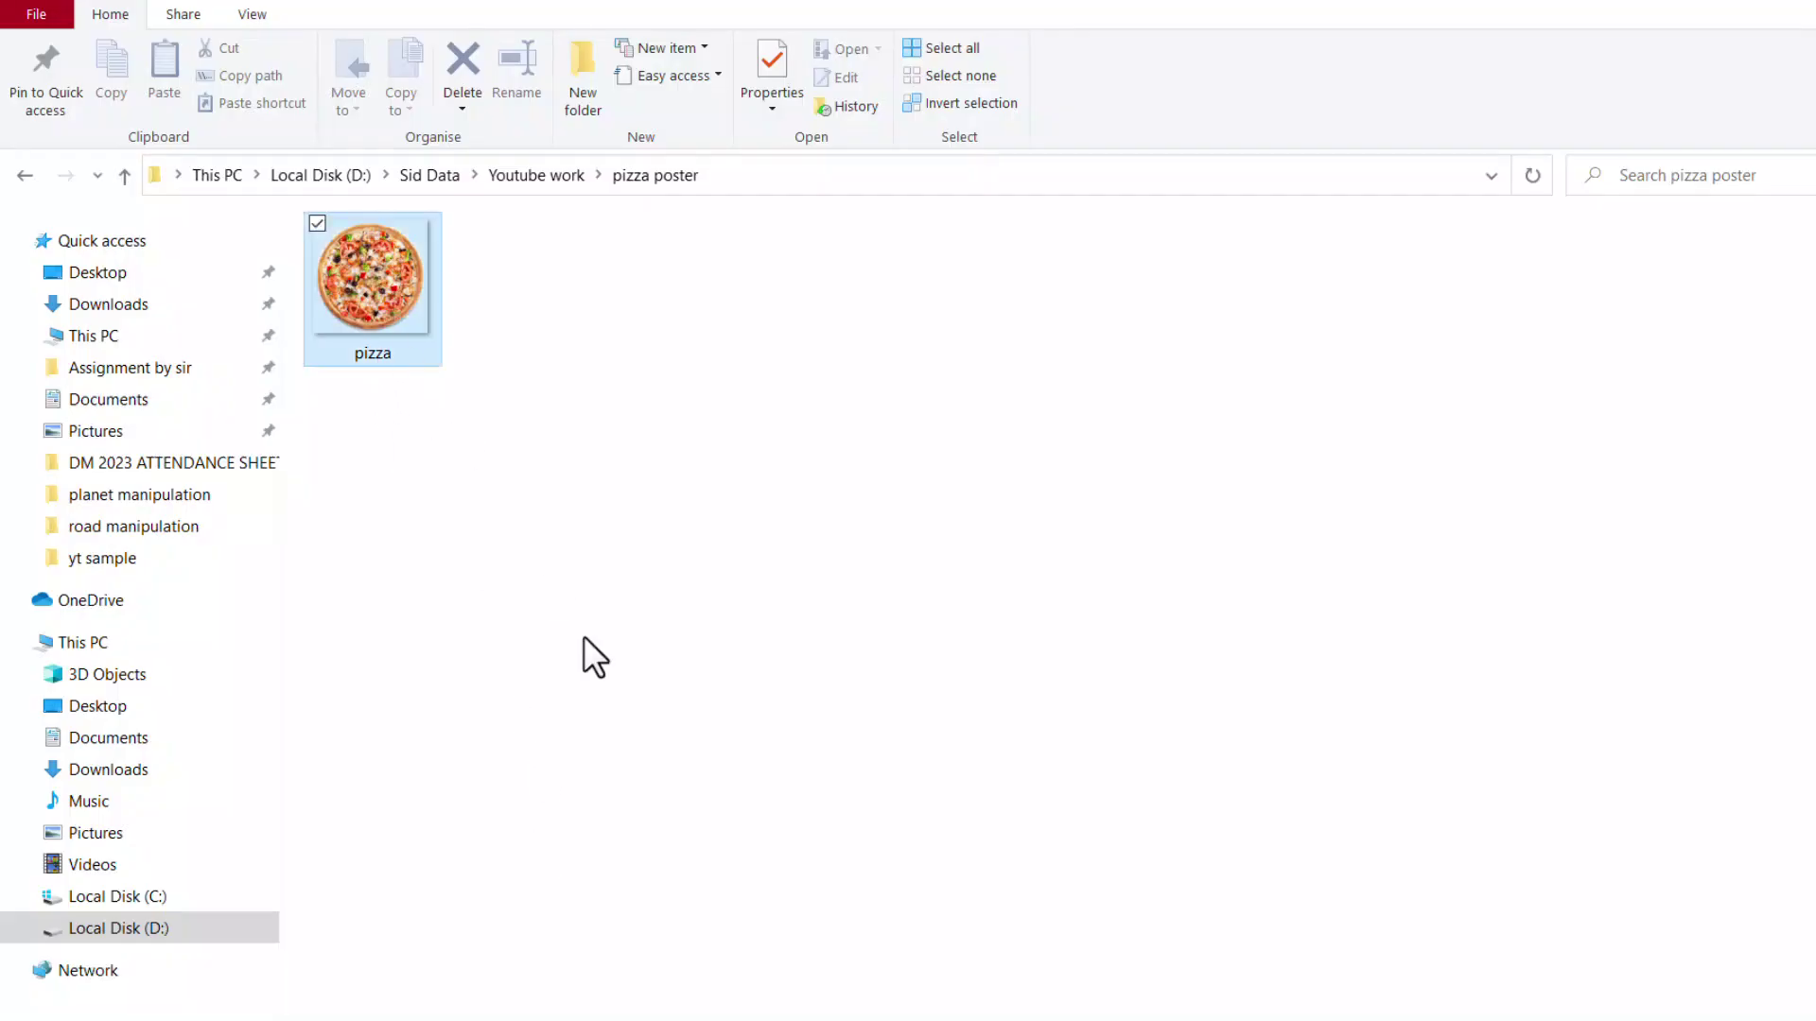
{"action": "left_click_drag", "start_coordinate": [383, 354], "coordinate": [579, 626]}
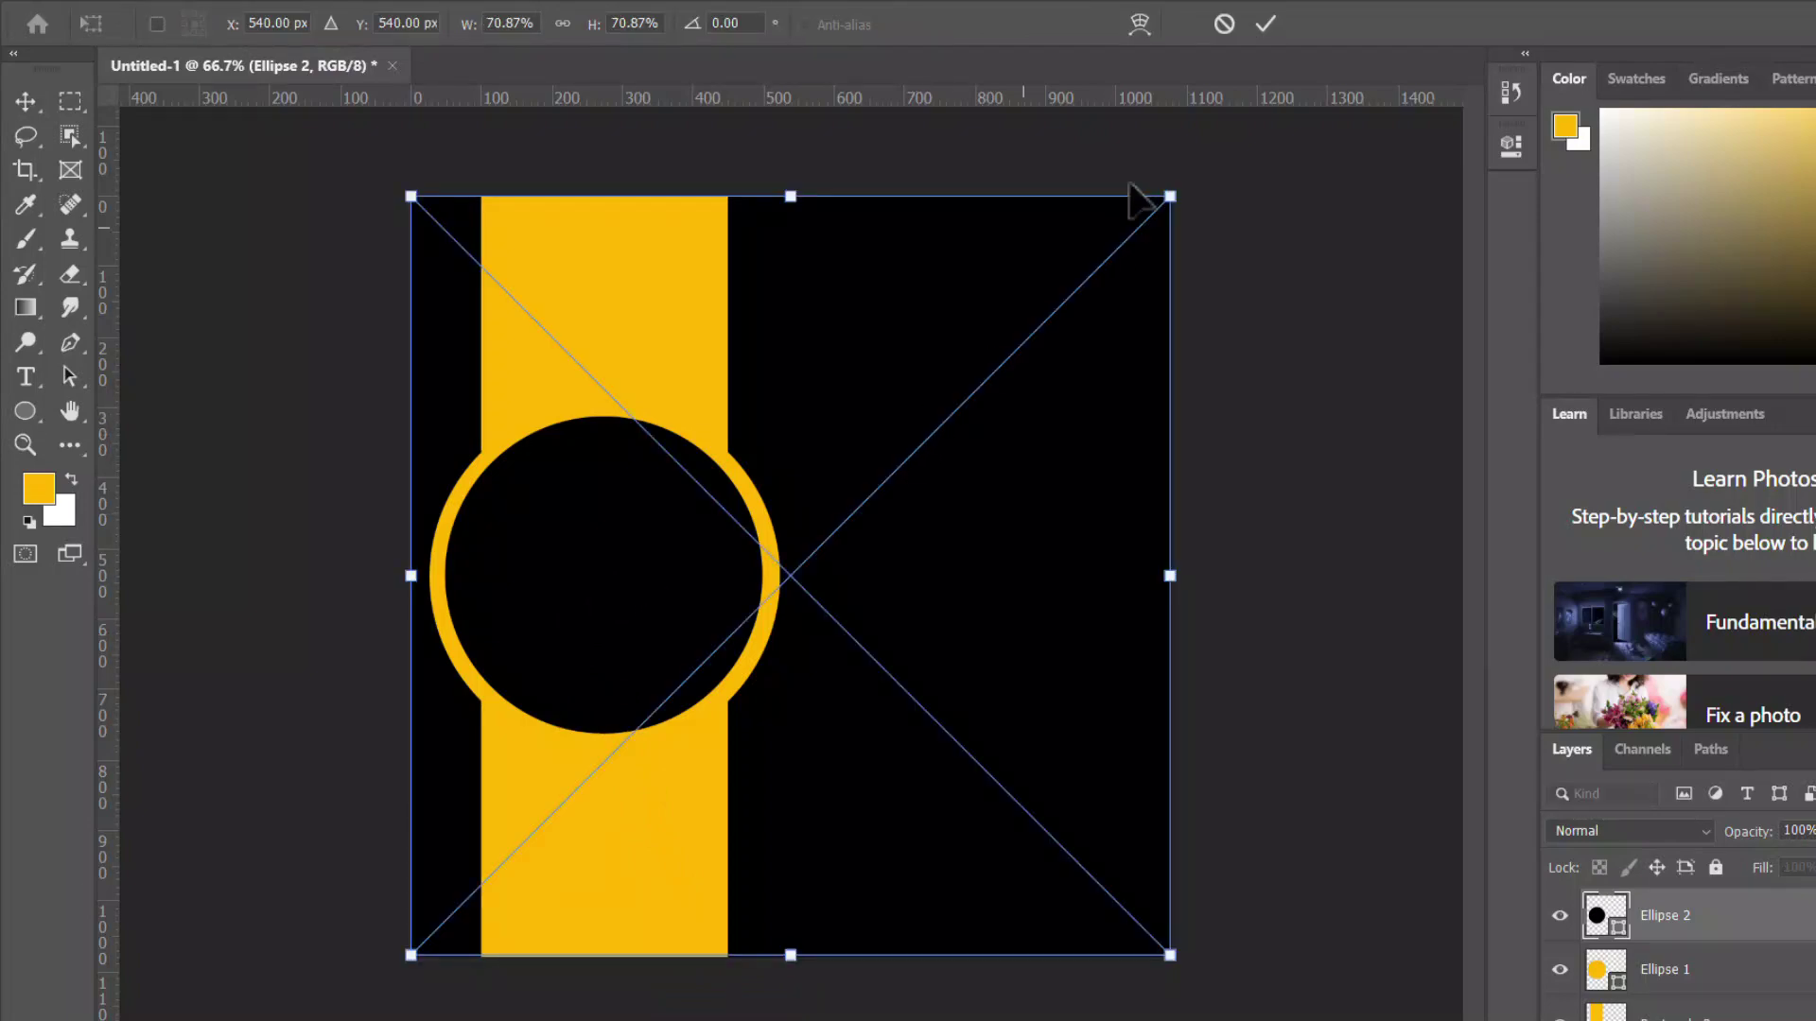
{"action": "left_click", "coordinate": [1265, 23]}
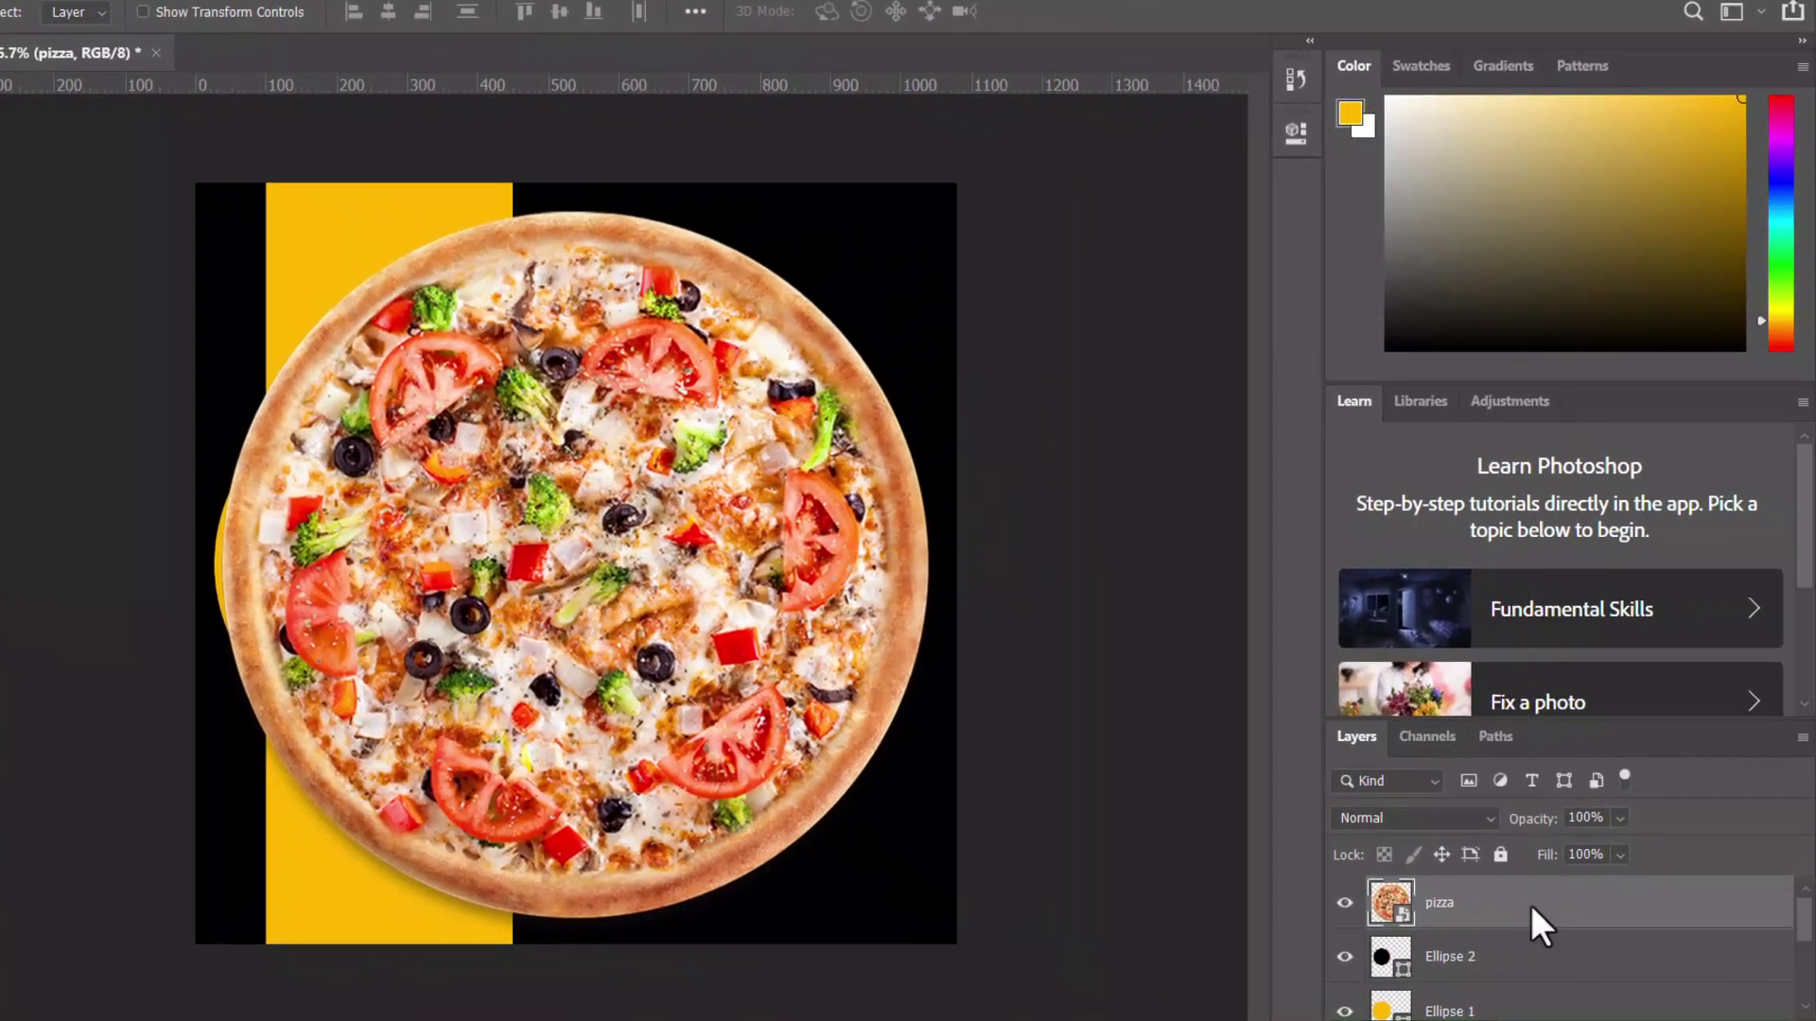
Convert the pizza layer to a smart object and scale it to about 443 px wide inside the black circle
{"action": "right_click", "coordinate": [1743, 916]}
{"action": "left_click", "coordinate": [1279, 208]}
{"action": "key", "text": "ctrl+t"}
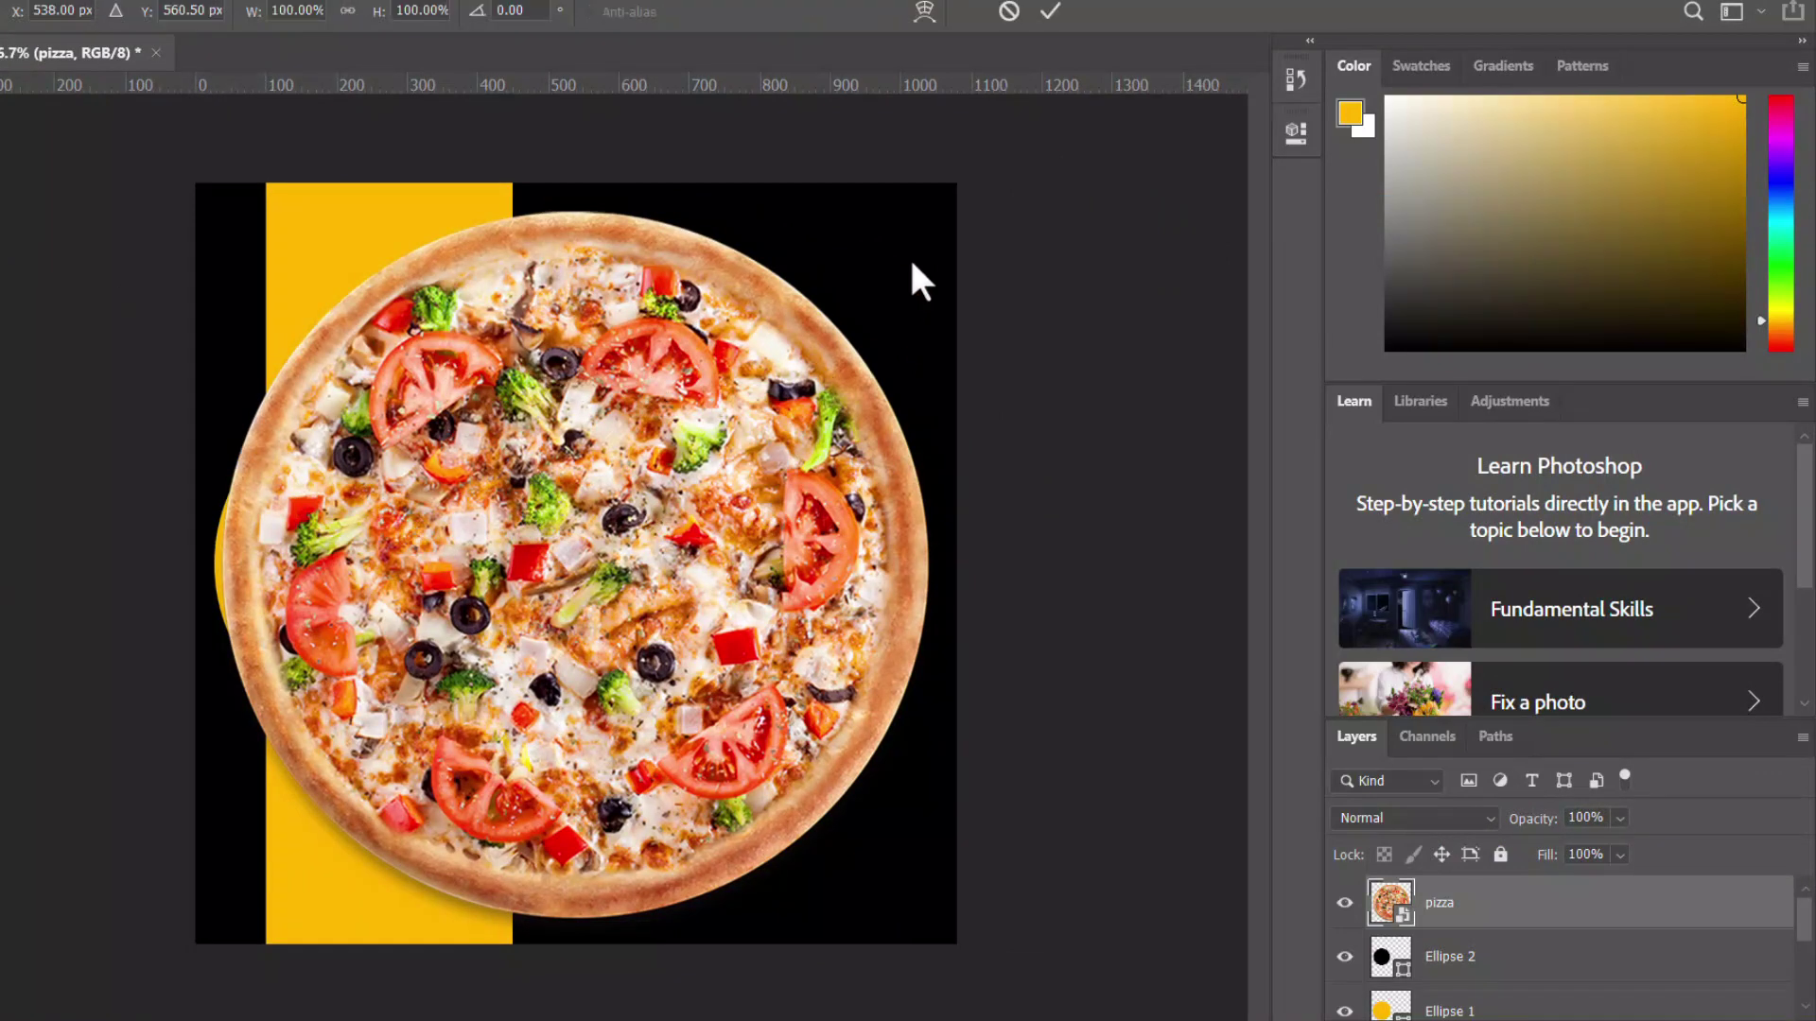
{"action": "left_click_drag", "start_coordinate": [919, 235], "coordinate": [458, 669]}
{"action": "left_click_drag", "start_coordinate": [390, 790], "coordinate": [406, 568]}
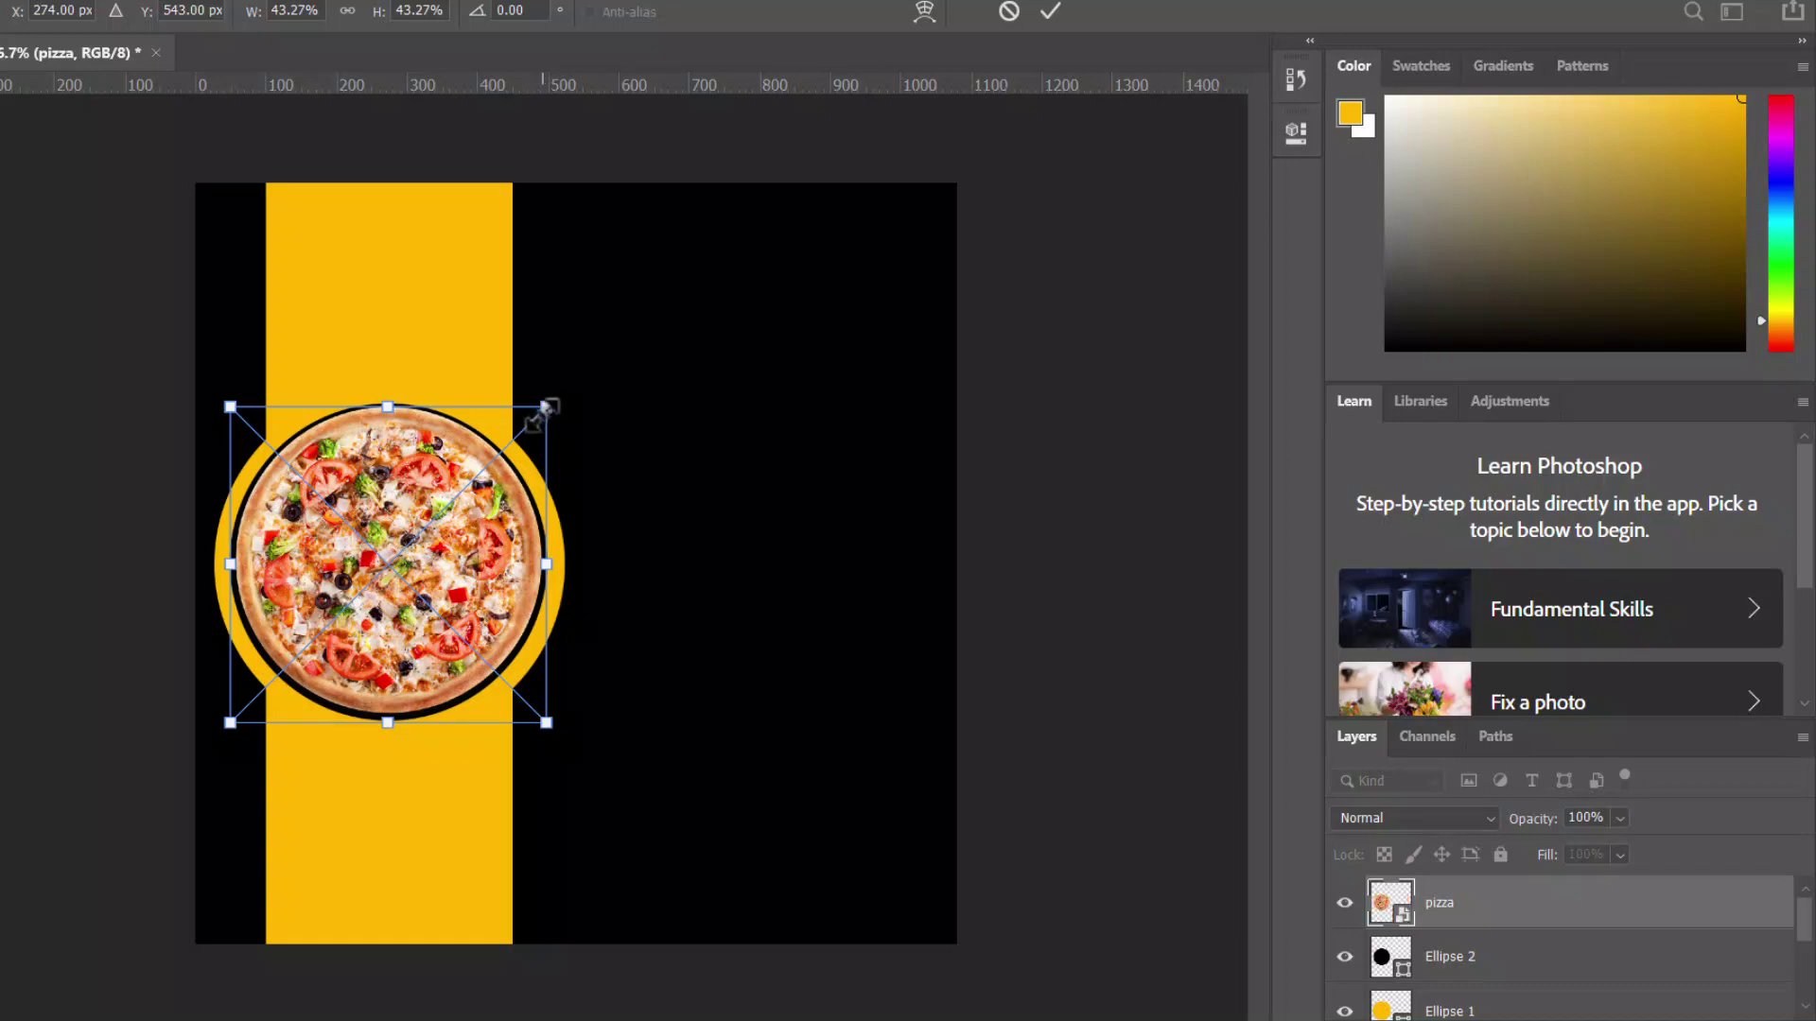
{"action": "left_click_drag", "start_coordinate": [546, 406], "coordinate": [540, 412]}
{"action": "left_click", "coordinate": [1050, 12]}
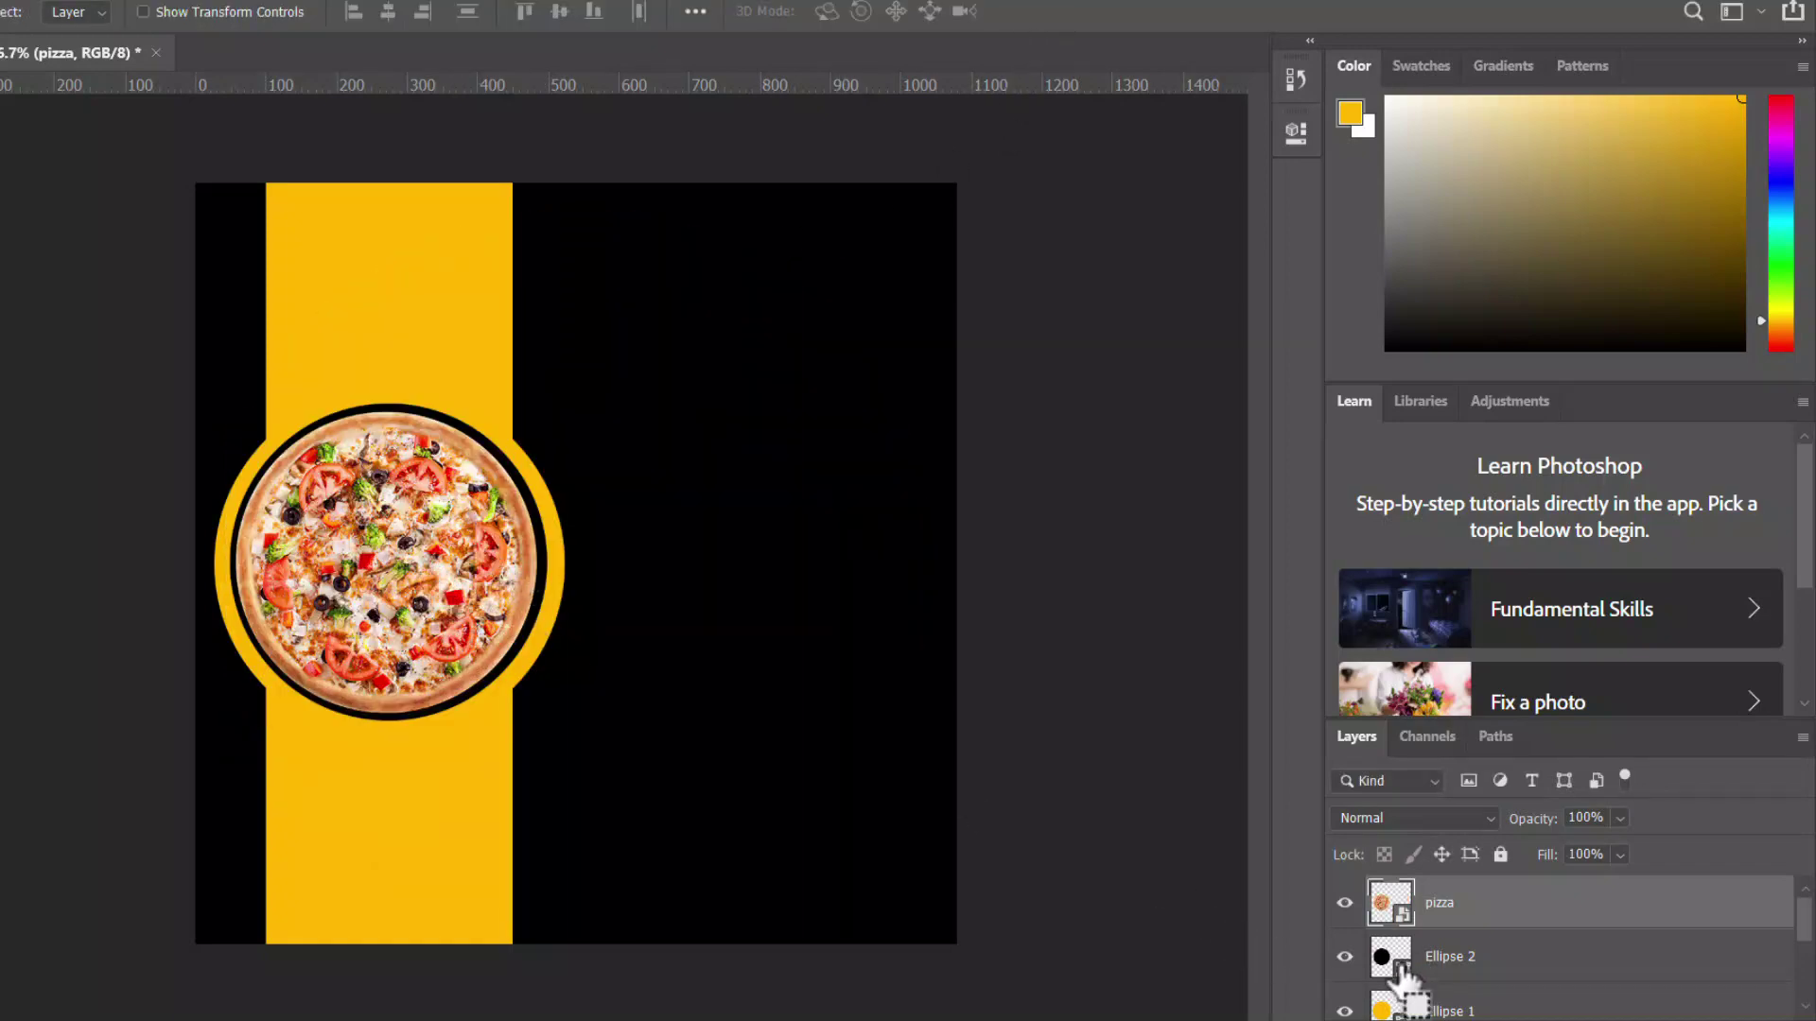
Center the pizza on the black circle using the circle's outline as selection, and clip the pizza layer to the black circle
{"action": "left_click", "coordinate": [1390, 958], "text": "ctrl"}
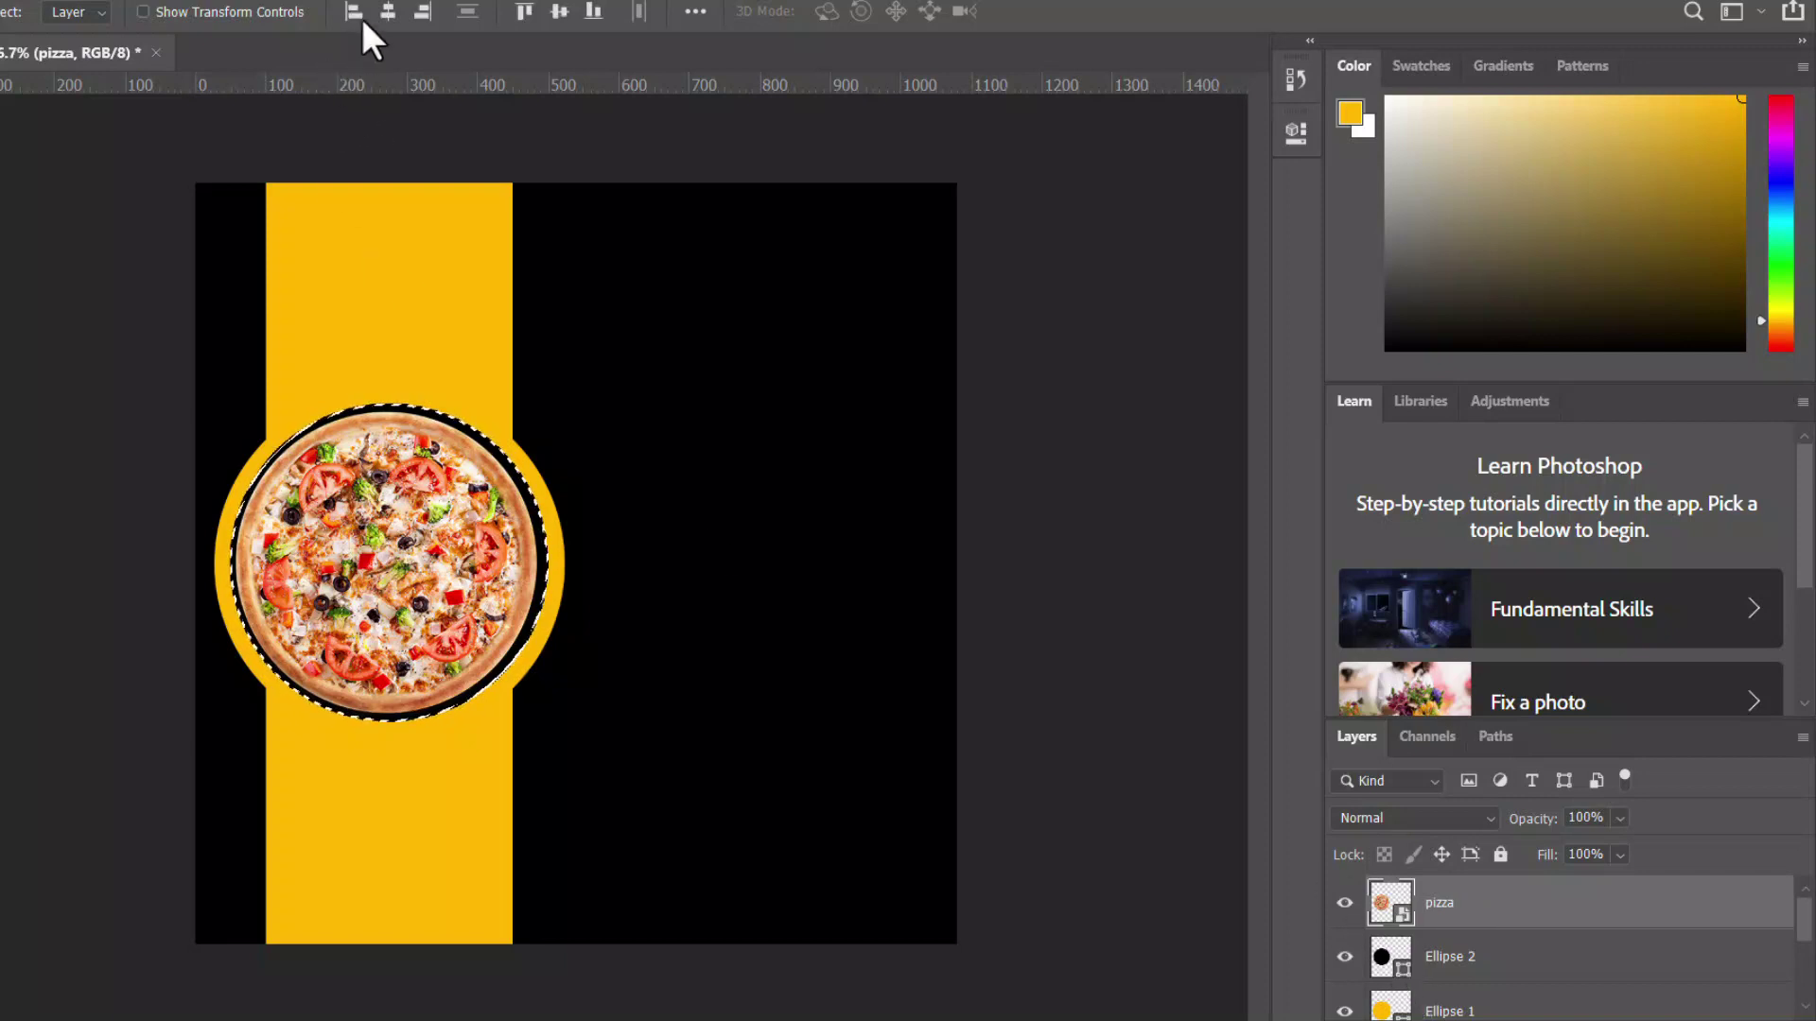
{"action": "left_click", "coordinate": [558, 10]}
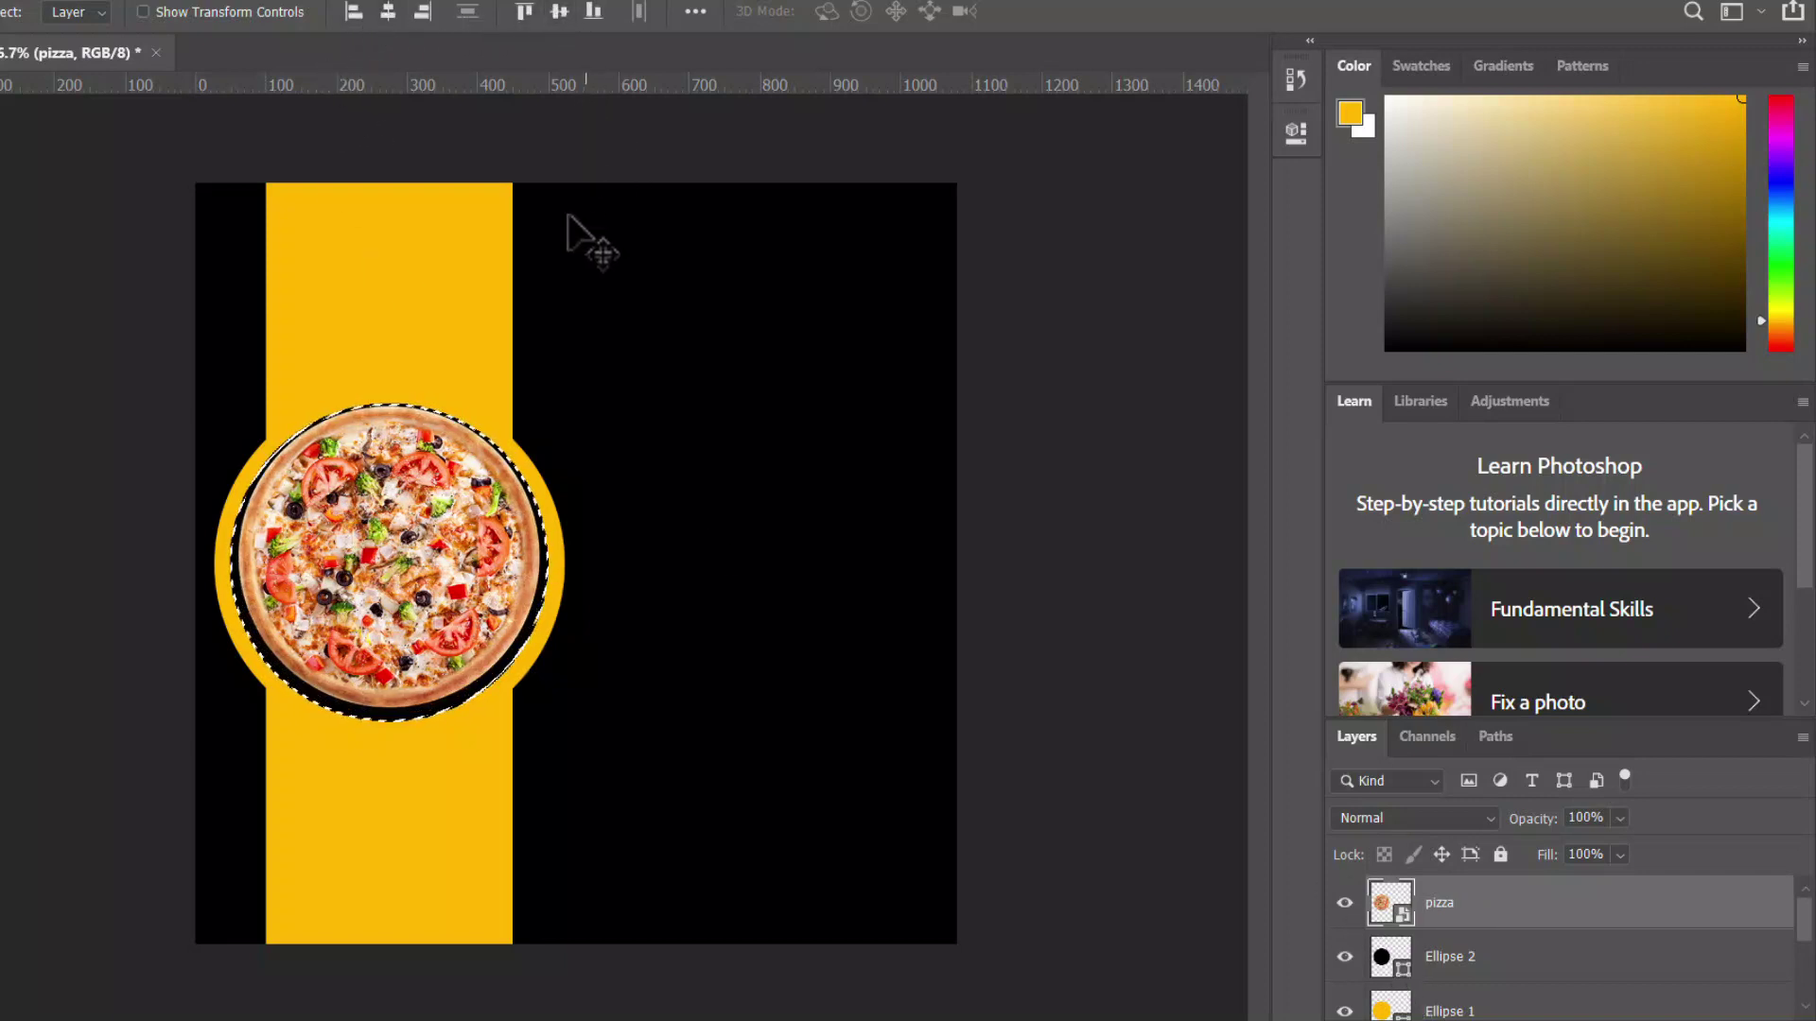
{"action": "key", "text": "ctrl+d"}
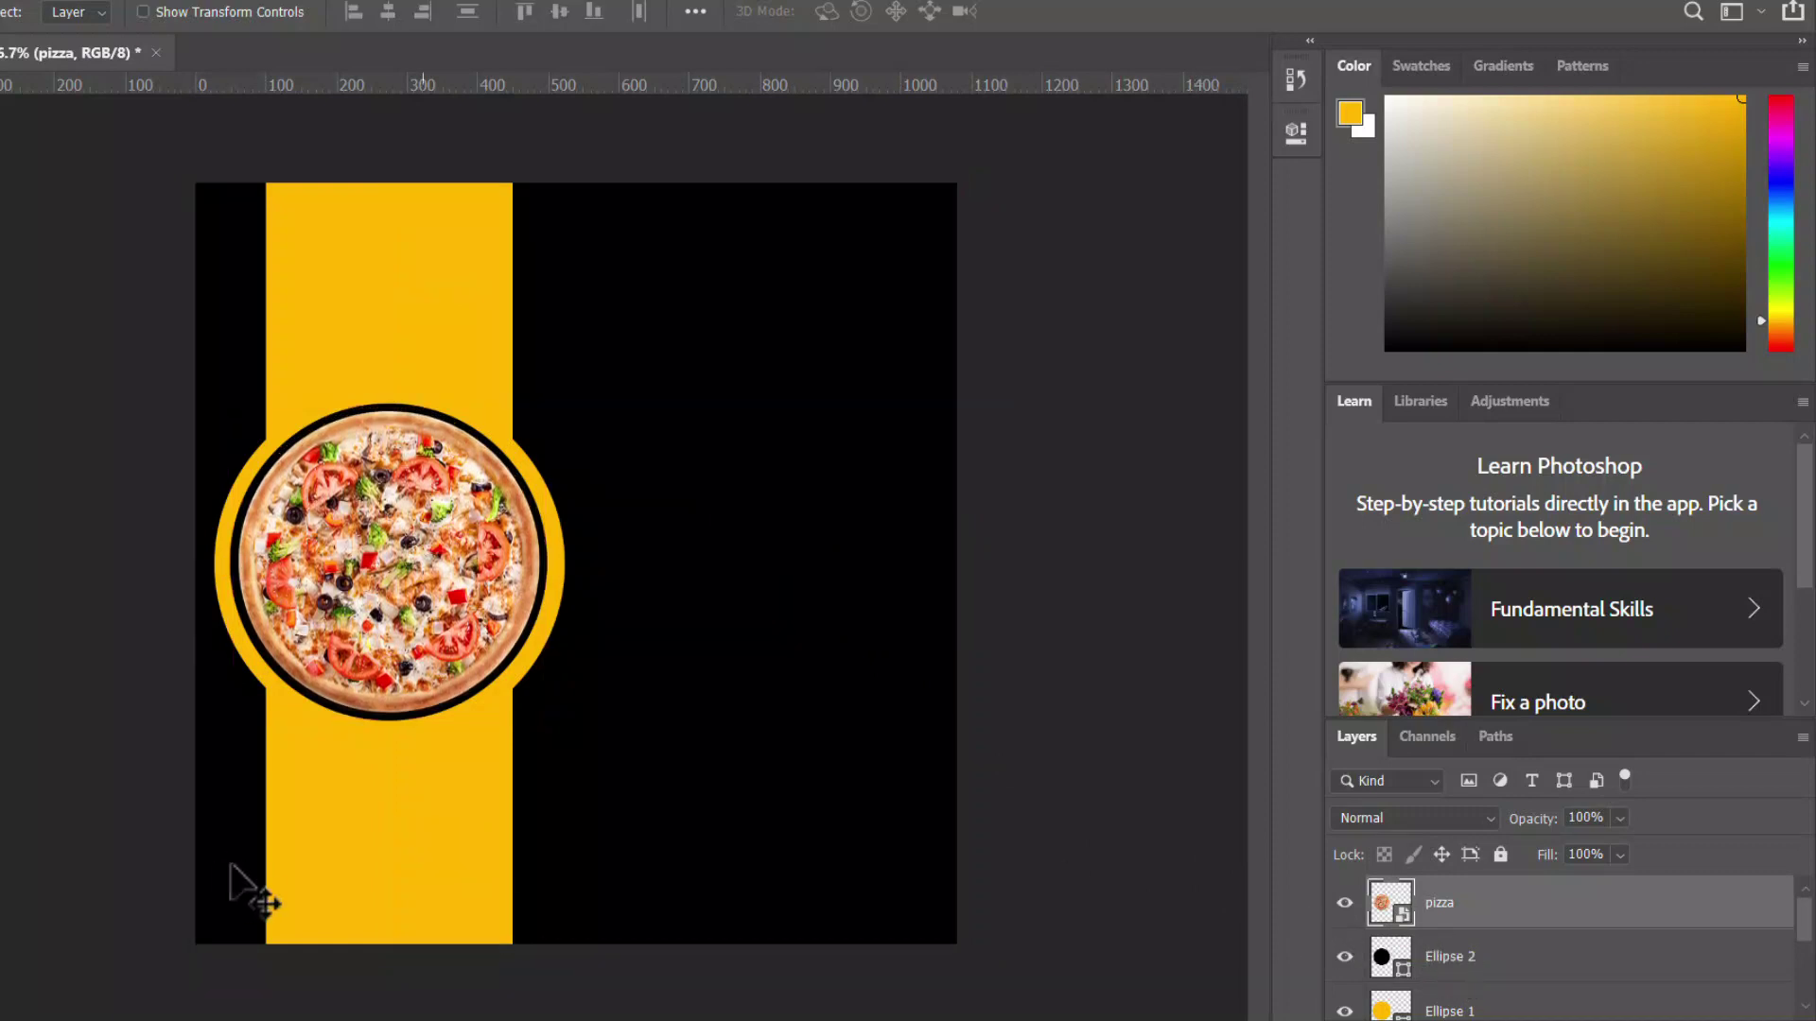
{"action": "right_click", "coordinate": [1472, 906]}
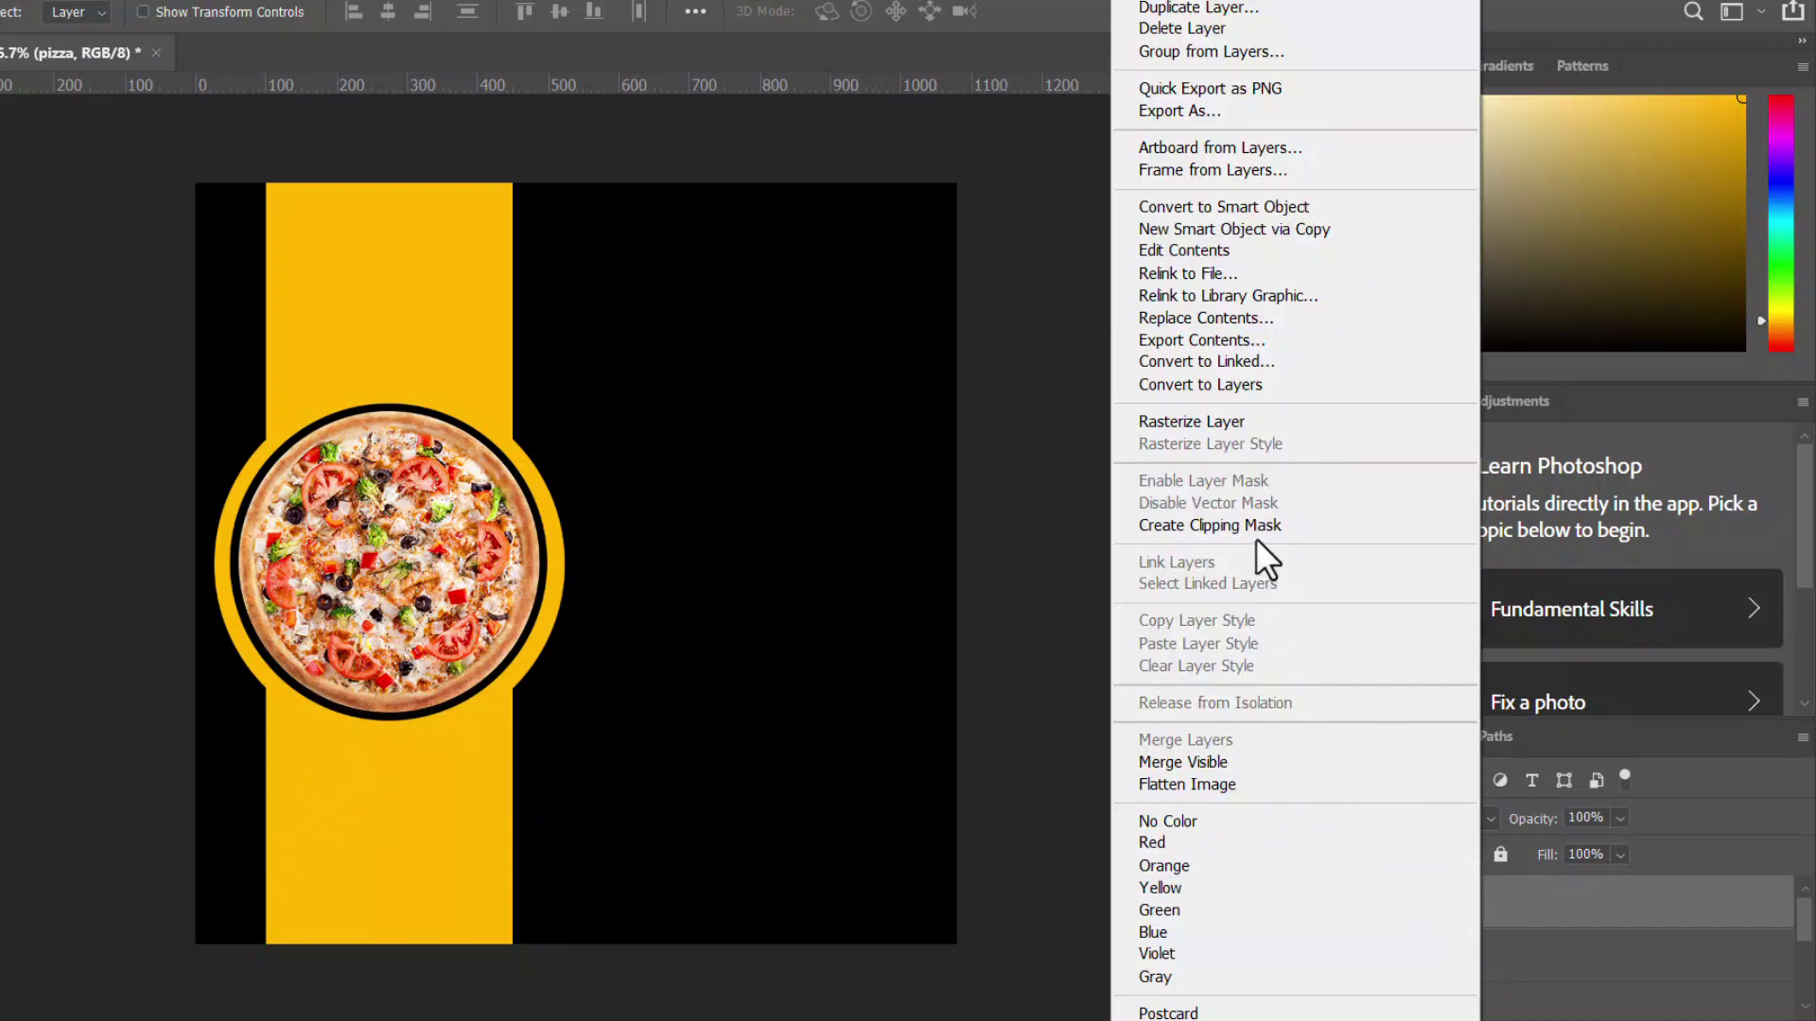
{"action": "left_click", "coordinate": [1273, 526]}
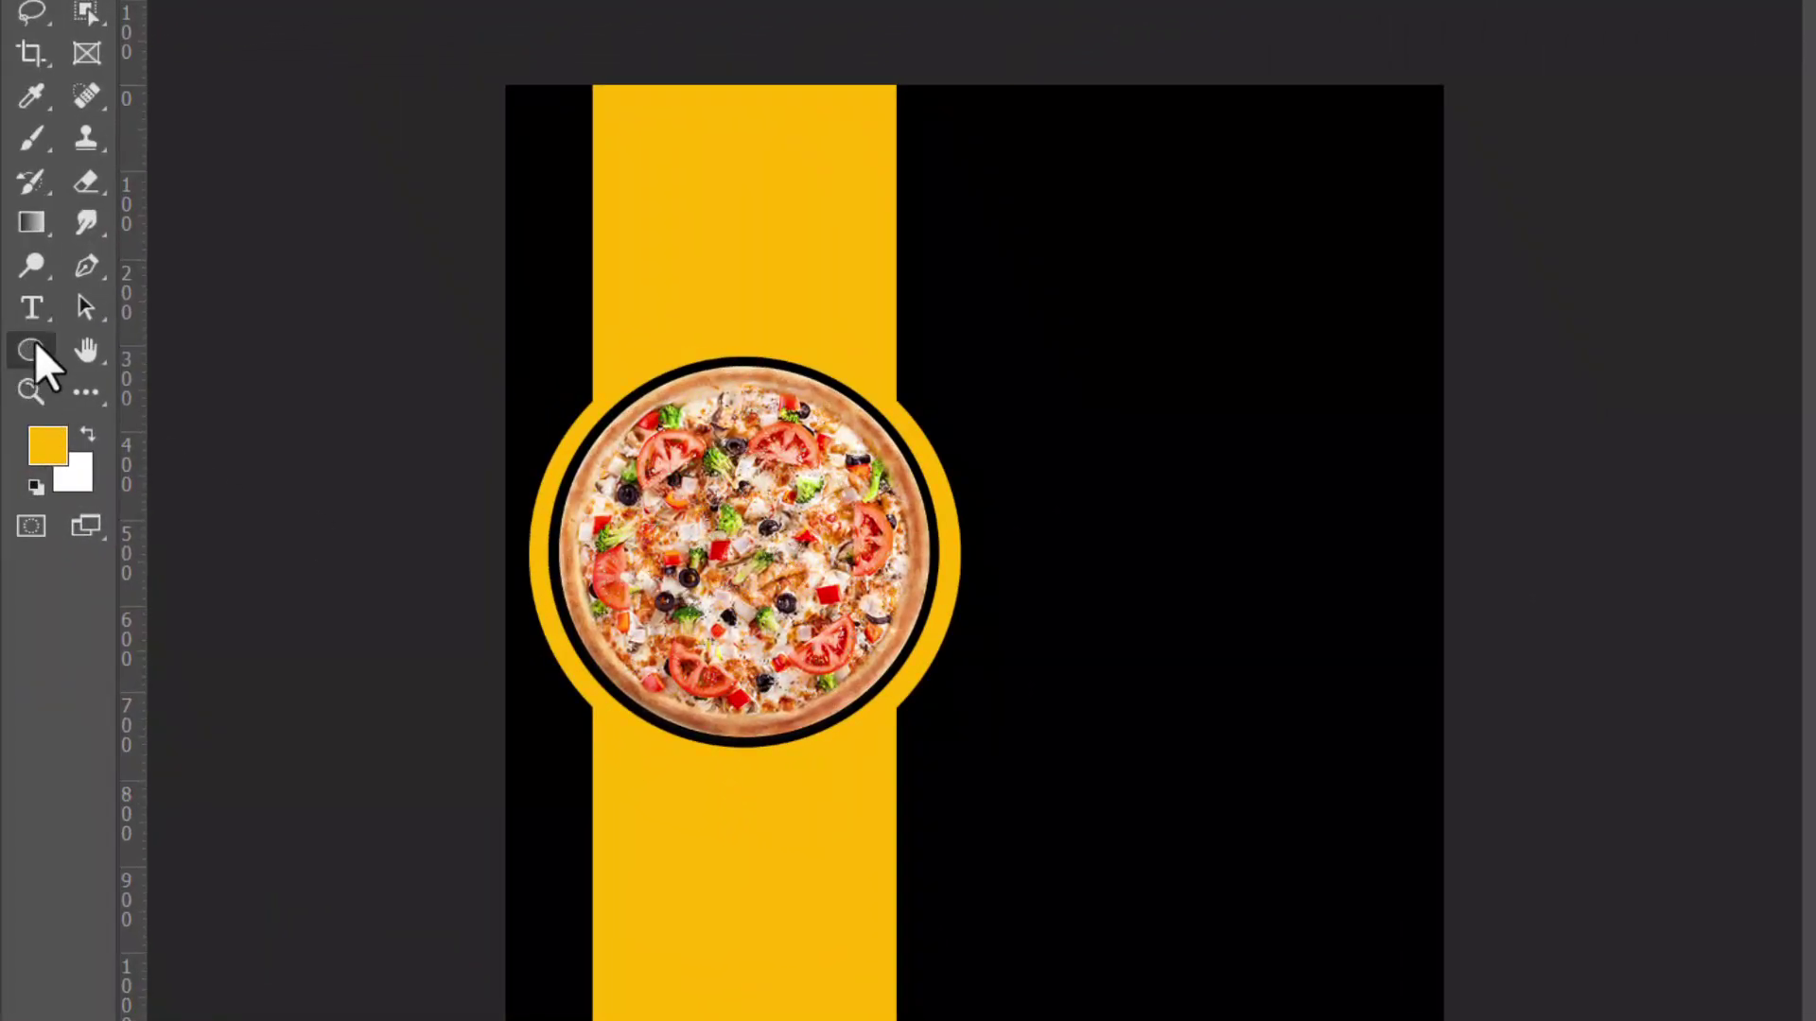
Draw a vertical rounded rectangle about 18 px wide and 421 px tall over the yellow strip and fill it white
{"action": "right_click", "coordinate": [36, 340]}
{"action": "left_click", "coordinate": [134, 384]}
{"action": "left_click_drag", "start_coordinate": [679, 104], "coordinate": [695, 475]}
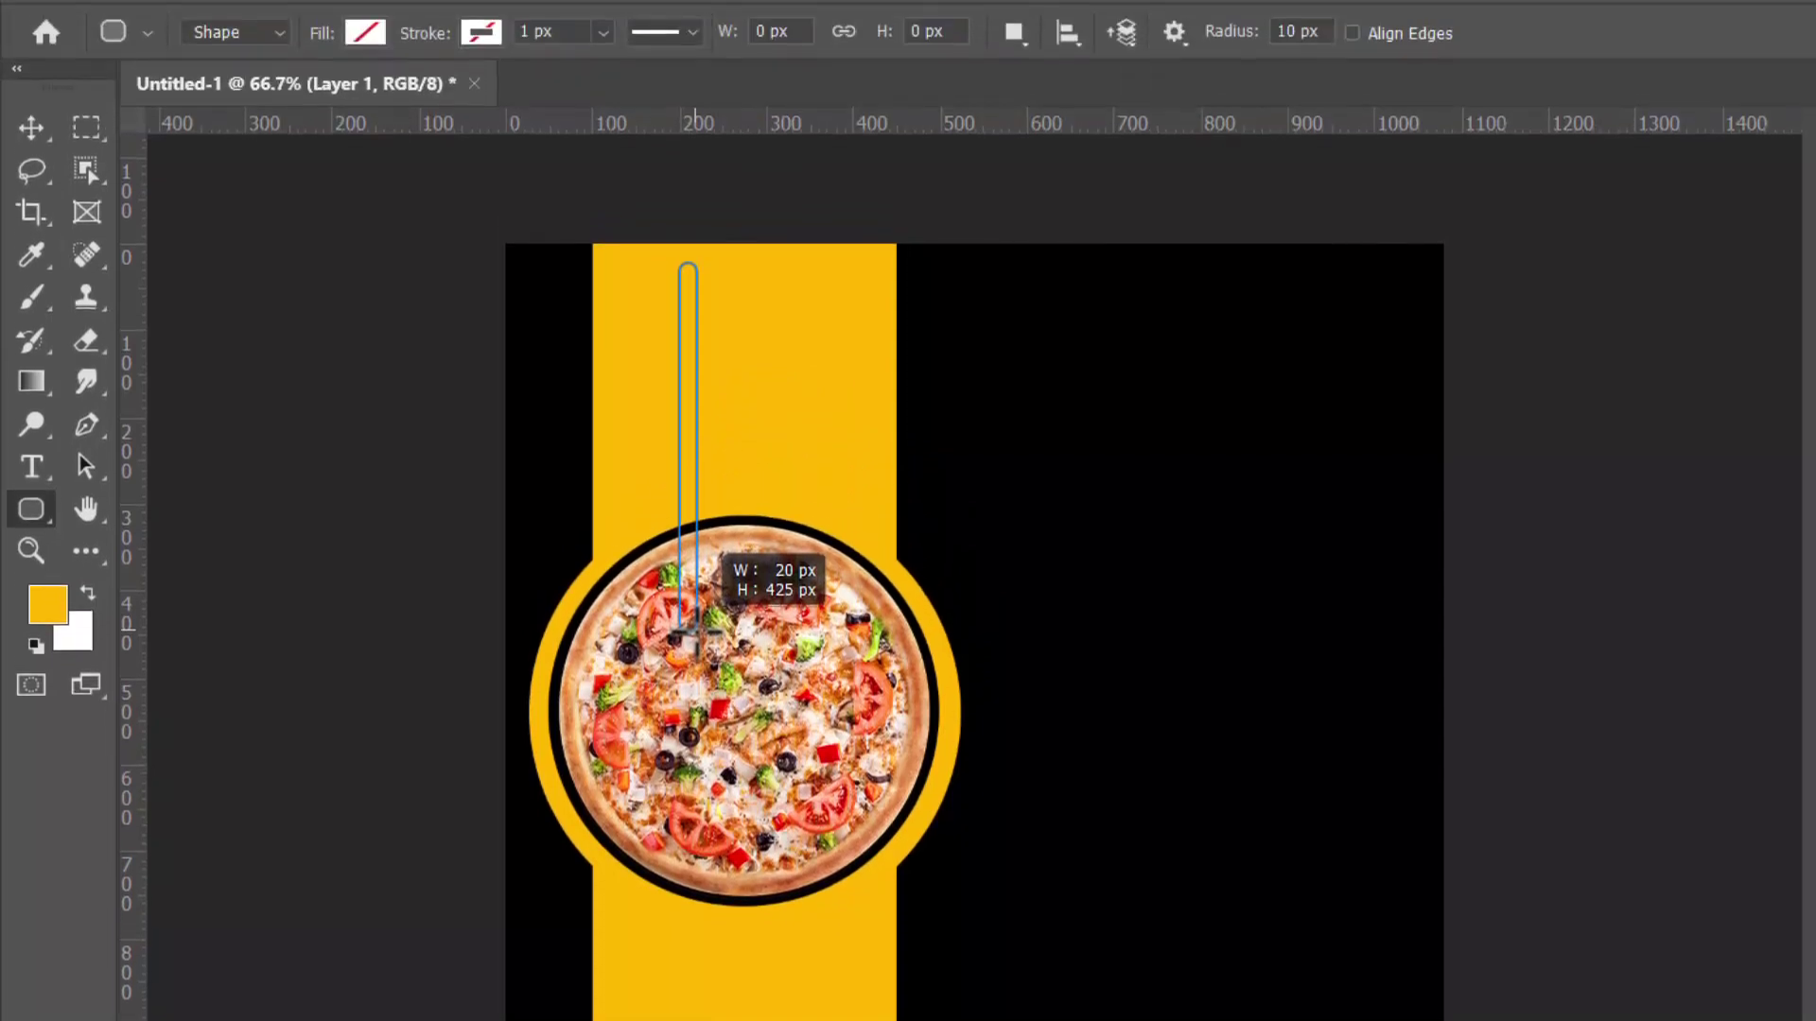
{"action": "left_click_drag", "start_coordinate": [697, 636], "coordinate": [694, 632]}
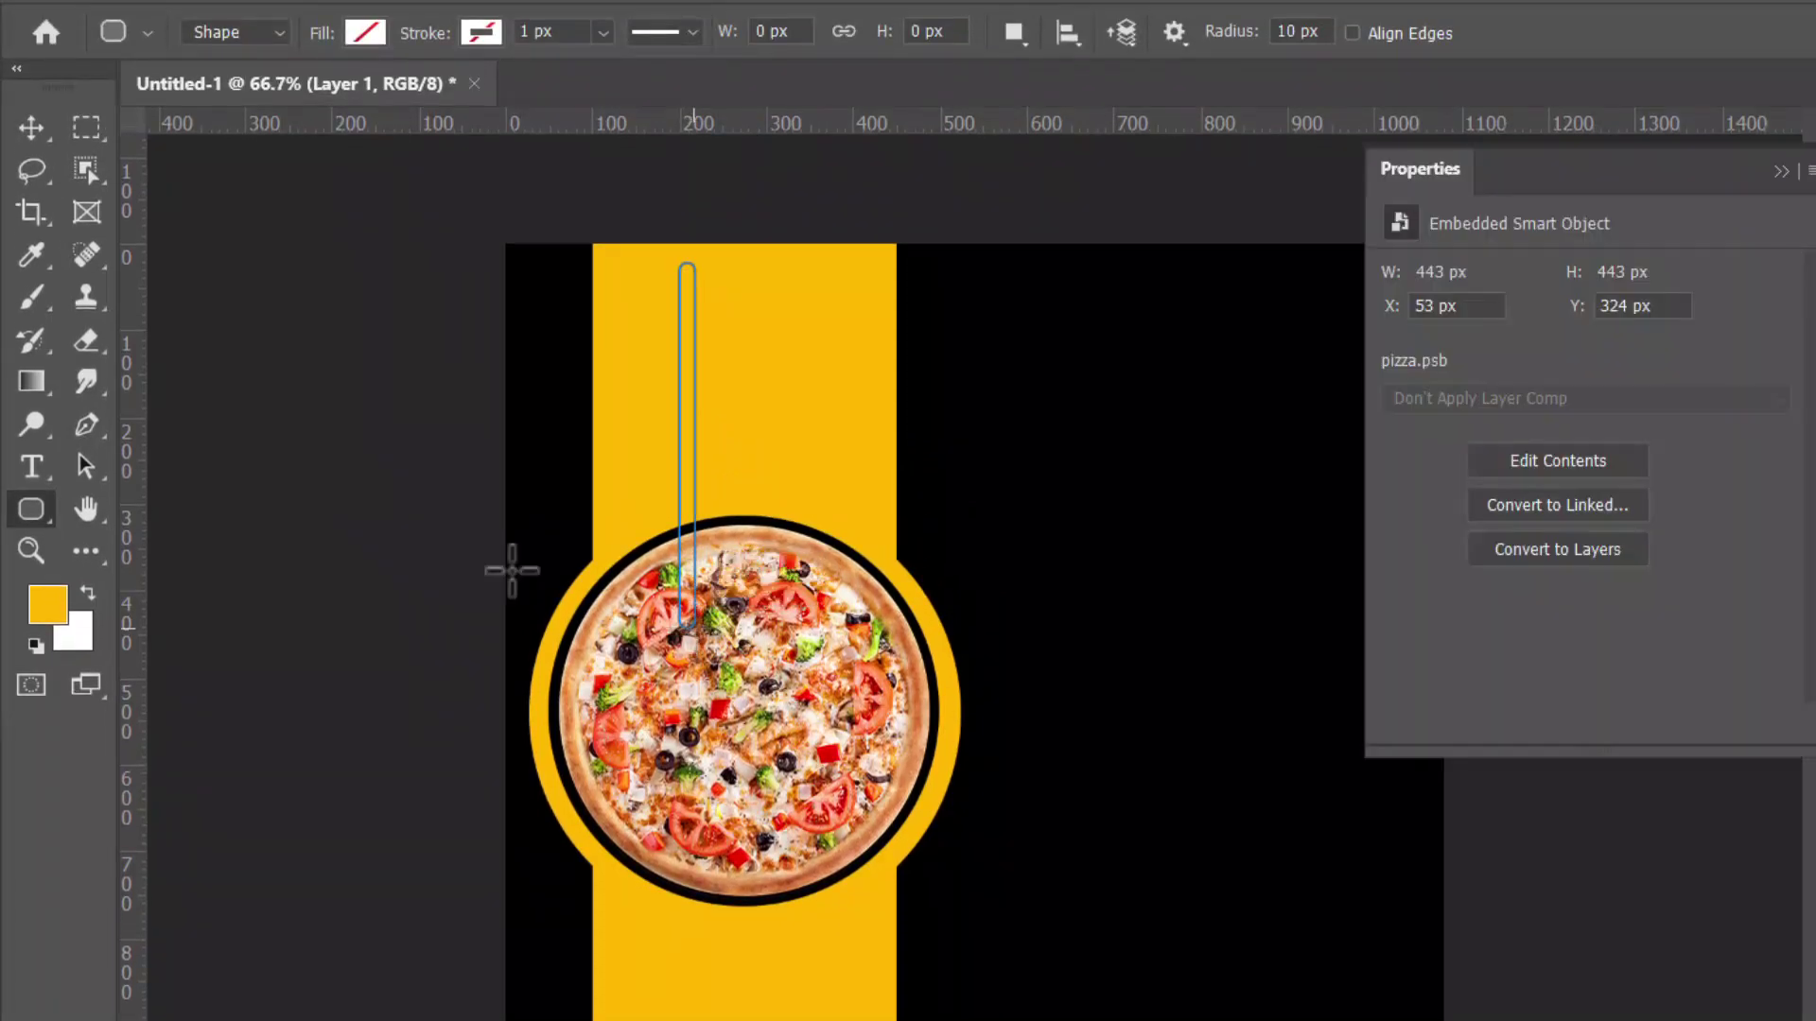
{"action": "left_click", "coordinate": [365, 32]}
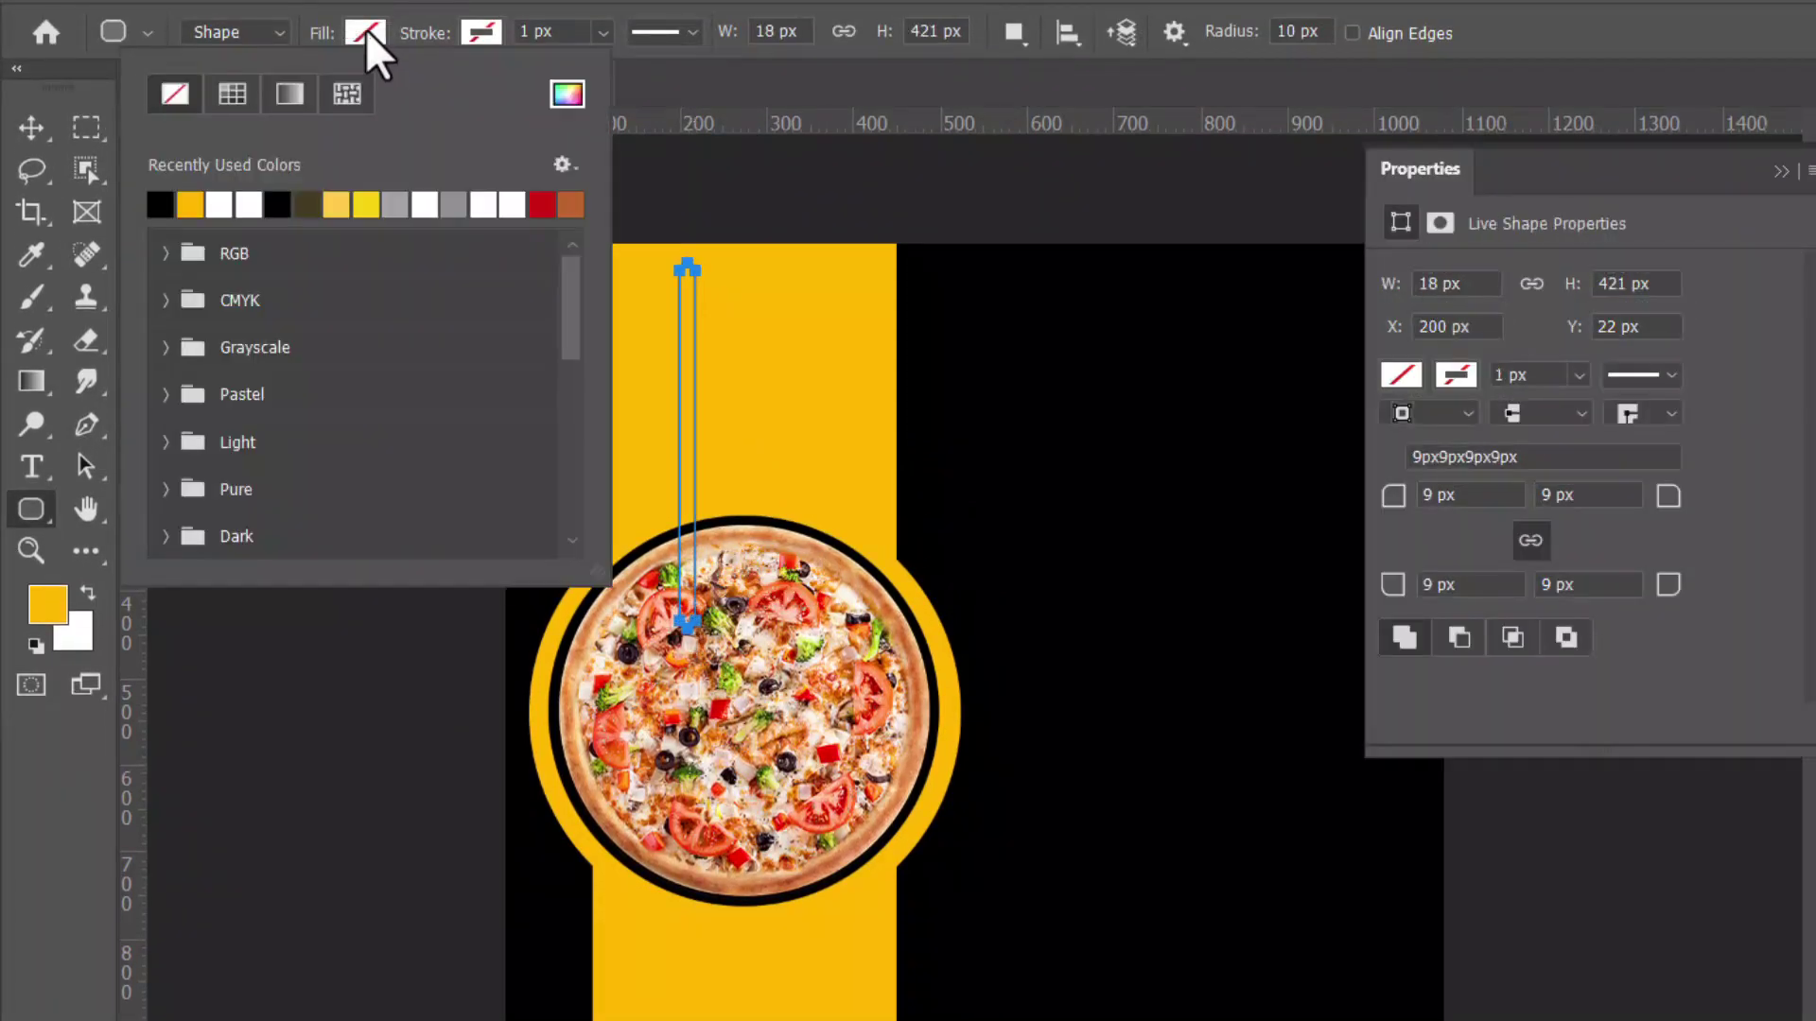
{"action": "left_click", "coordinate": [246, 202]}
{"action": "left_click", "coordinate": [22, 135]}
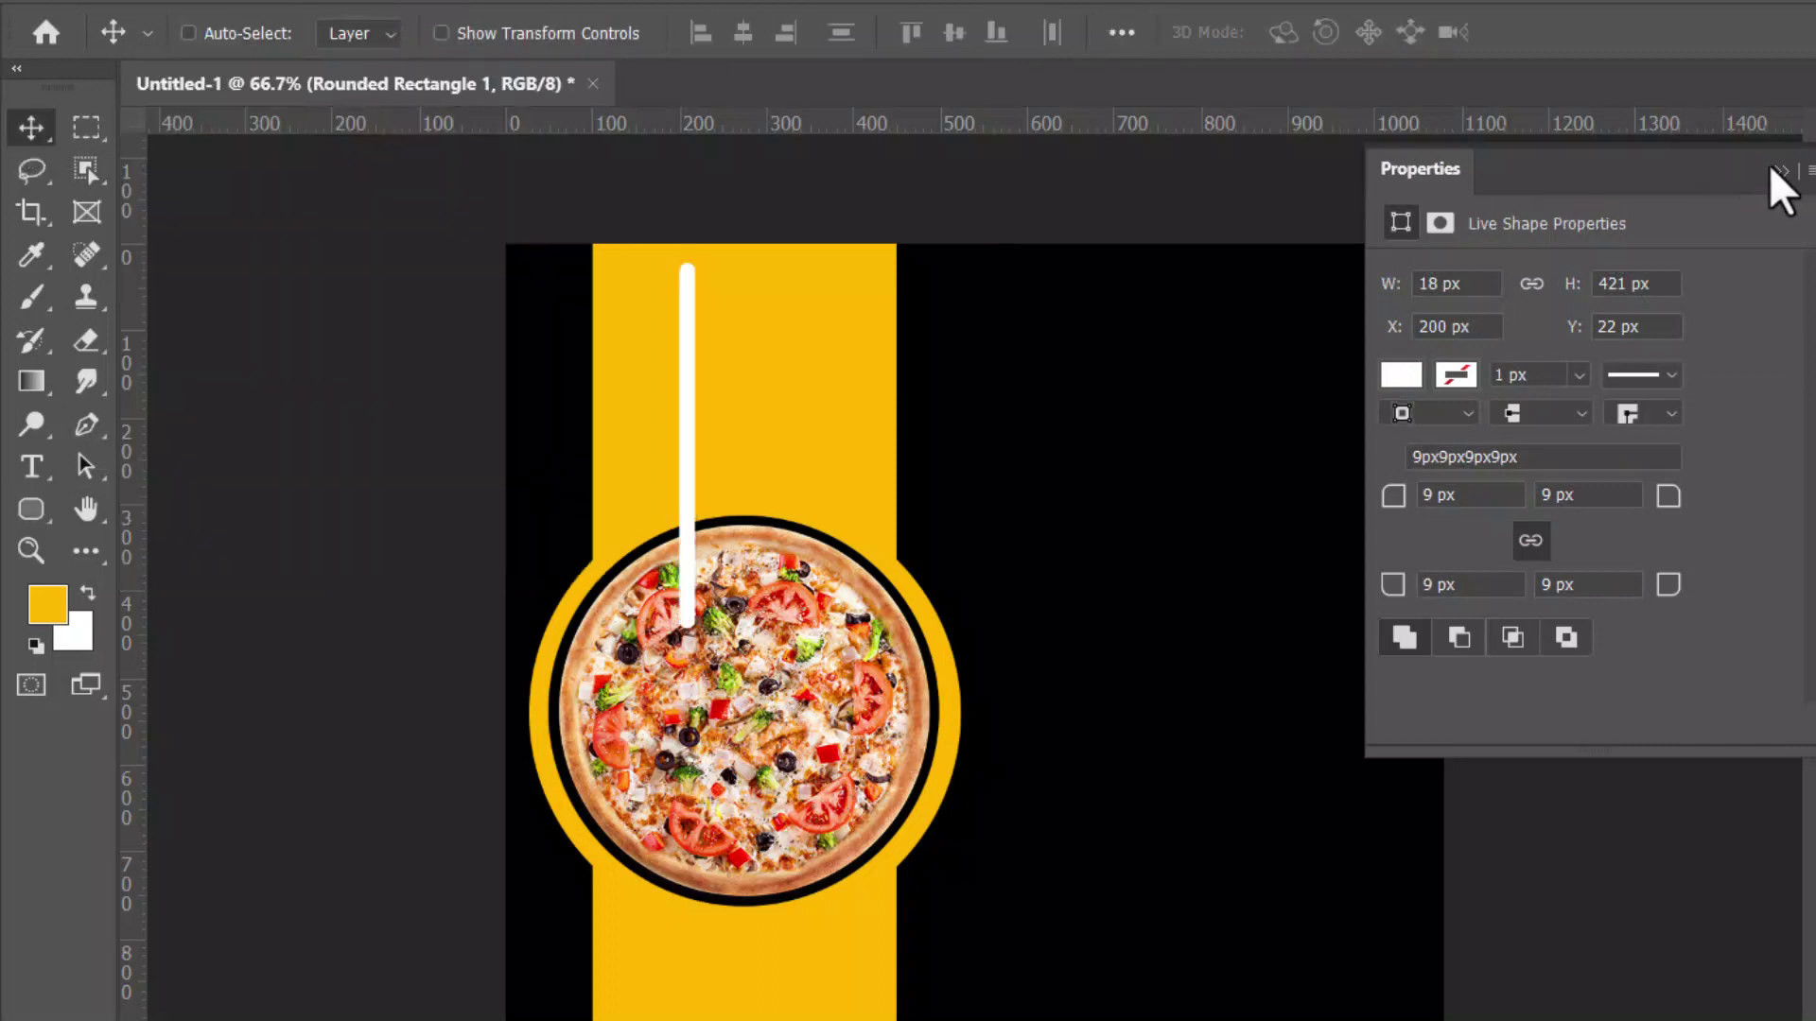
{"action": "left_click", "coordinate": [1778, 168]}
Position the white bar behind the pizza circle near the yellow strip's left edge, its rounded top about 110 px below the canvas top
{"action": "left_click_drag", "start_coordinate": [682, 466], "coordinate": [654, 437]}
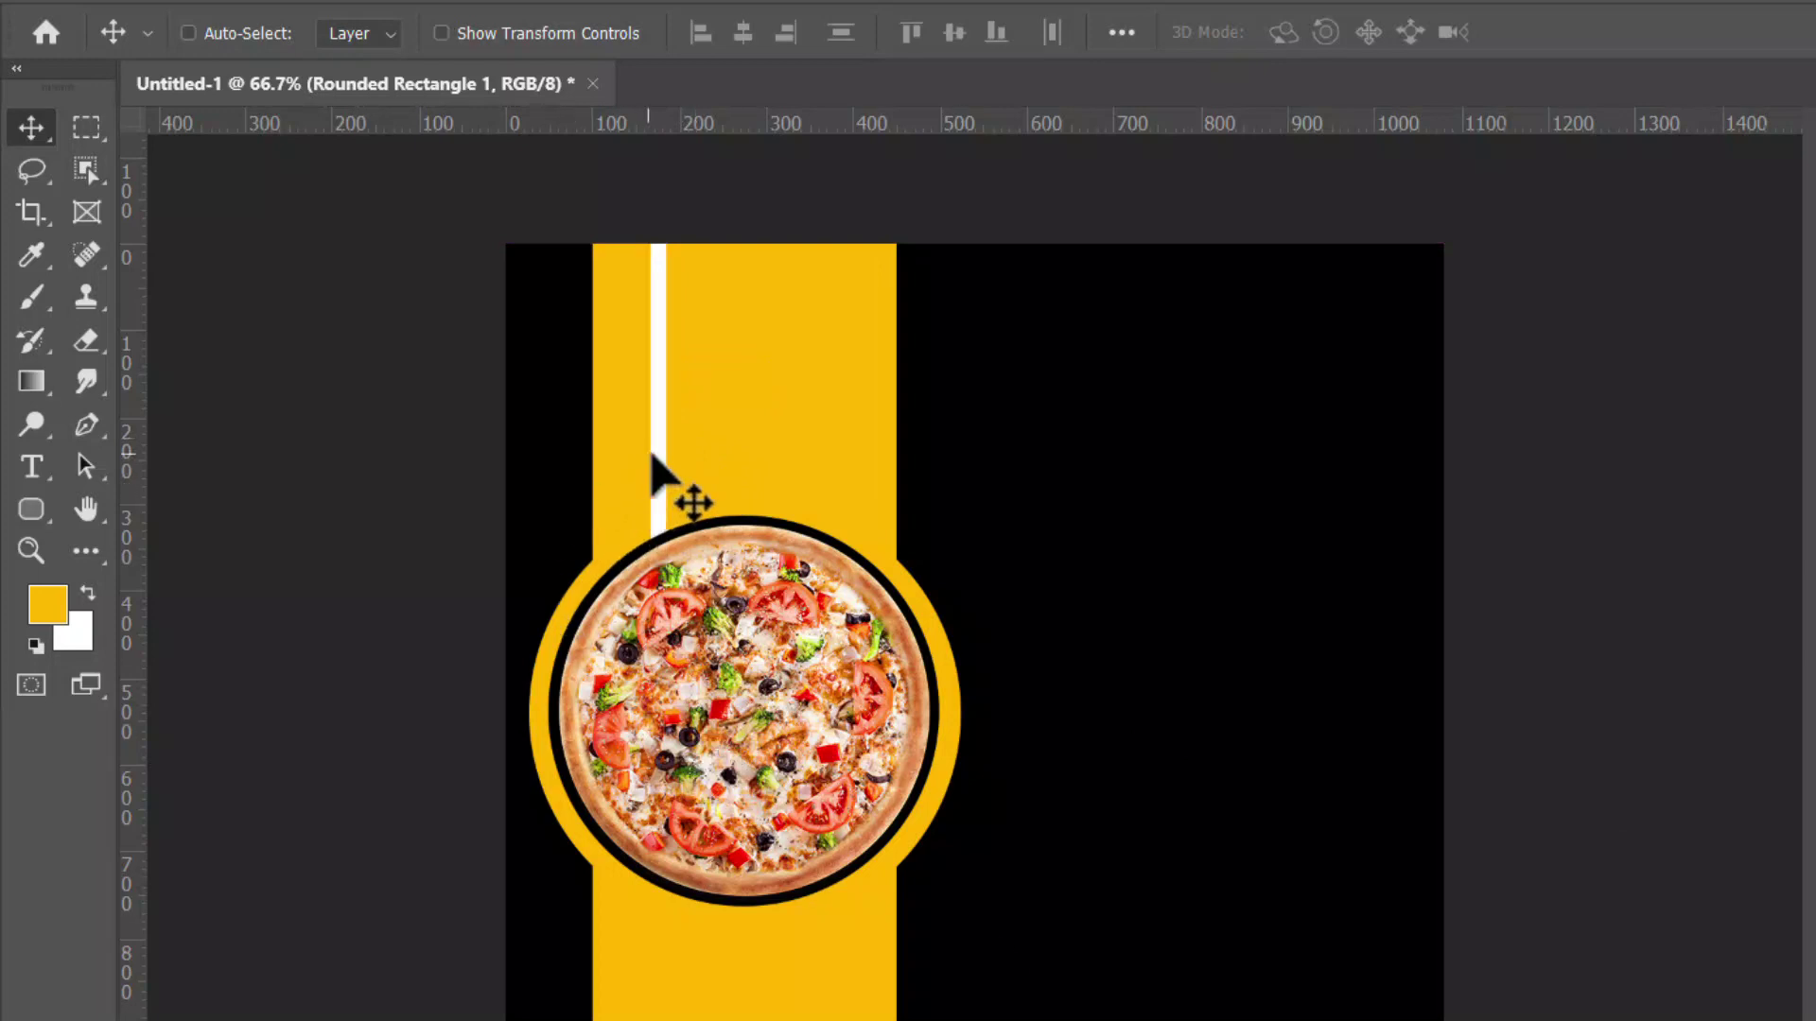
{"action": "left_click_drag", "start_coordinate": [668, 495], "coordinate": [650, 552]}
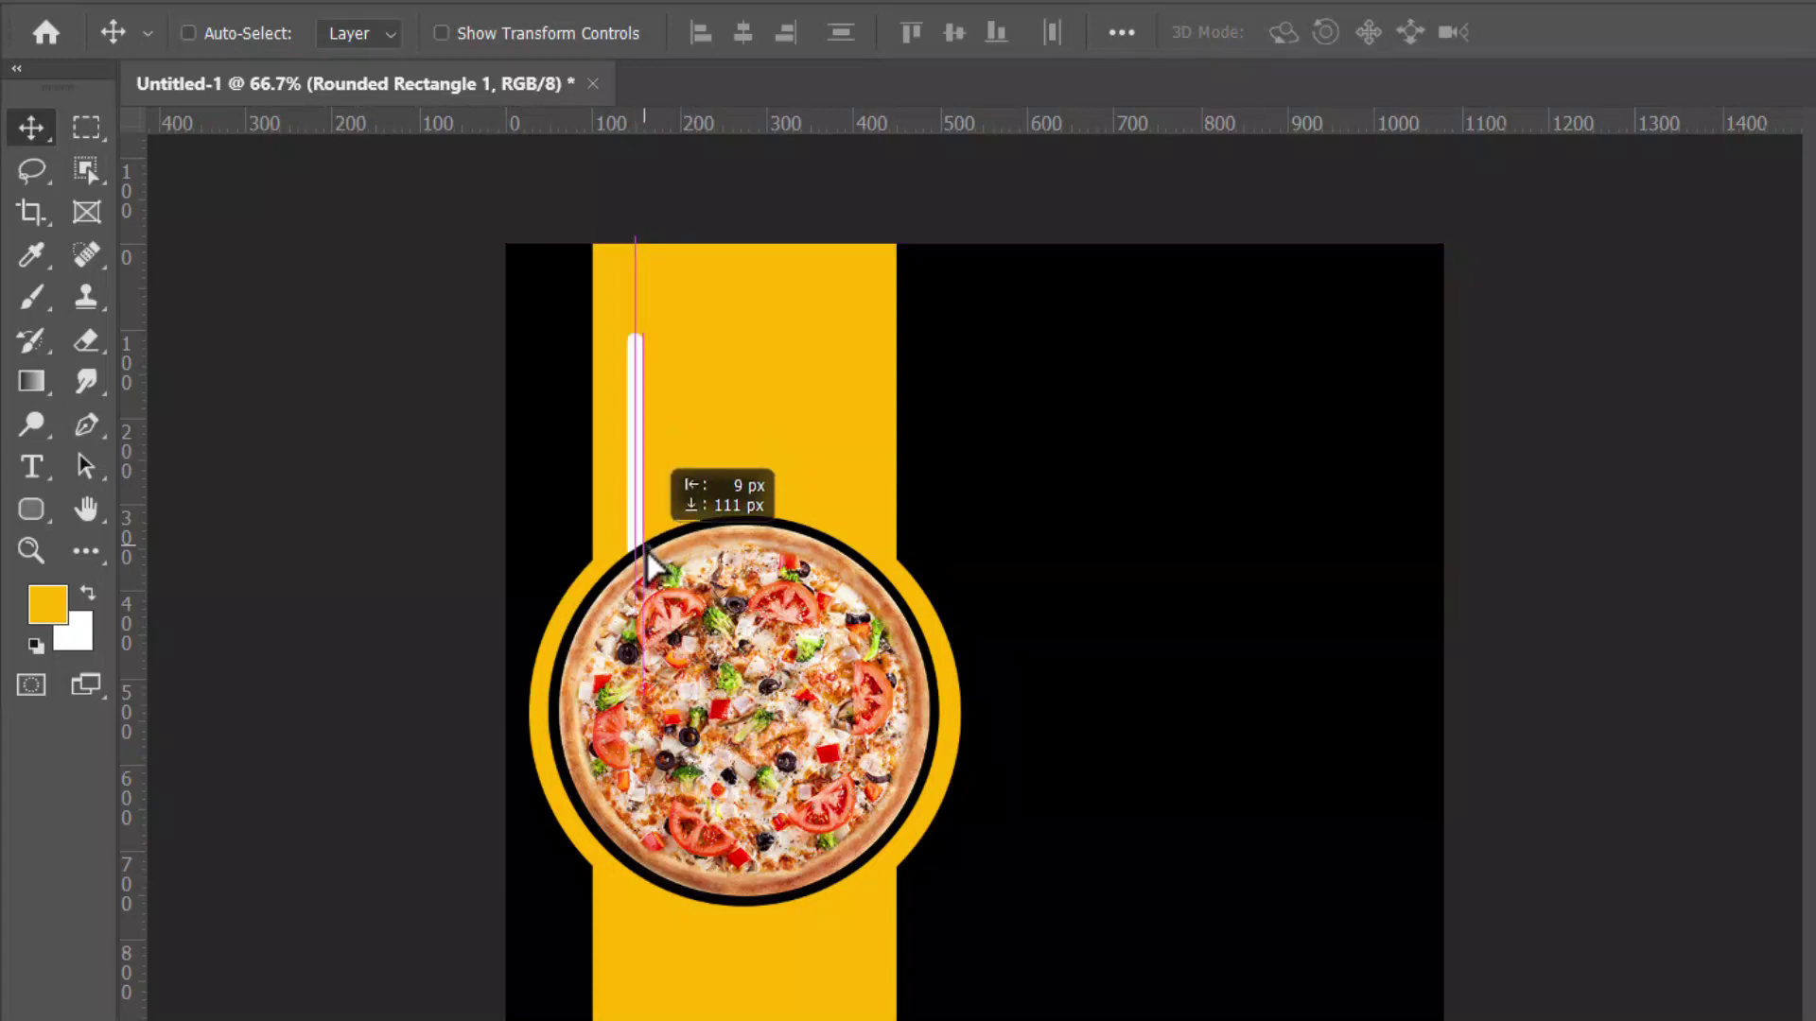
{"action": "left_click_drag", "start_coordinate": [647, 553], "coordinate": [647, 552]}
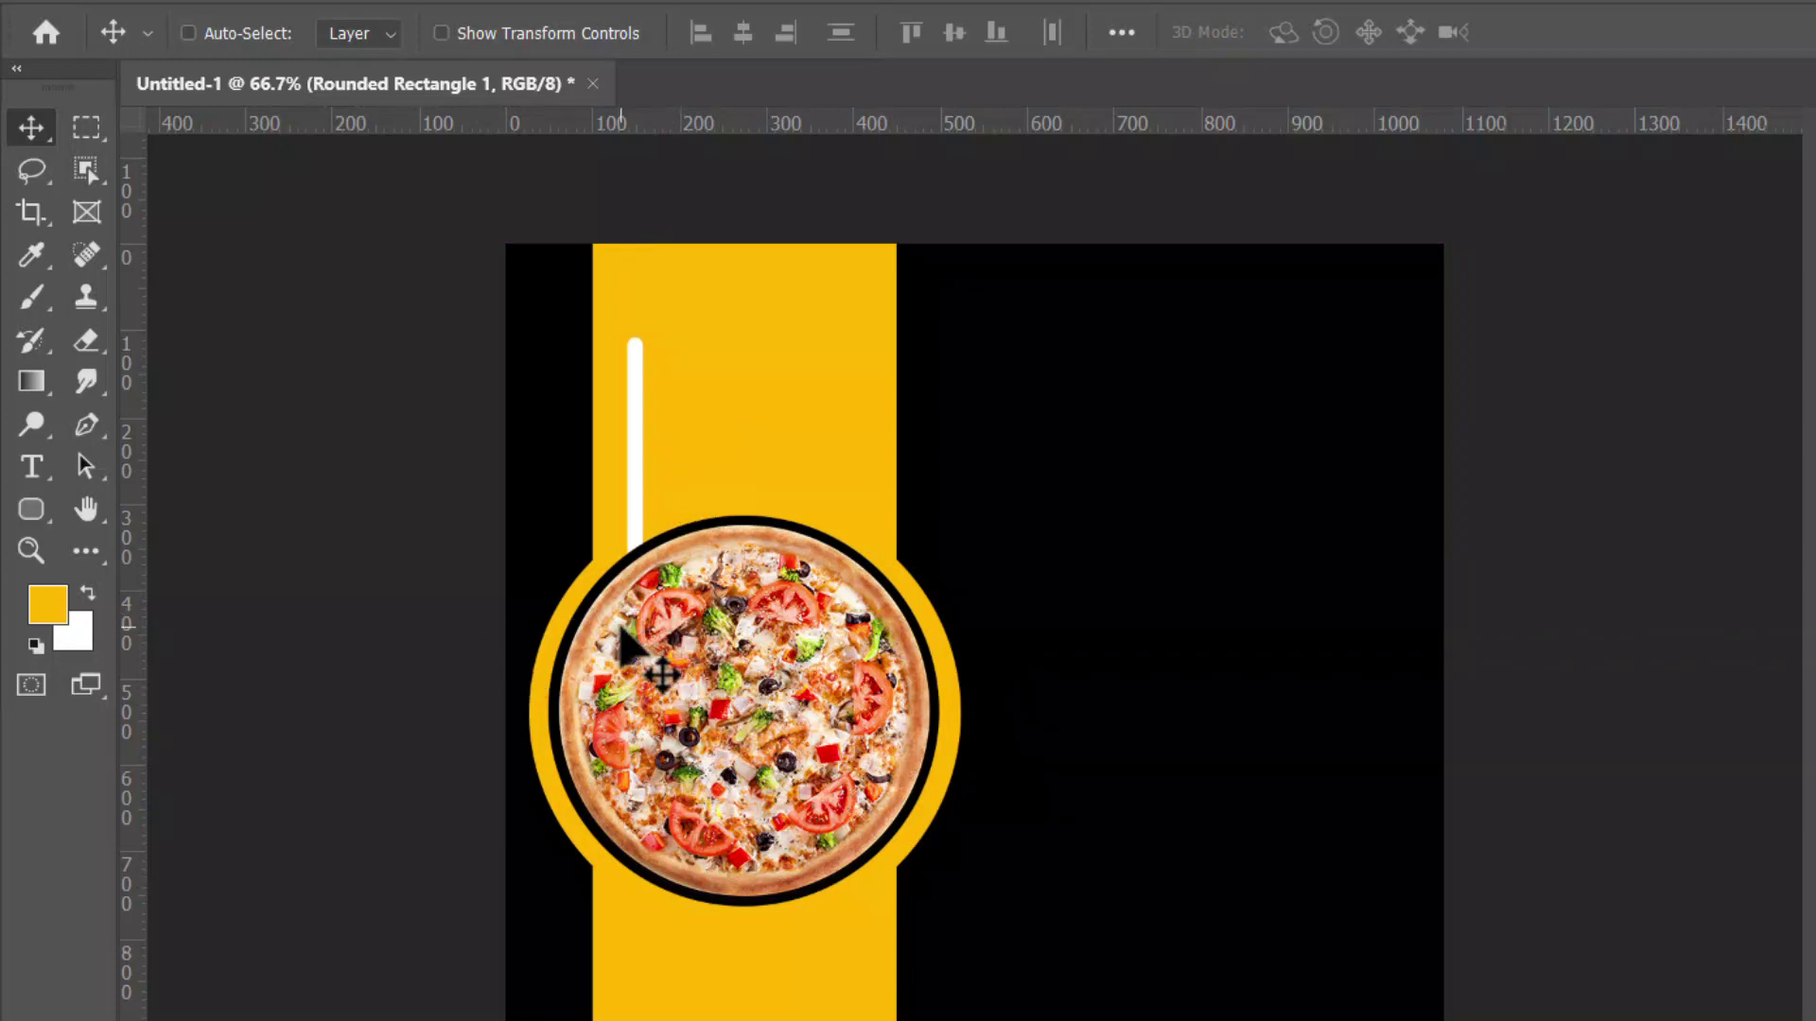
{"action": "key", "text": "Left"}
{"action": "key", "text": "Left"}
{"action": "key", "text": "Left"}
{"action": "key", "text": "Left"}
{"action": "key", "text": "Left"}
{"action": "key", "text": "Left"}
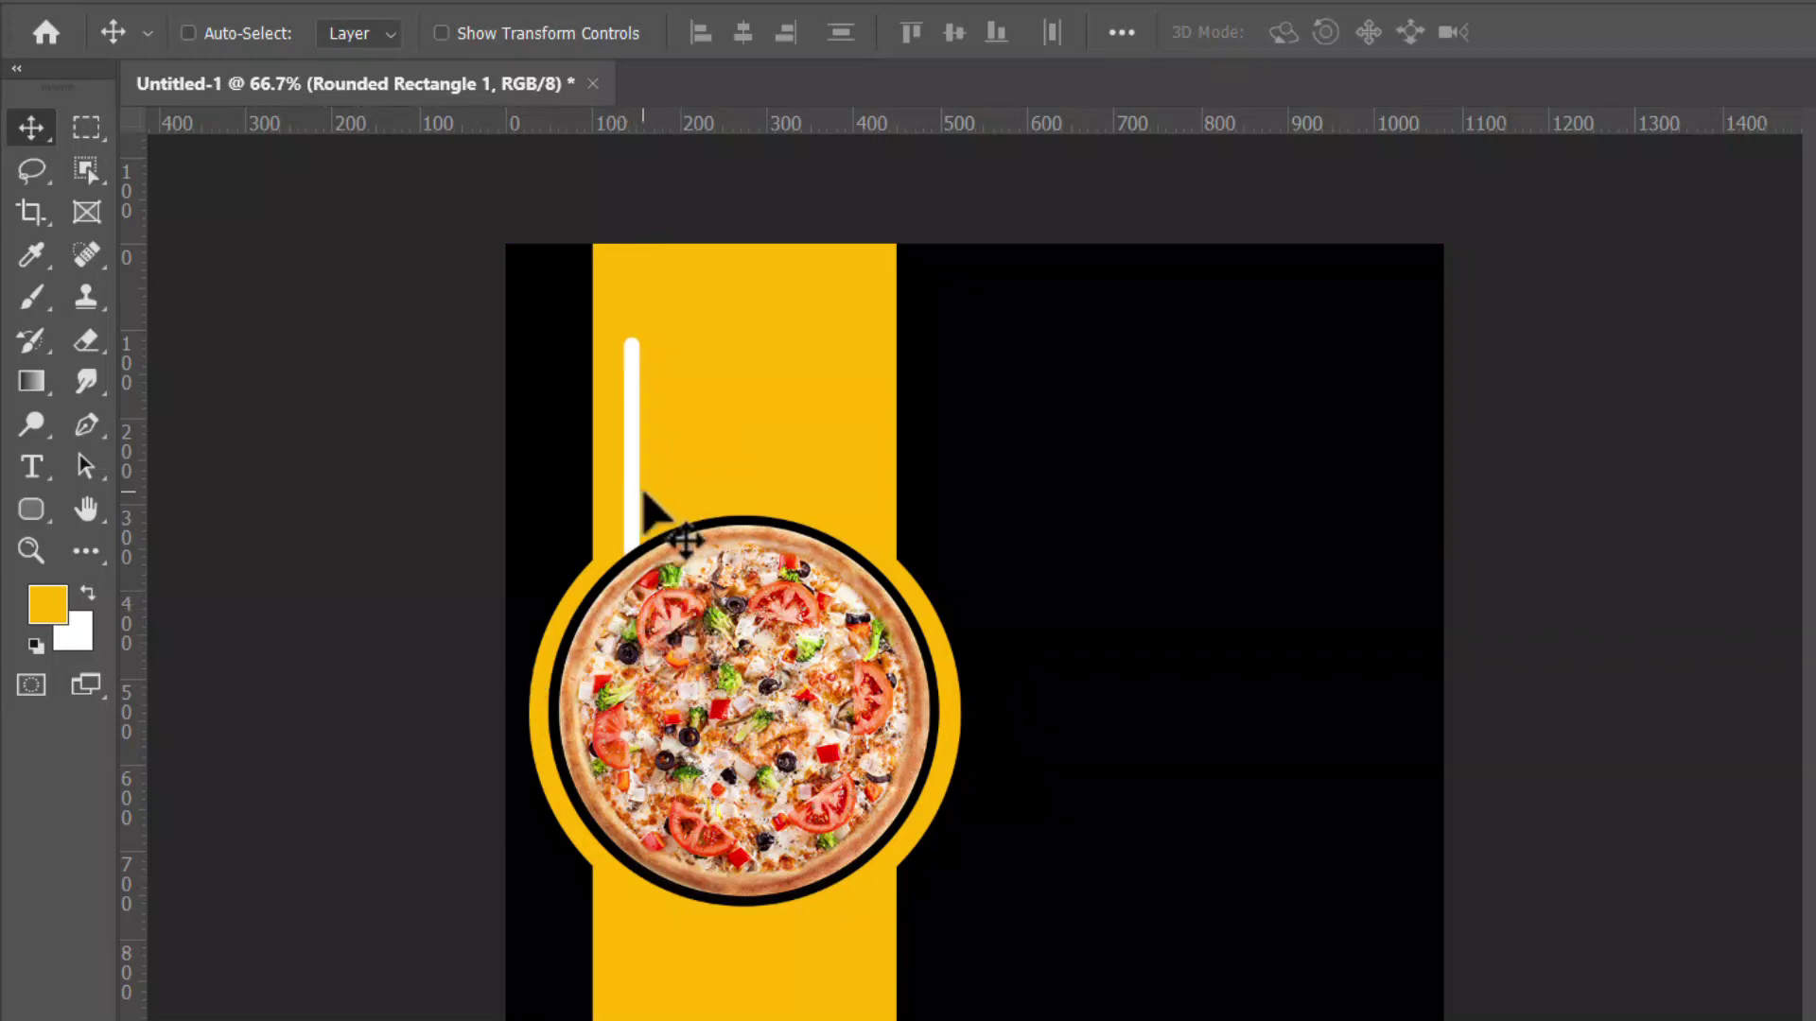
Duplicate the white bar three times toward the right with even spacing across the yellow strip
{"action": "left_click_drag", "start_coordinate": [634, 496], "coordinate": [693, 492]}
{"action": "key", "text": "ctrl+z"}
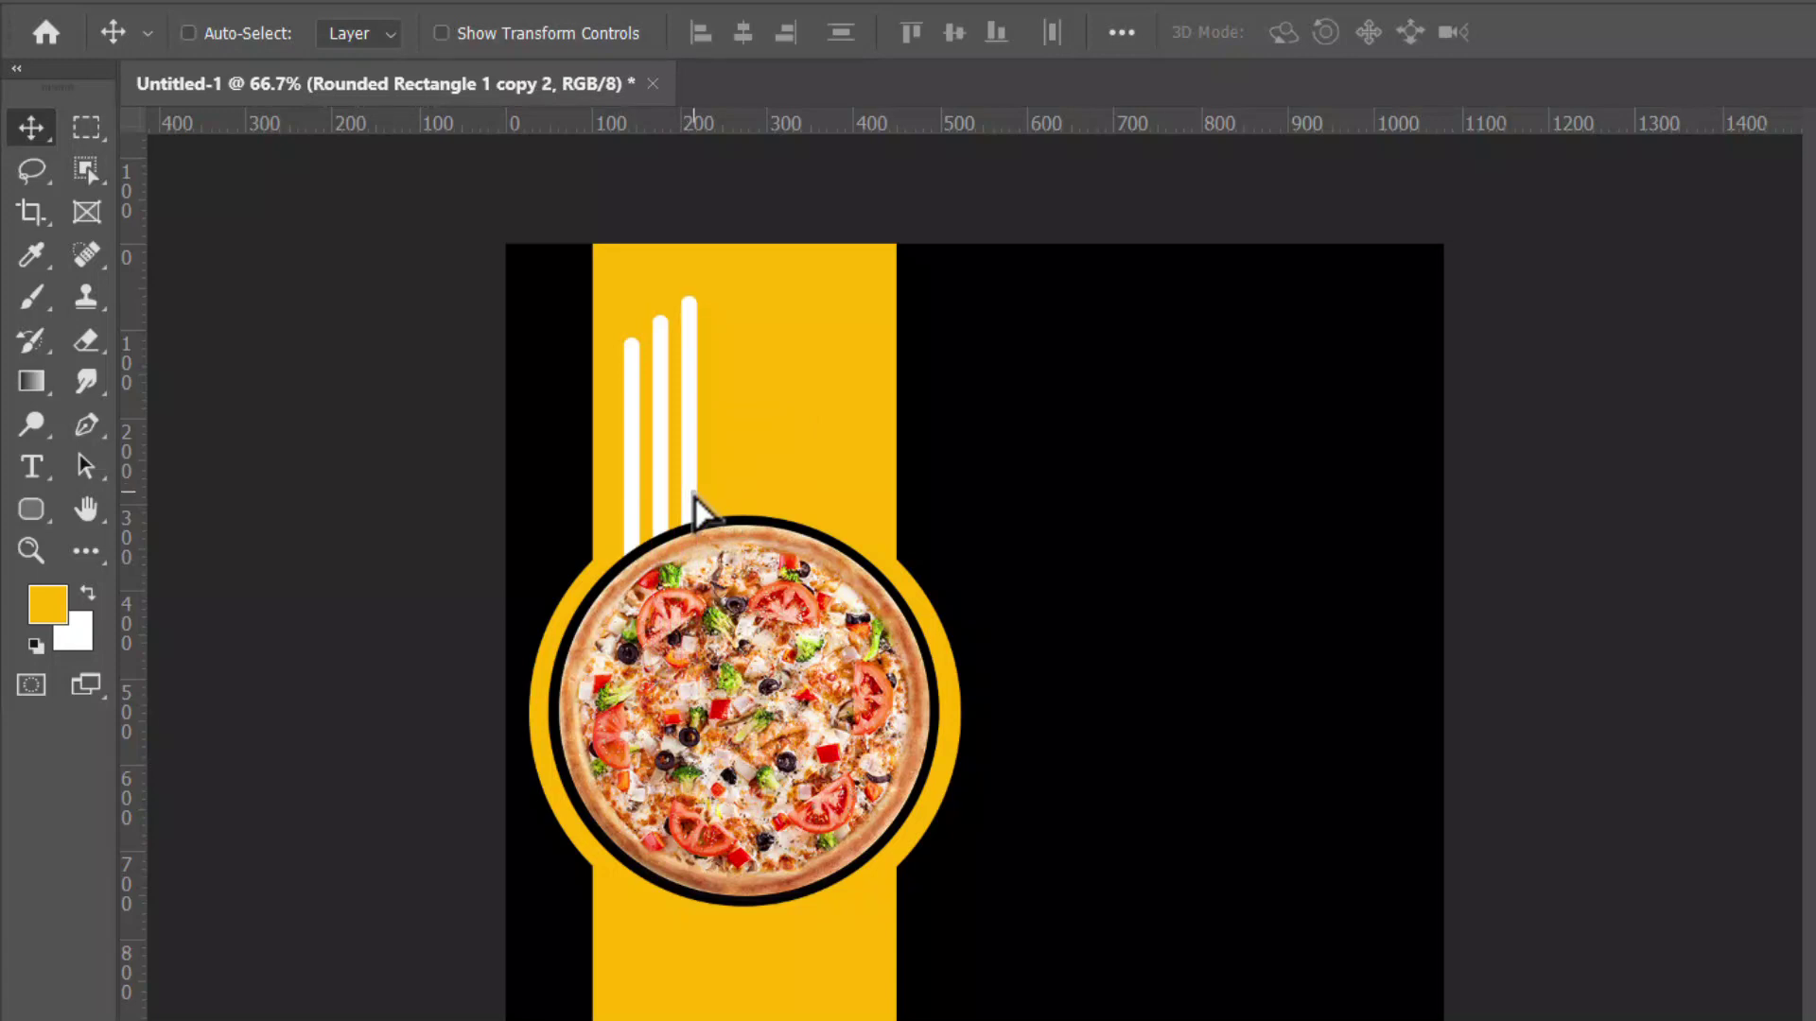
{"action": "left_click_drag", "start_coordinate": [693, 493], "coordinate": [723, 502]}
{"action": "key", "text": "ctrl+z"}
{"action": "key", "text": "ctrl+z"}
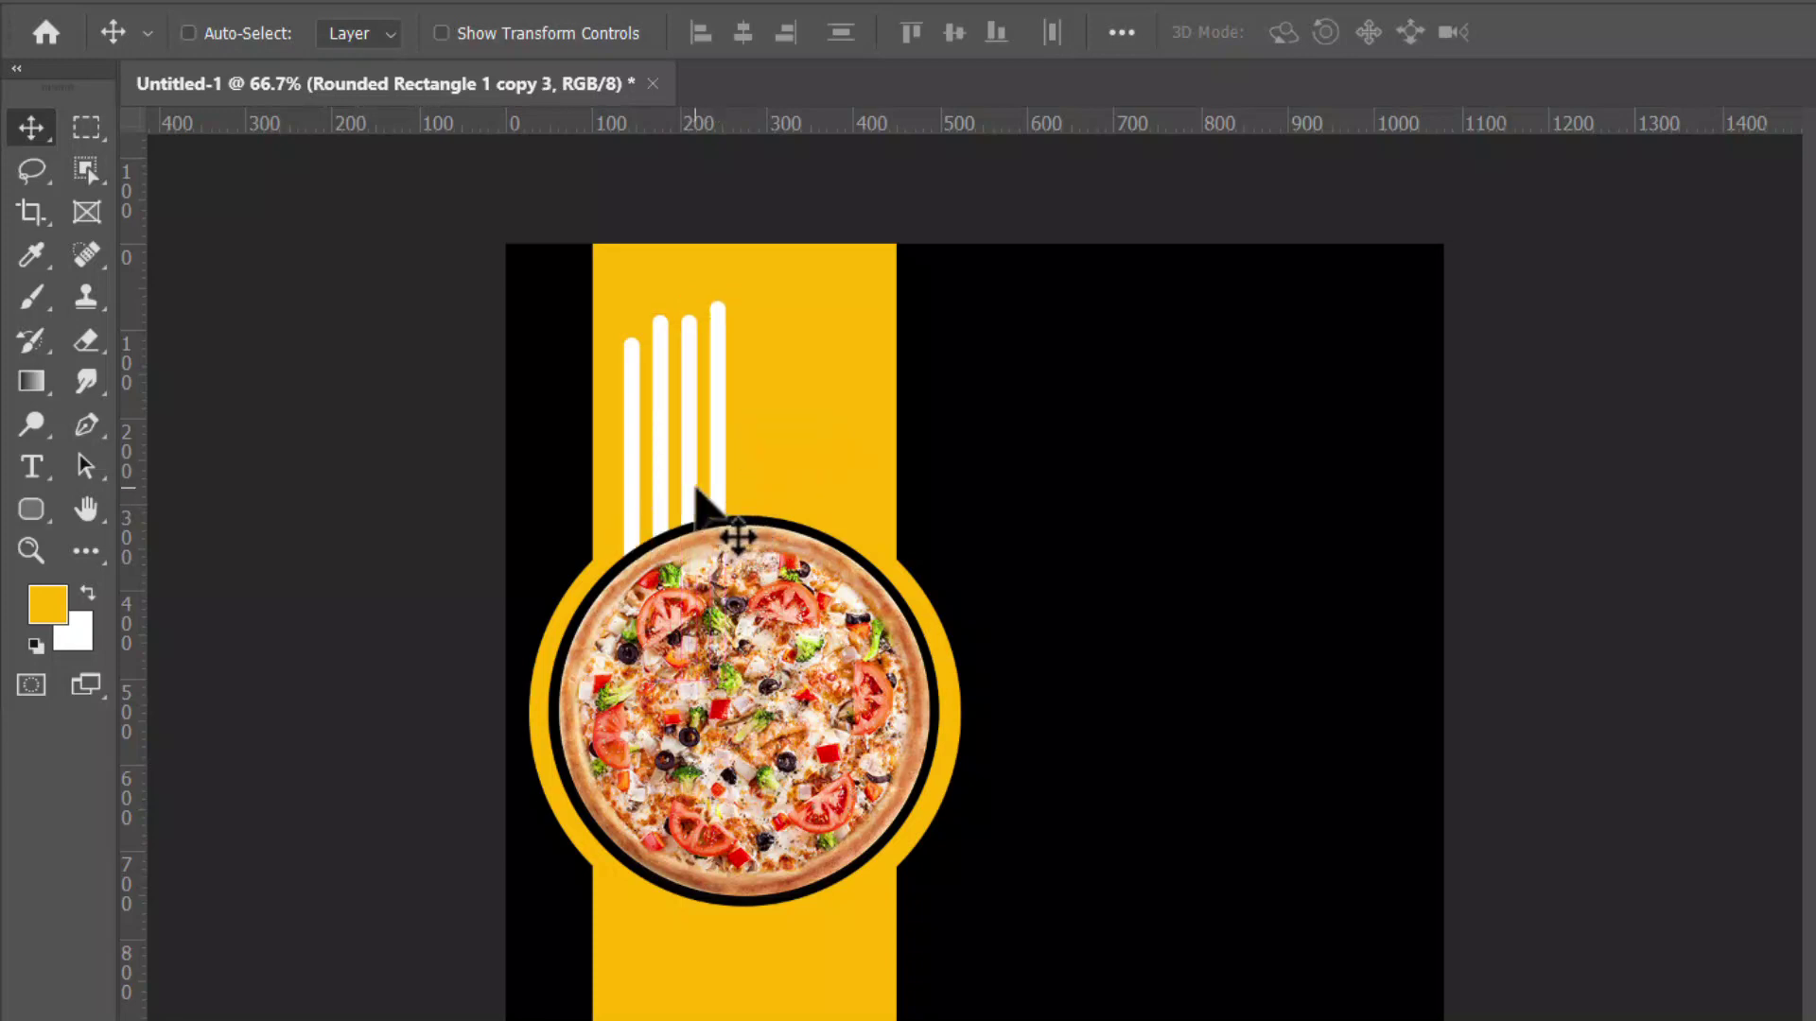
Raise the third and fourth white bars so the bar tops climb in even steps toward the right
{"action": "right_click", "coordinate": [706, 492]}
{"action": "left_click", "coordinate": [727, 501]}
{"action": "right_click", "coordinate": [721, 498]}
{"action": "left_click", "coordinate": [757, 511]}
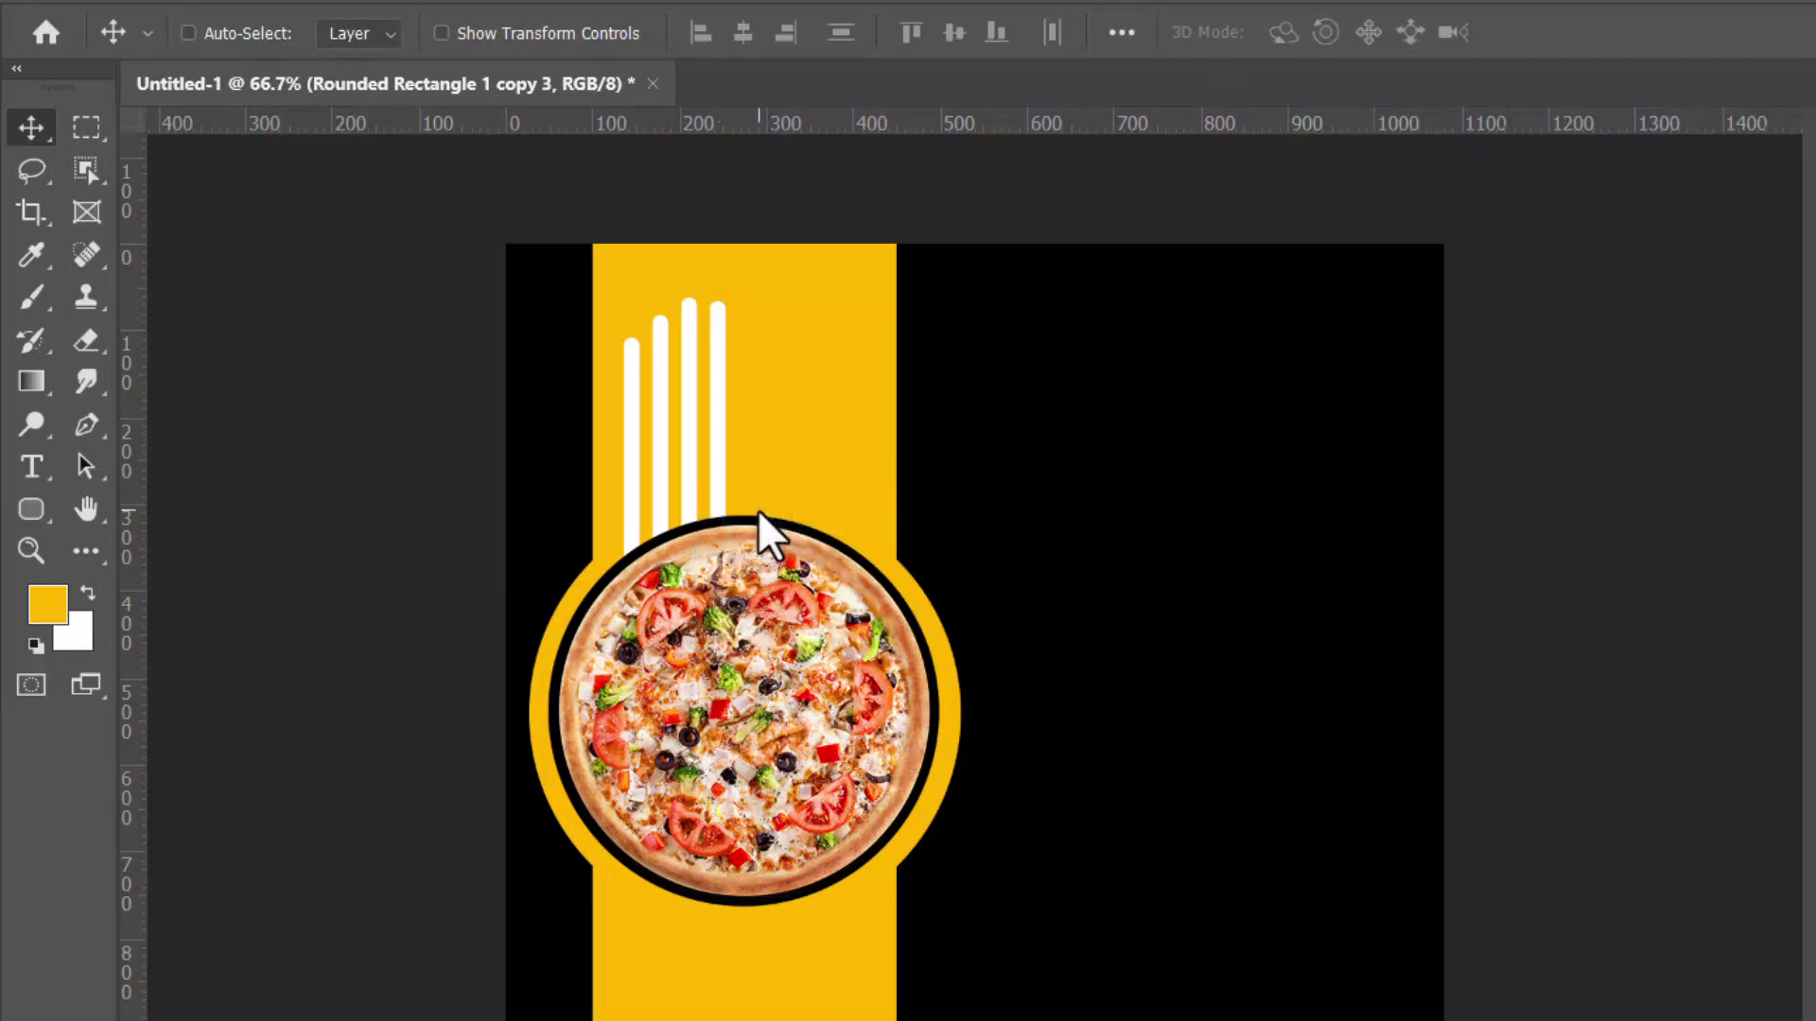
{"action": "key", "text": "shift+Up"}
{"action": "key", "text": "shift+Up"}
{"action": "key", "text": "shift+Up"}
Add a fifth and a sixth white bar as copies to the right, keeping the same spacing
{"action": "left_click_drag", "start_coordinate": [725, 499], "coordinate": [755, 510]}
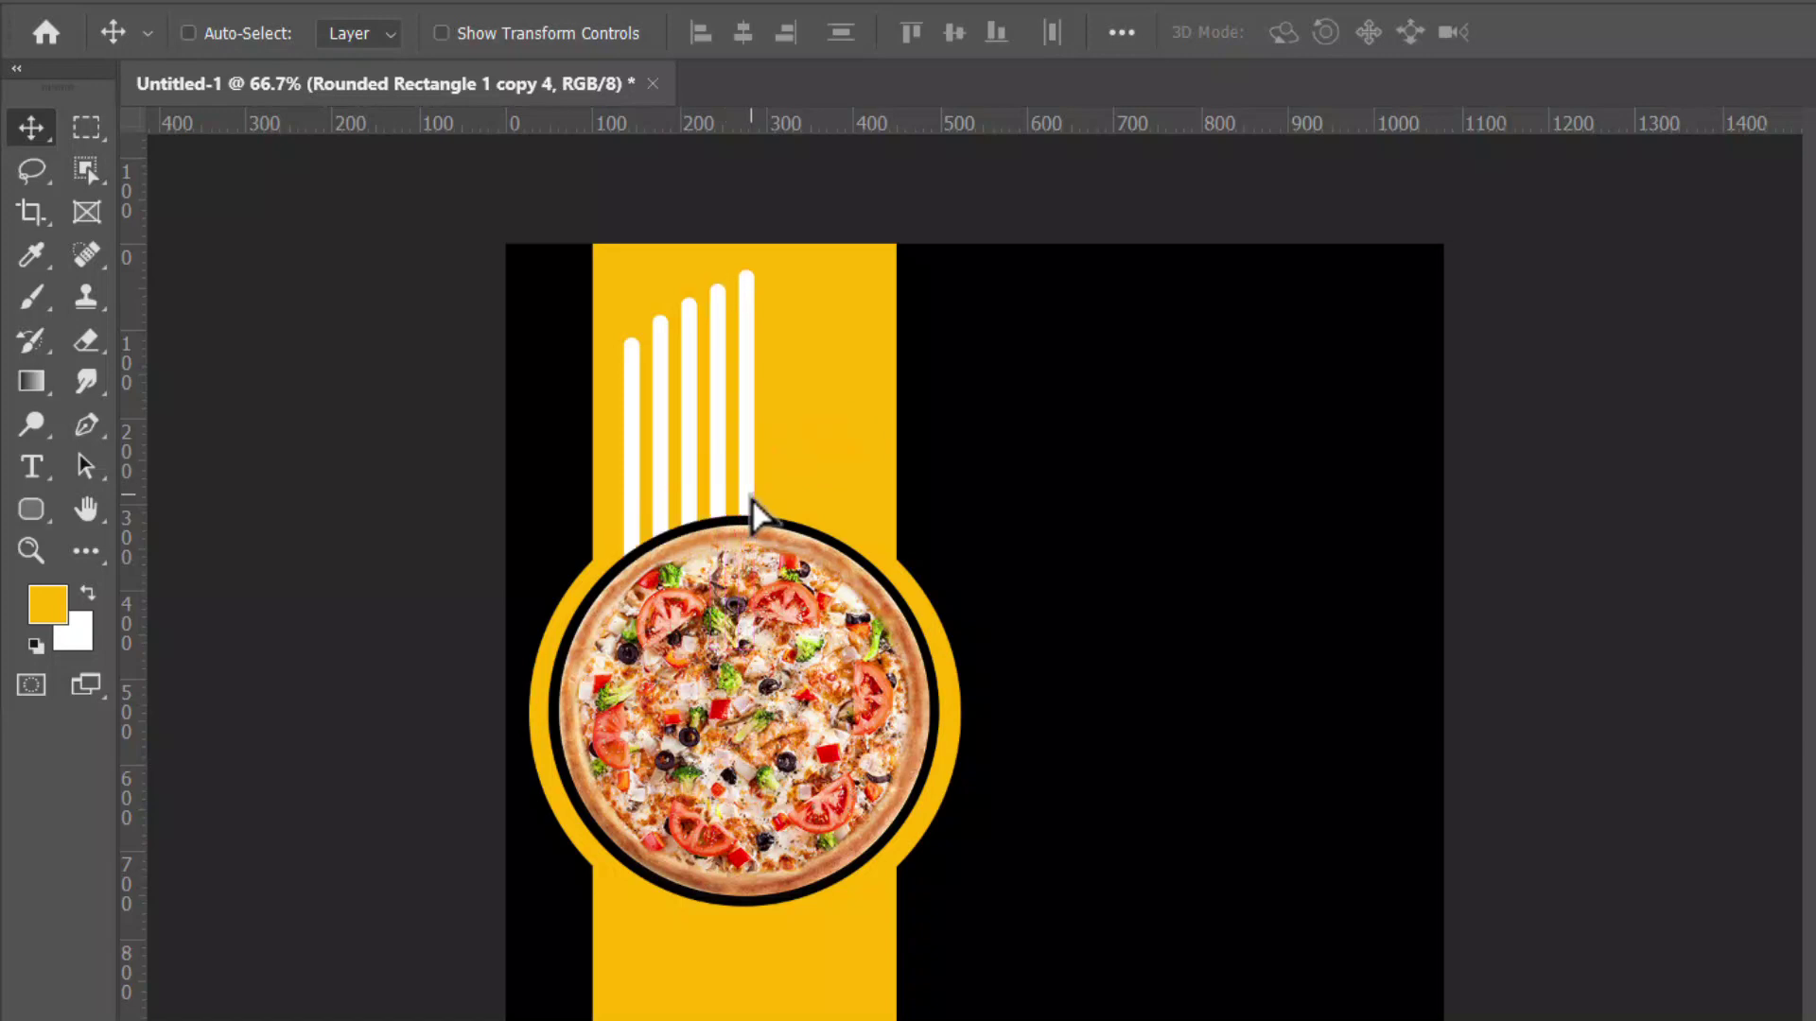
{"action": "left_click_drag", "start_coordinate": [753, 496], "coordinate": [781, 477]}
{"action": "key", "text": "ctrl+z"}
{"action": "key", "text": "ctrl+z"}
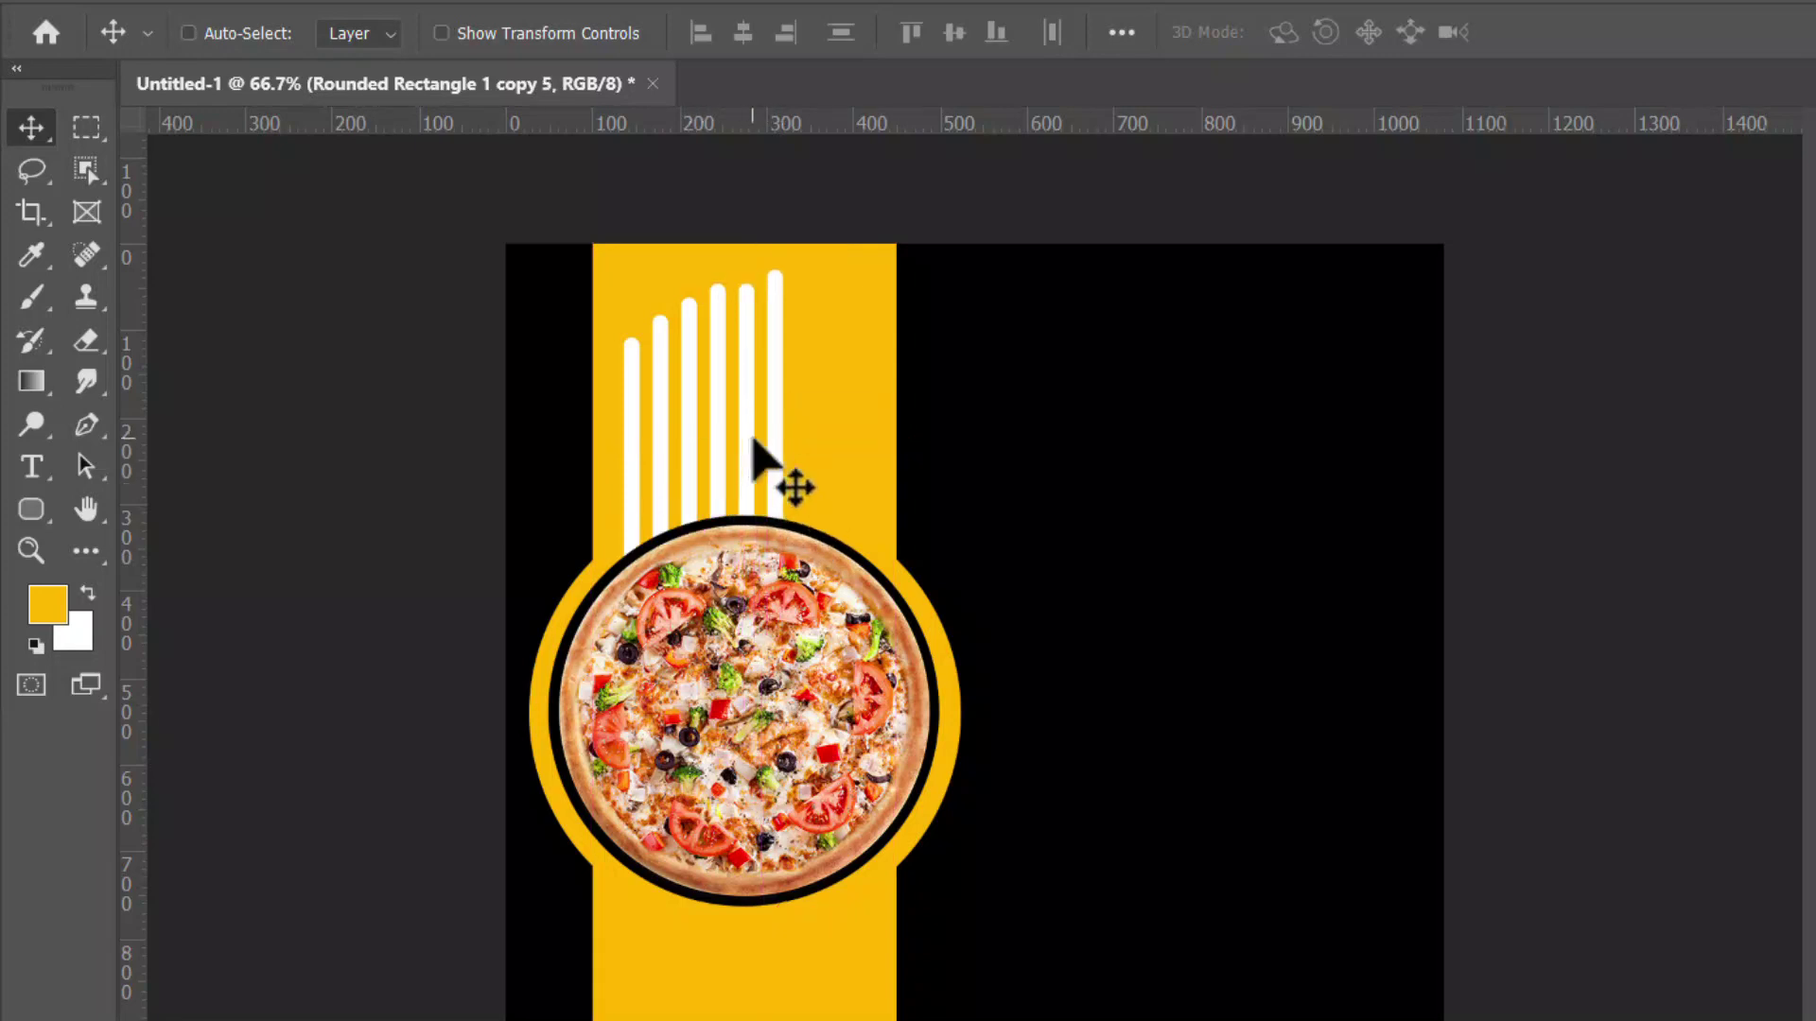
Raise the fifth and sixth white bars so their tops continue the rising stagger
{"action": "right_click", "coordinate": [750, 452]}
{"action": "left_click", "coordinate": [779, 464]}
{"action": "key", "text": "Up"}
{"action": "key", "text": "Up"}
{"action": "key", "text": "Up"}
{"action": "key", "text": "Up"}
{"action": "key", "text": "Up"}
{"action": "right_click", "coordinate": [771, 475]}
{"action": "left_click", "coordinate": [813, 483]}
{"action": "key", "text": "shift+Up"}
{"action": "key", "text": "shift+Up"}
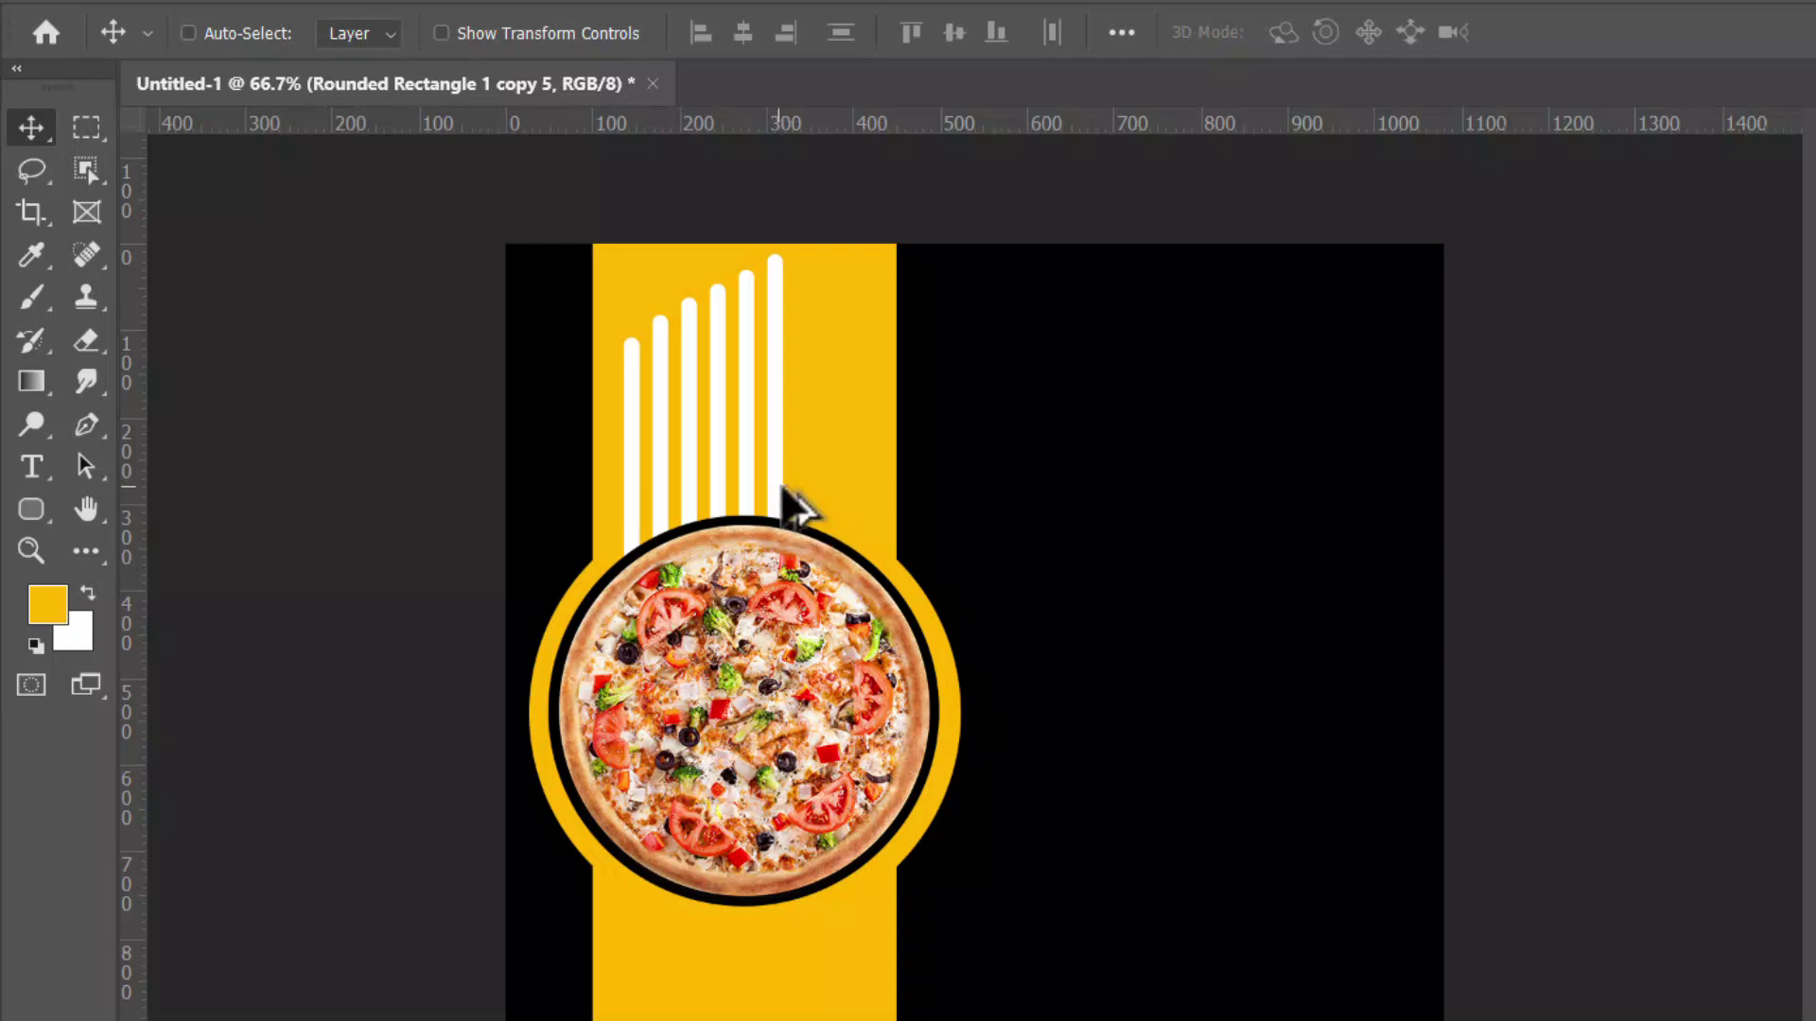
Duplicate the last white bar three more times to the right at equal spacing, with the tops reaching the canvas edge
{"action": "left_click_drag", "start_coordinate": [782, 499], "coordinate": [810, 511]}
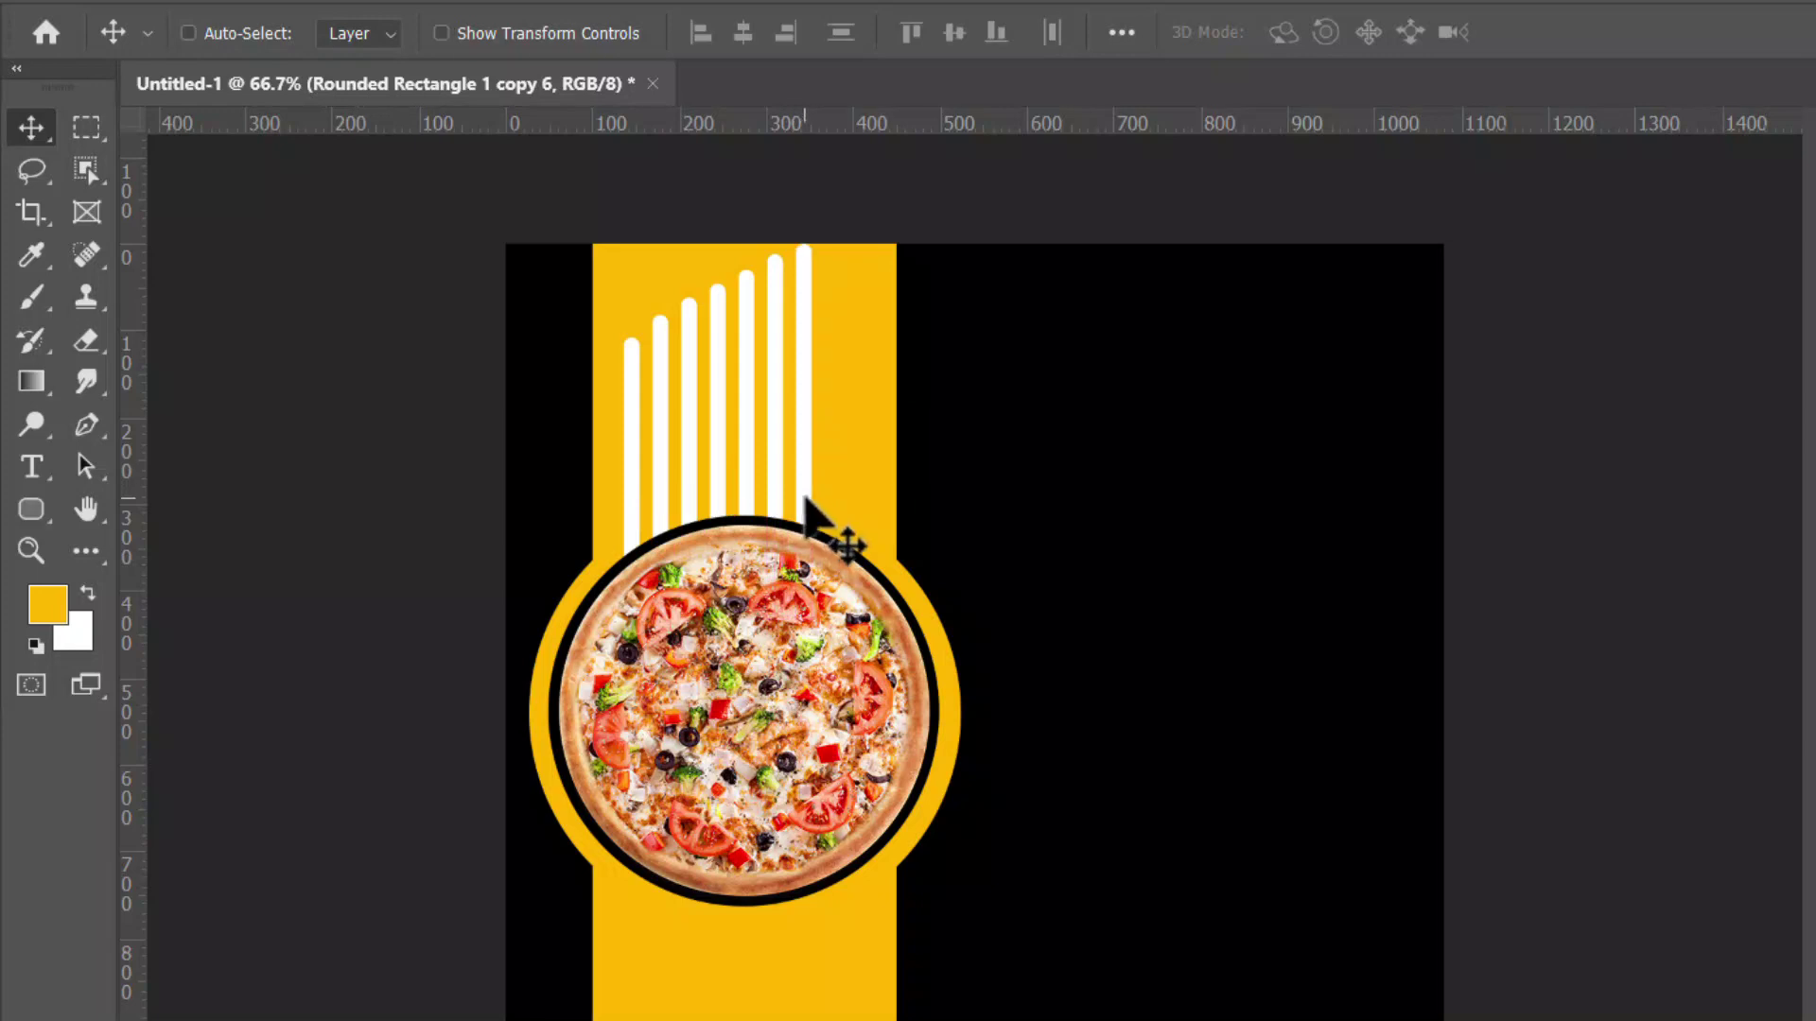
{"action": "left_click_drag", "start_coordinate": [812, 501], "coordinate": [835, 500]}
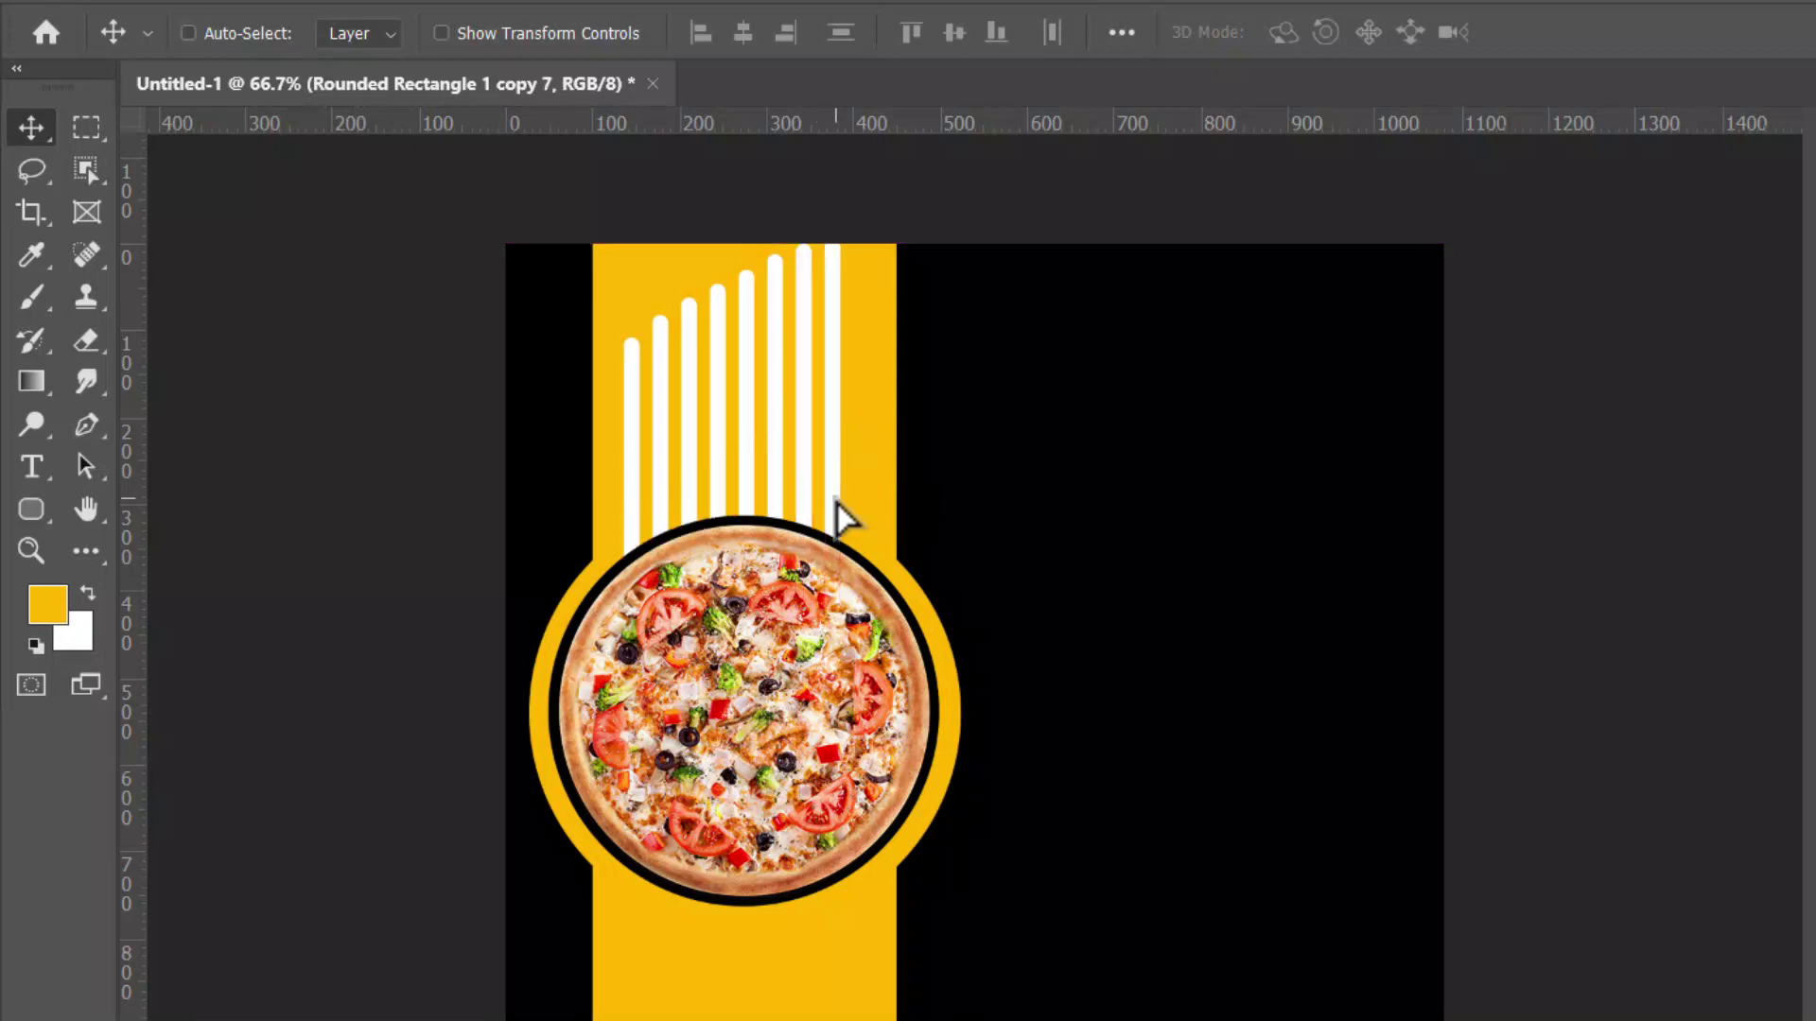
{"action": "left_click_drag", "start_coordinate": [835, 505], "coordinate": [858, 514]}
{"action": "key", "text": "ctrl+z"}
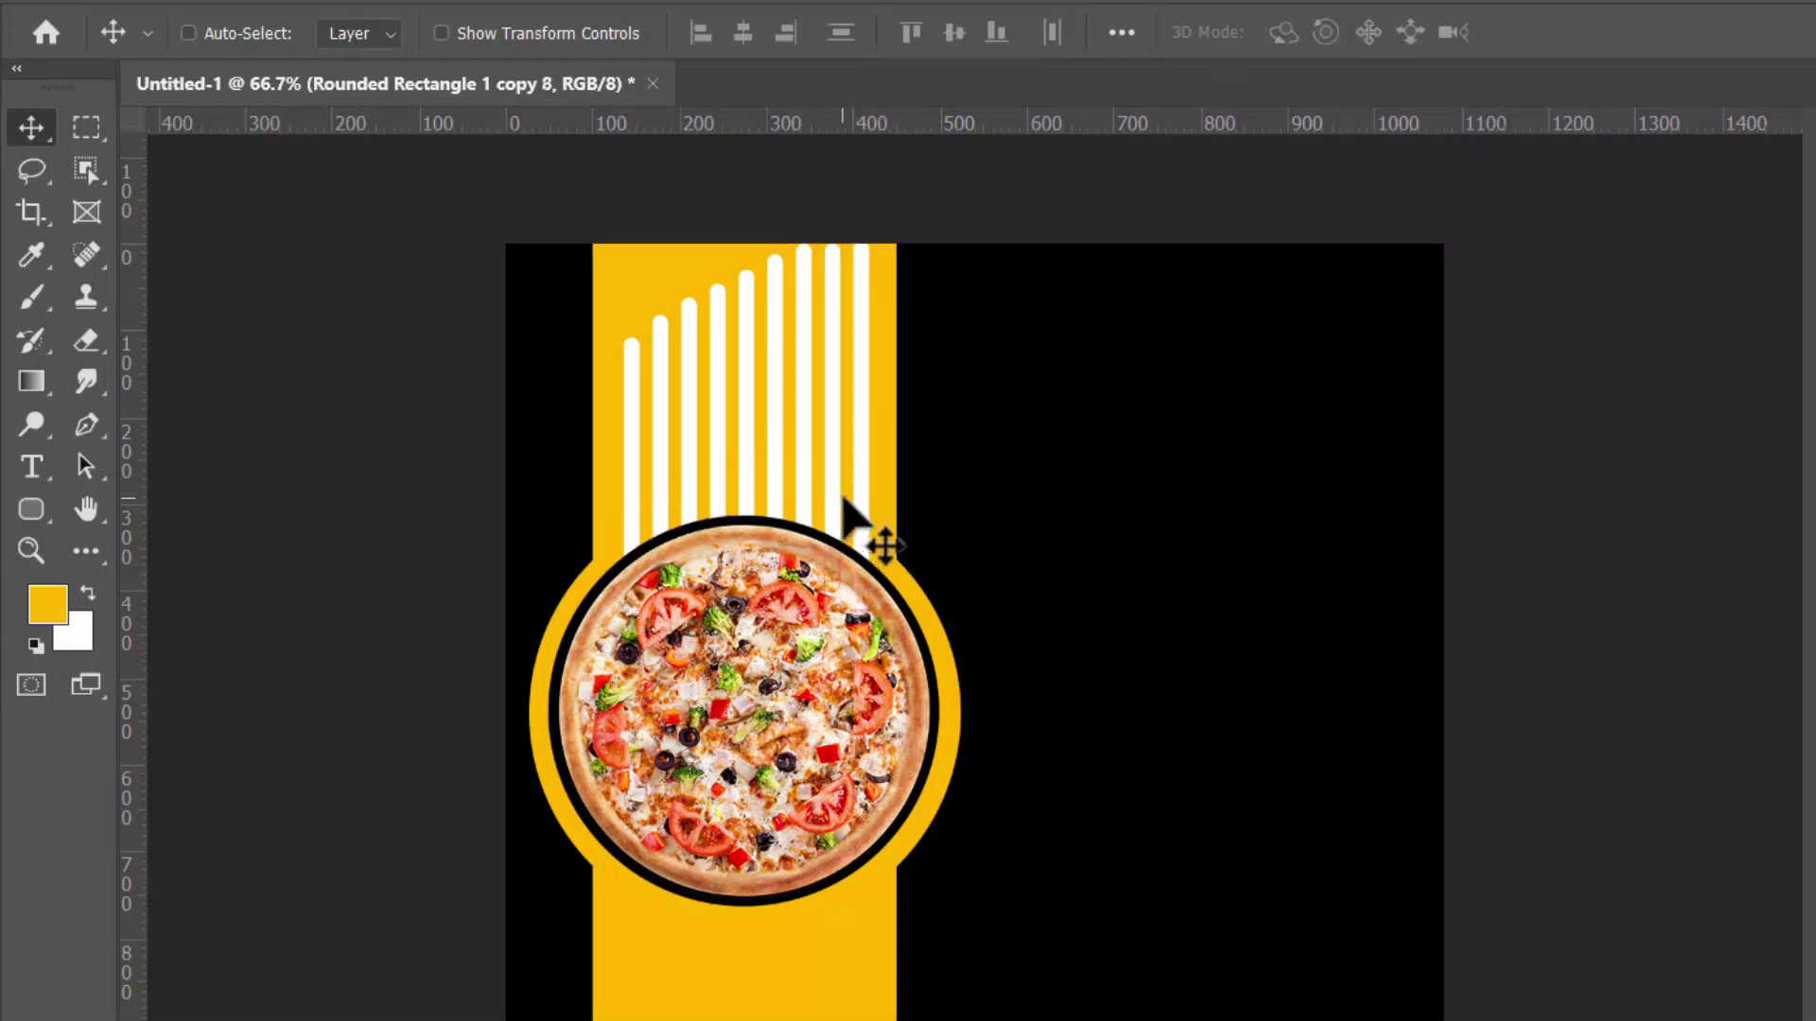
Group the nine white bars and center the group across the yellow strip
{"action": "right_click", "coordinate": [836, 503]}
{"action": "left_click", "coordinate": [858, 519]}
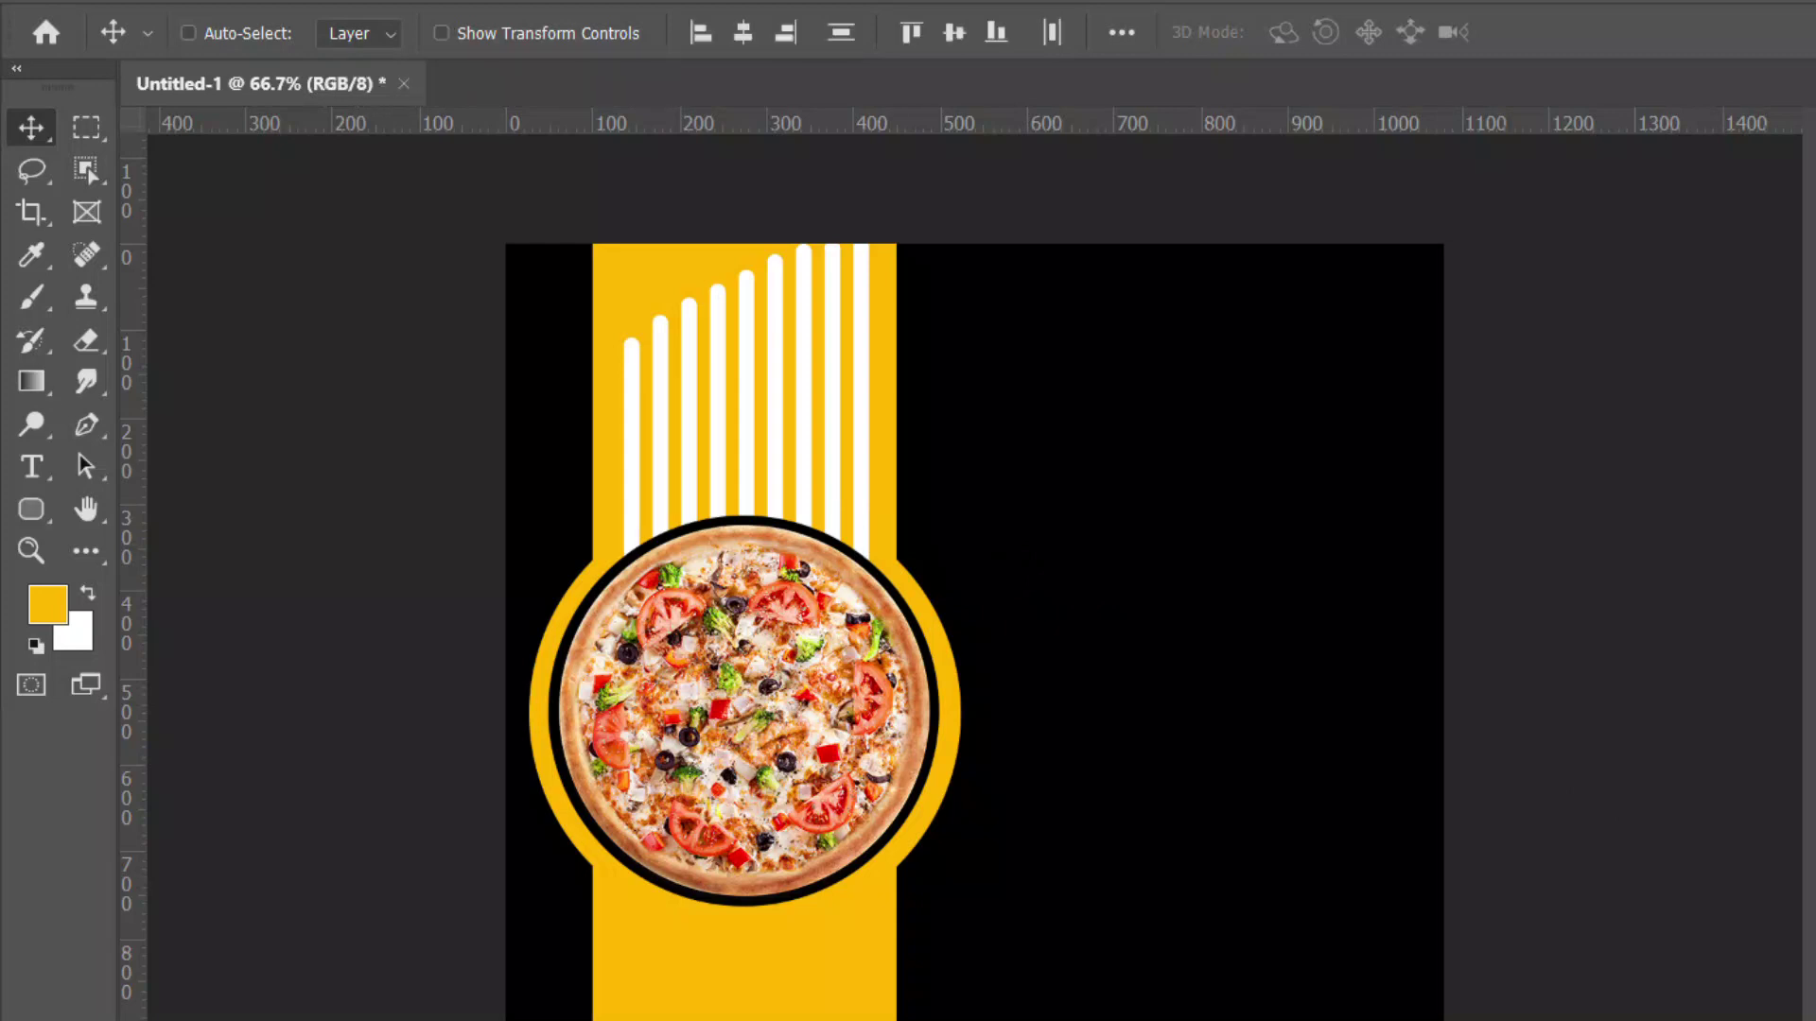
{"action": "key", "text": "ctrl+g"}
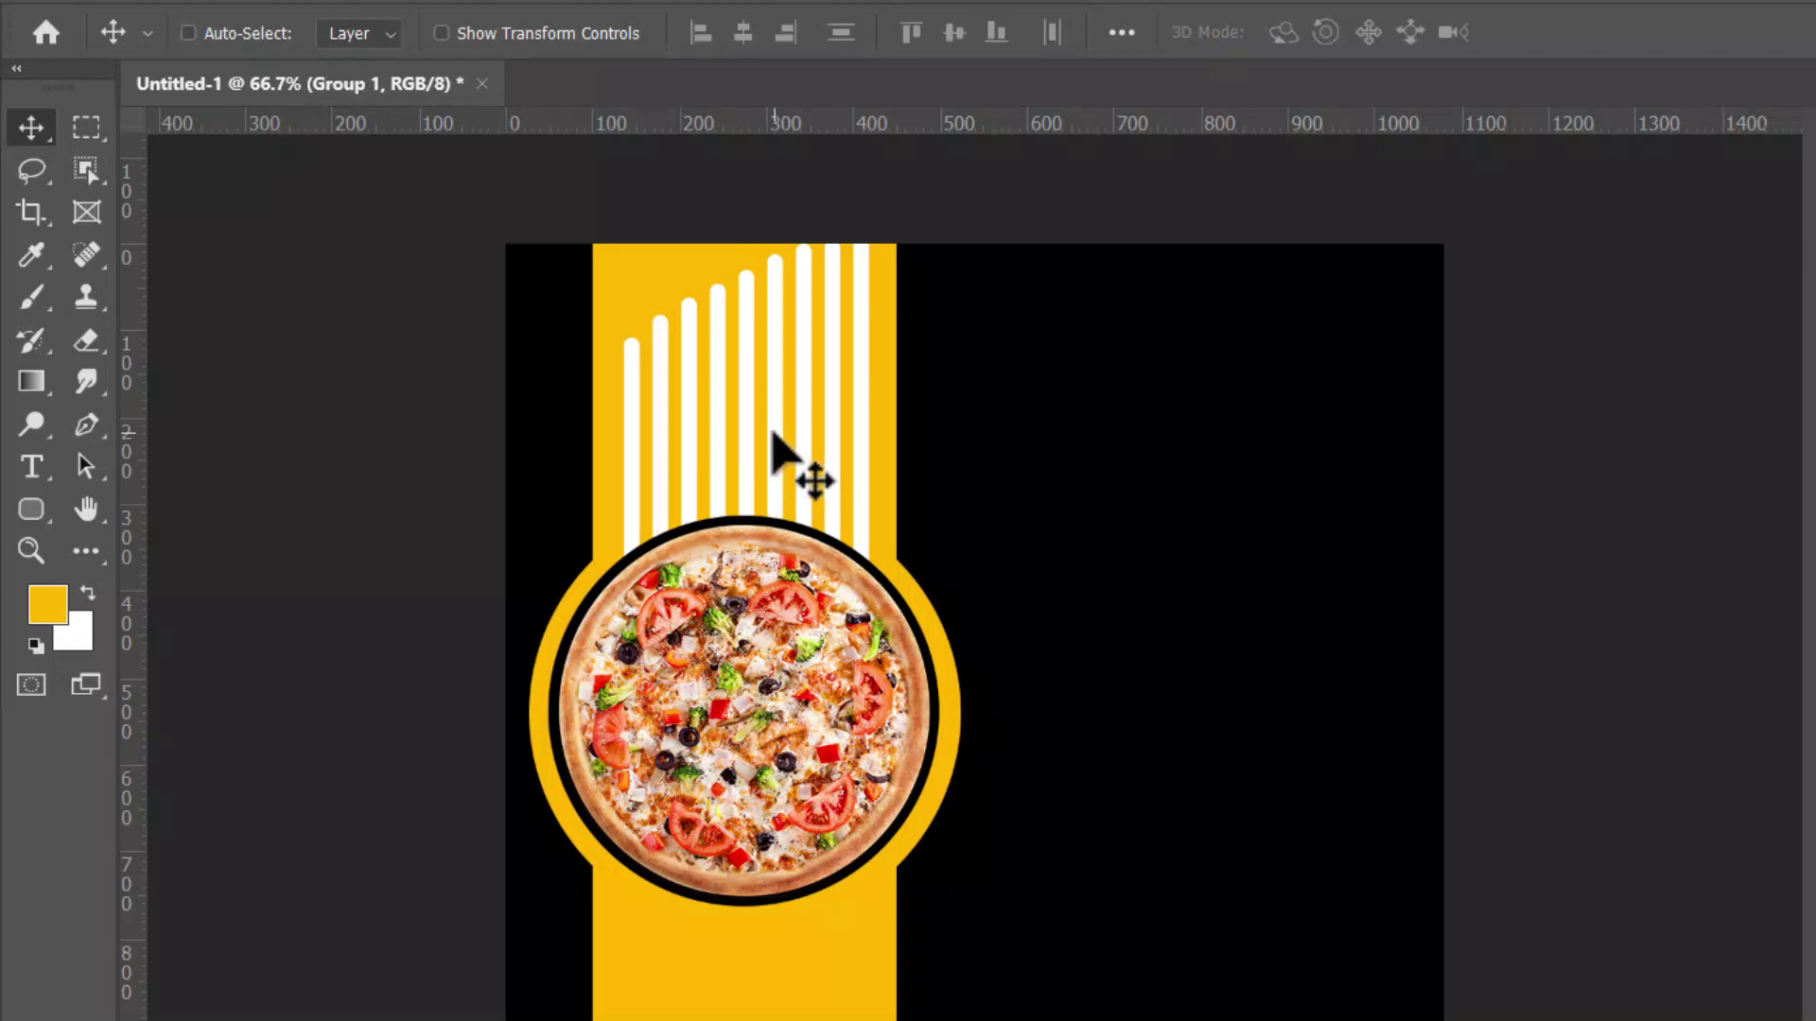
{"action": "left_click_drag", "start_coordinate": [776, 439], "coordinate": [773, 433]}
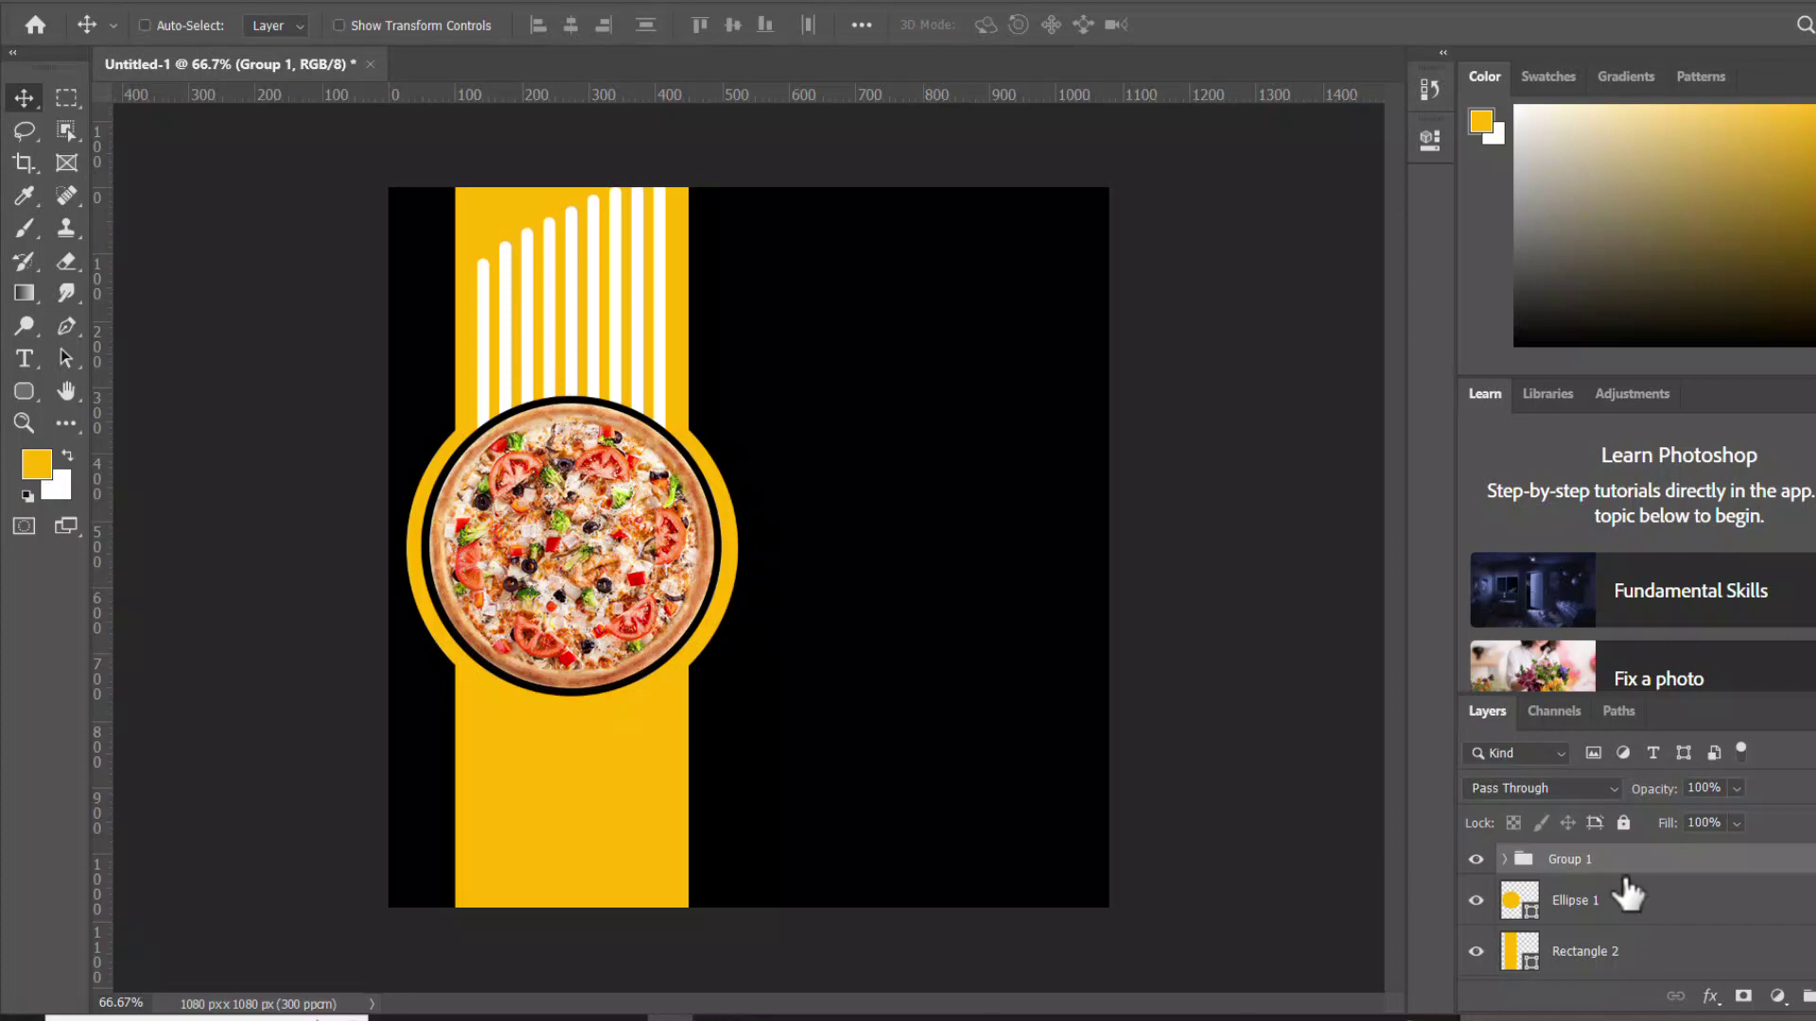
Paste a copy of the bar group and place it on the yellow strip below the pizza
{"action": "key", "text": "ctrl+v"}
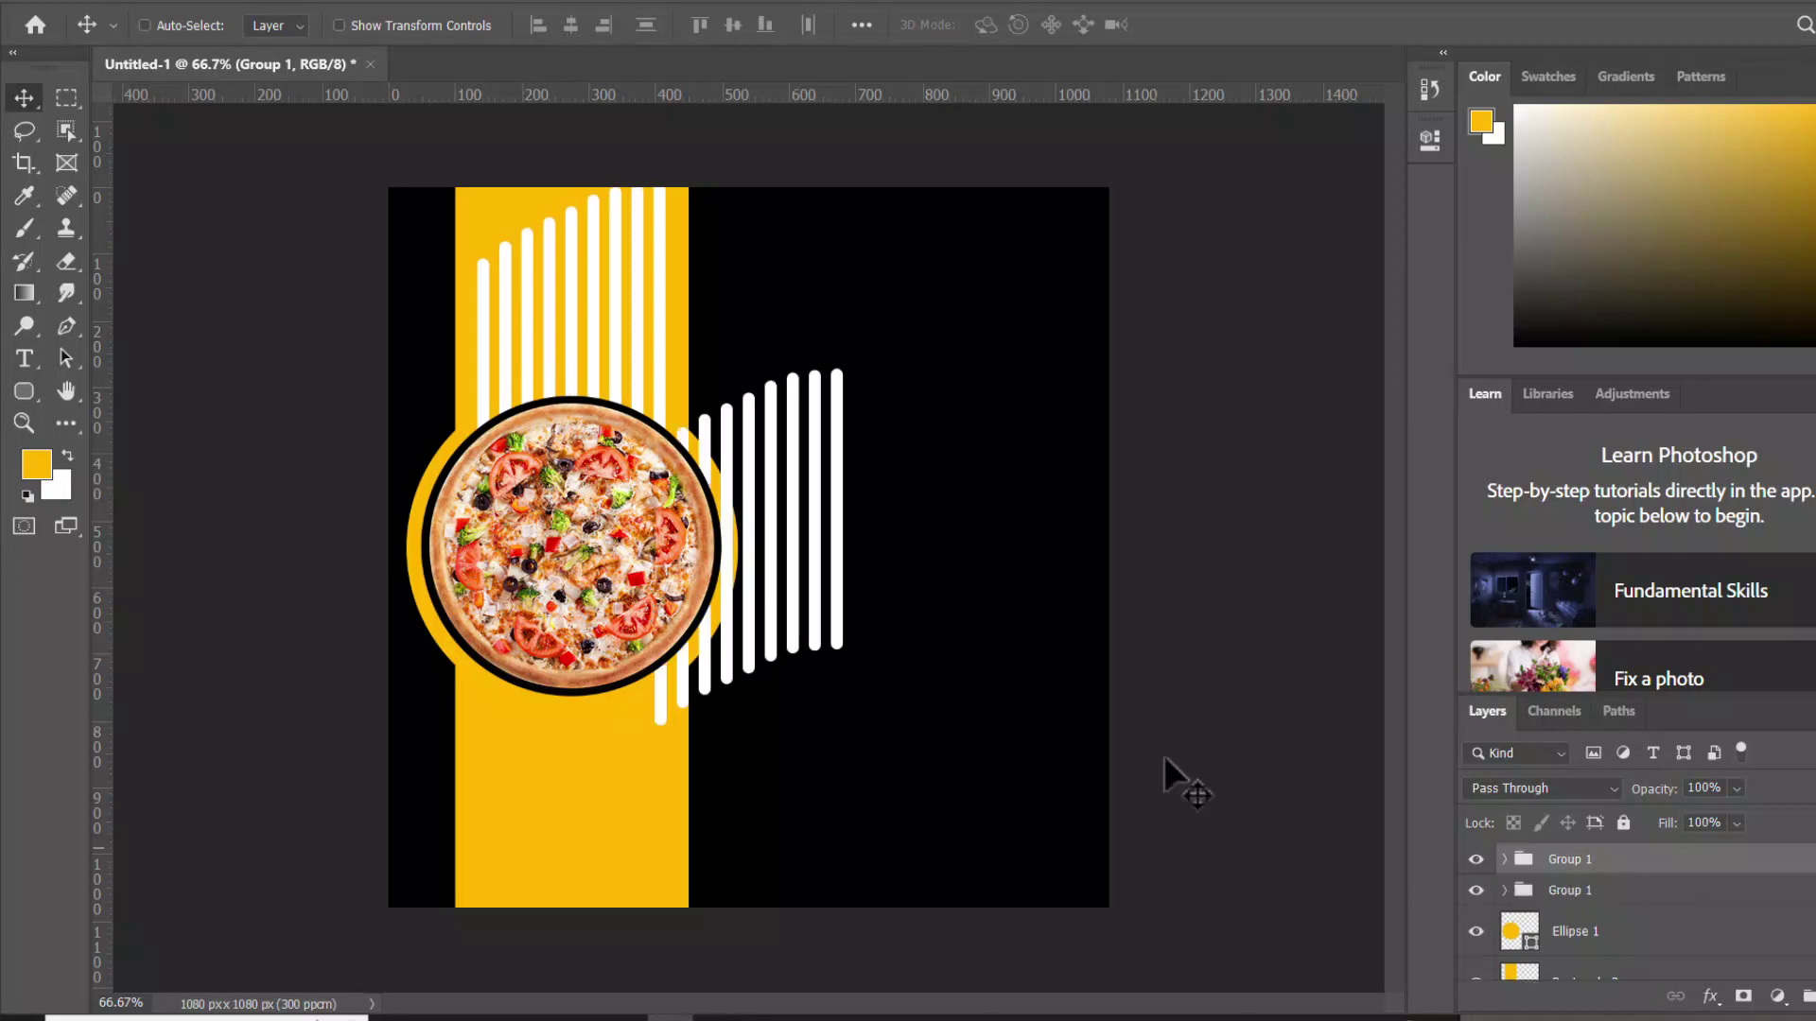
{"action": "left_click_drag", "start_coordinate": [754, 646], "coordinate": [622, 743]}
{"action": "key", "text": "ctrl"}
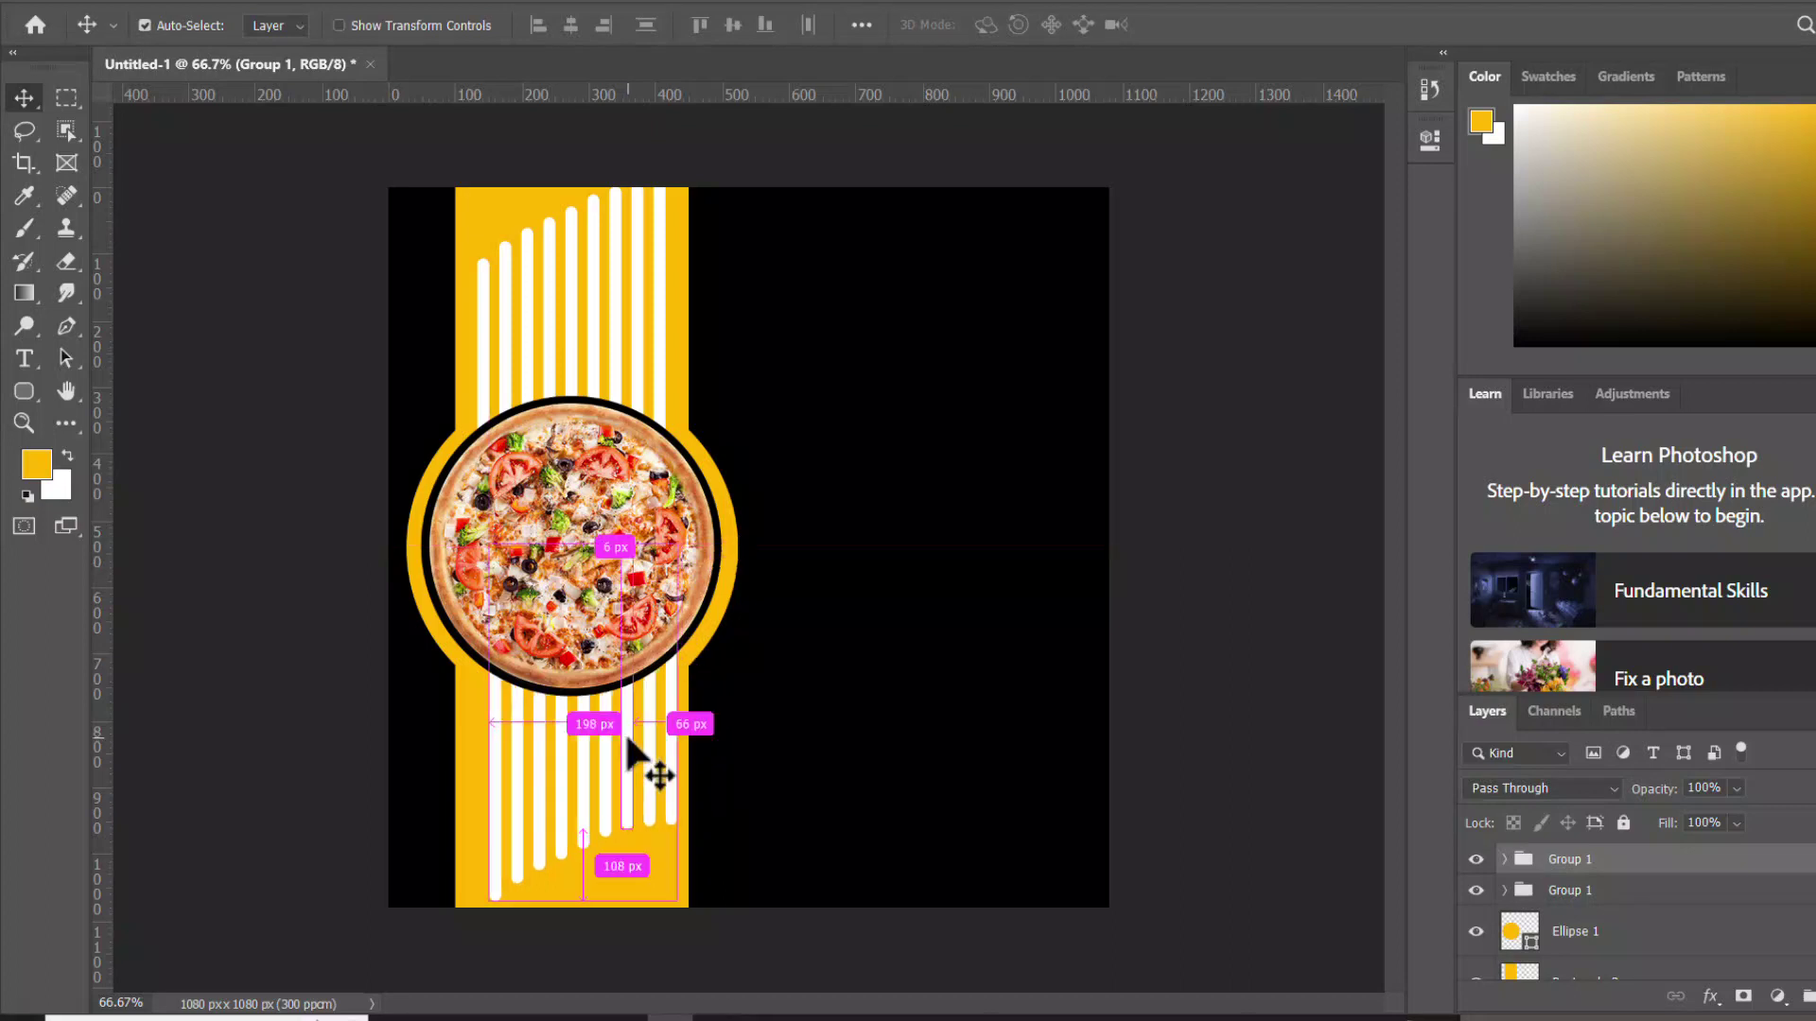
Flip the lower bar group vertically and move it into line with the upper bars, reaching the canvas's lower edge
{"action": "key", "text": "ctrl+t"}
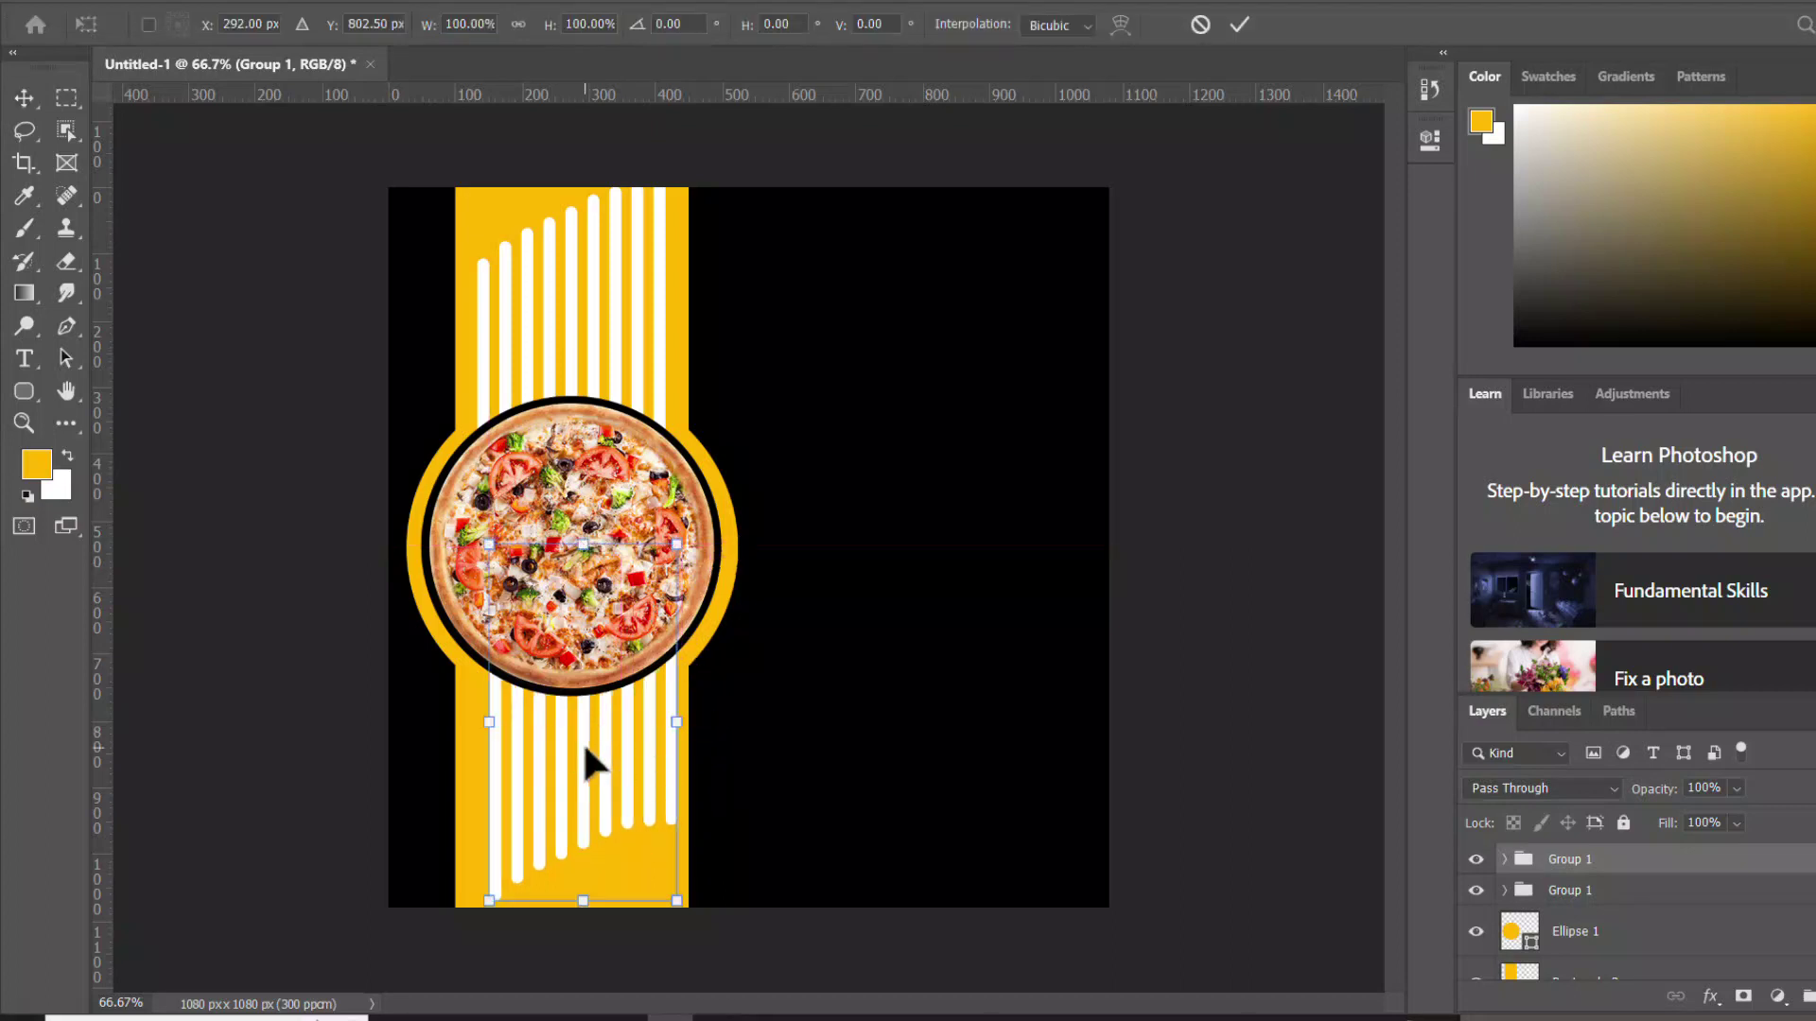
{"action": "right_click", "coordinate": [582, 740]}
{"action": "left_click", "coordinate": [636, 735]}
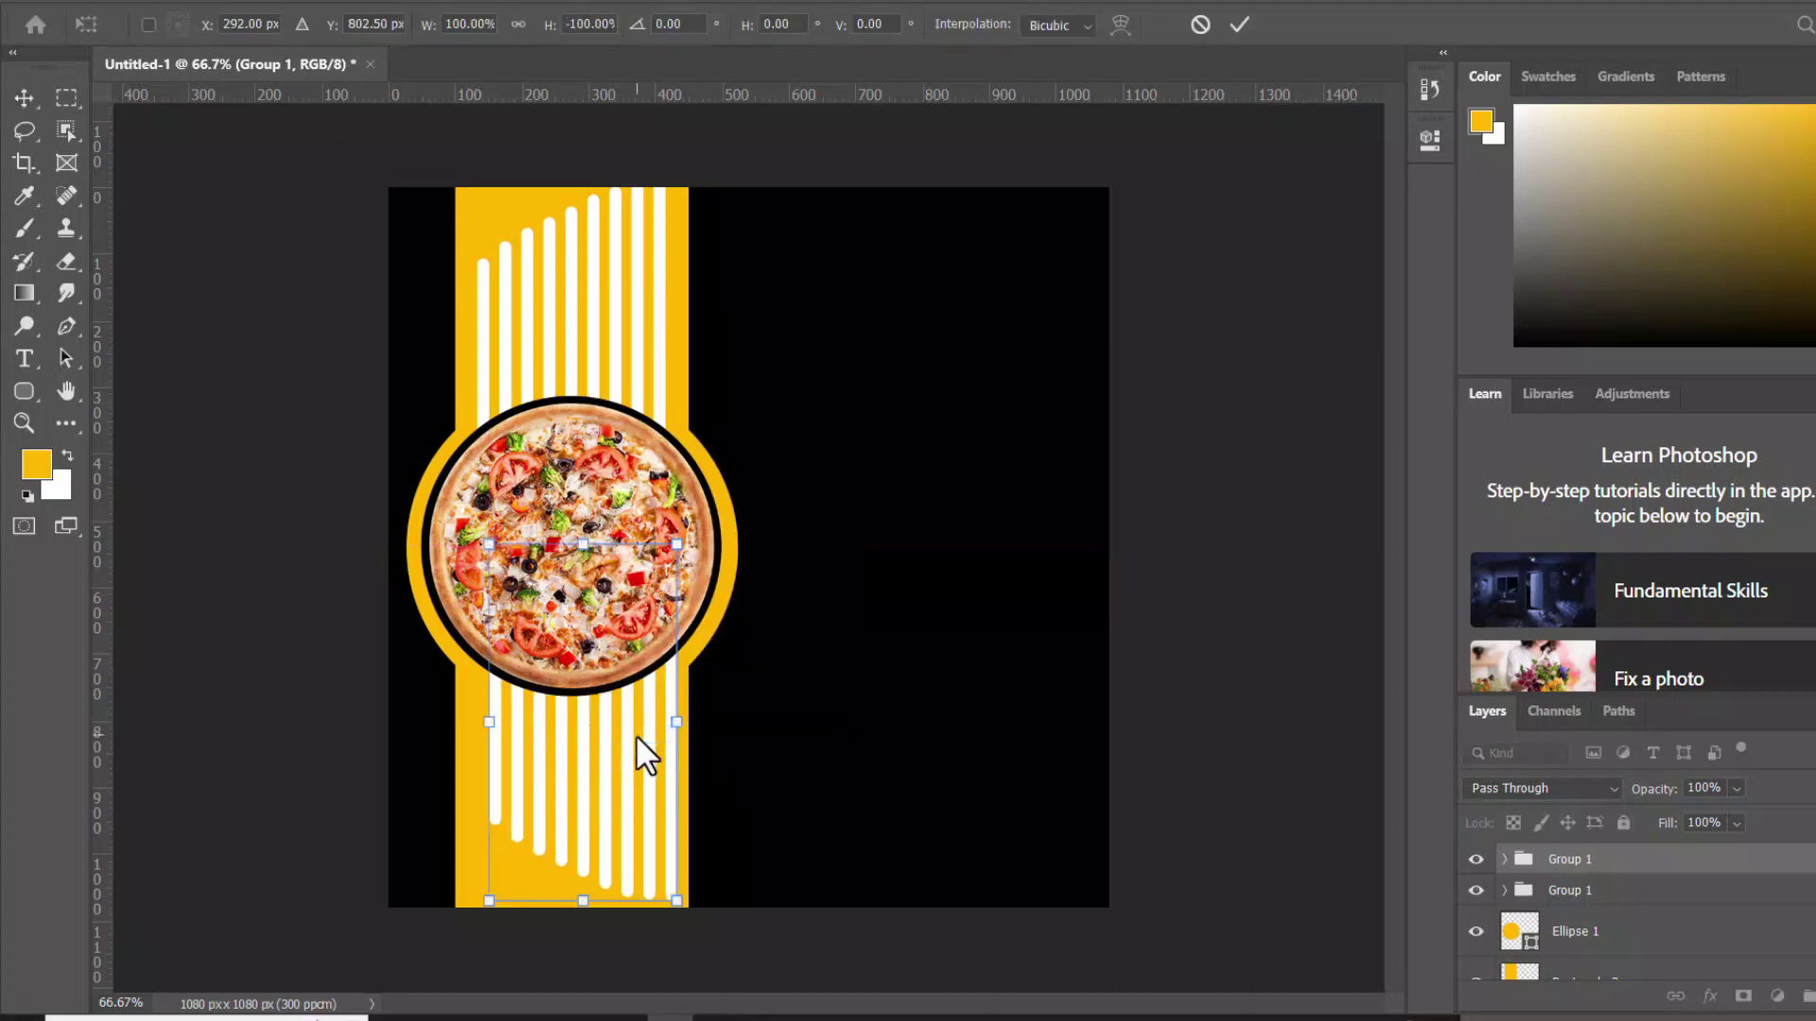
{"action": "left_click", "coordinate": [1242, 26]}
{"action": "key", "text": "ctrl"}
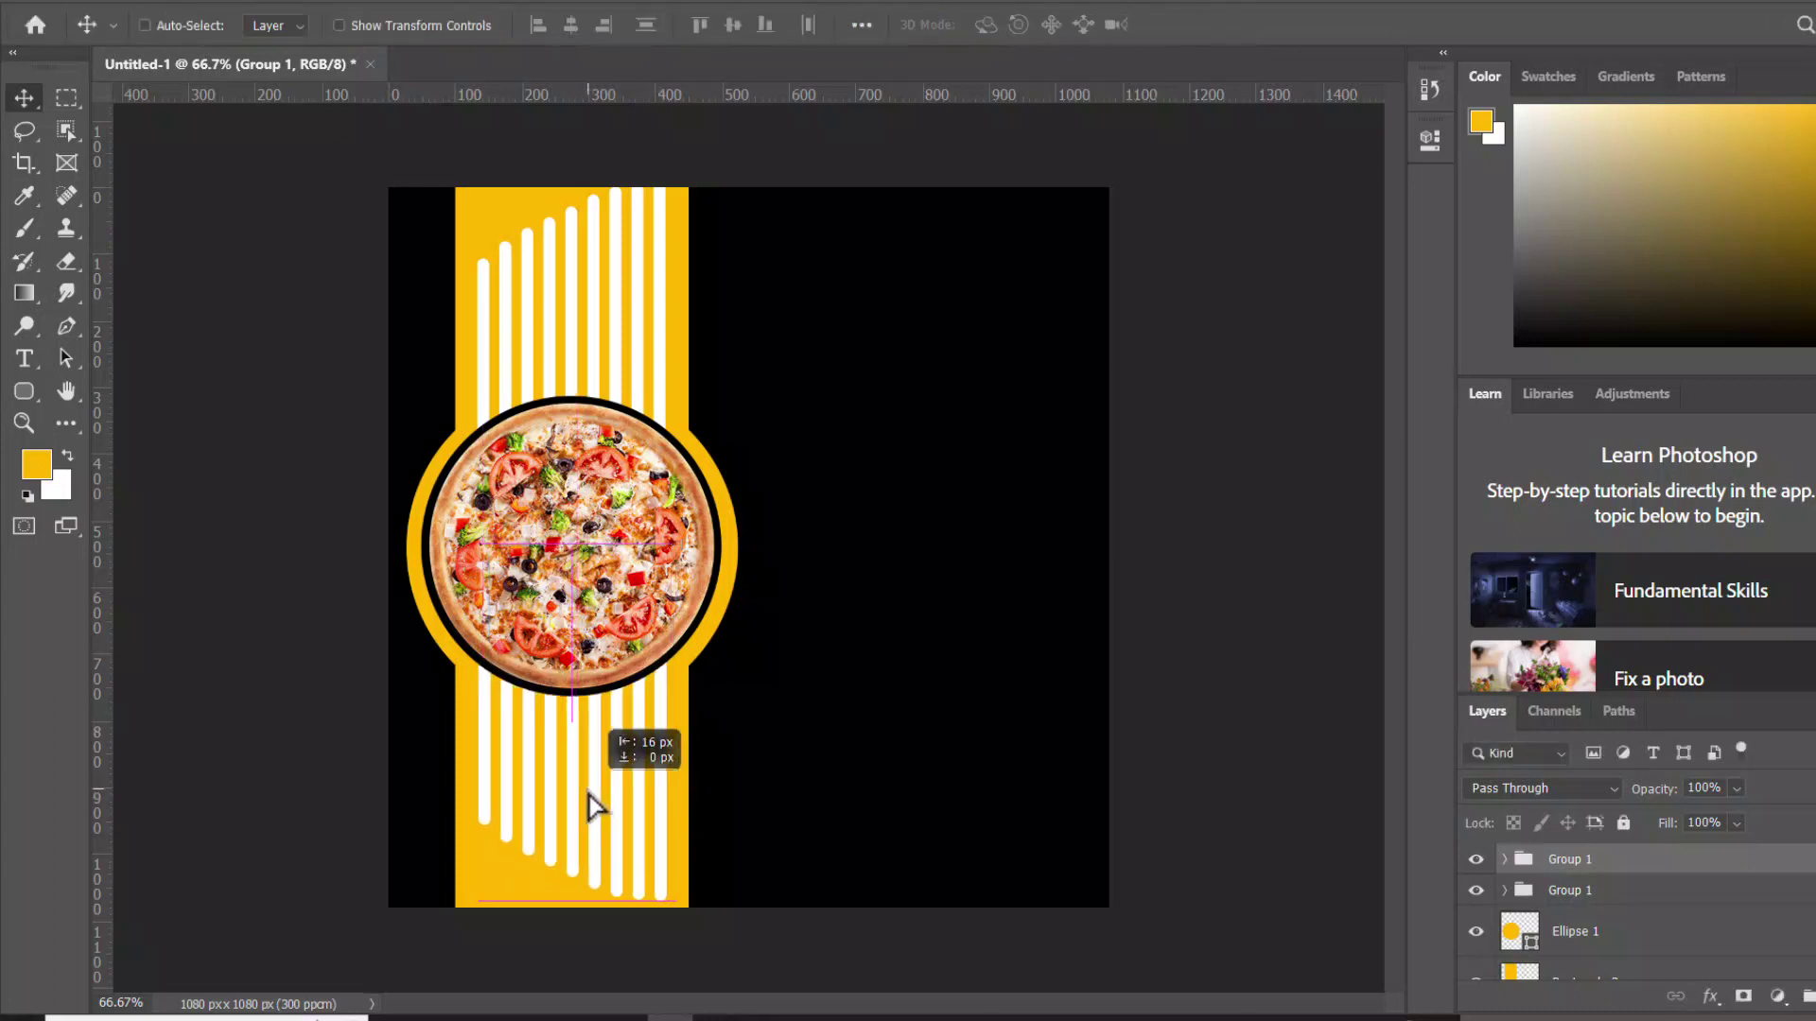
{"action": "left_click_drag", "start_coordinate": [587, 800], "coordinate": [585, 804]}
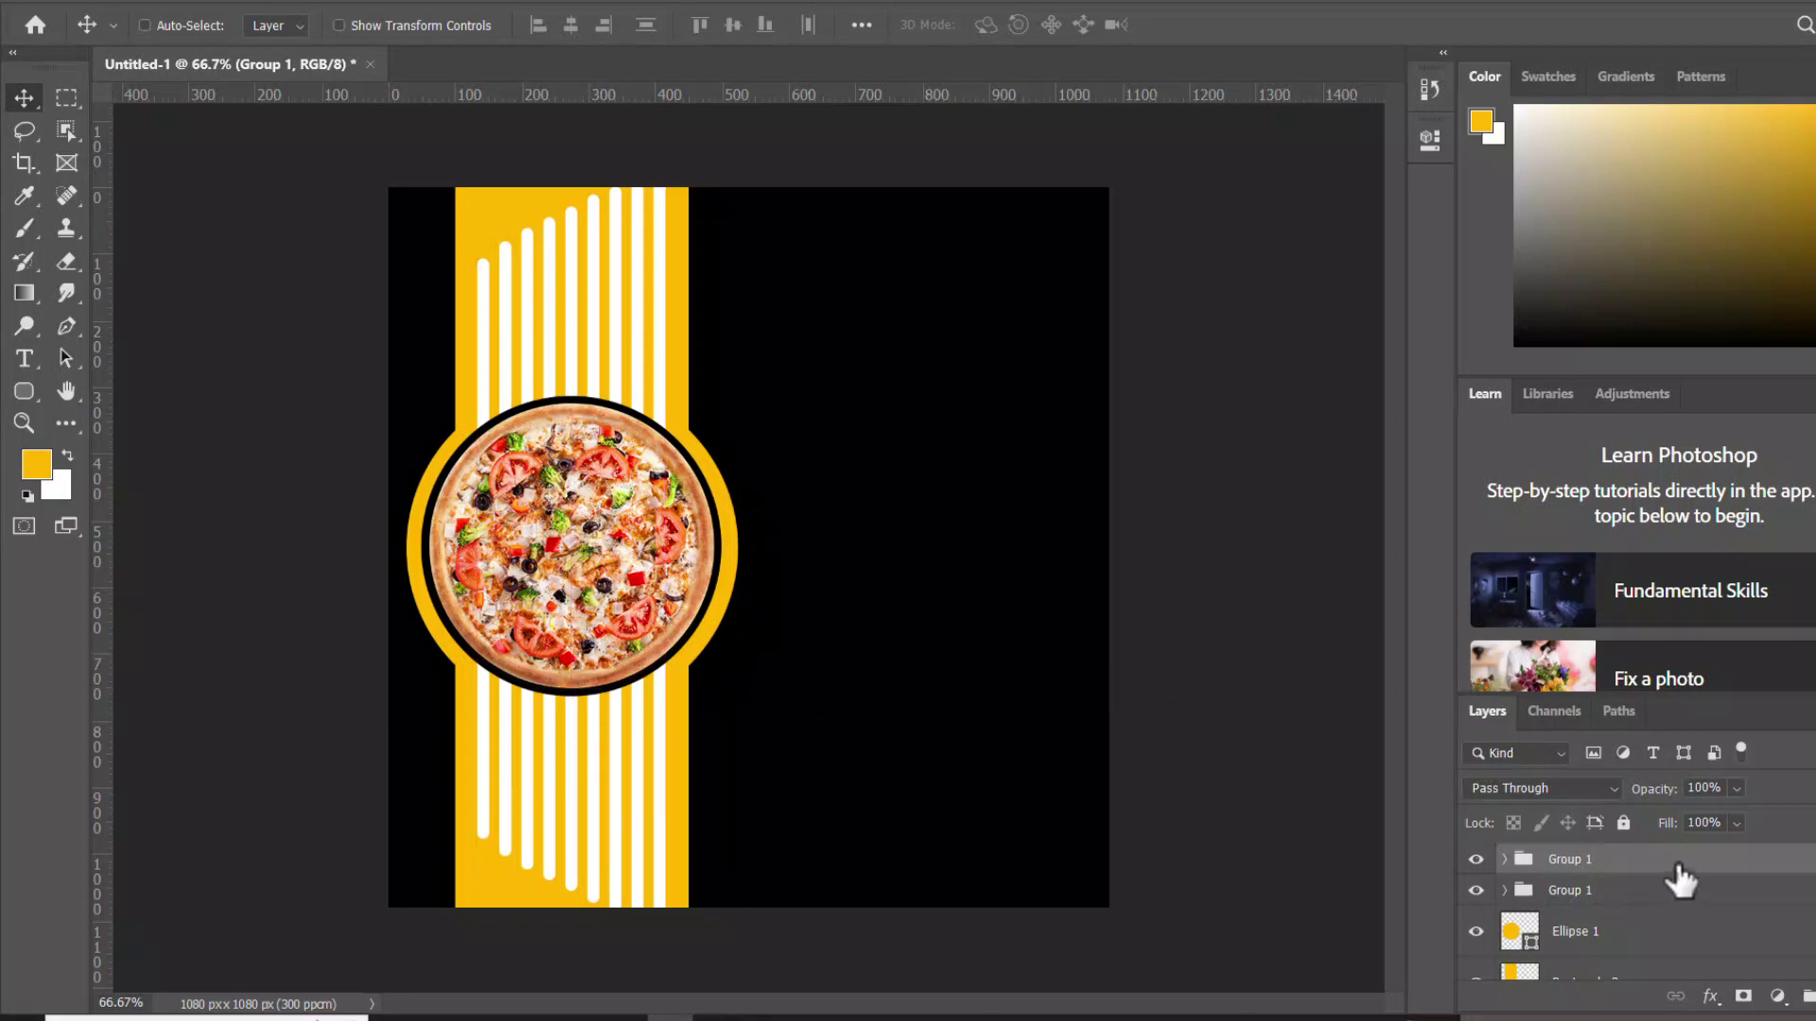
With the pizza layer selected, draw a circle about 58 px wide with the Ellipse tool in the canvas's upper-right area
{"action": "scroll", "coordinate": [1685, 875], "scroll_direction": "up", "scroll_amount": 2}
{"action": "left_click", "coordinate": [1746, 872]}
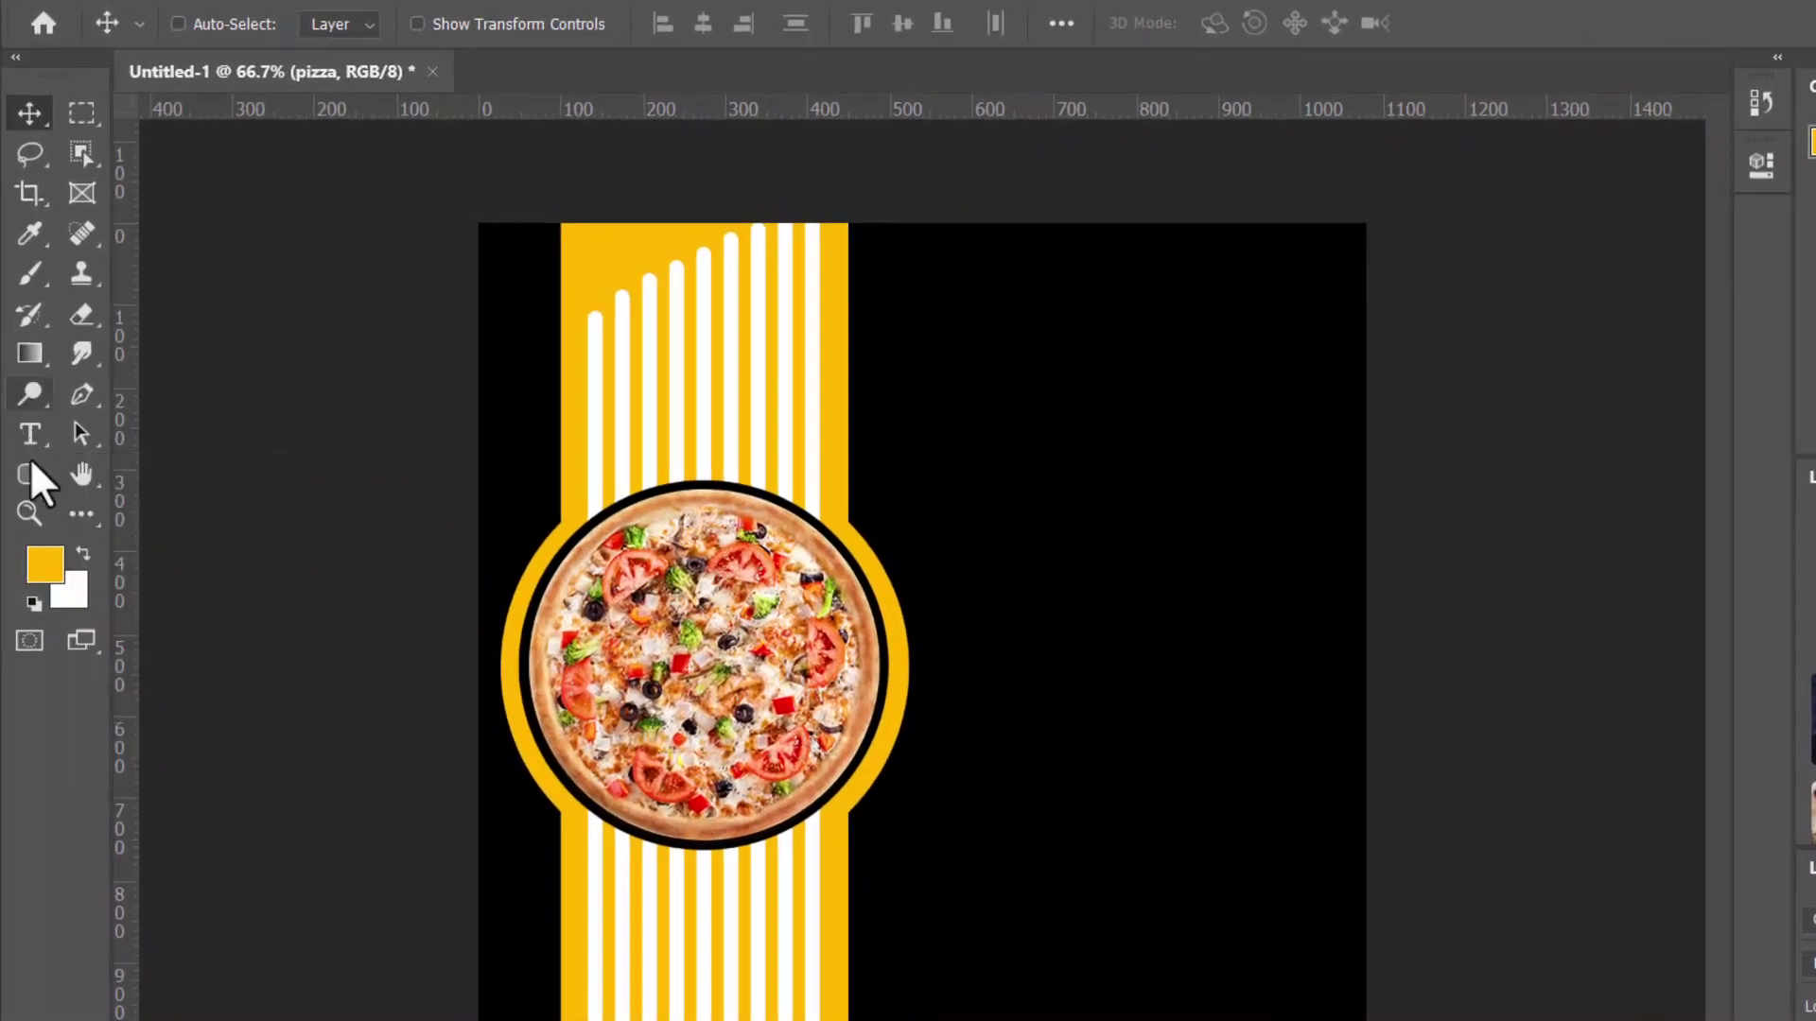
{"action": "left_click", "coordinate": [25, 390]}
{"action": "left_click", "coordinate": [30, 473]}
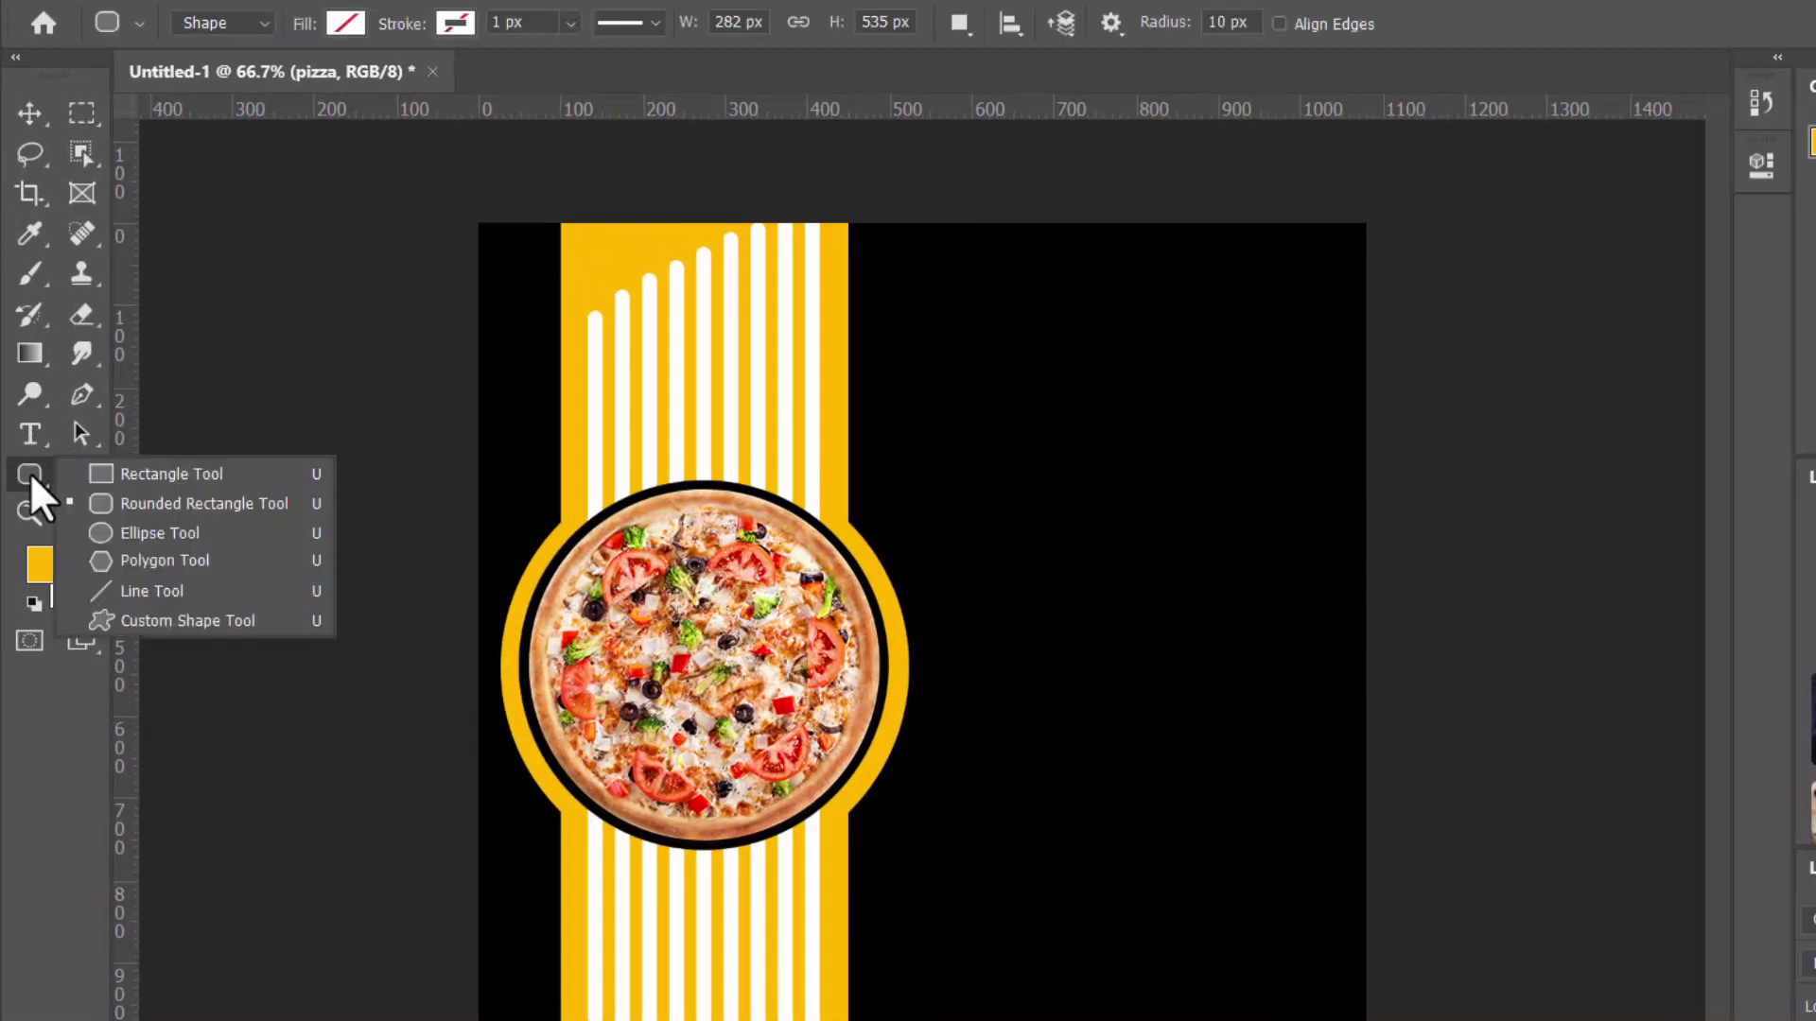
{"action": "left_click", "coordinate": [118, 531]}
{"action": "left_click_drag", "start_coordinate": [1178, 274], "coordinate": [1305, 292]}
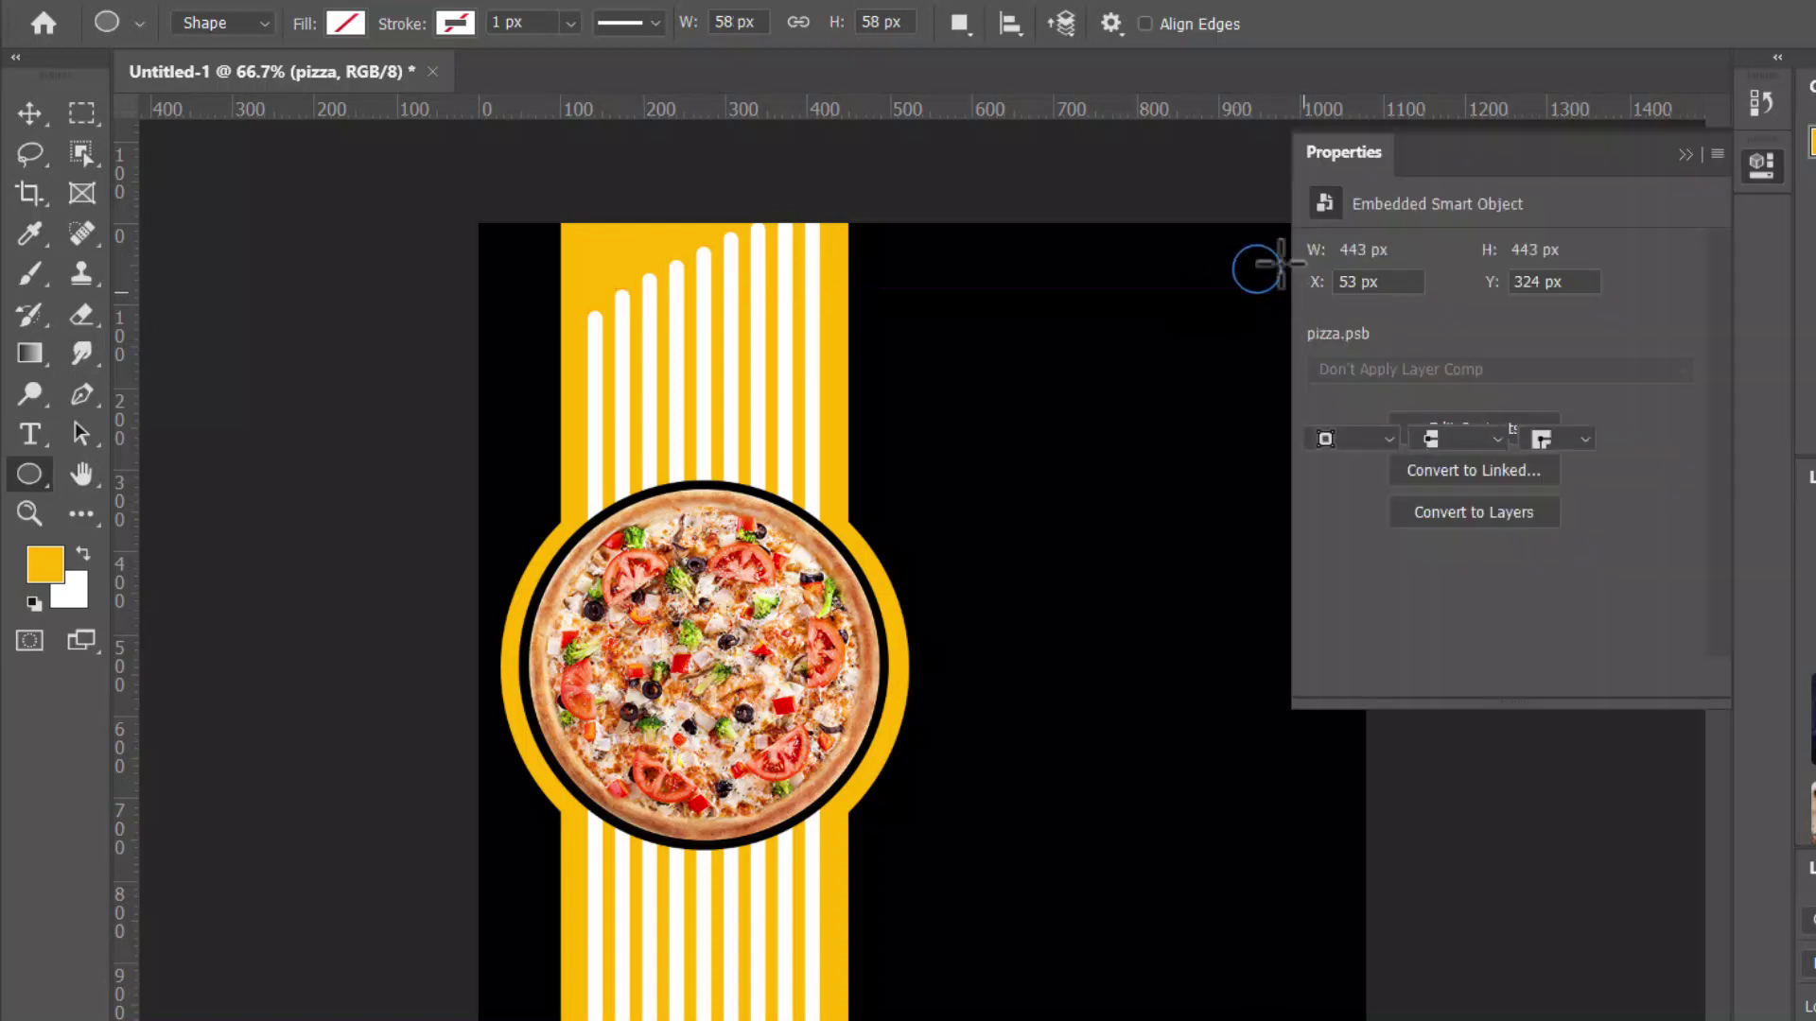
Give the new circle a yellow-orange stroke 4 px wide
{"action": "left_click", "coordinate": [462, 21]}
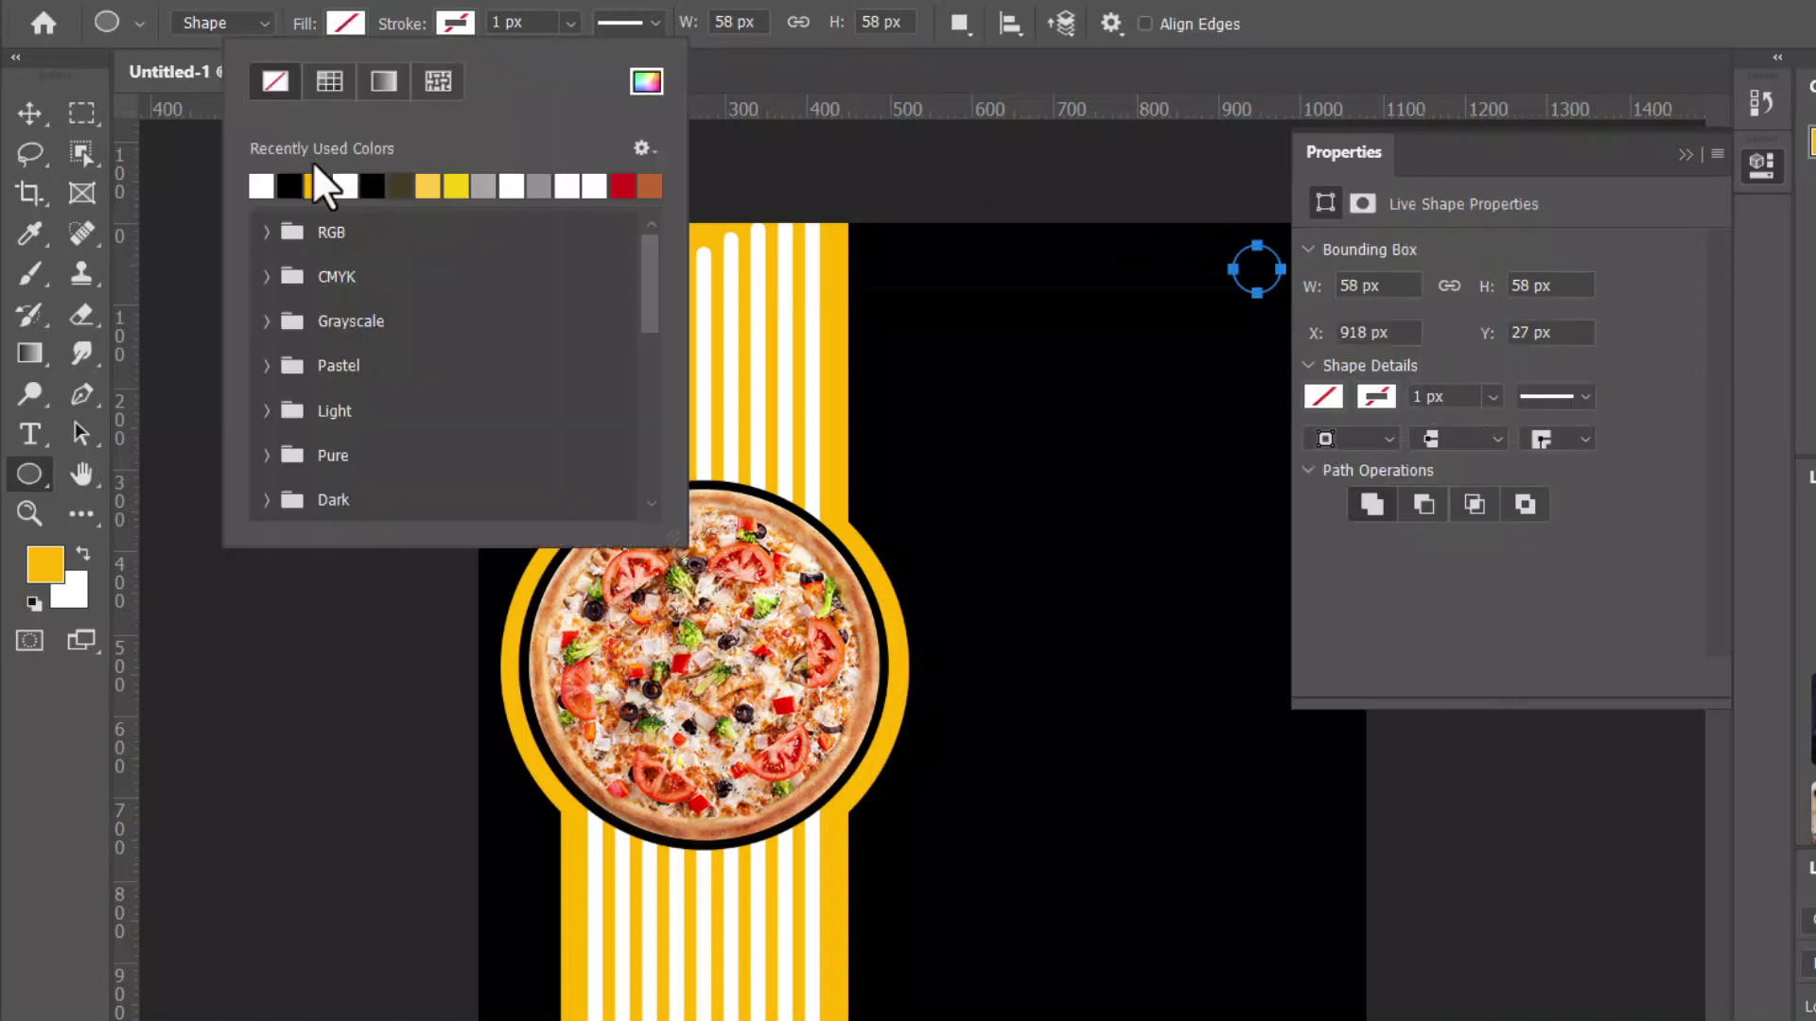
{"action": "left_click", "coordinate": [317, 185]}
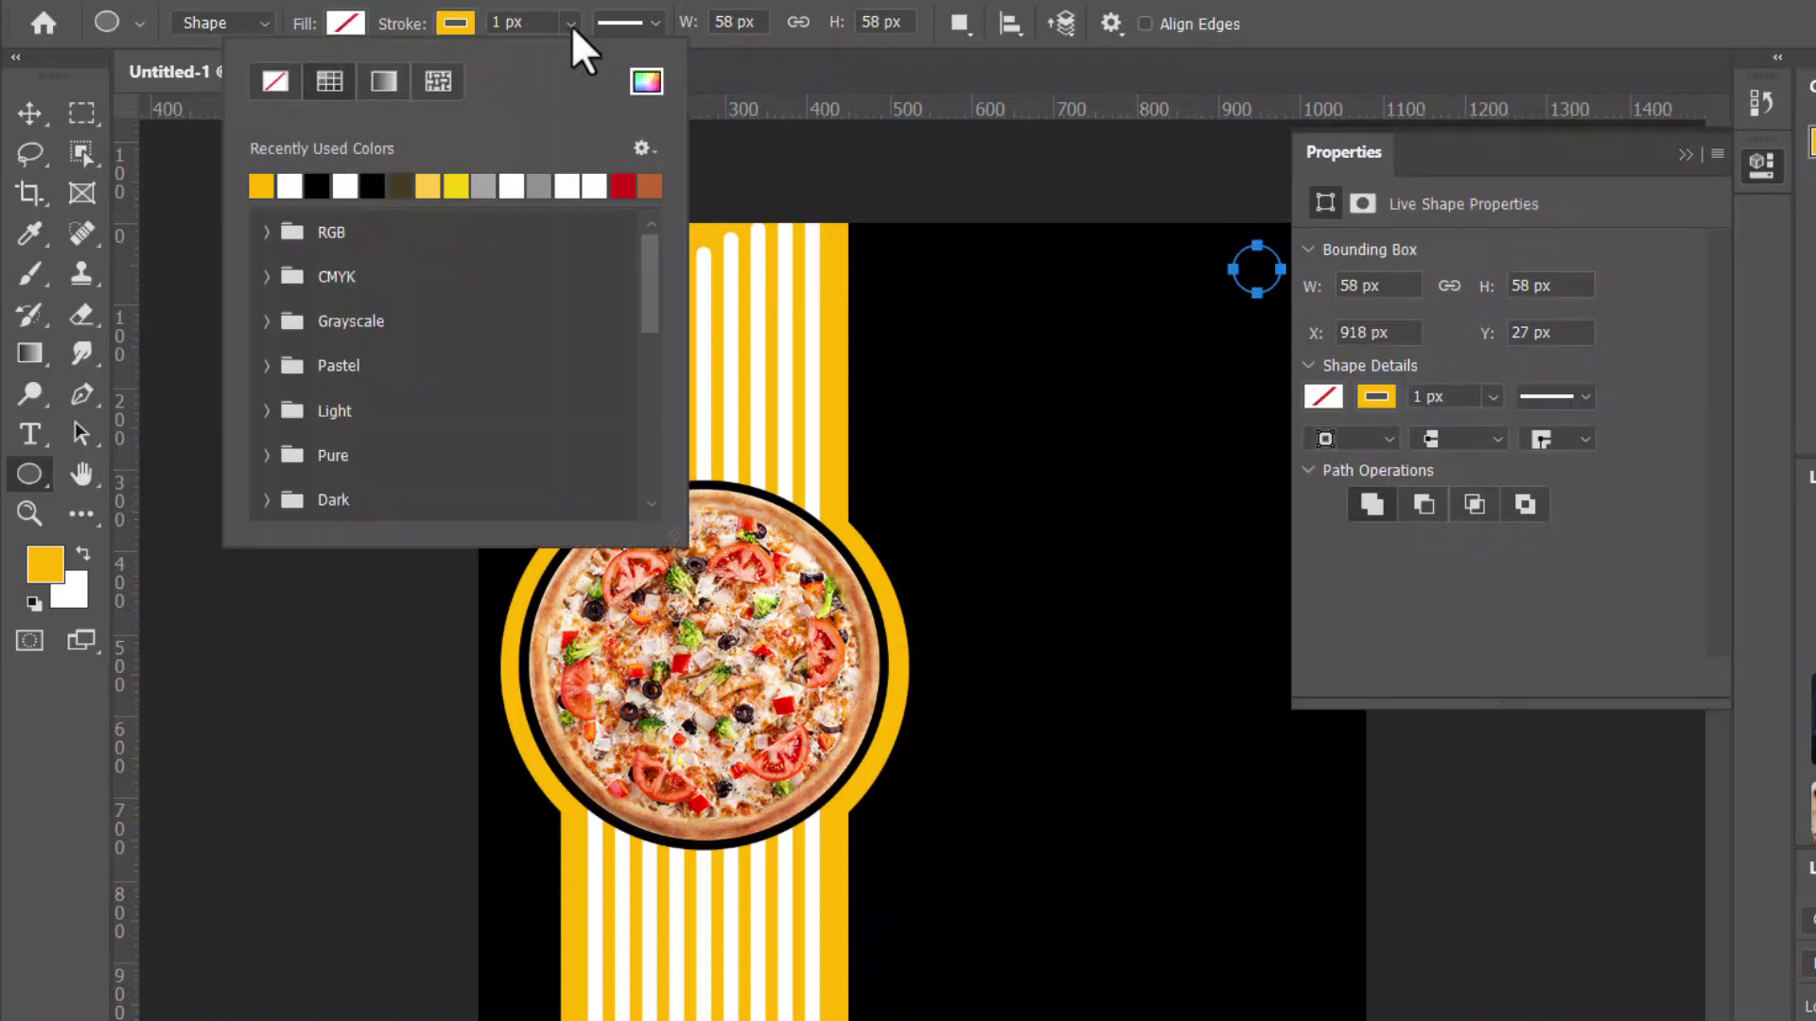
{"action": "left_click", "coordinate": [570, 23]}
{"action": "left_click_drag", "start_coordinate": [577, 57], "coordinate": [586, 58]}
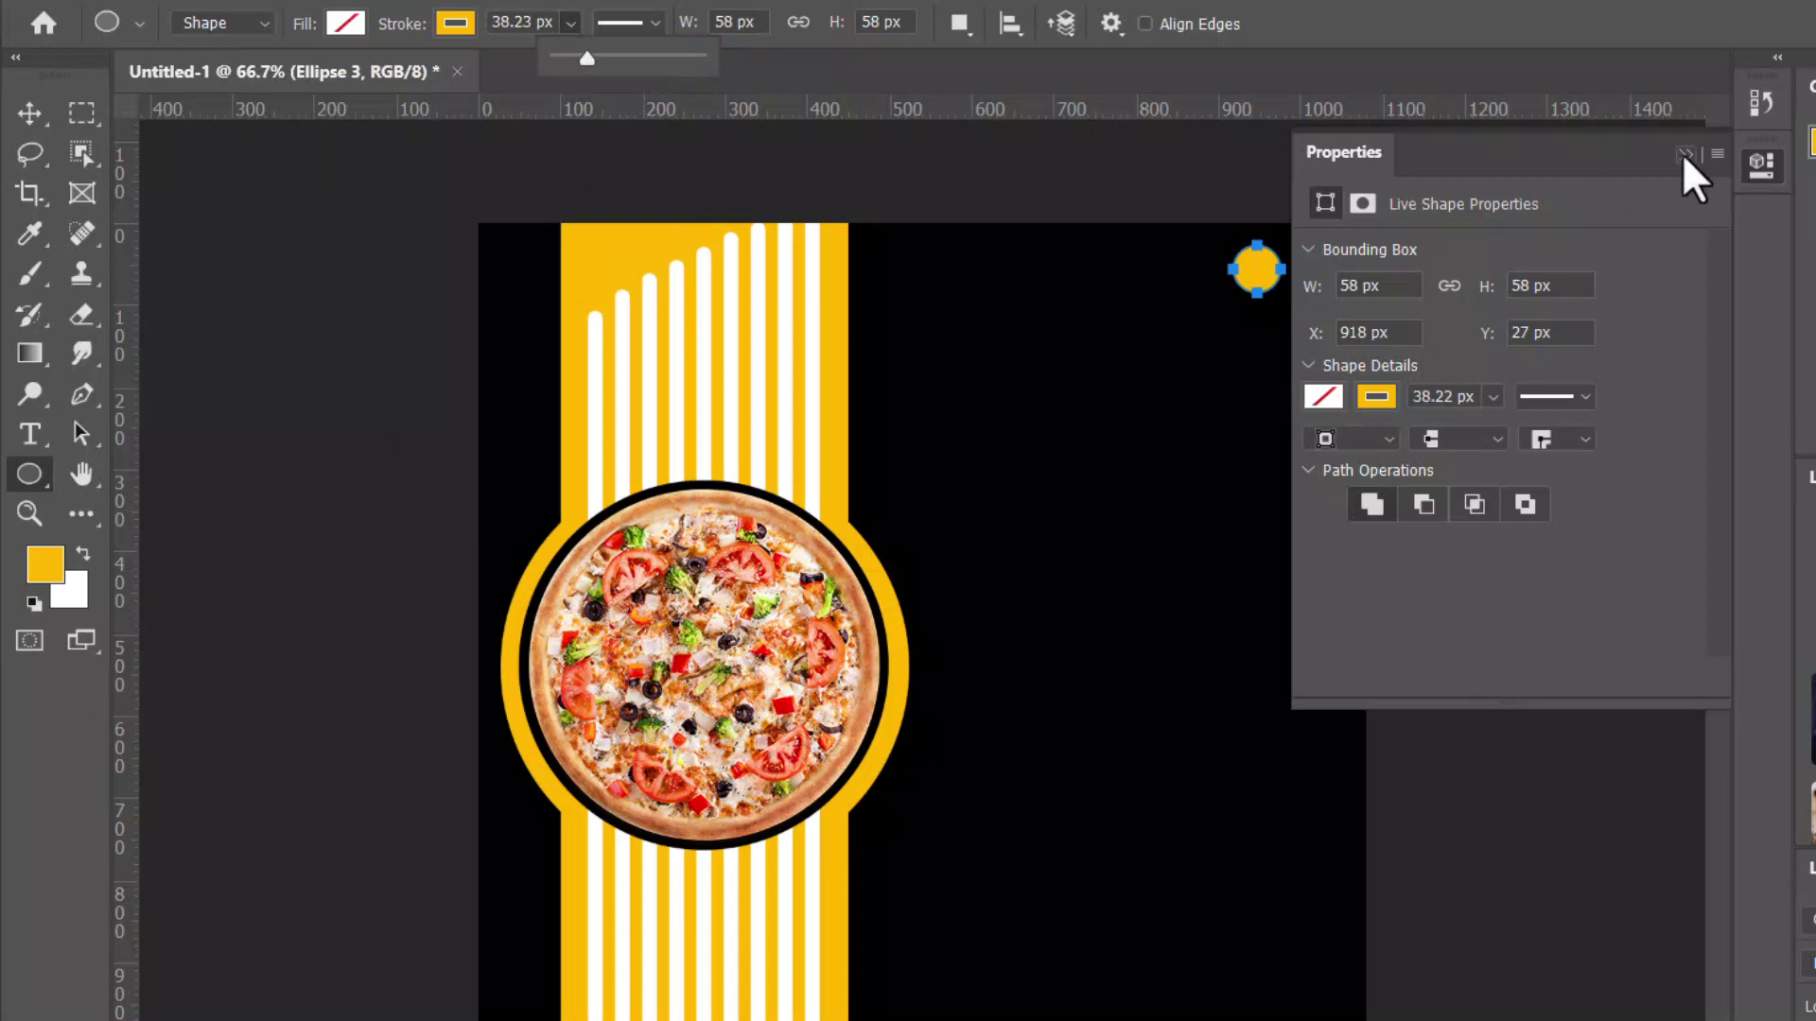
{"action": "left_click", "coordinate": [519, 19]}
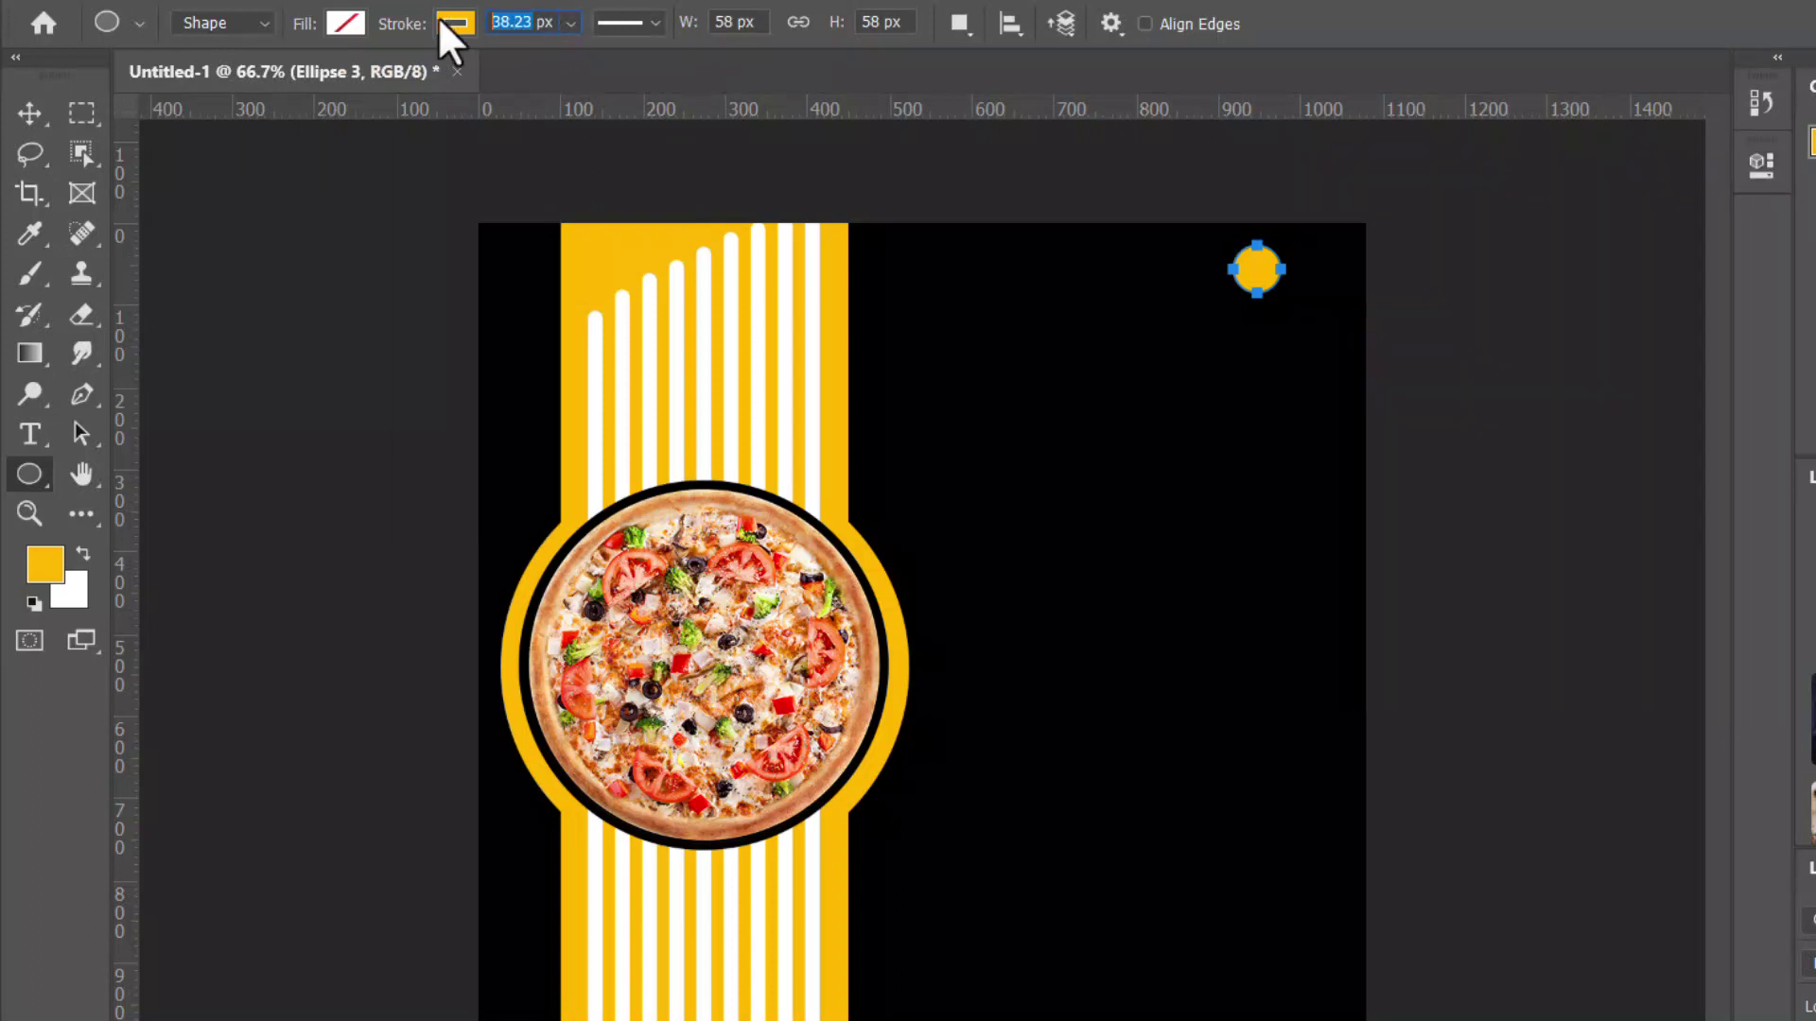
{"action": "type", "text": "4"}
{"action": "key", "text": "Return"}
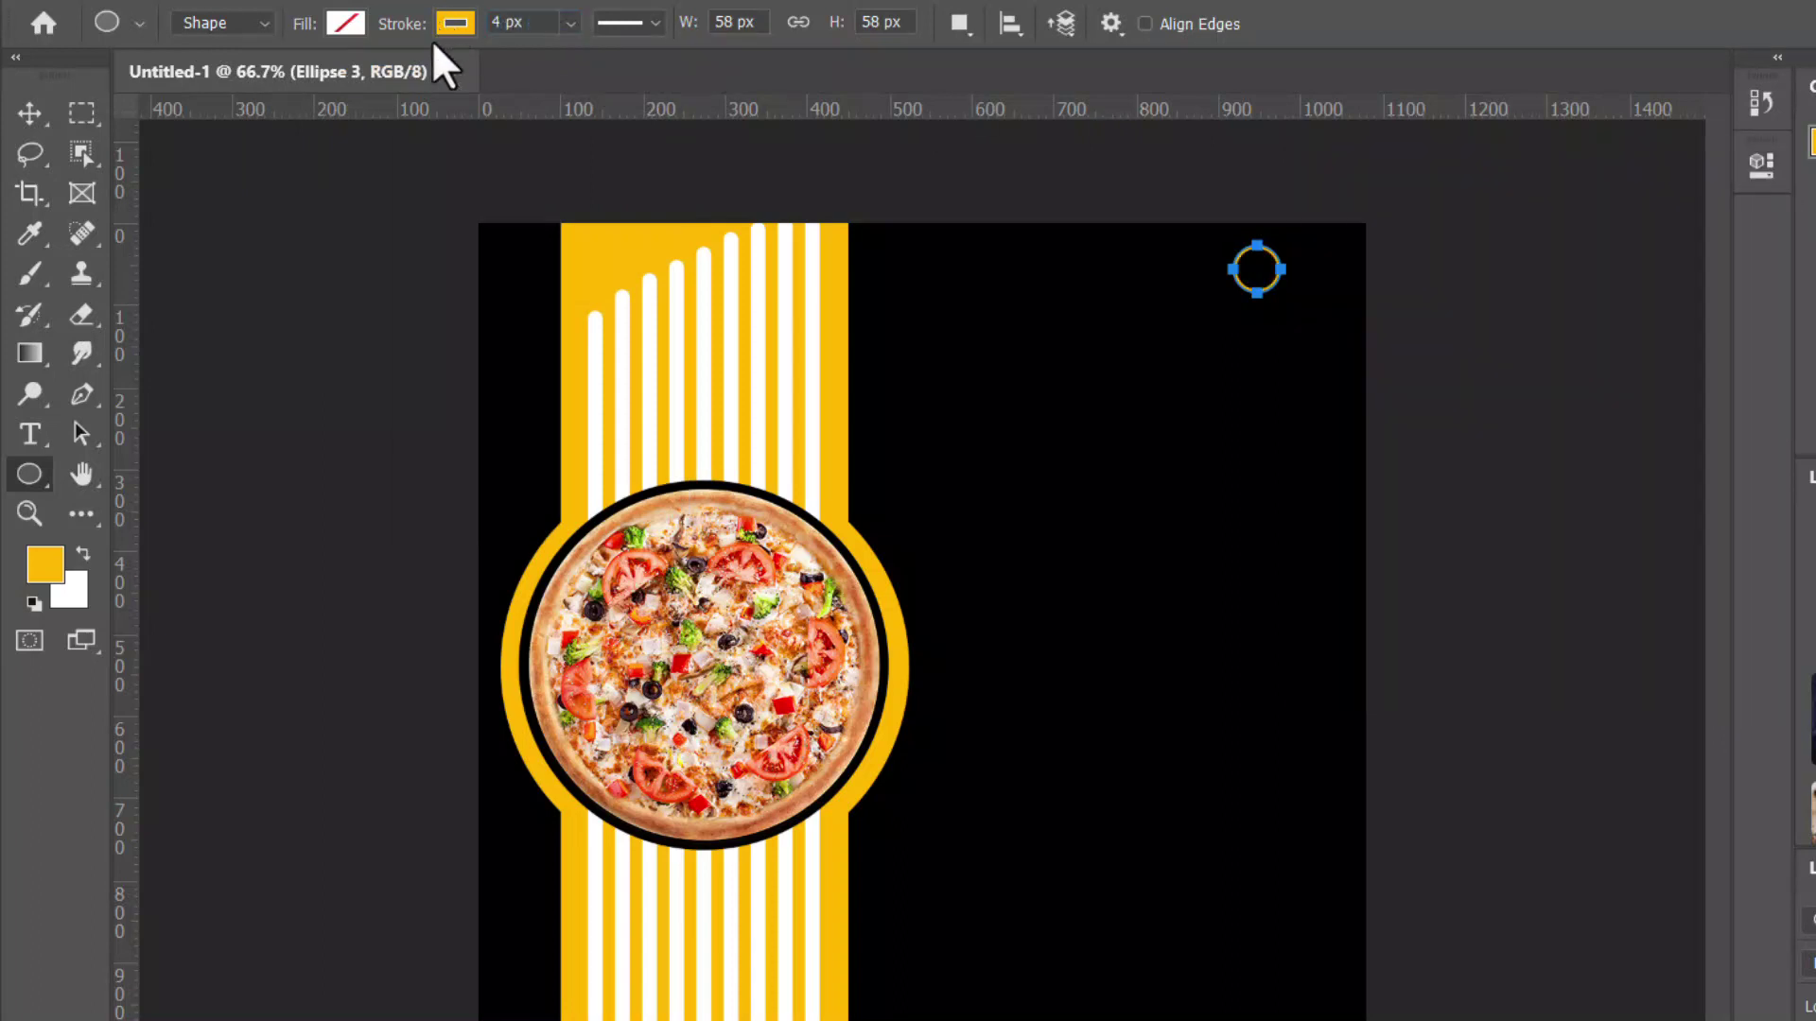
{"action": "key", "text": "v"}
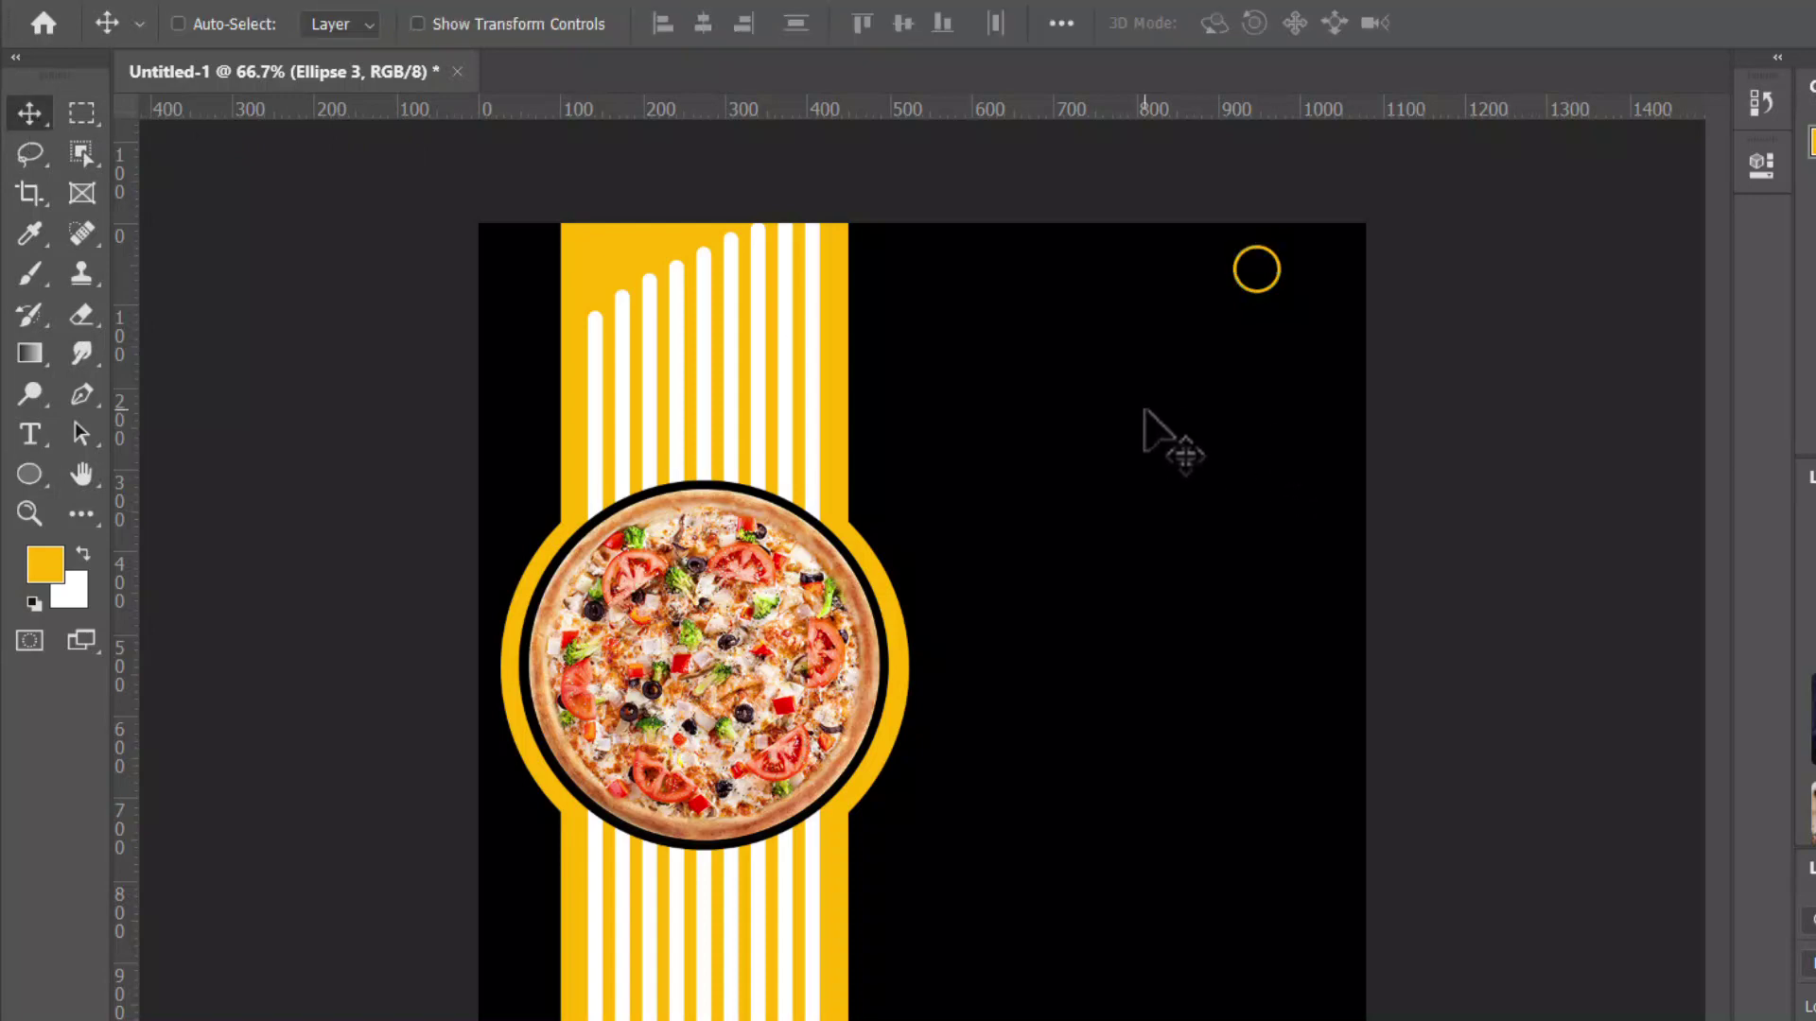
Draw a smaller circle about 32 px wide below and left of the yellow-orange one and make its stroke white
{"action": "left_click", "coordinate": [30, 474]}
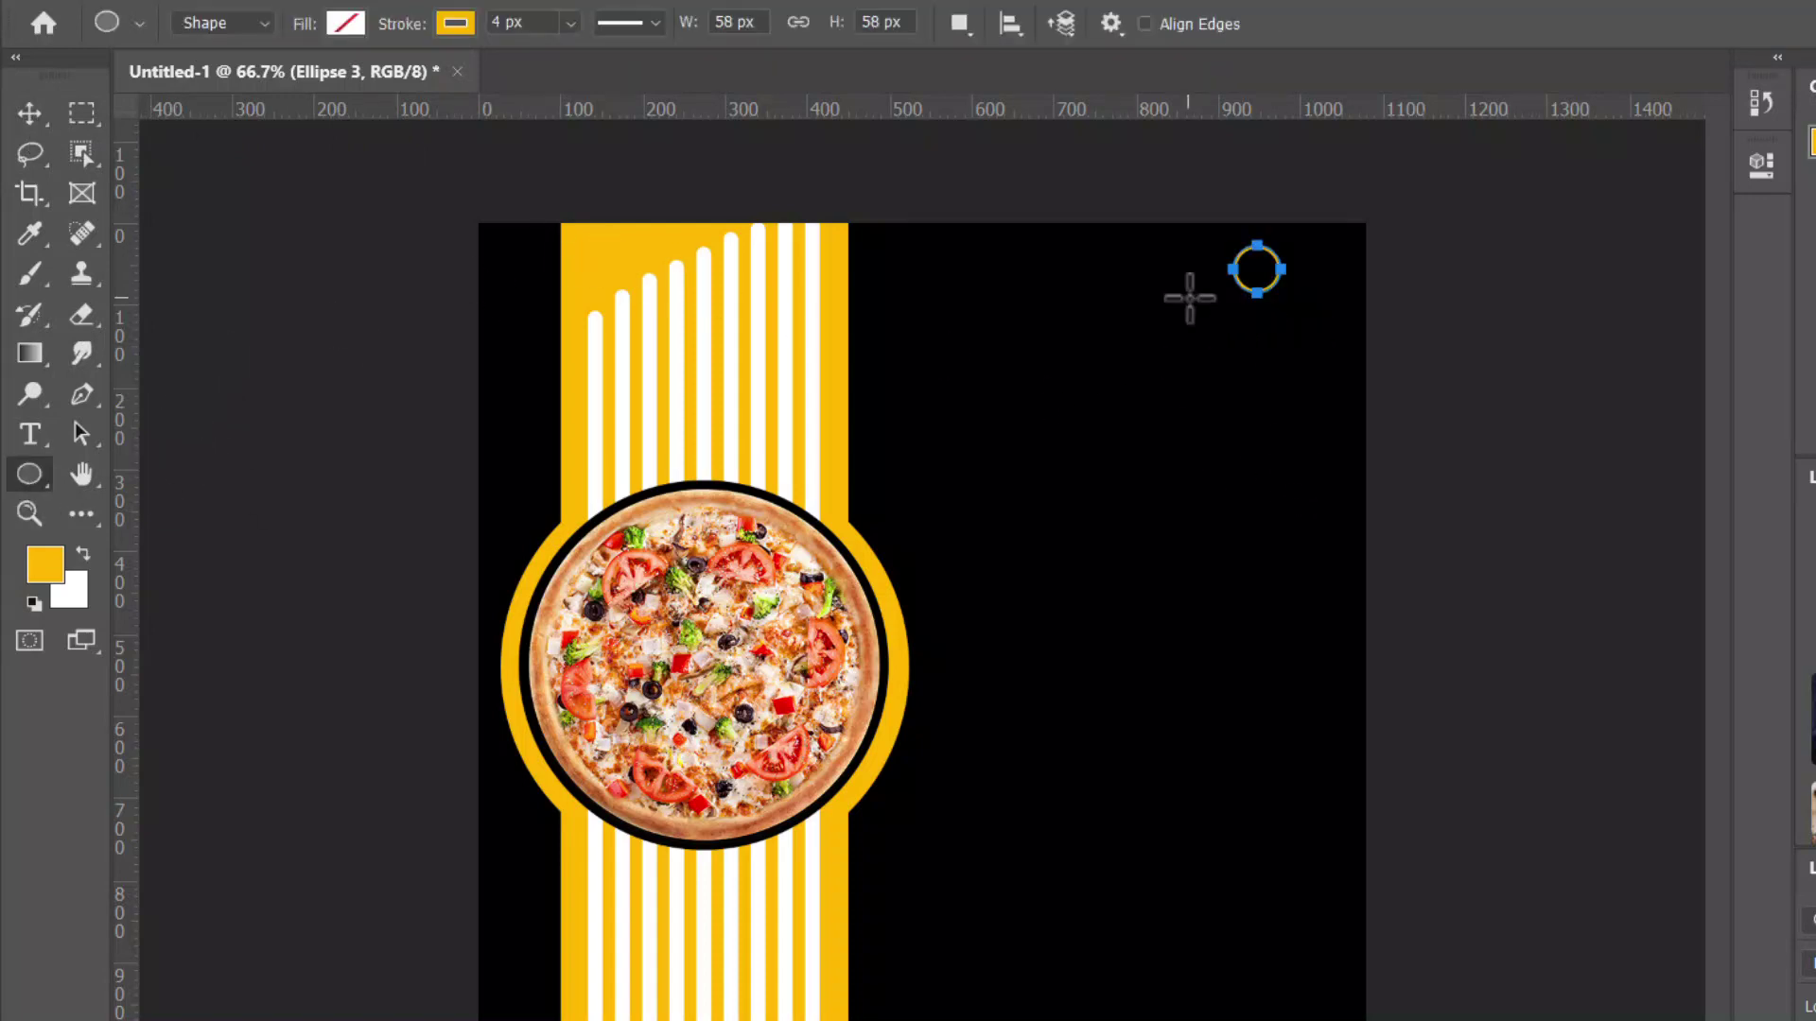
{"action": "left_click_drag", "start_coordinate": [1189, 296], "coordinate": [1220, 321]}
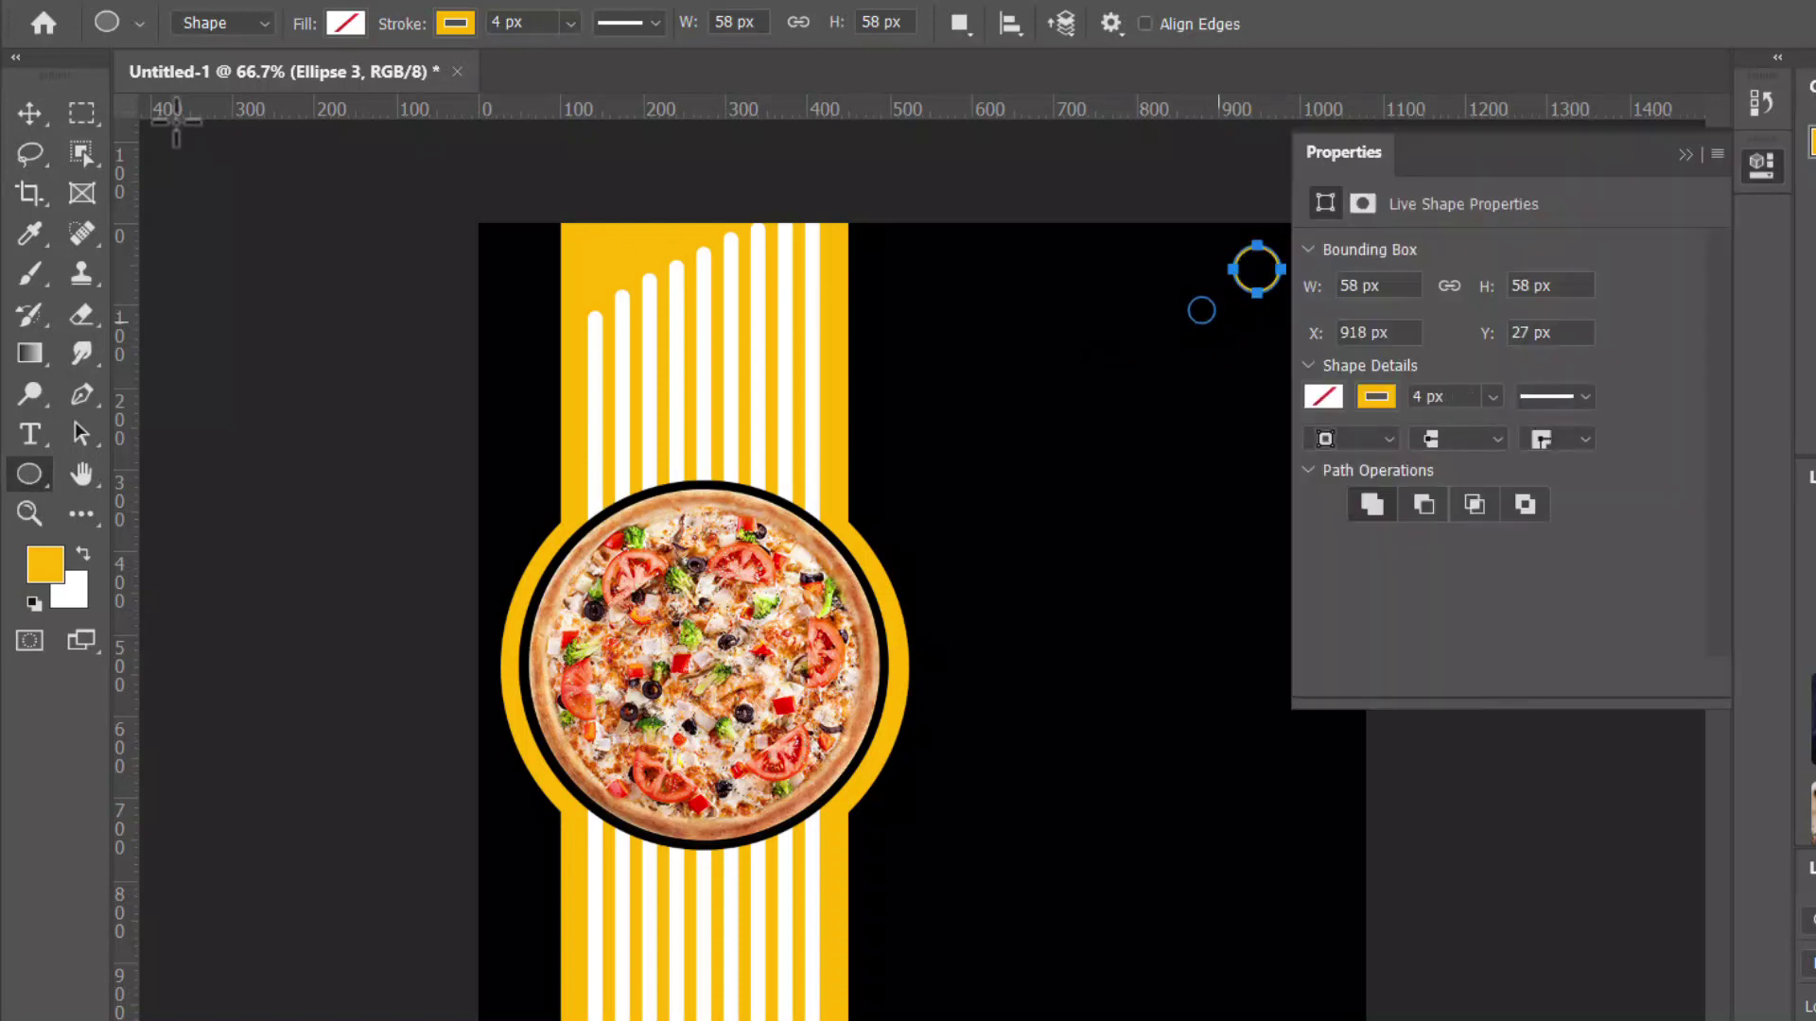
{"action": "left_click", "coordinate": [453, 23]}
{"action": "left_click", "coordinate": [292, 189]}
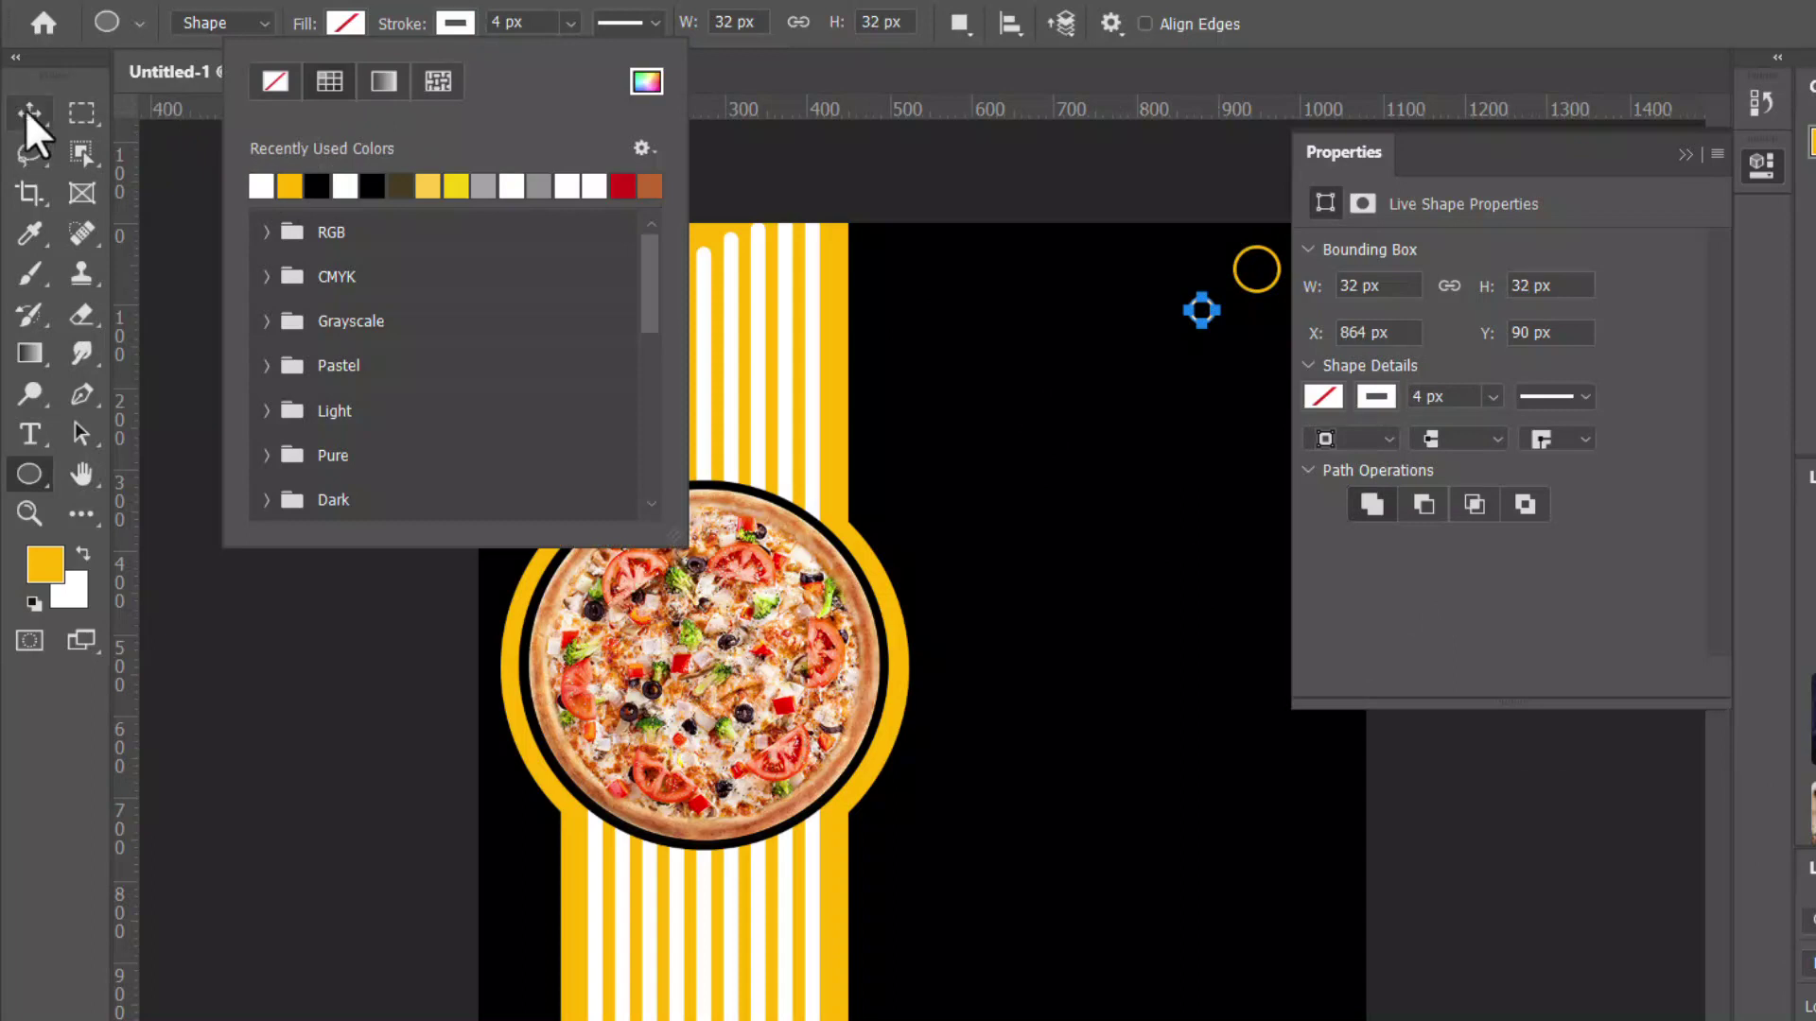
{"action": "left_click", "coordinate": [29, 112]}
{"action": "left_click", "coordinate": [1689, 156]}
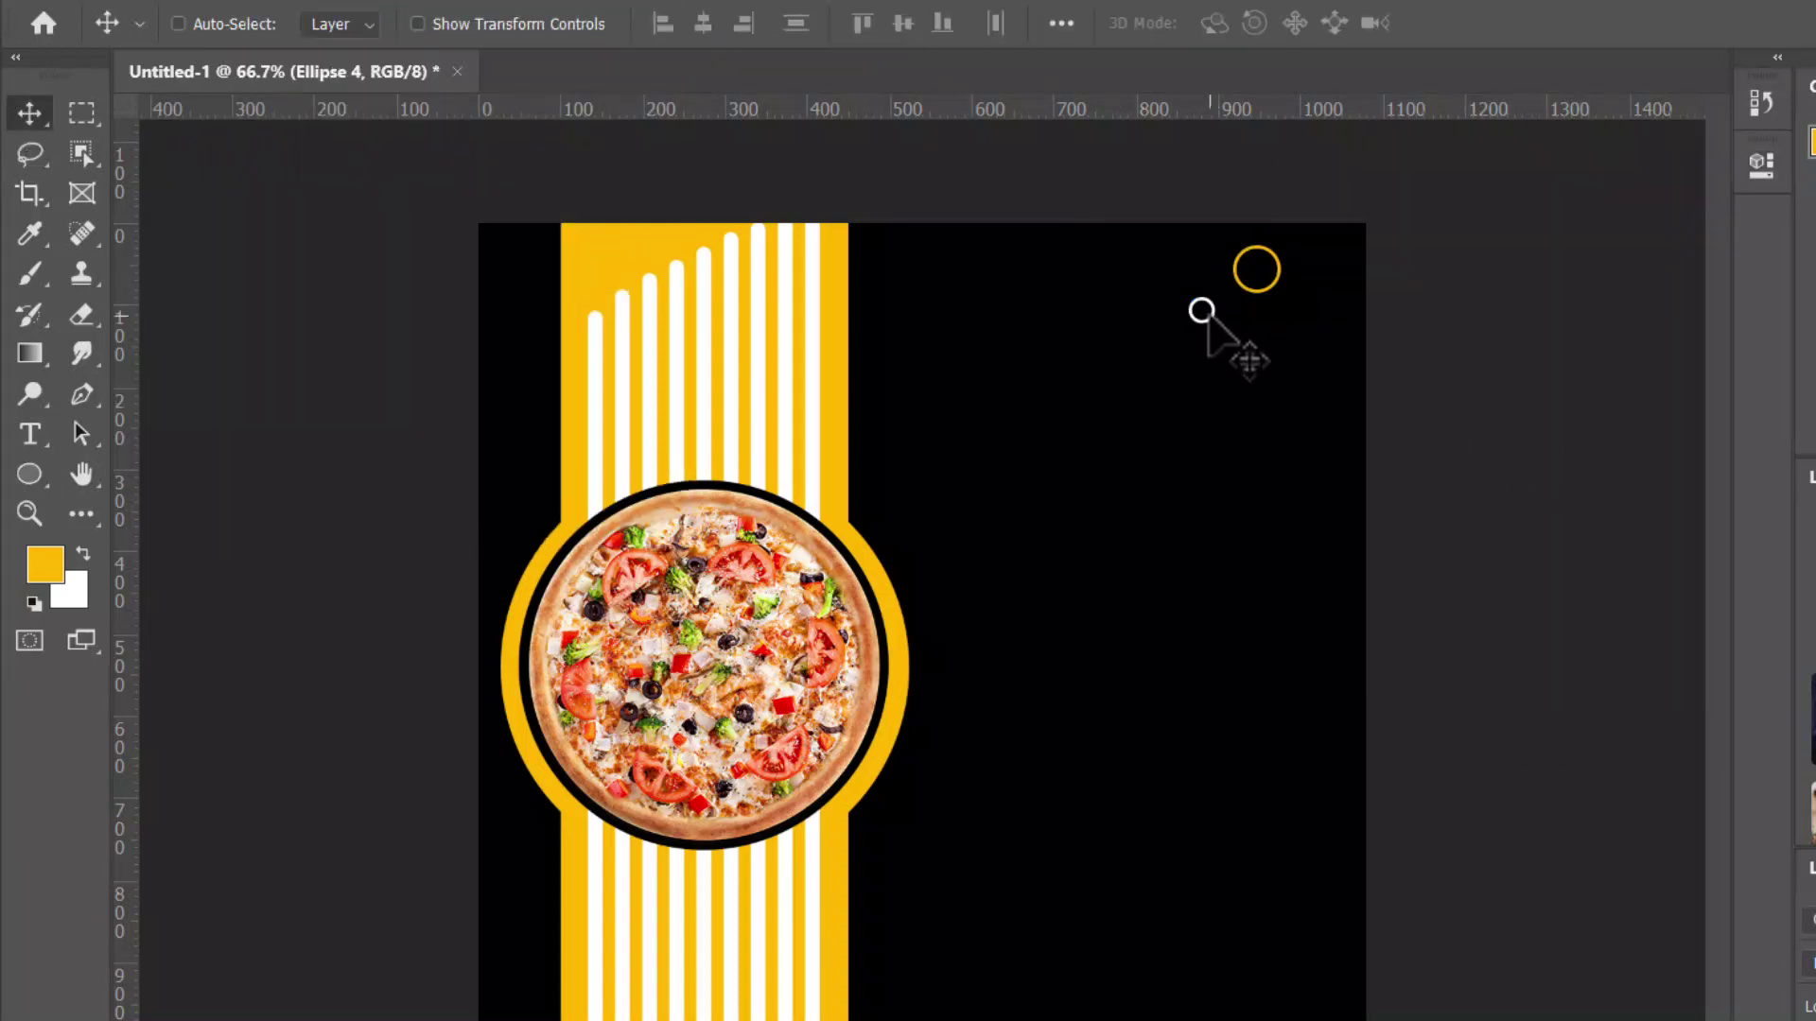
Move the white circle onto the lower-left edge of the yellow-orange circle and group the two circles
{"action": "left_click_drag", "start_coordinate": [1218, 323], "coordinate": [1256, 304]}
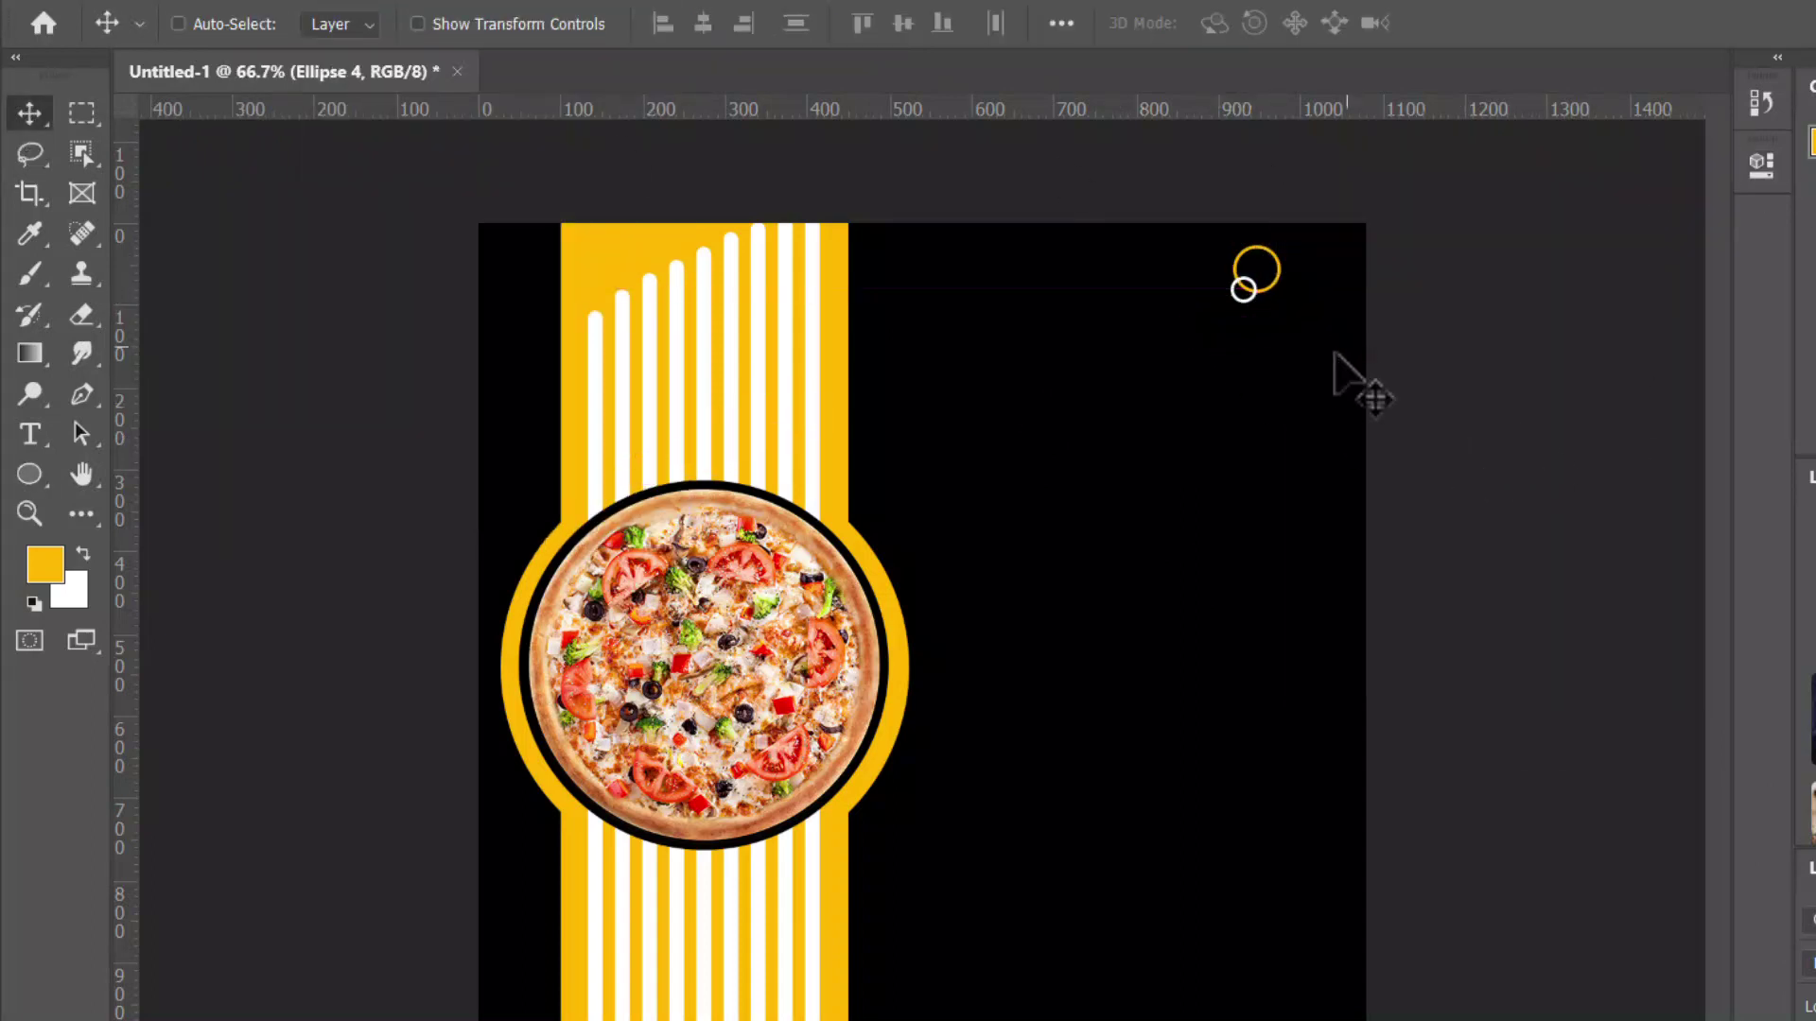
{"action": "left_click", "coordinate": [1811, 1018], "text": "shift"}
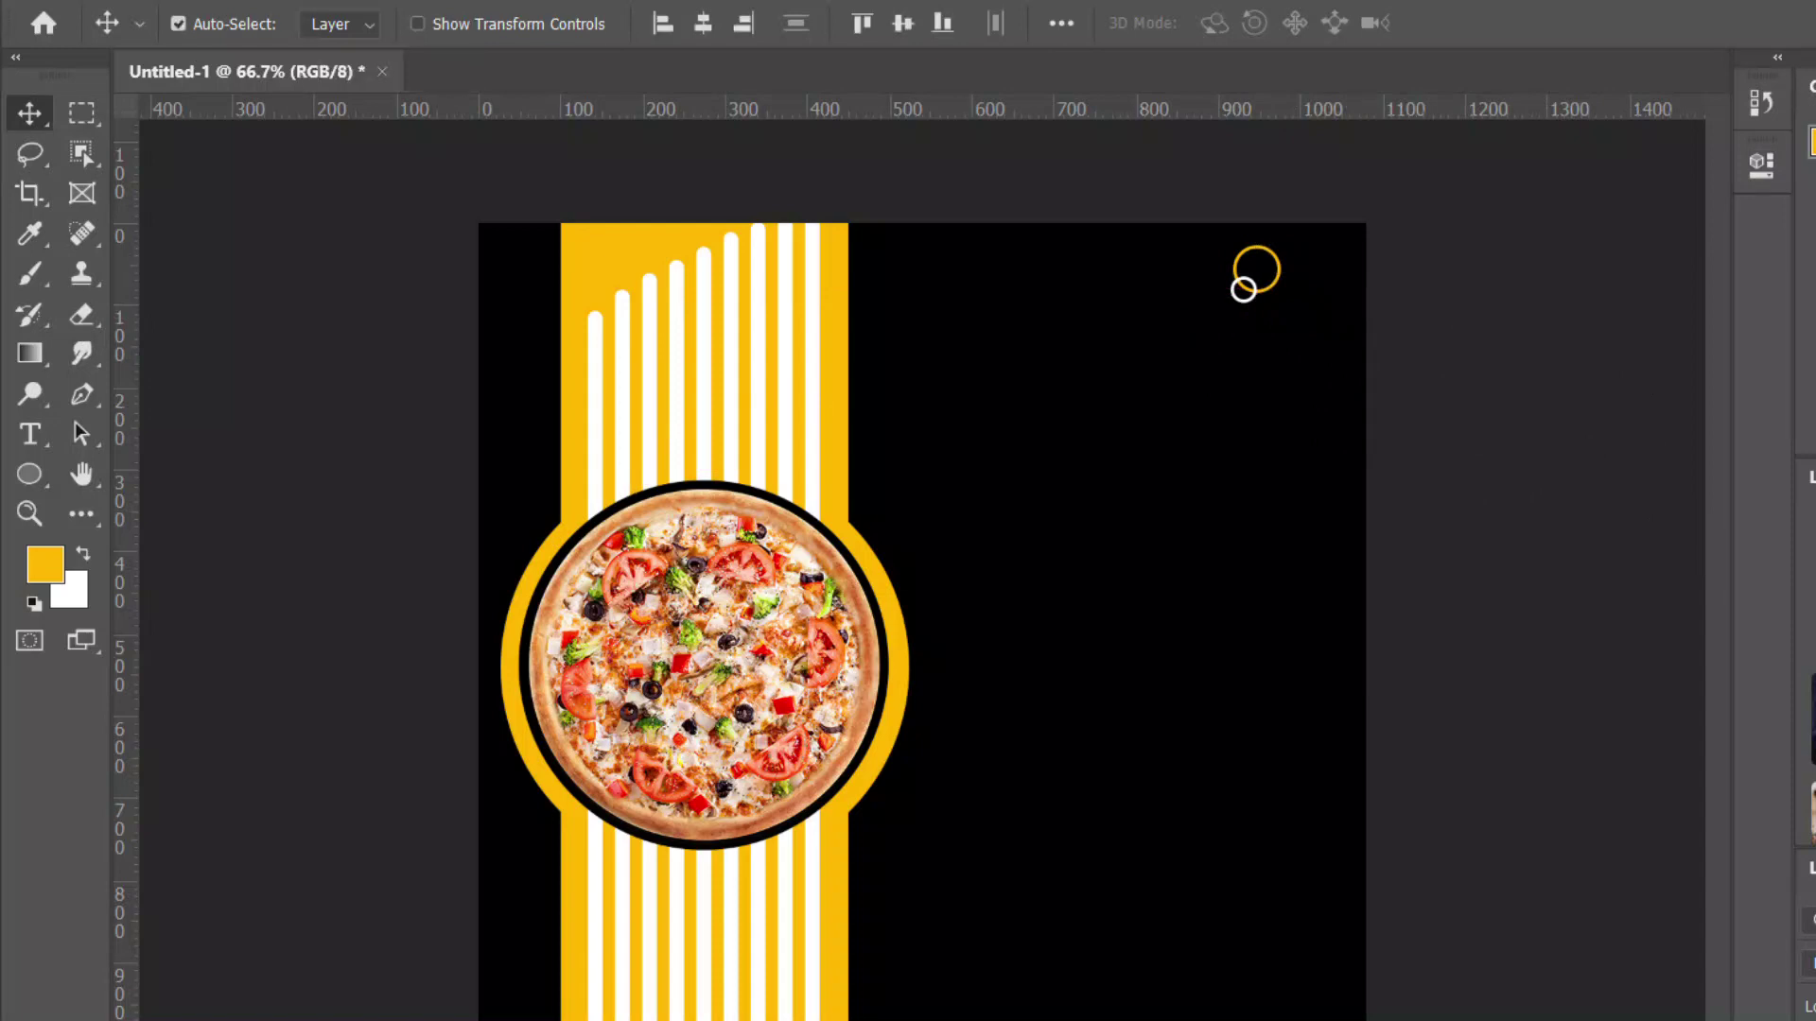
{"action": "key", "text": "ctrl+g"}
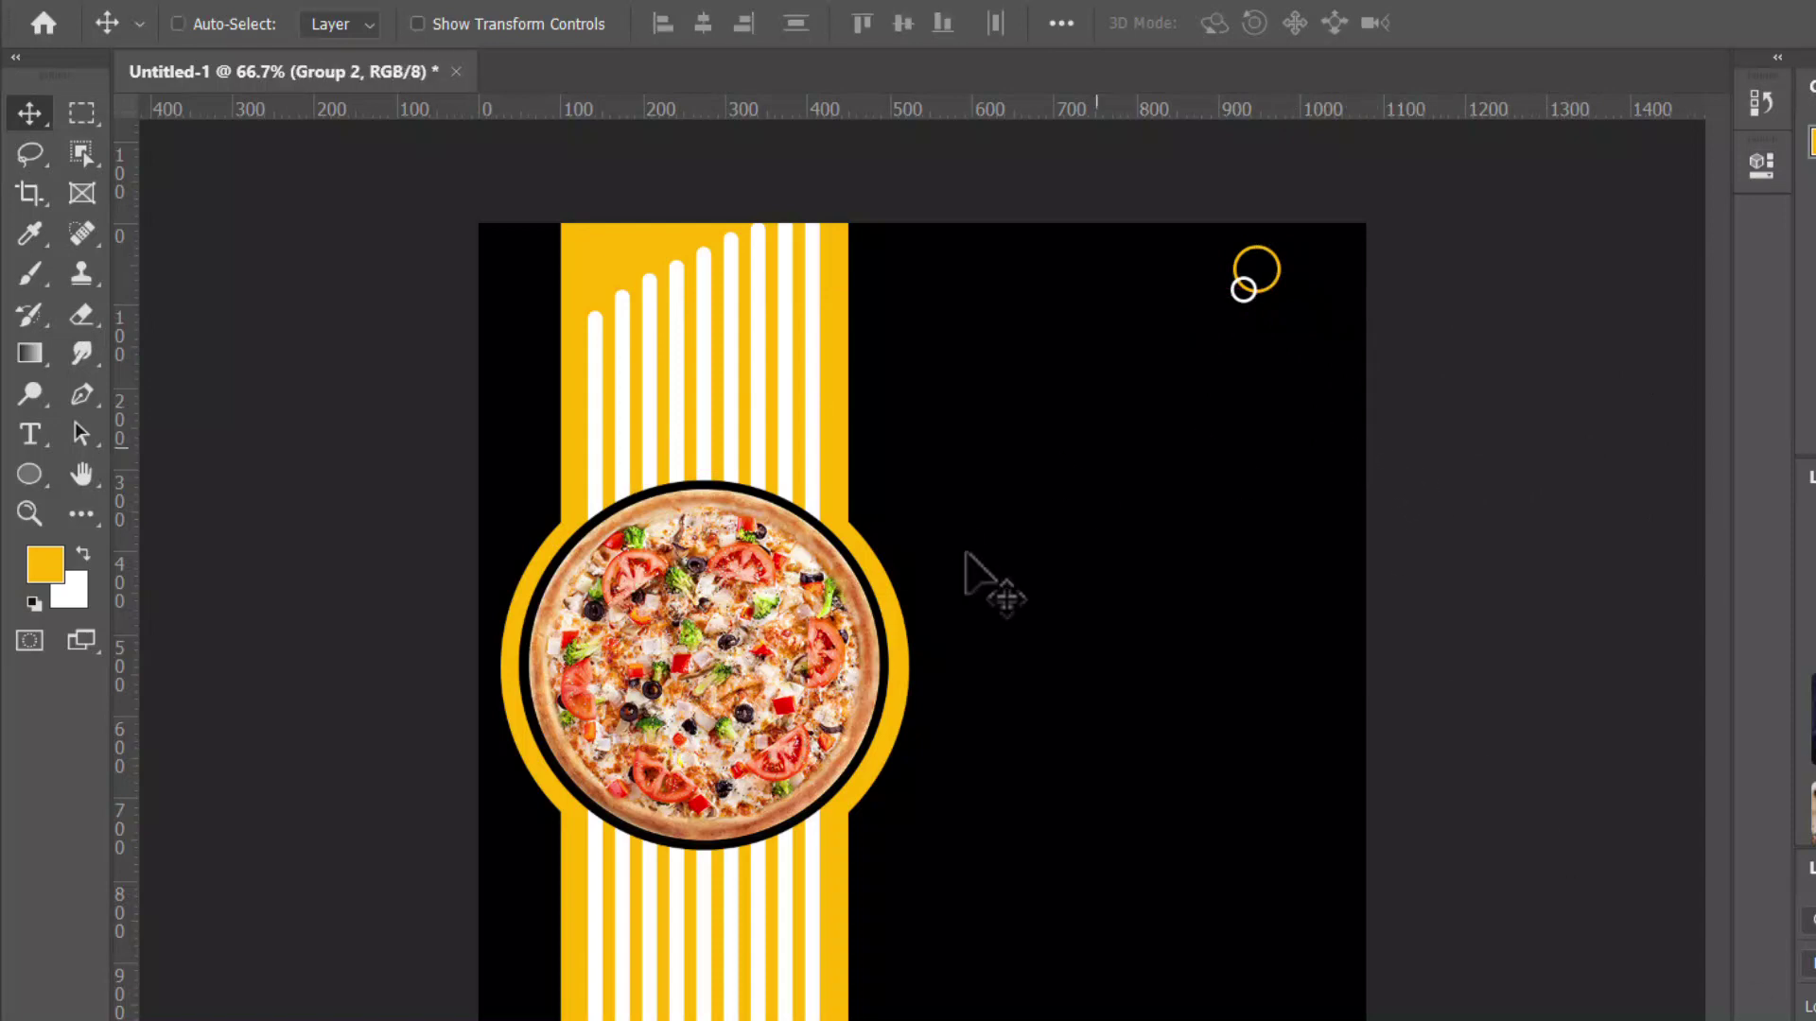
Add the white text "IT'S PIZA TIME" on the black area right of the strip, below the small circles
{"action": "left_click", "coordinate": [29, 435]}
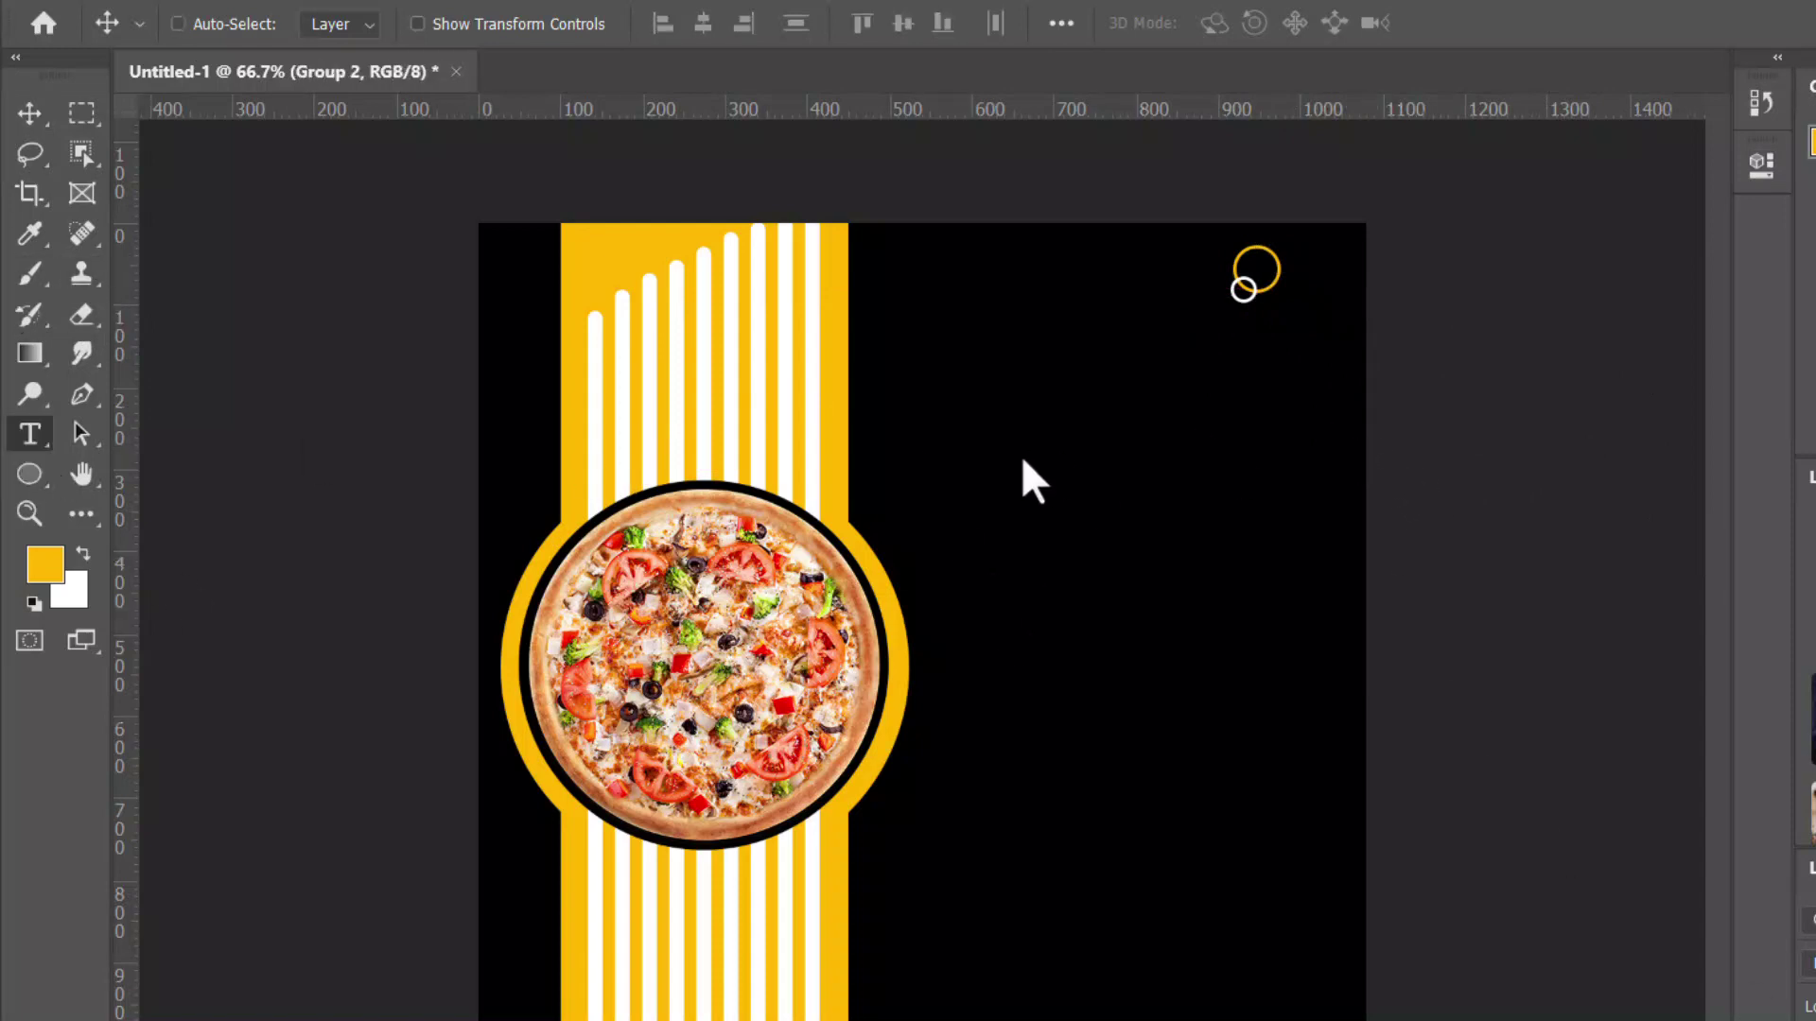
{"action": "left_click", "coordinate": [1015, 402]}
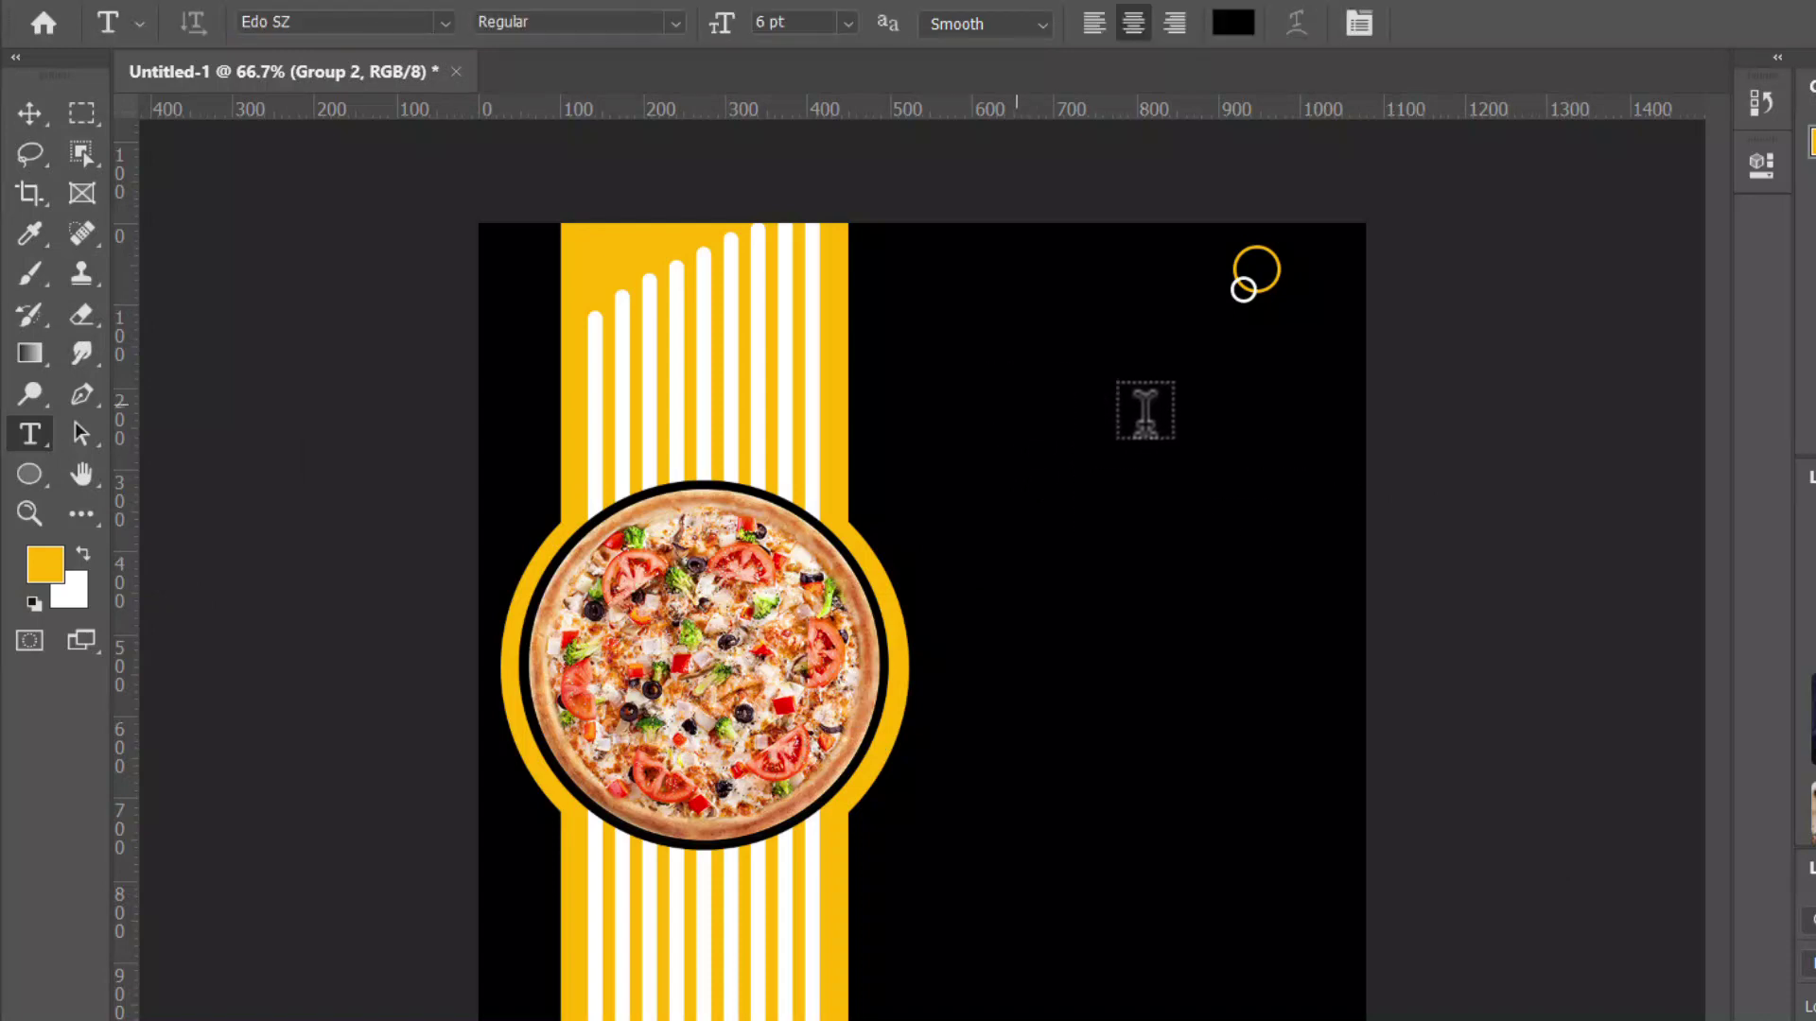
{"action": "left_click", "coordinate": [1227, 24]}
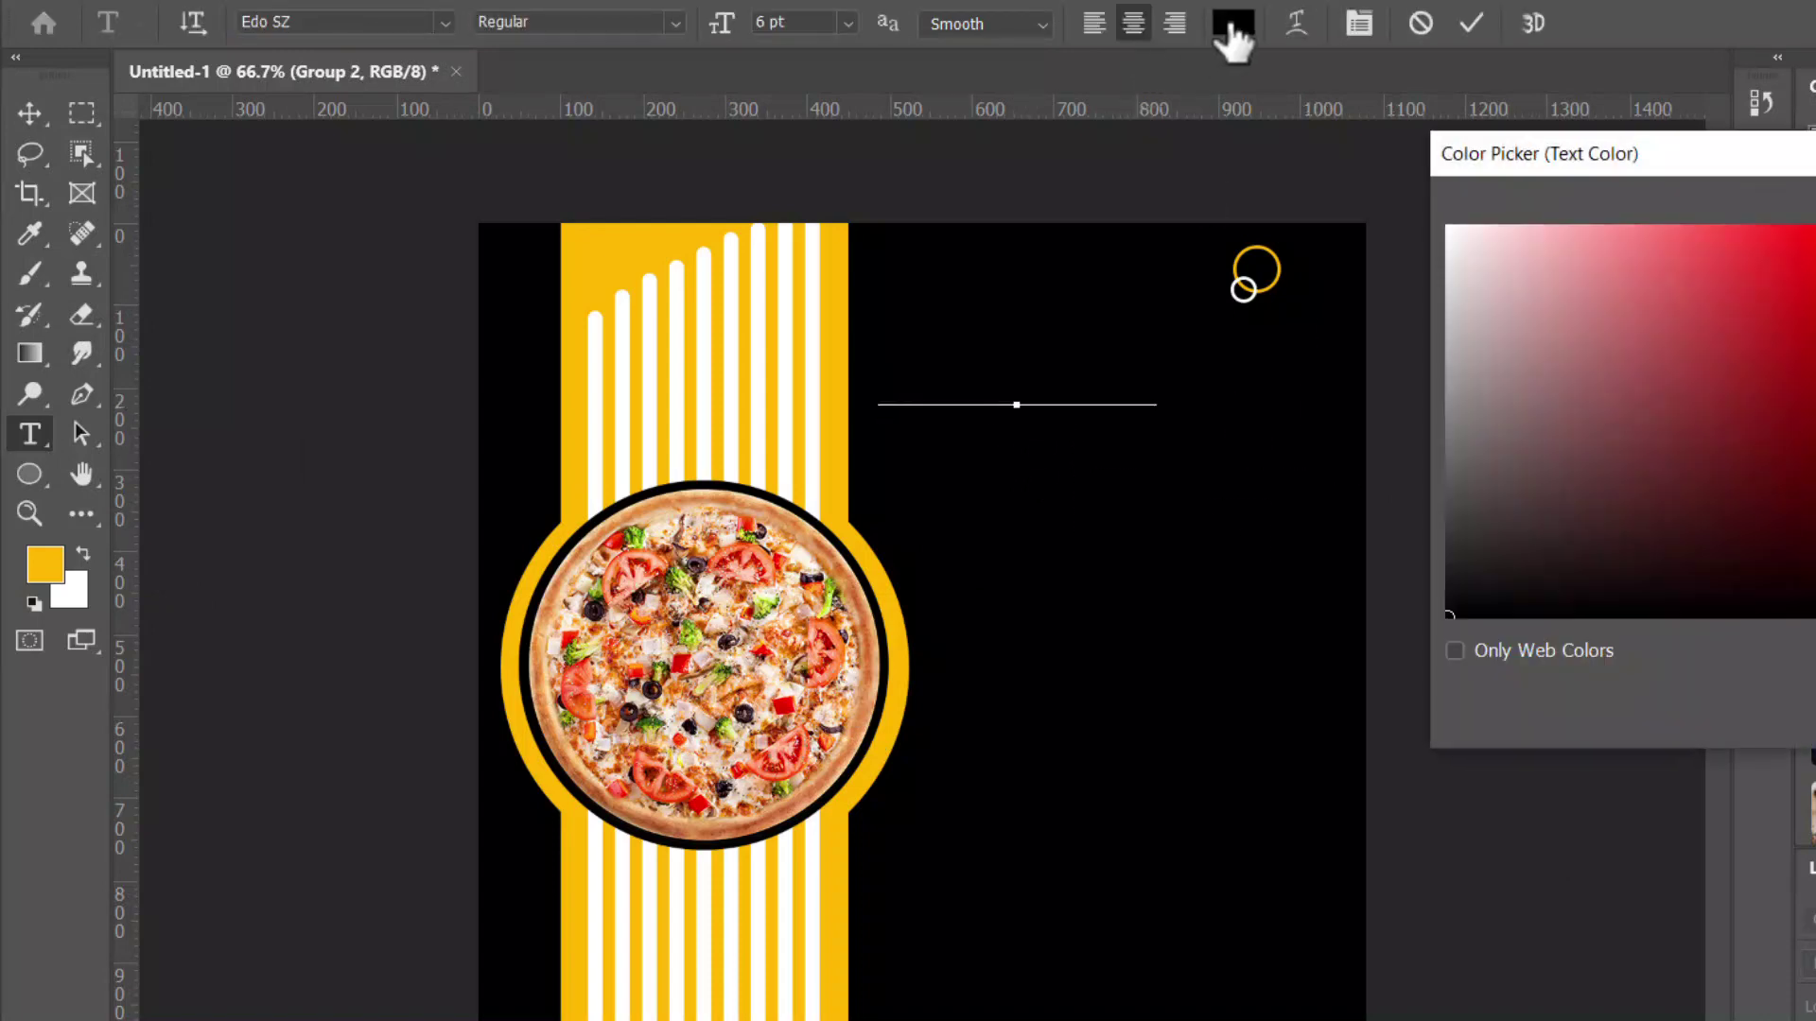
{"action": "left_click", "coordinate": [1243, 288]}
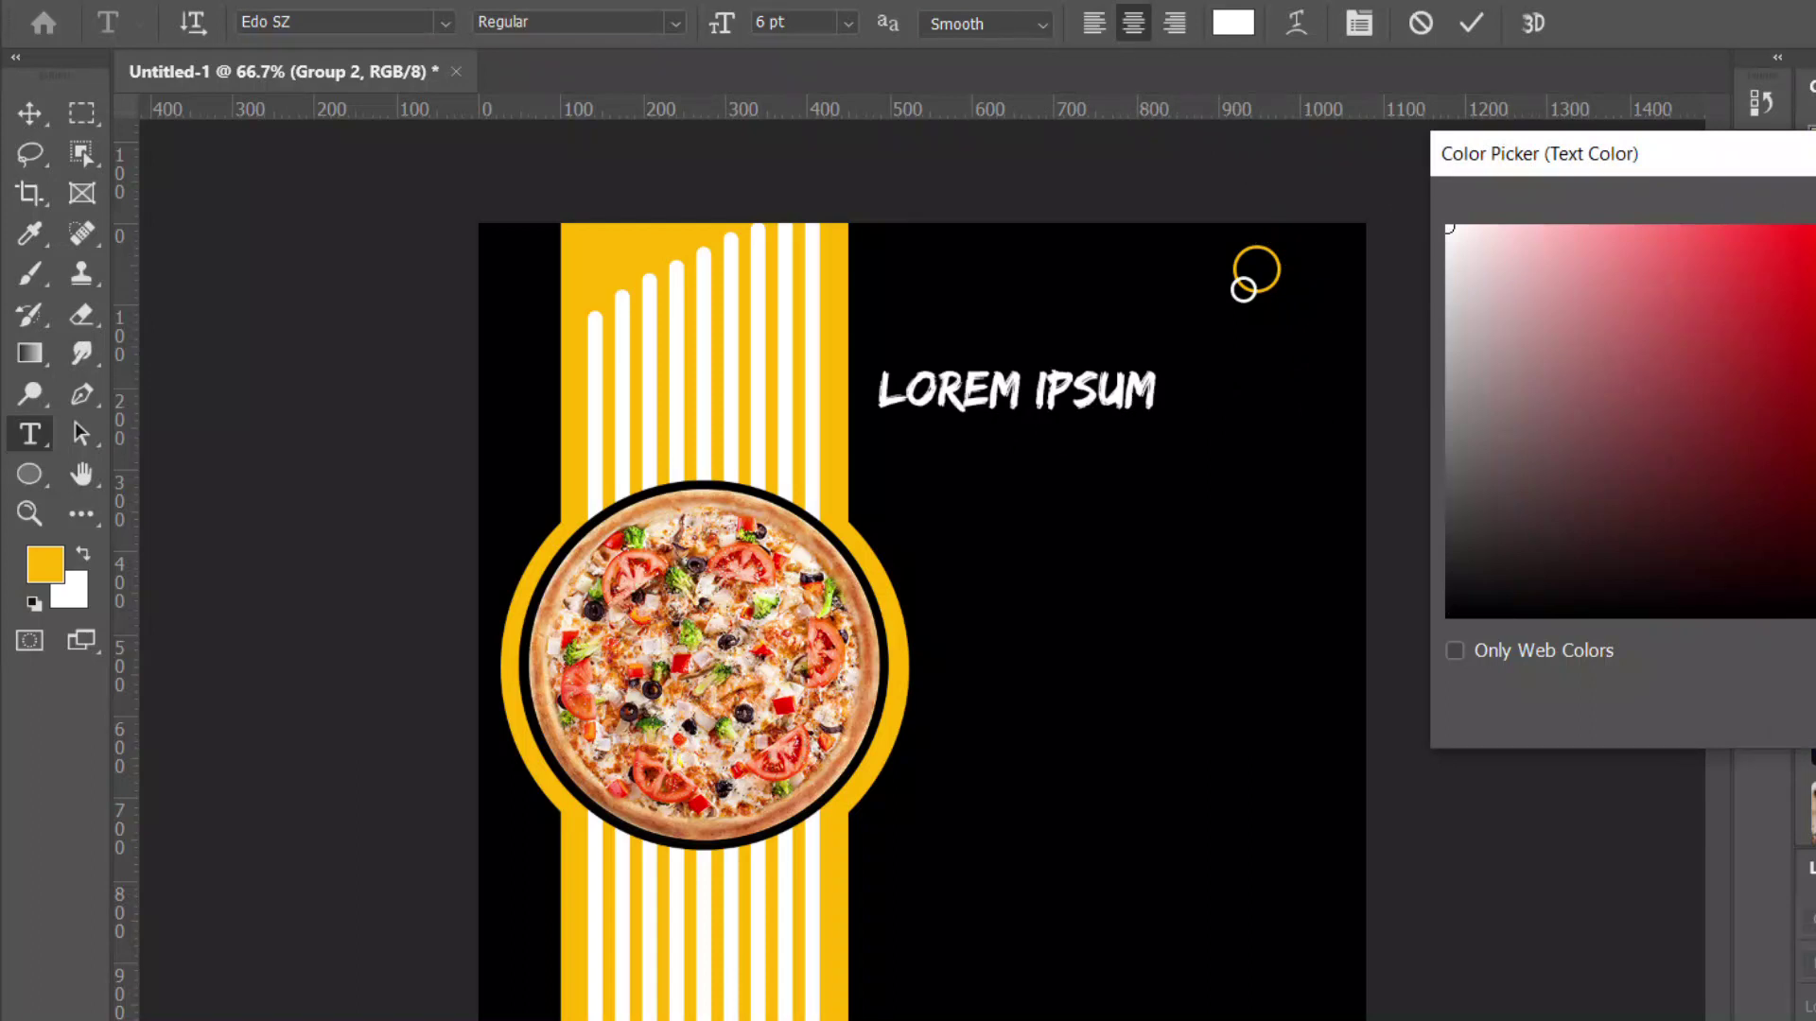
{"action": "key", "text": "Return"}
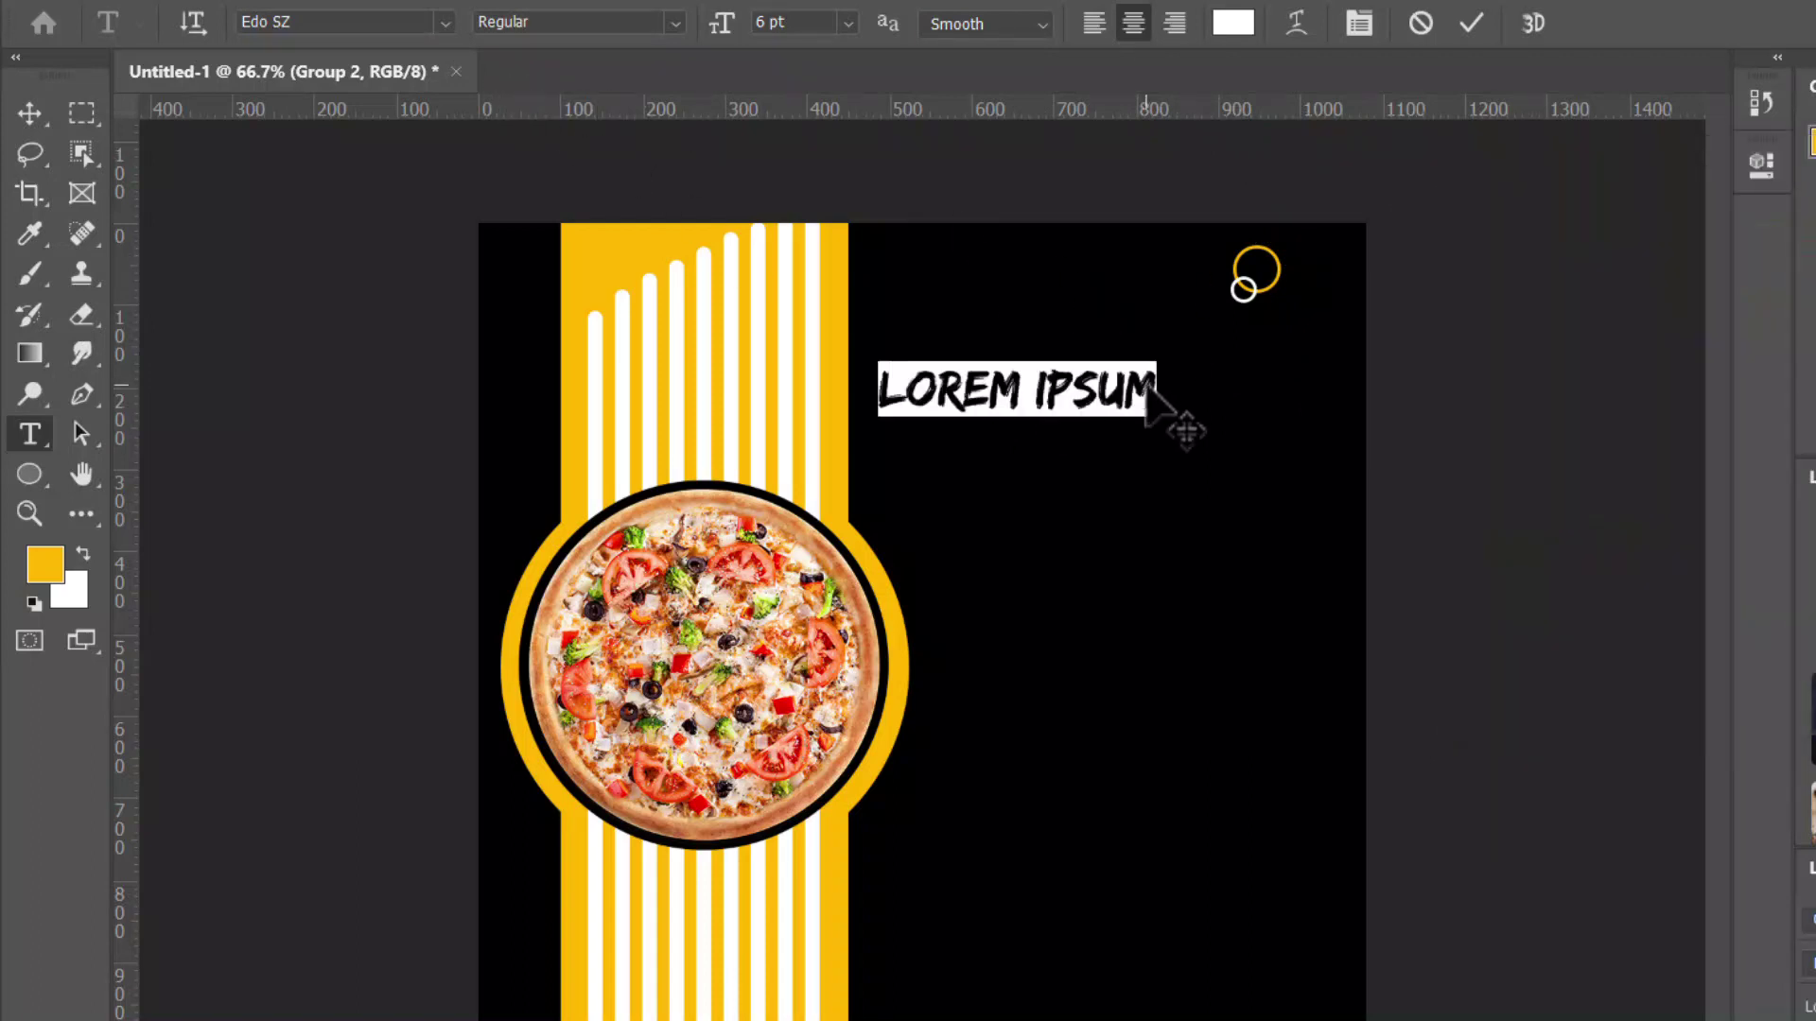
{"action": "key", "text": "BackSpace"}
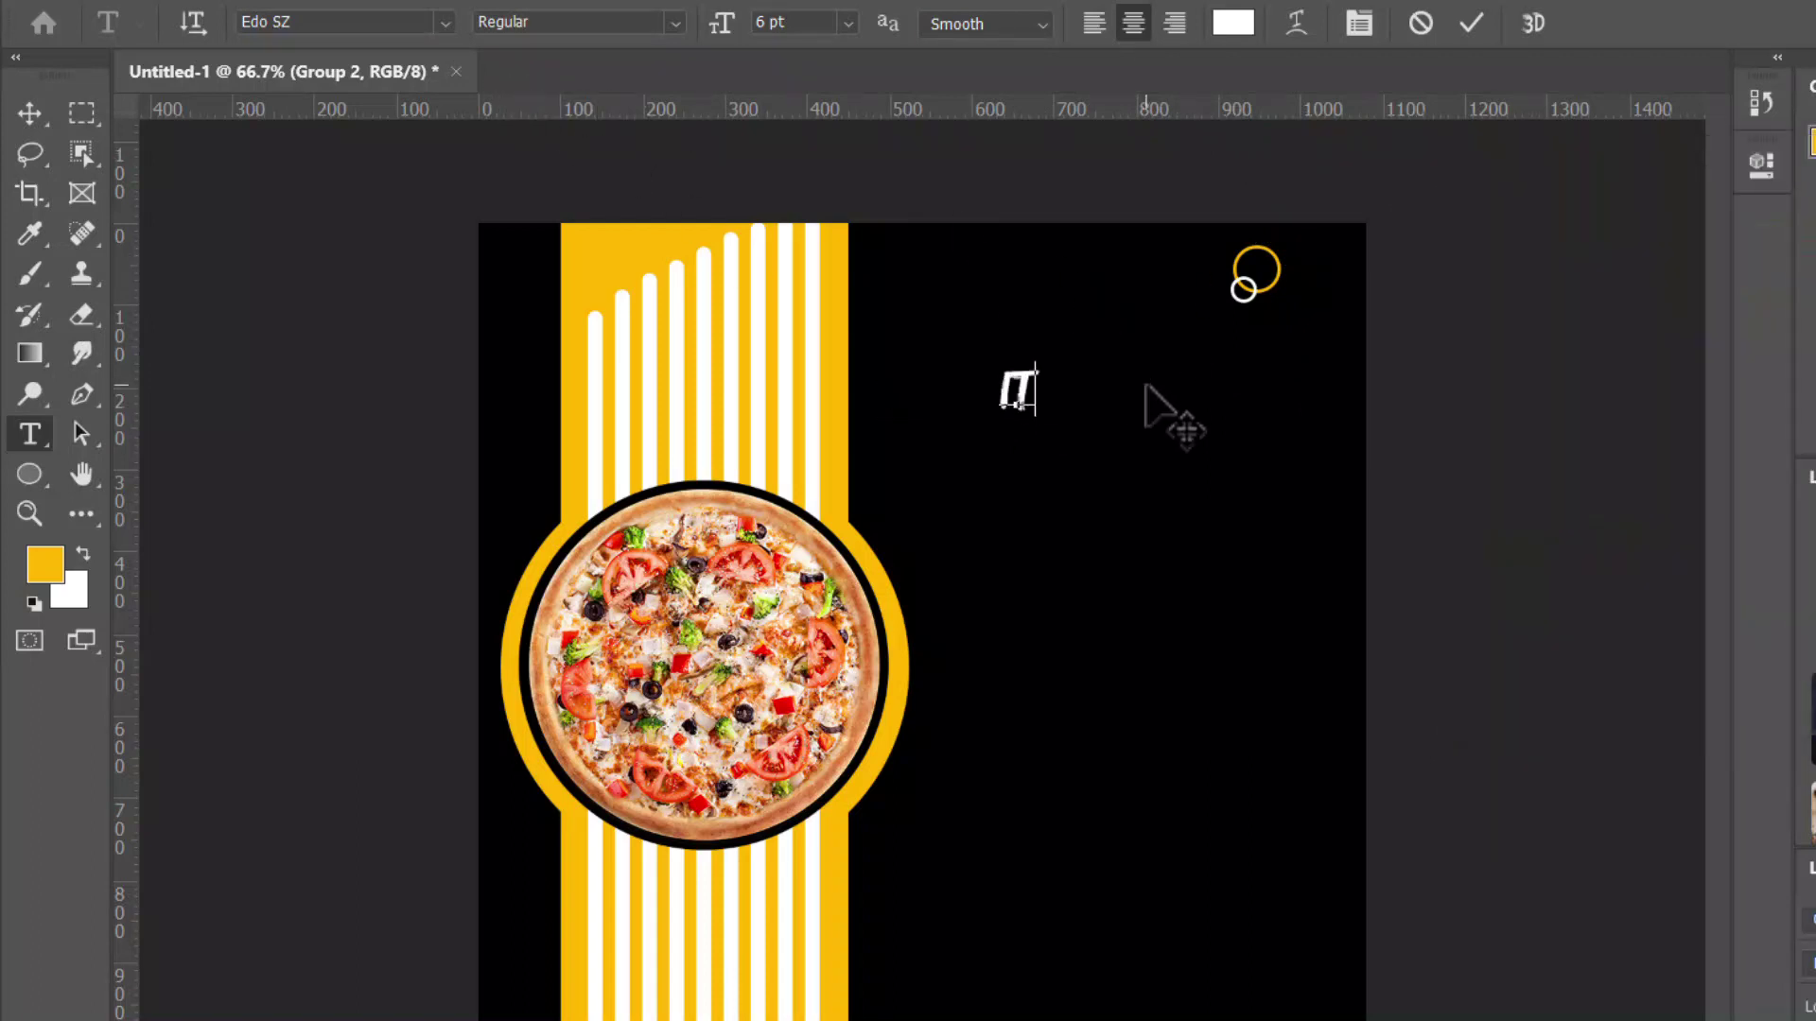
{"action": "type", "text": "IT'S PIZA"}
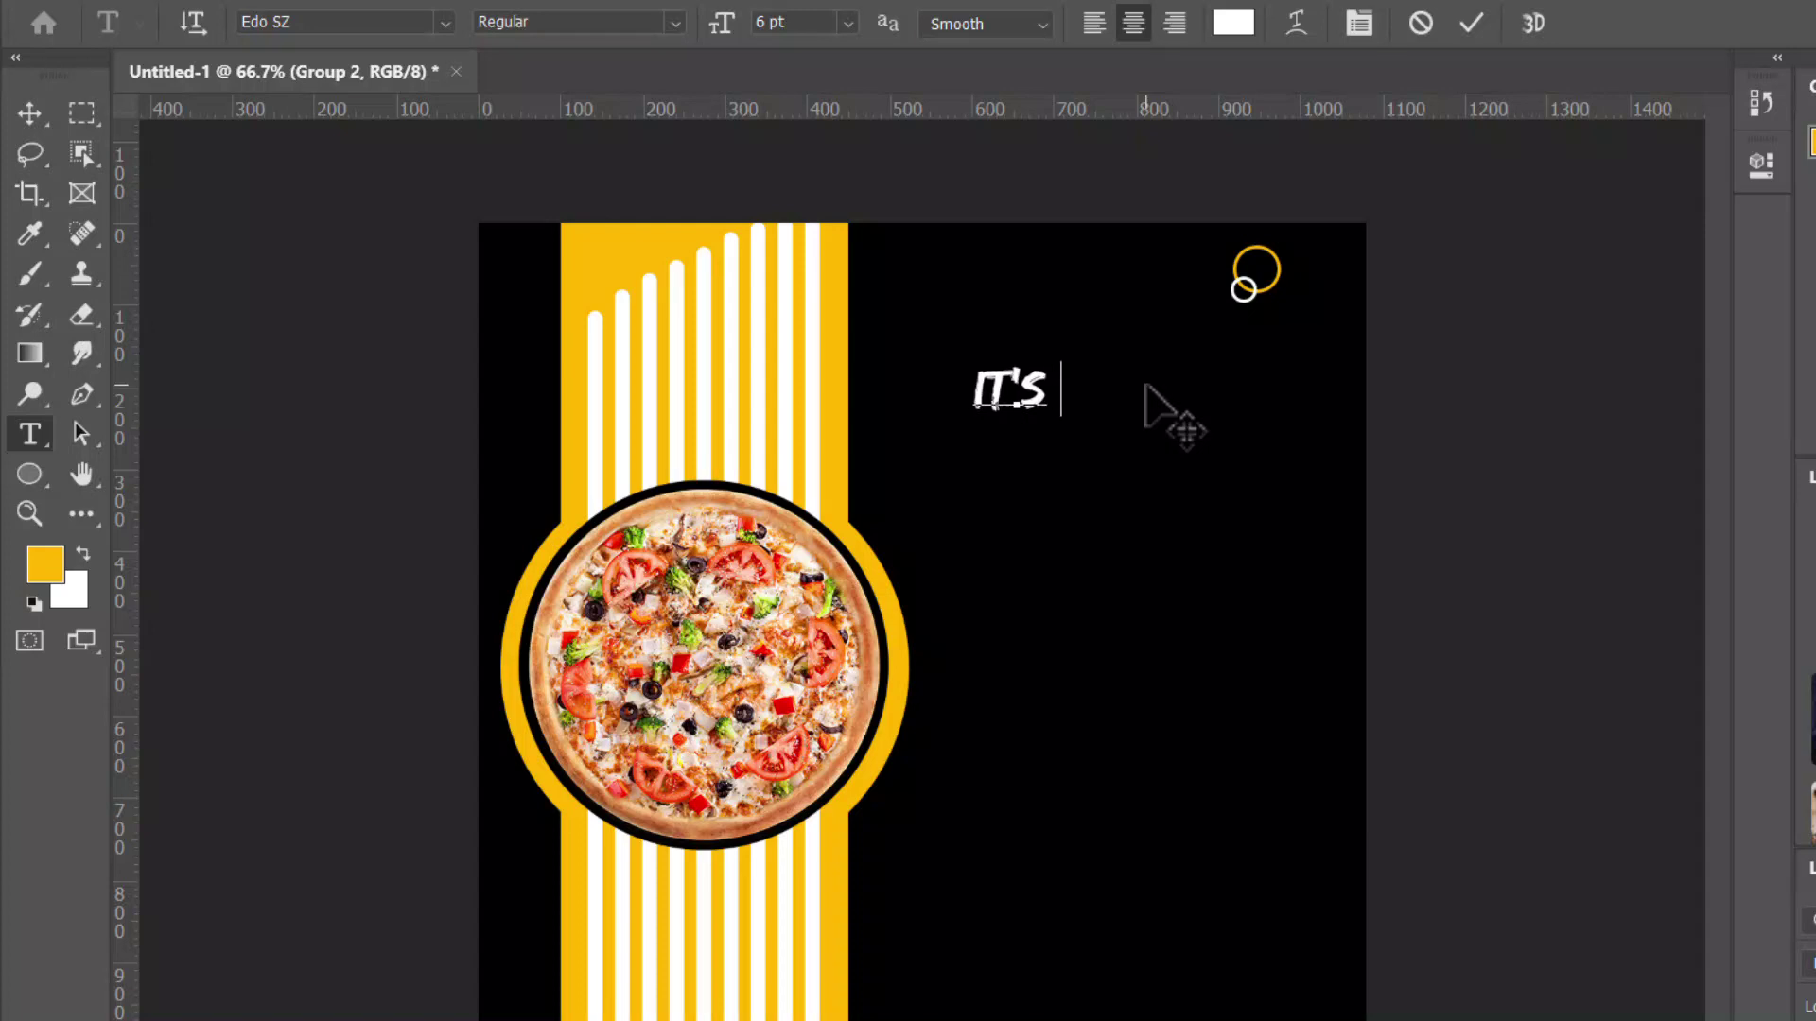
{"action": "type", "text": " TIME"}
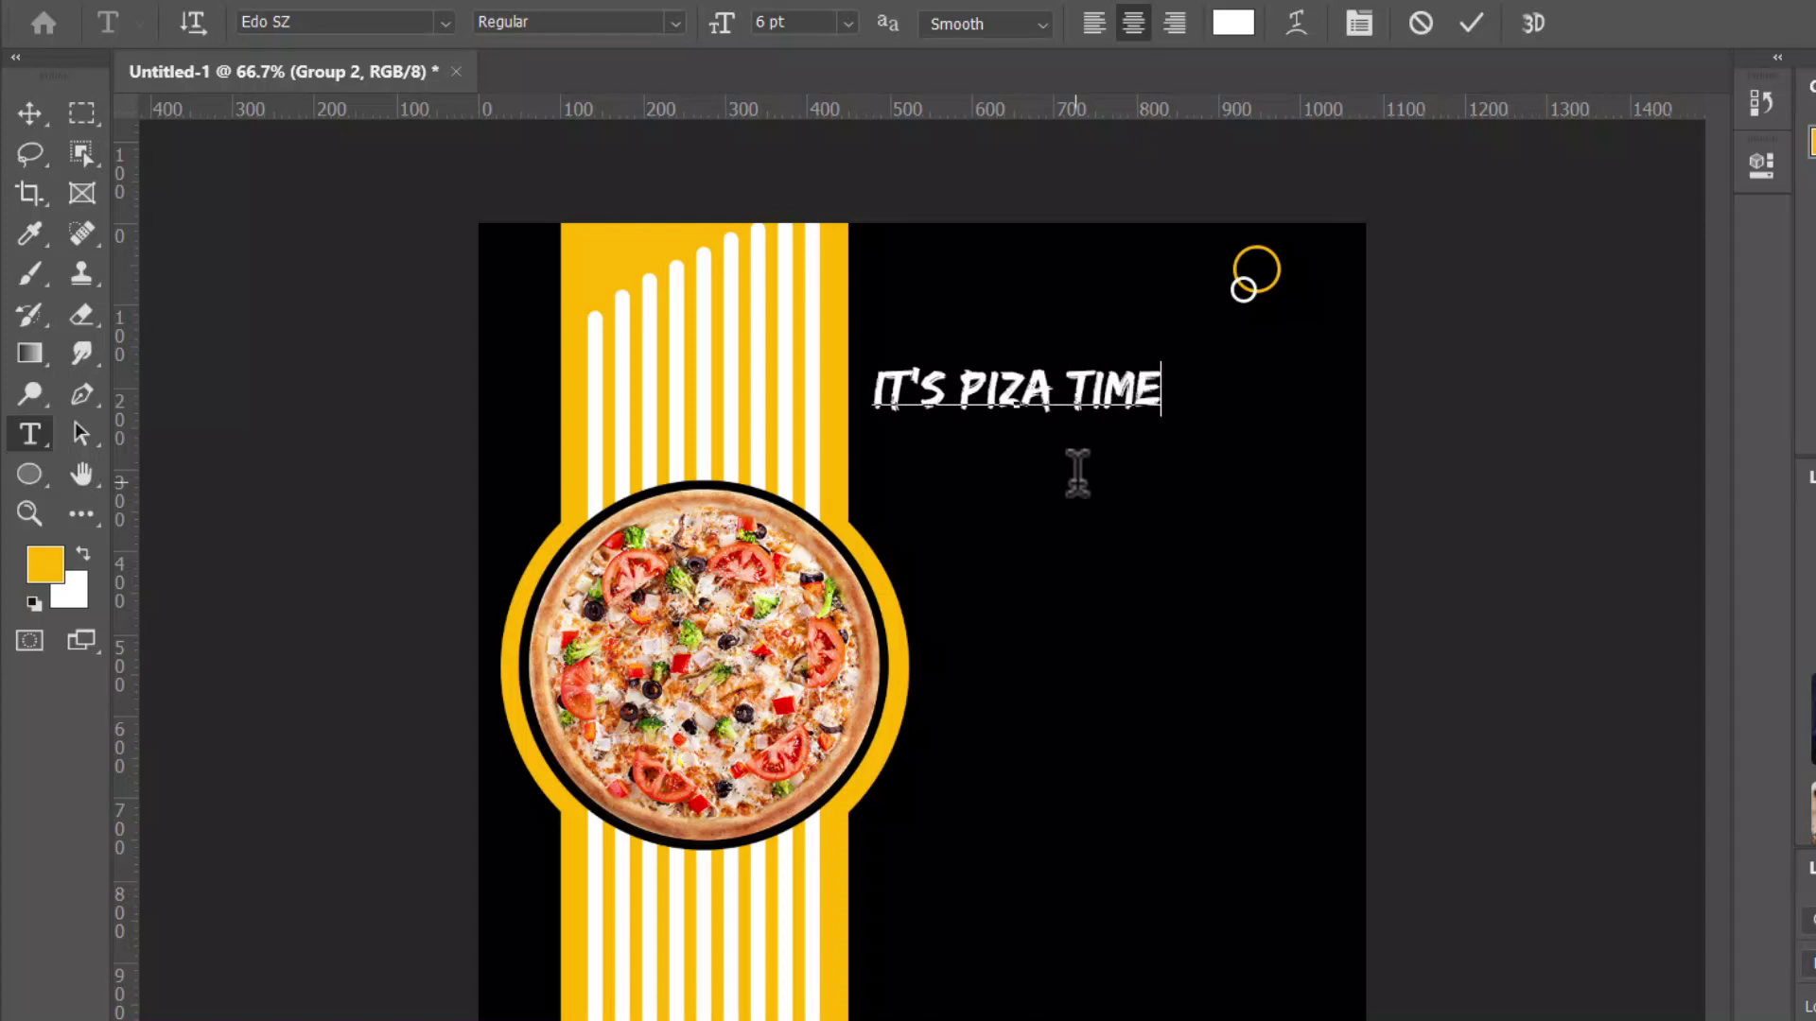
{"action": "left_click", "coordinate": [1470, 23]}
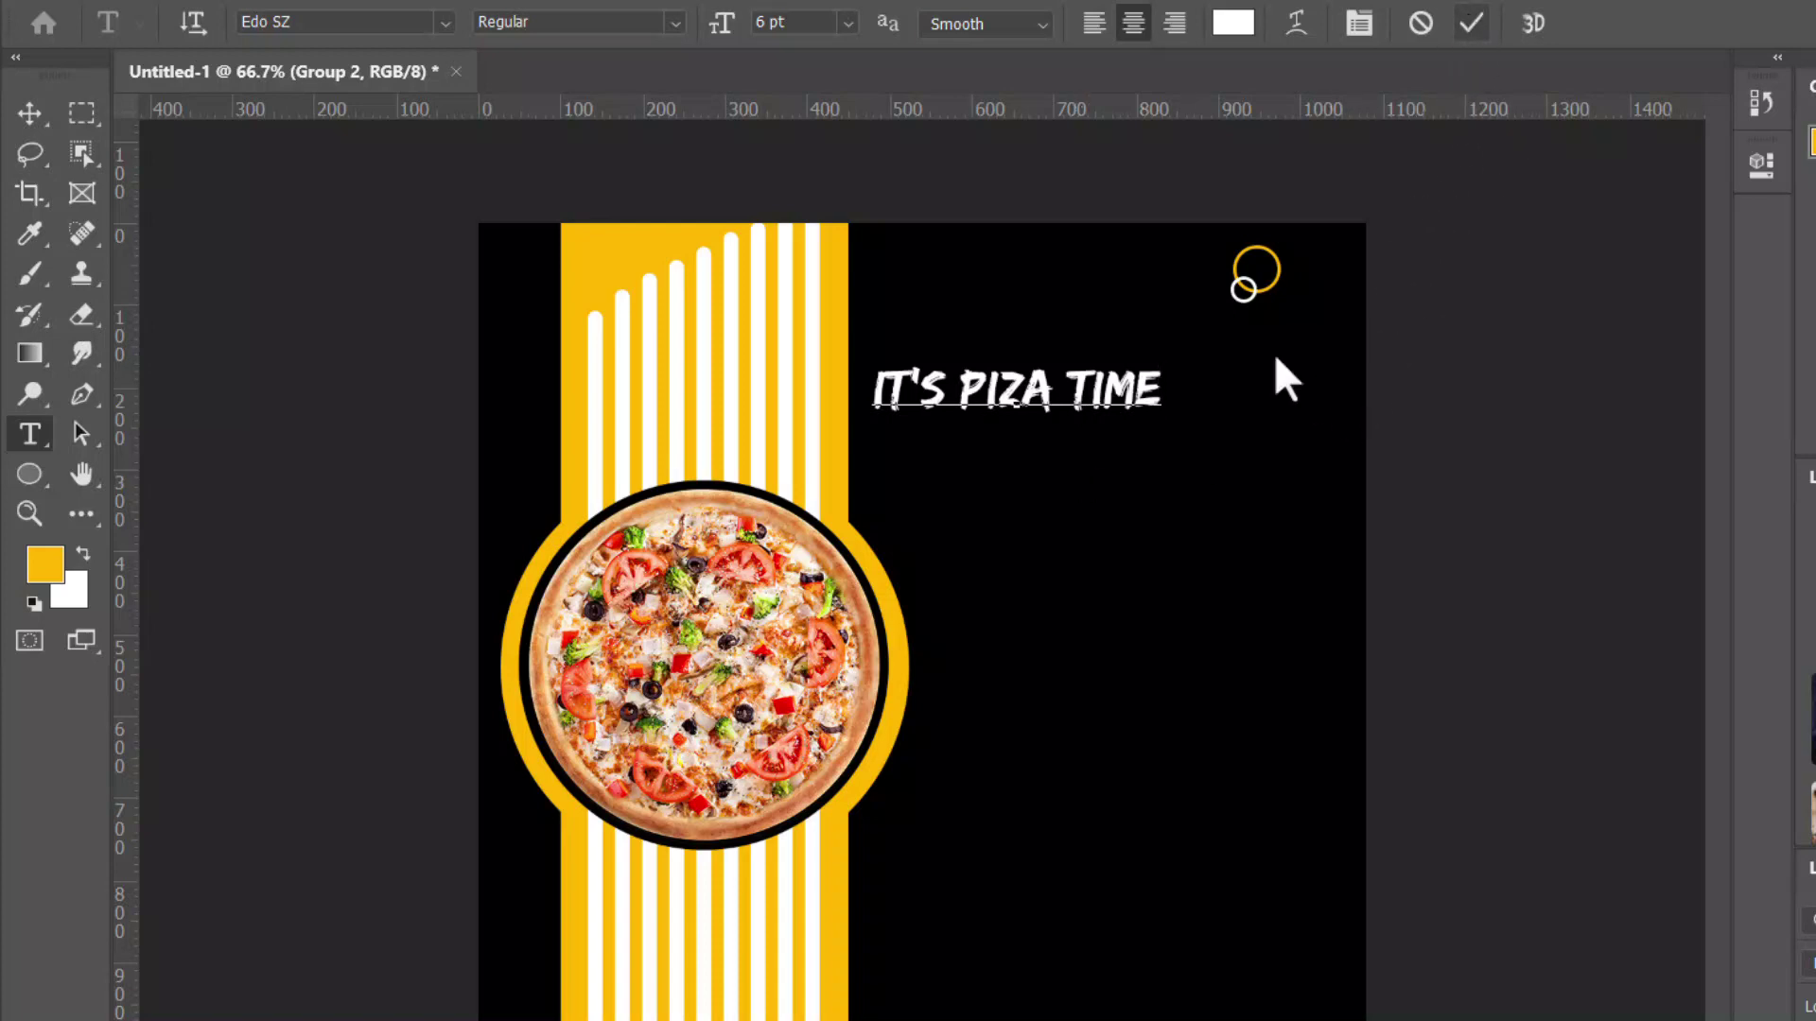
{"action": "left_click", "coordinate": [1018, 378]}
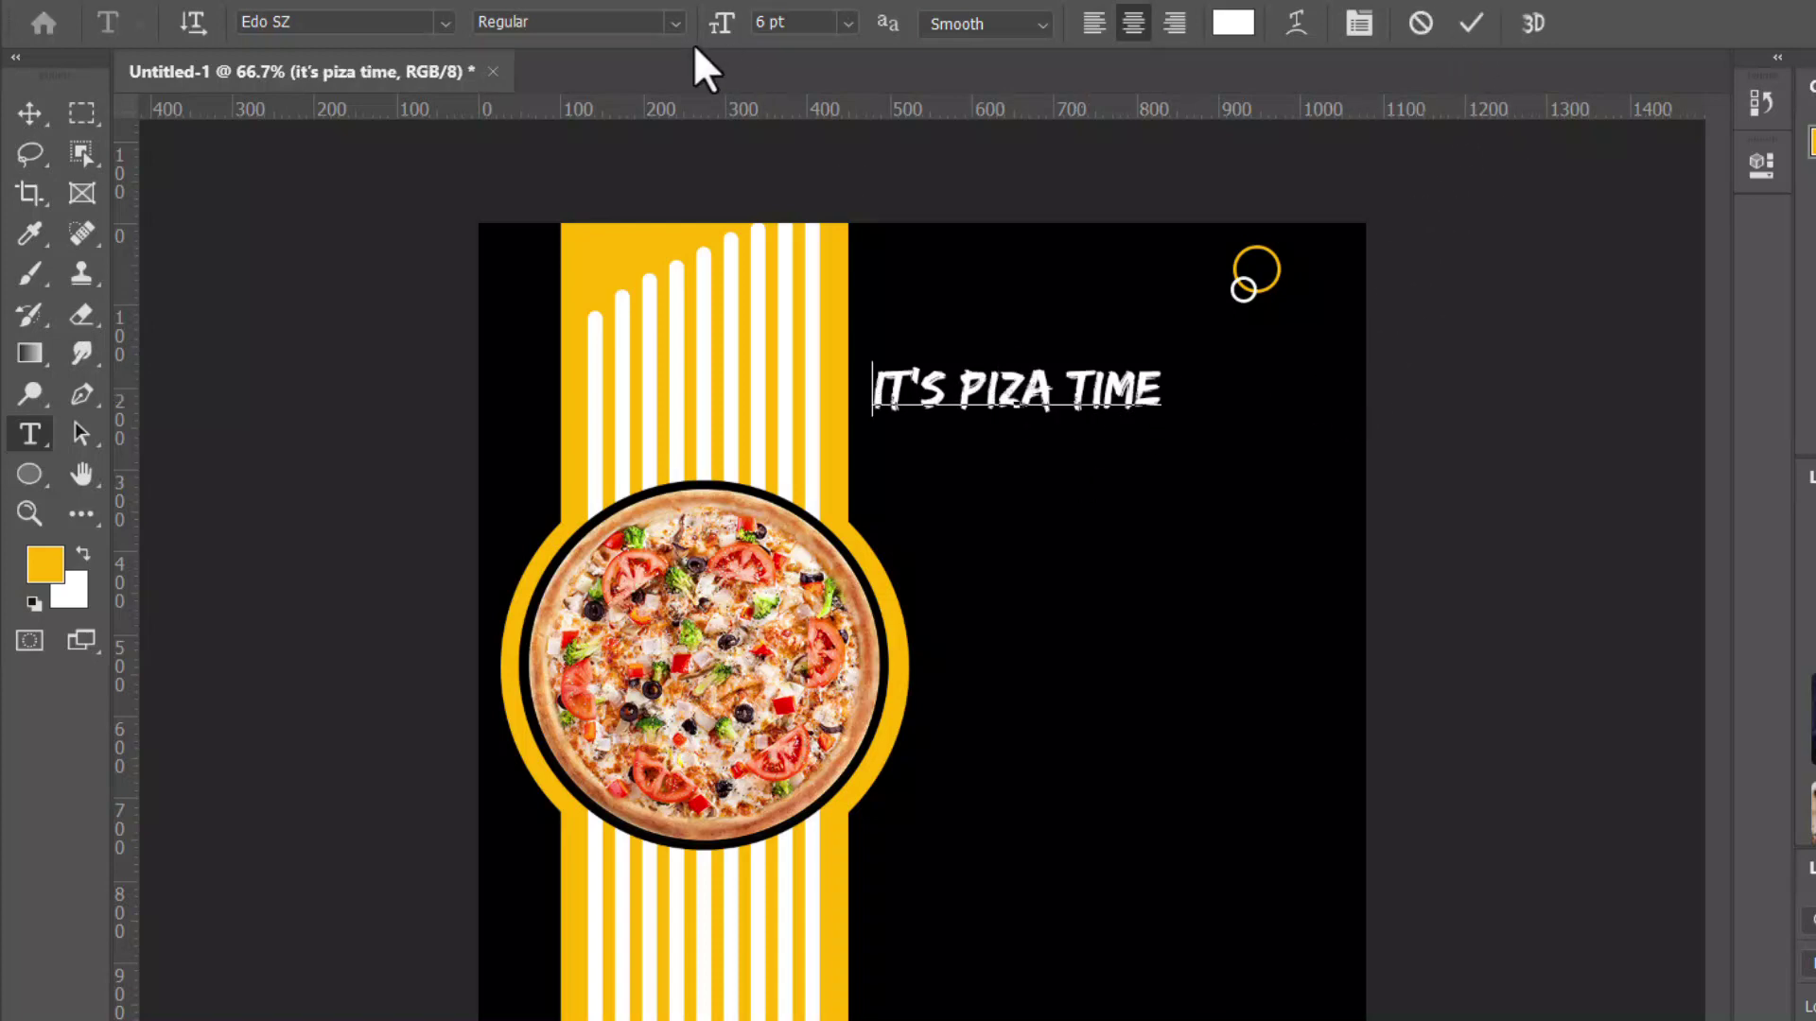
{"action": "key", "text": "ctrl+a"}
{"action": "left_click", "coordinate": [676, 21]}
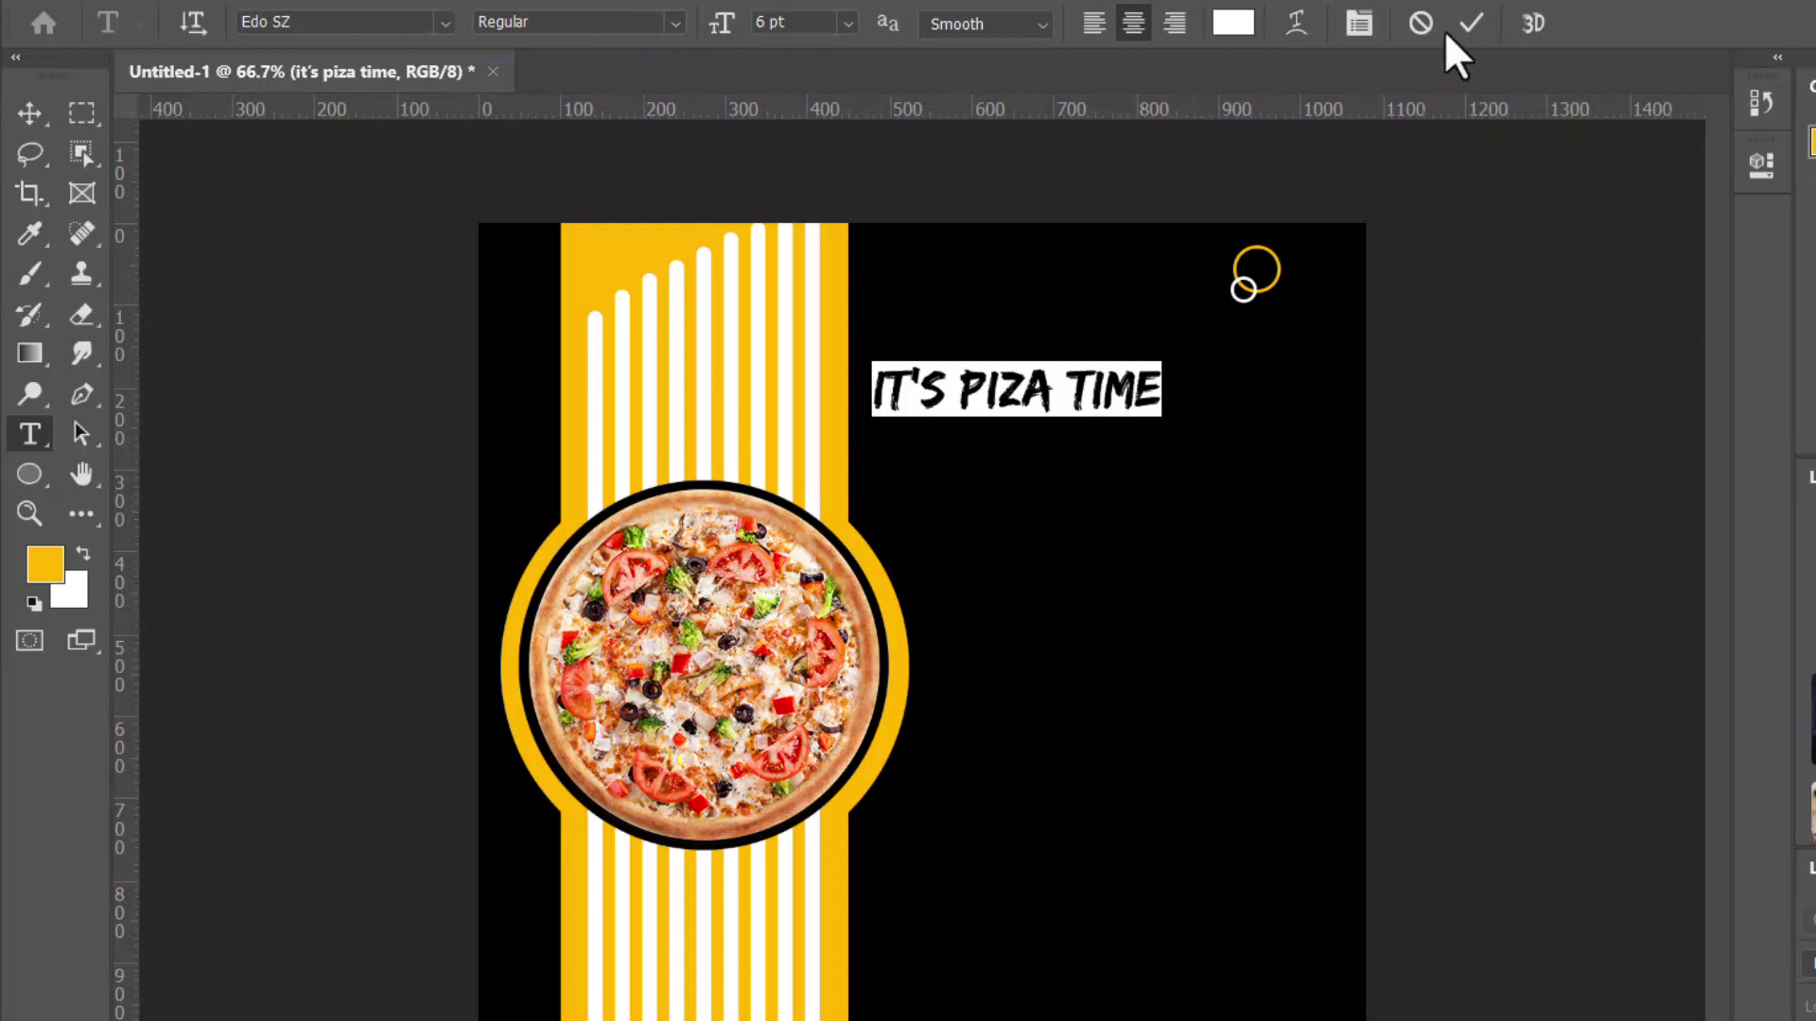
Enlarge the headline text to about 114% width and 125% height and place it near the canvas's right edge below the circles
{"action": "left_click", "coordinate": [28, 113]}
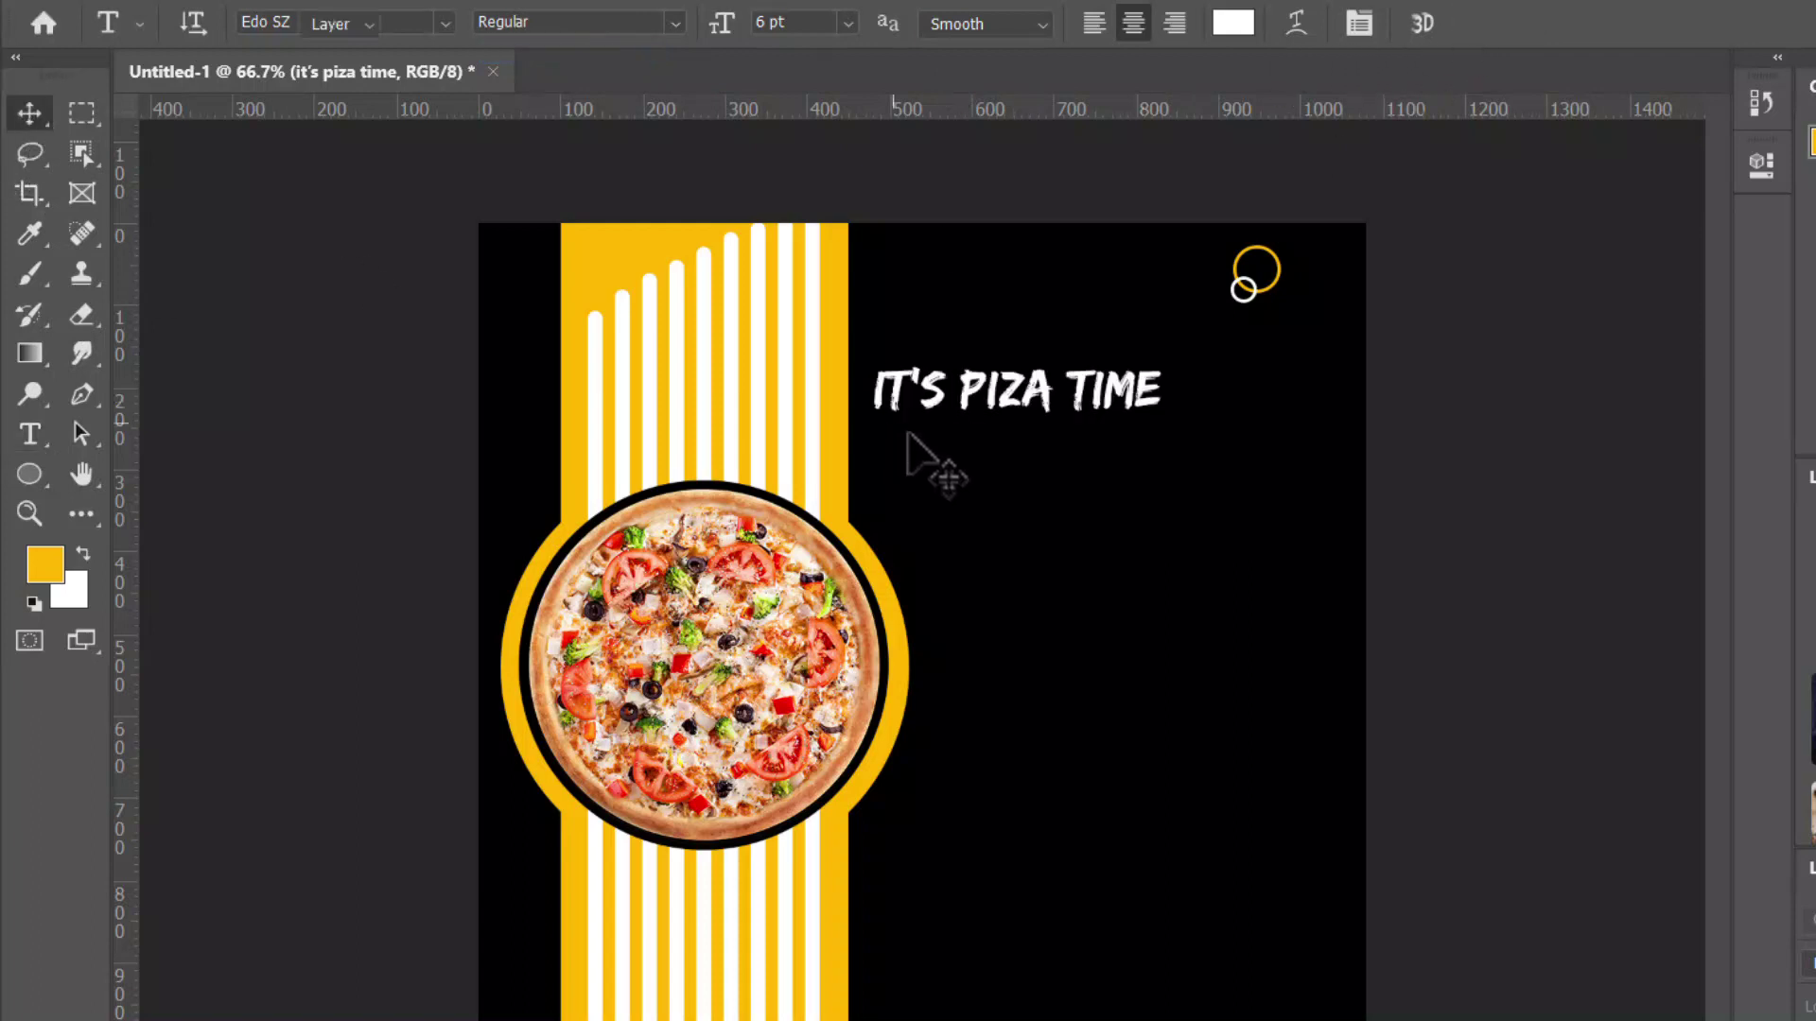
{"action": "left_click_drag", "start_coordinate": [1052, 390], "coordinate": [1196, 380]}
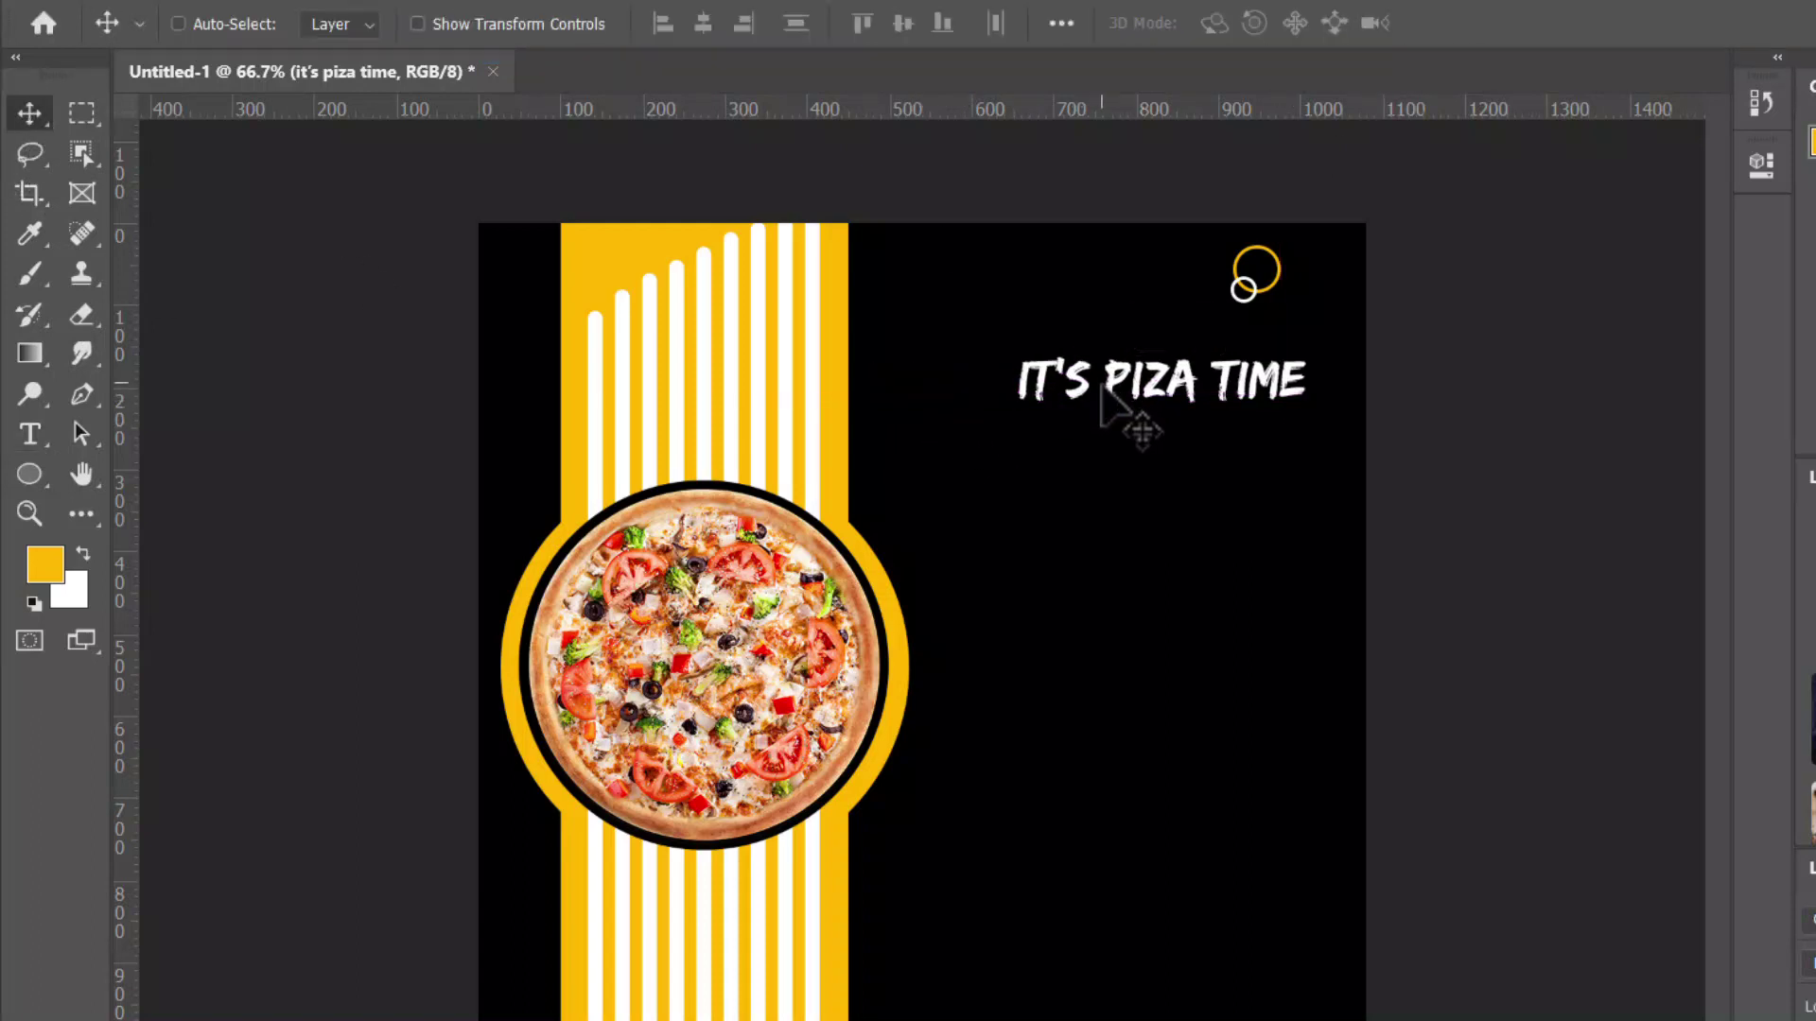
{"action": "key", "text": "ctrl+t"}
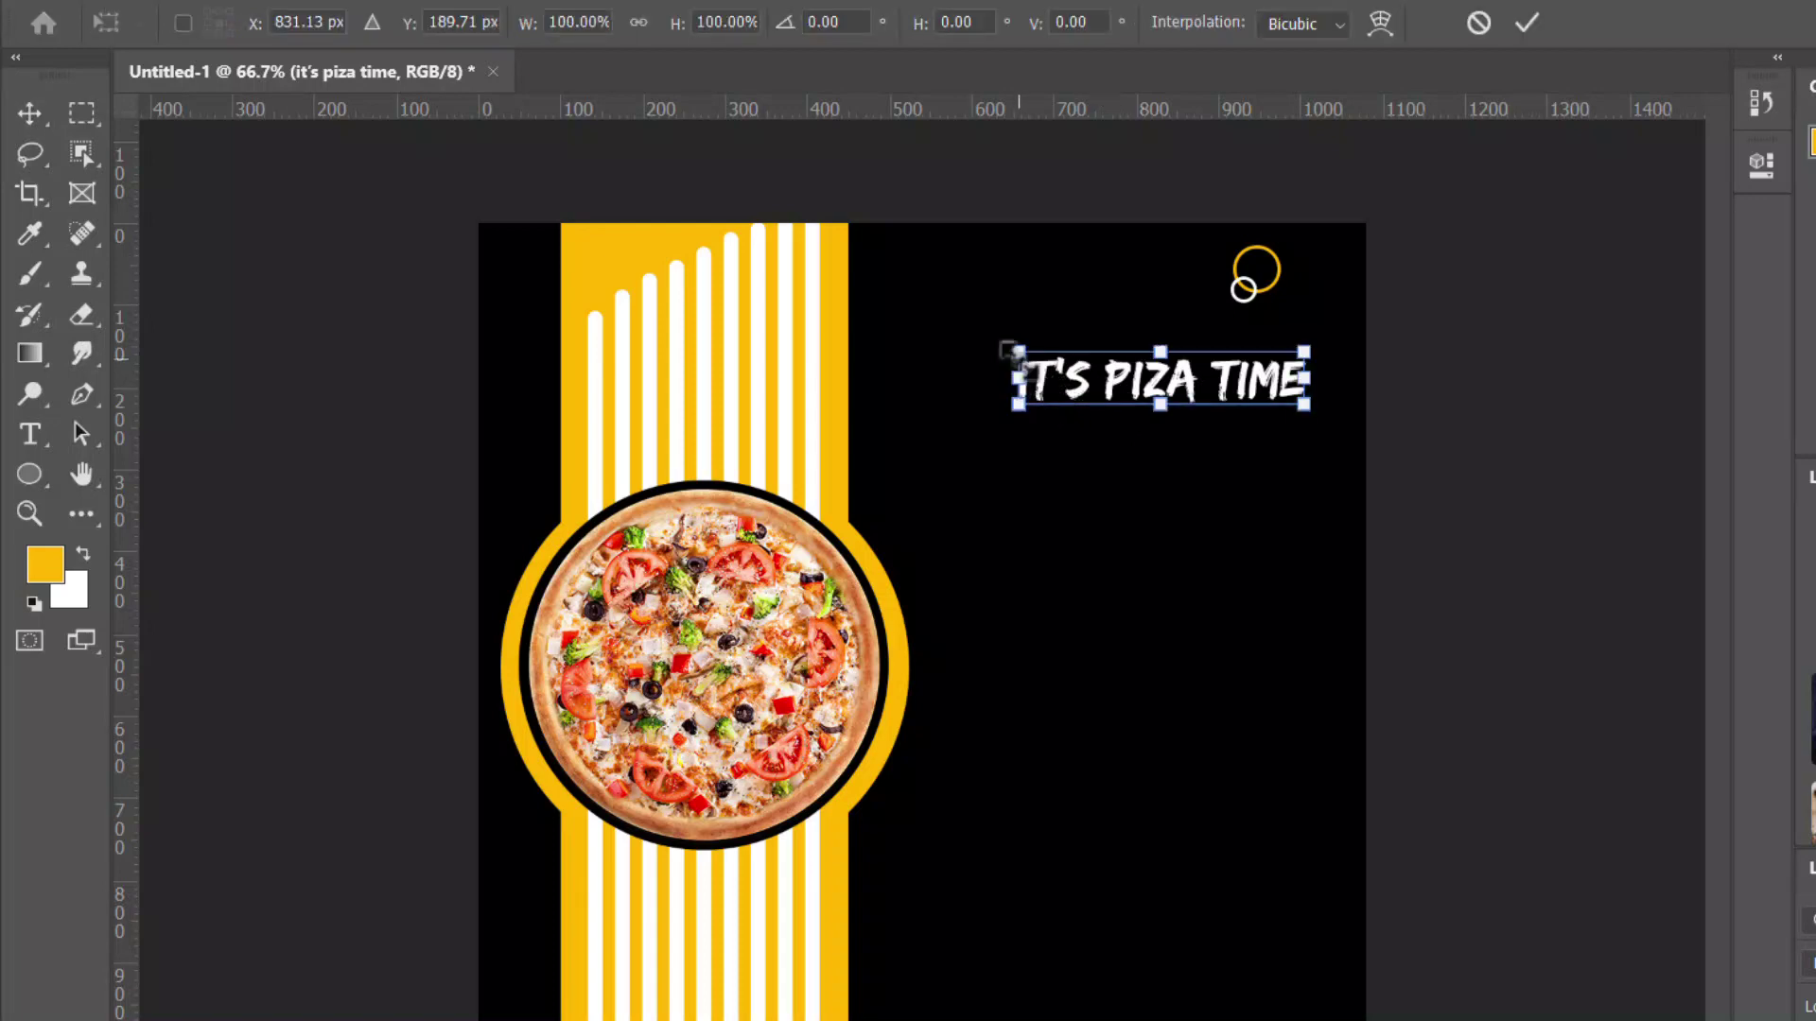
{"action": "left_click_drag", "start_coordinate": [1016, 351], "coordinate": [975, 335]}
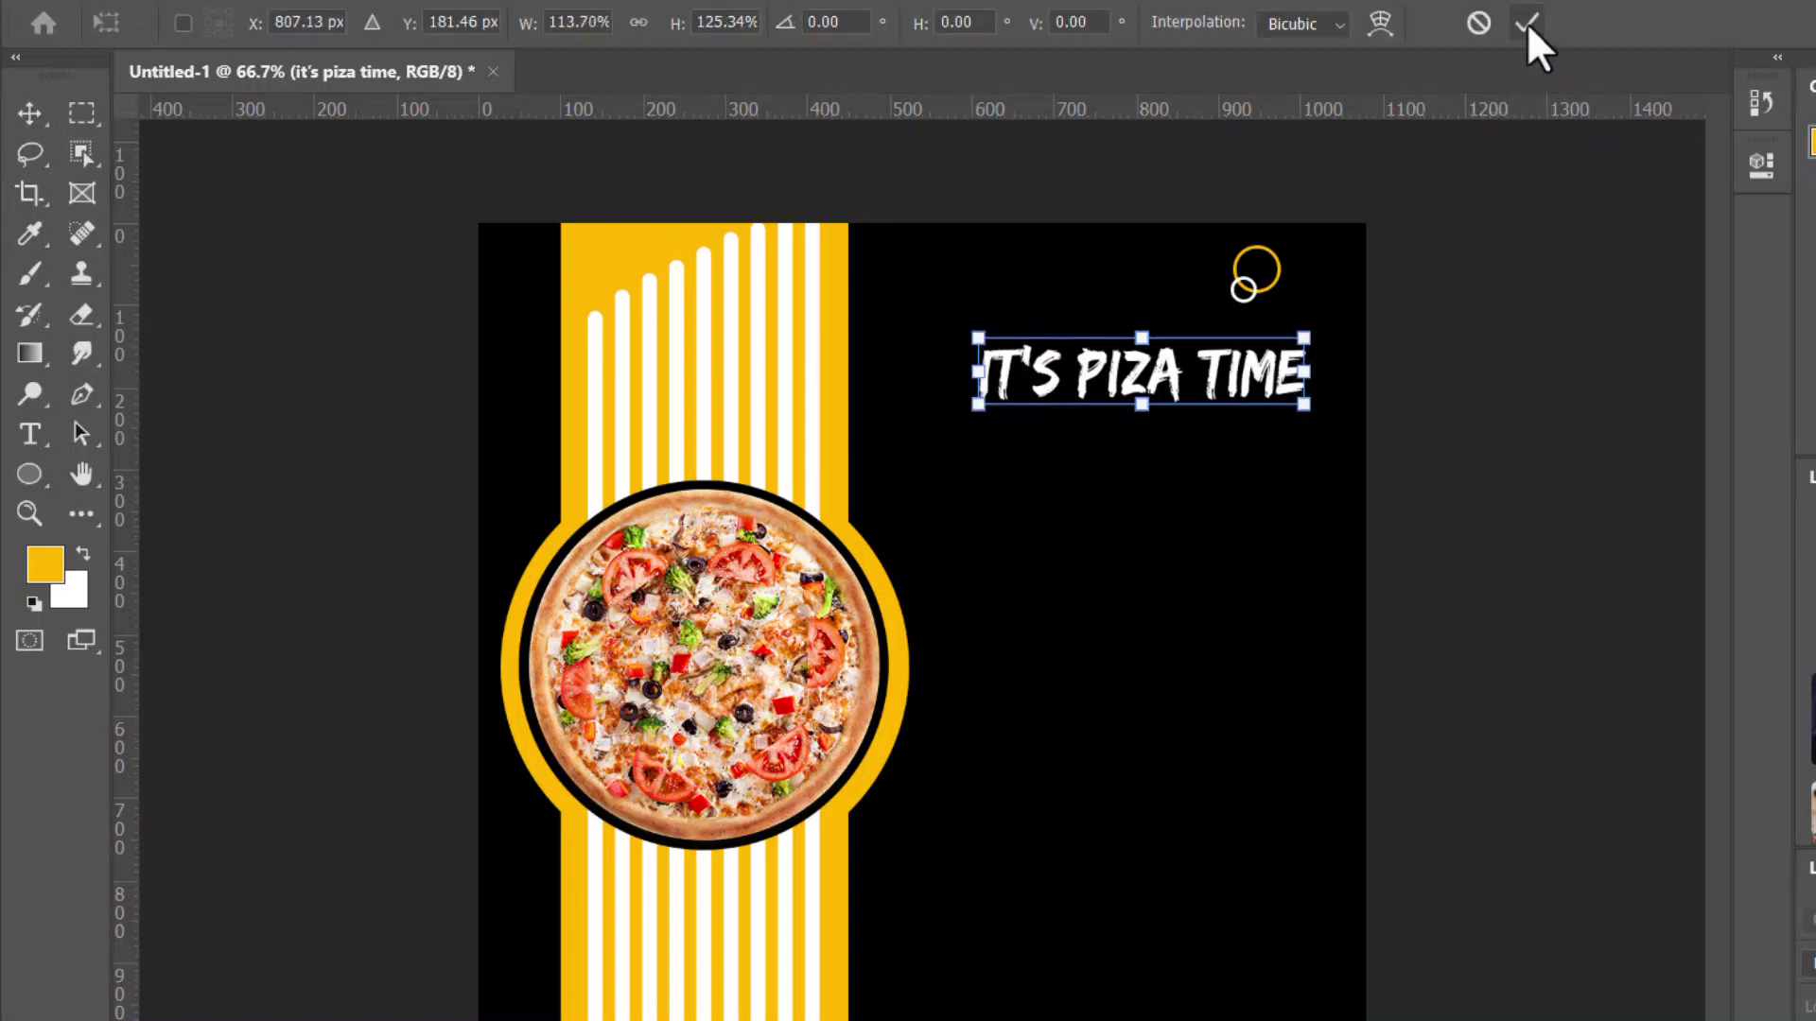
{"action": "key", "text": "Return"}
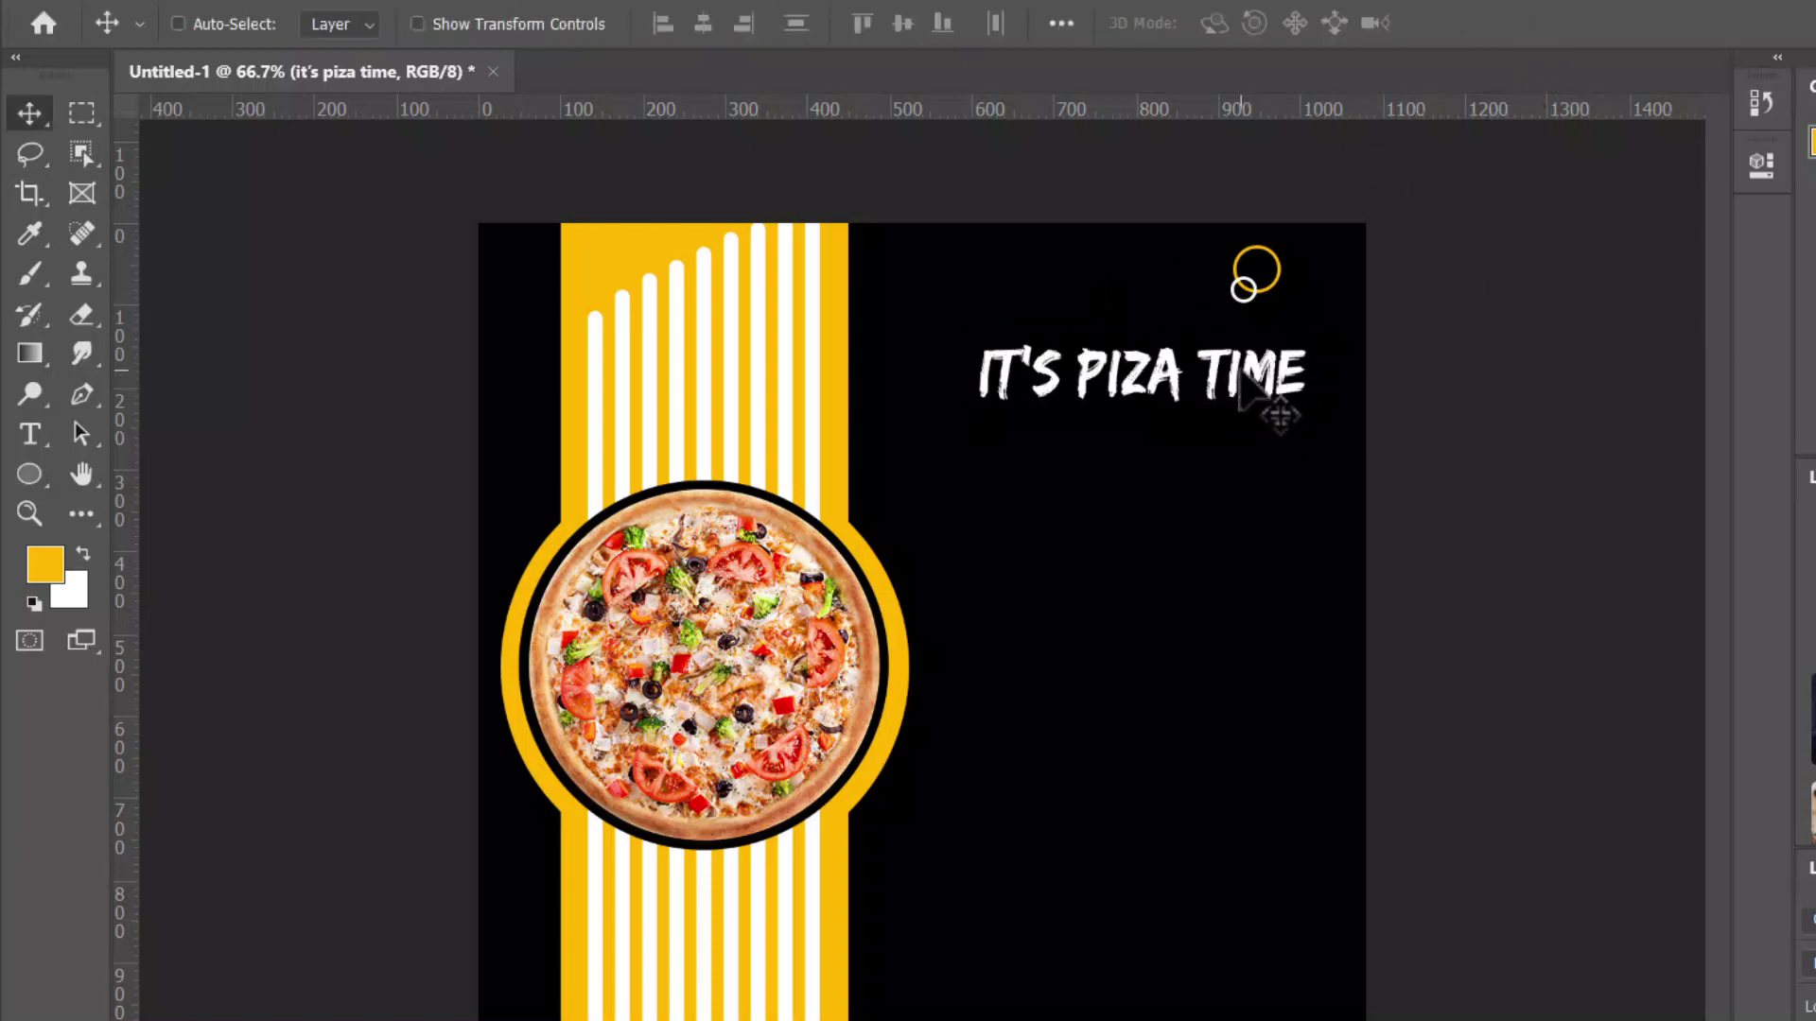
{"action": "left_click_drag", "start_coordinate": [1241, 378], "coordinate": [1263, 377]}
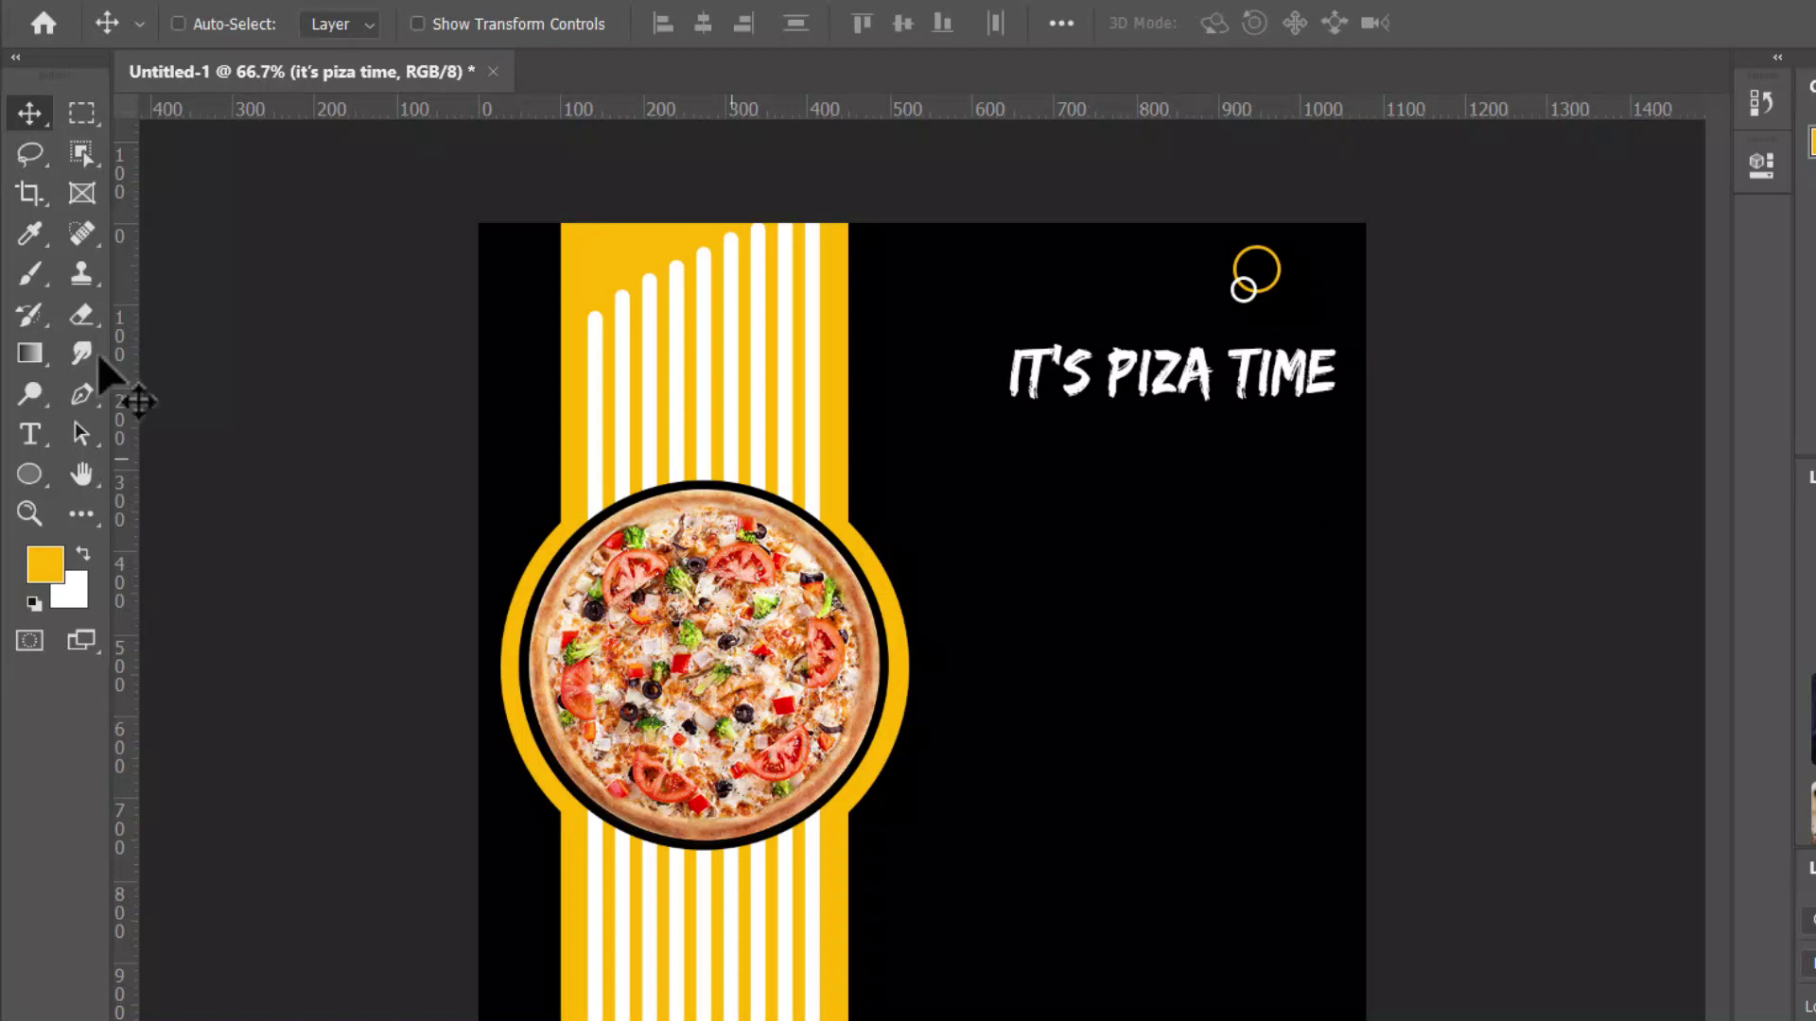
Add the white text "DELICIOUS PIZZA" on two centered lines directly beneath the "IT'S PIZA TIME" headline
{"action": "left_click", "coordinate": [29, 434]}
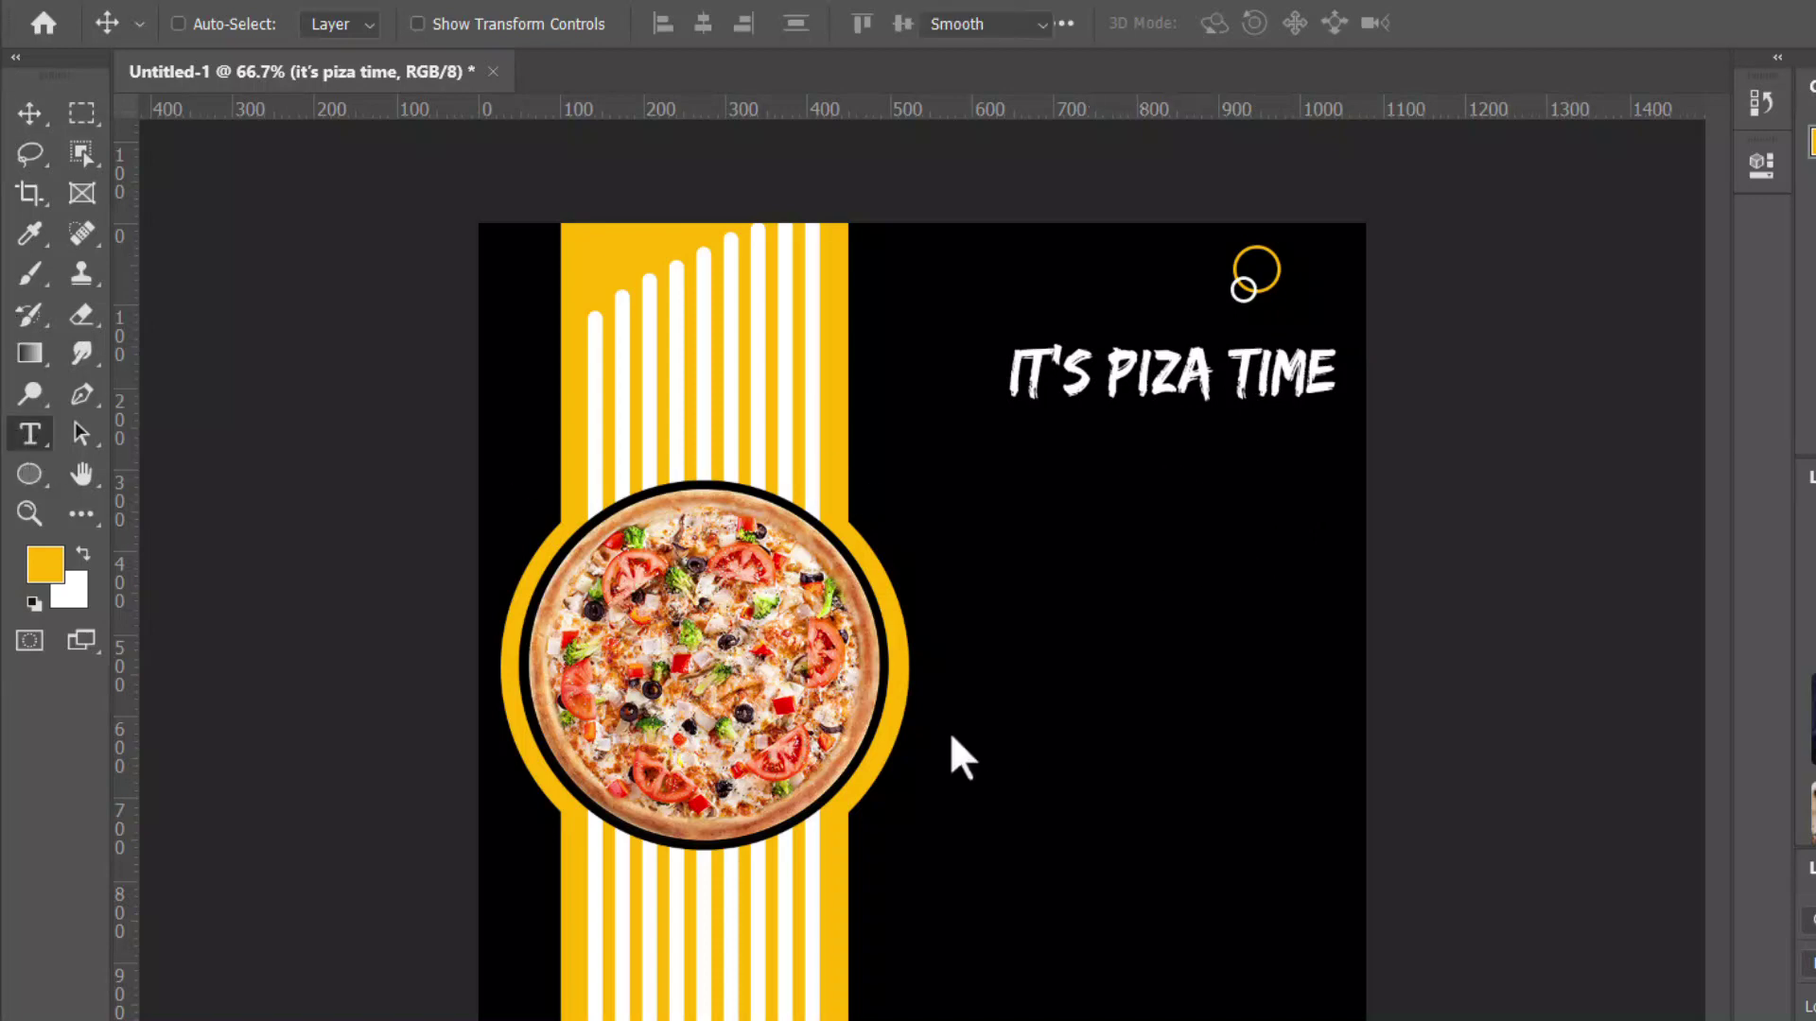
{"action": "left_click", "coordinate": [1078, 457]}
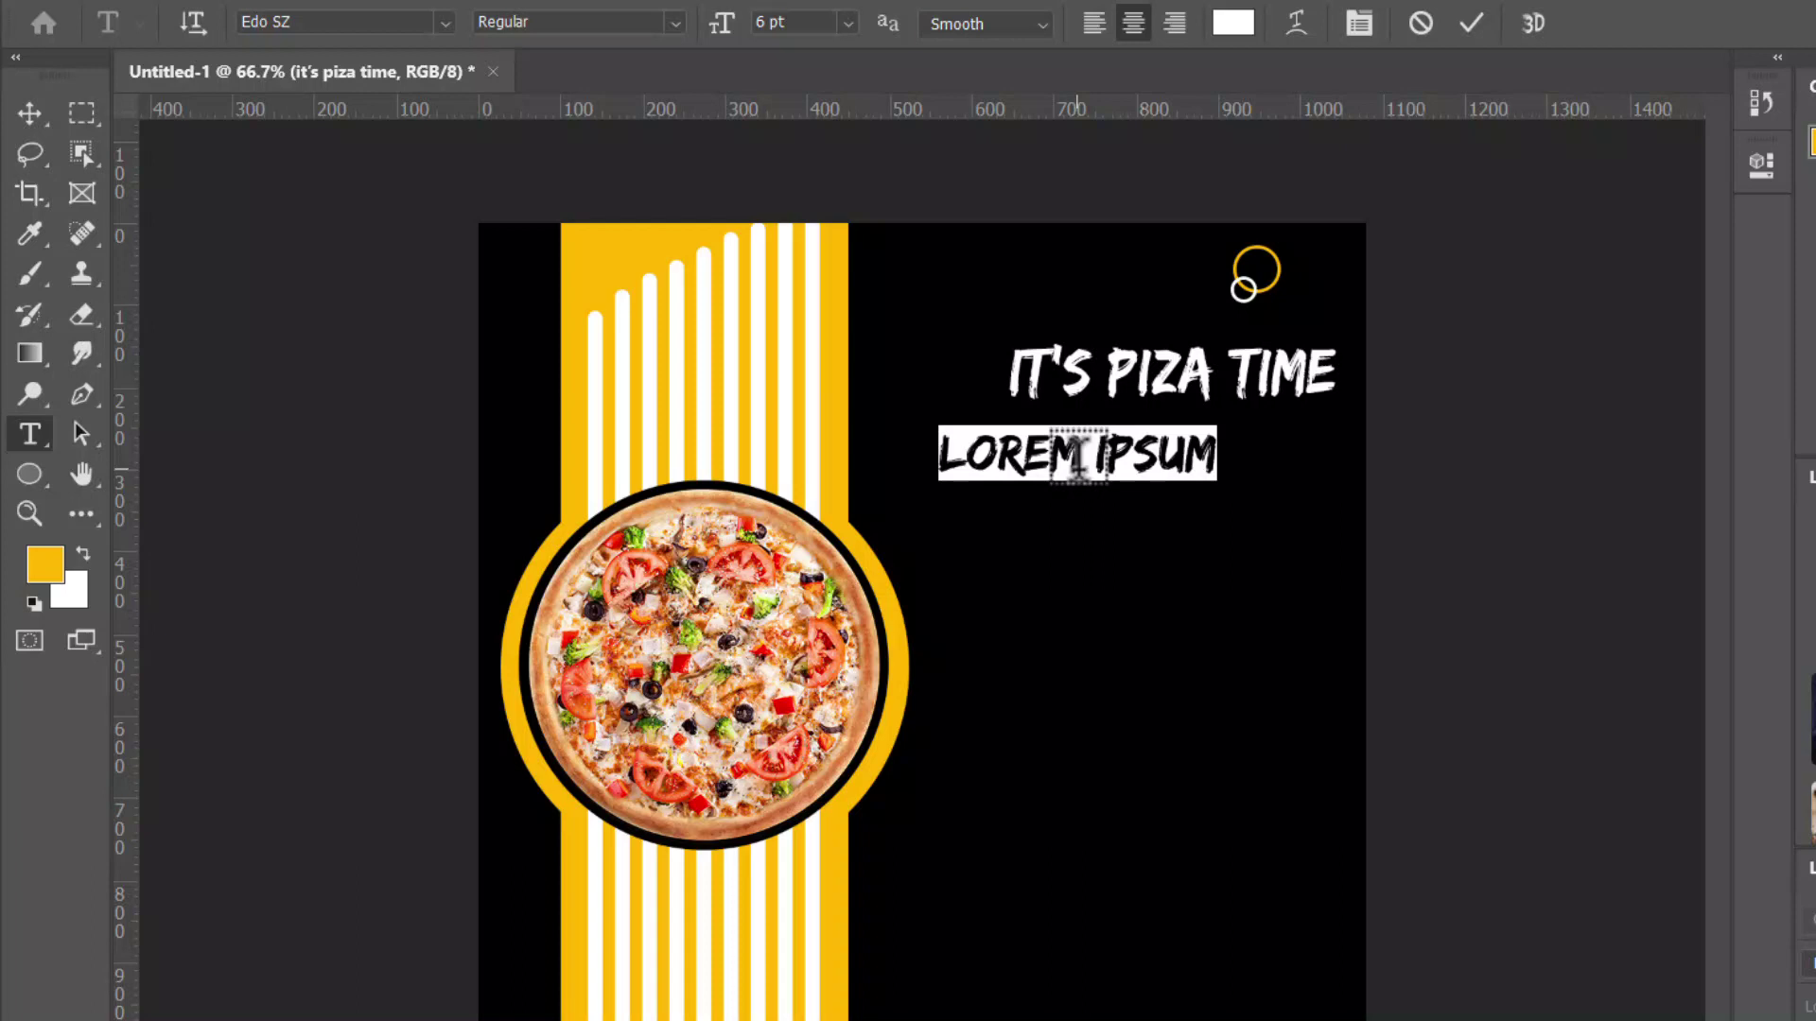
{"action": "type", "text": "DELI"}
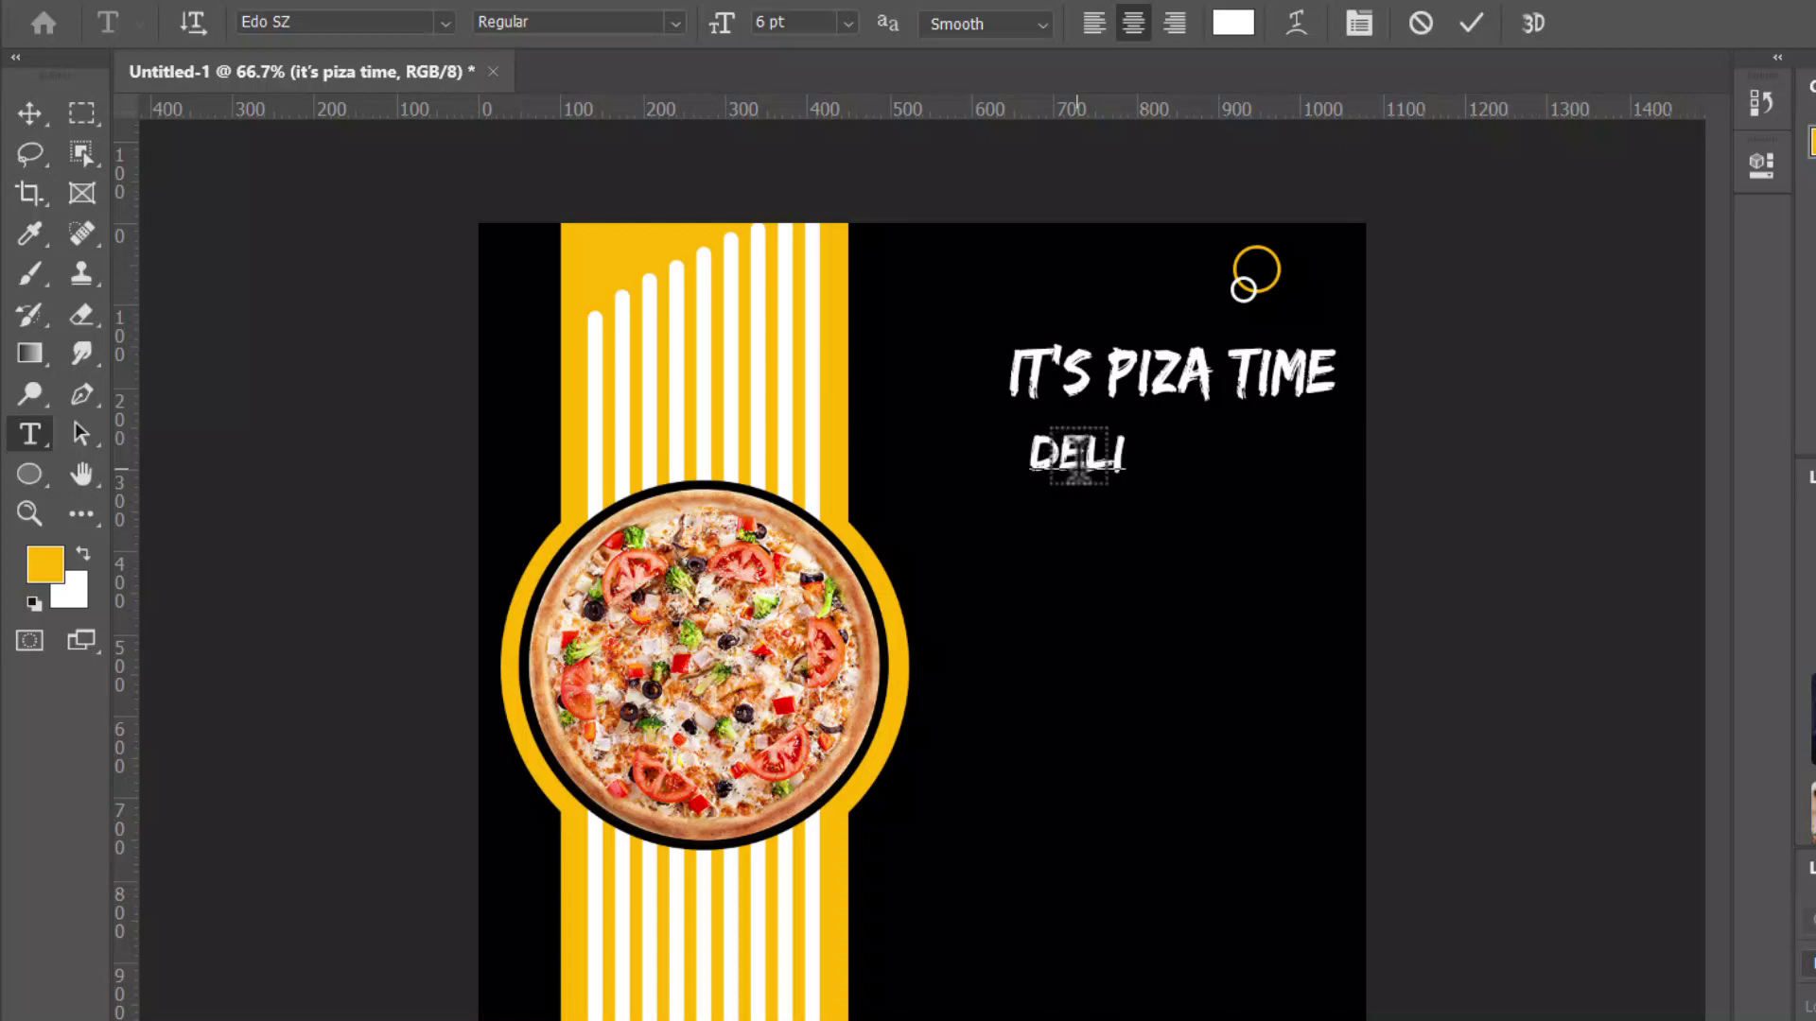
{"action": "type", "text": "CIOUS"}
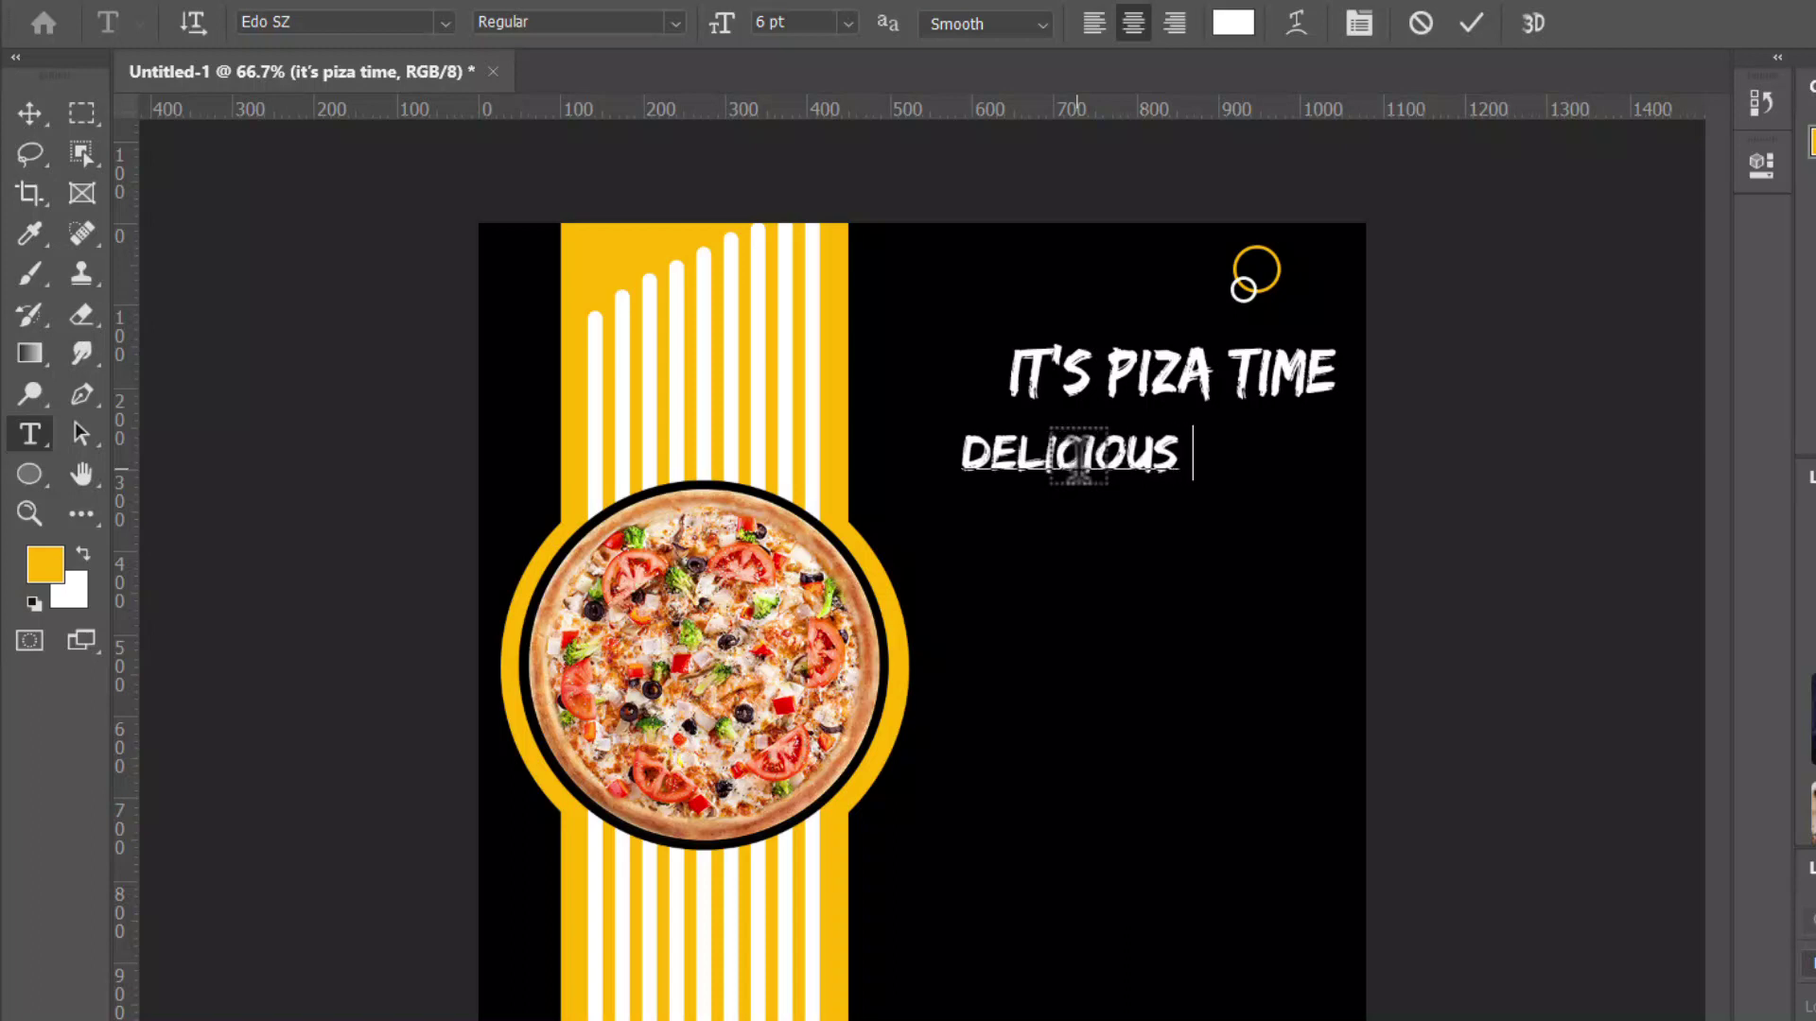
{"action": "type", "text": " PIZZ"}
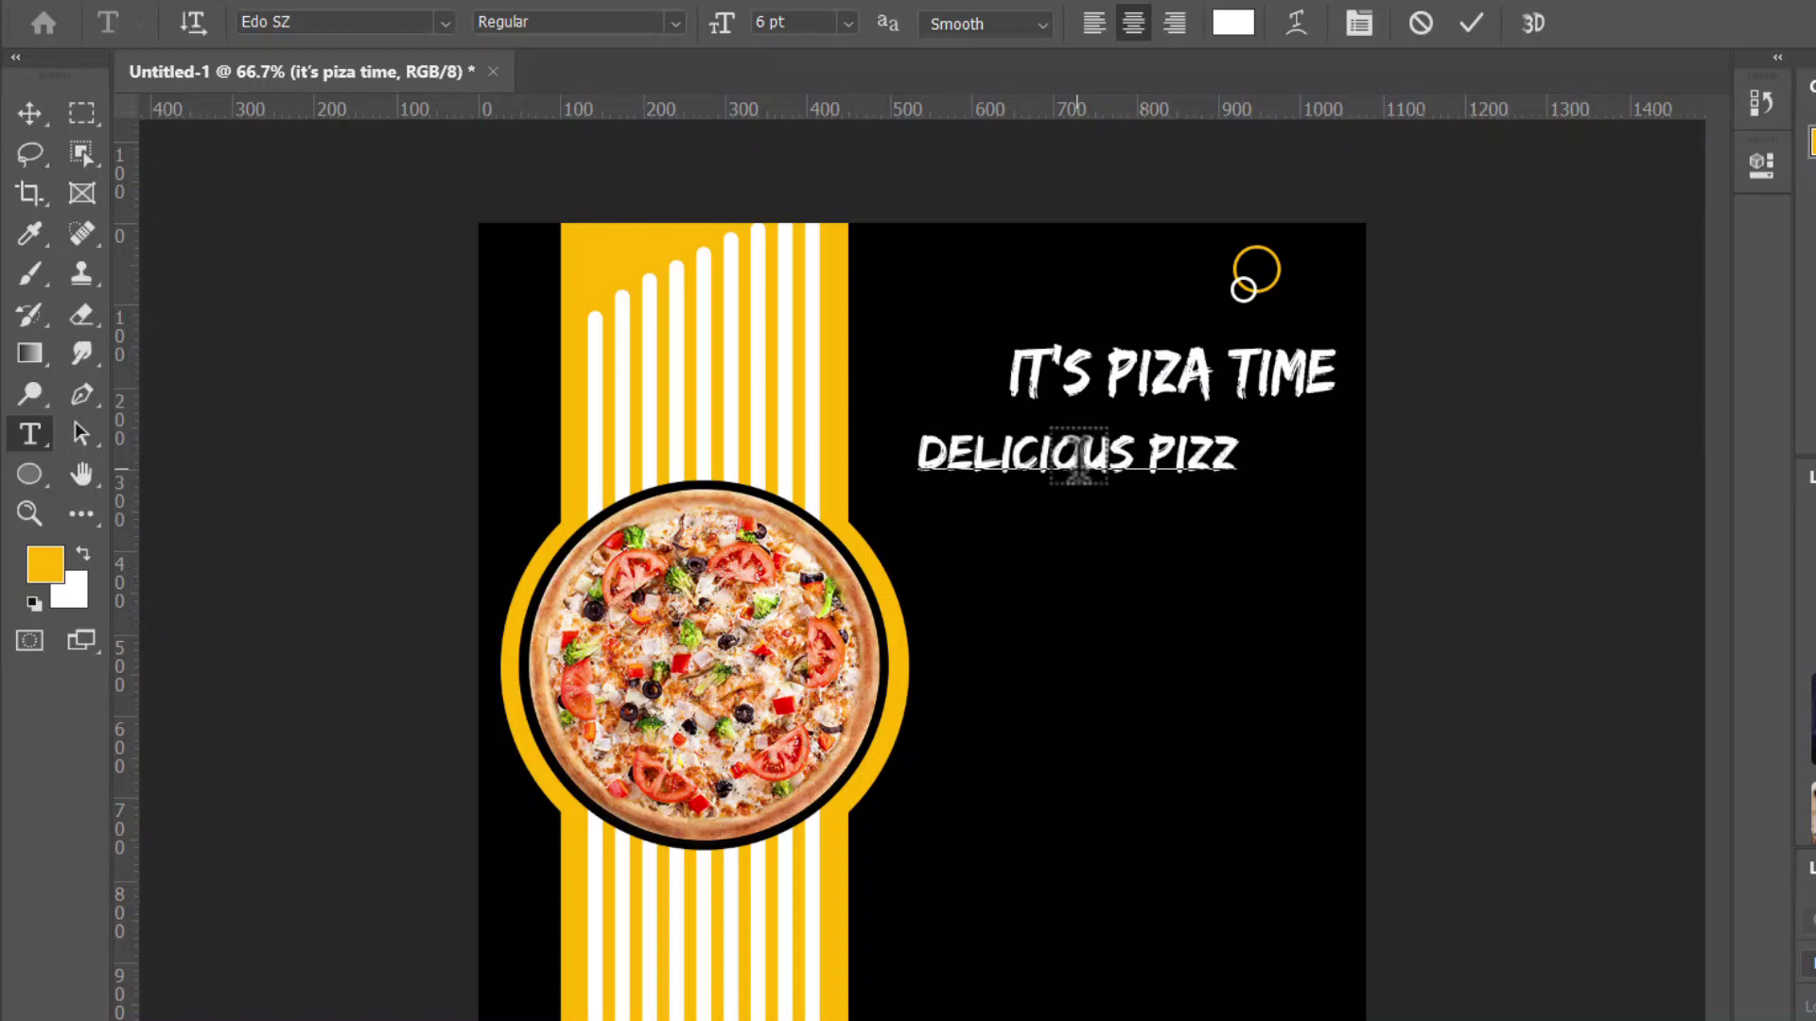
{"action": "type", "text": "A"}
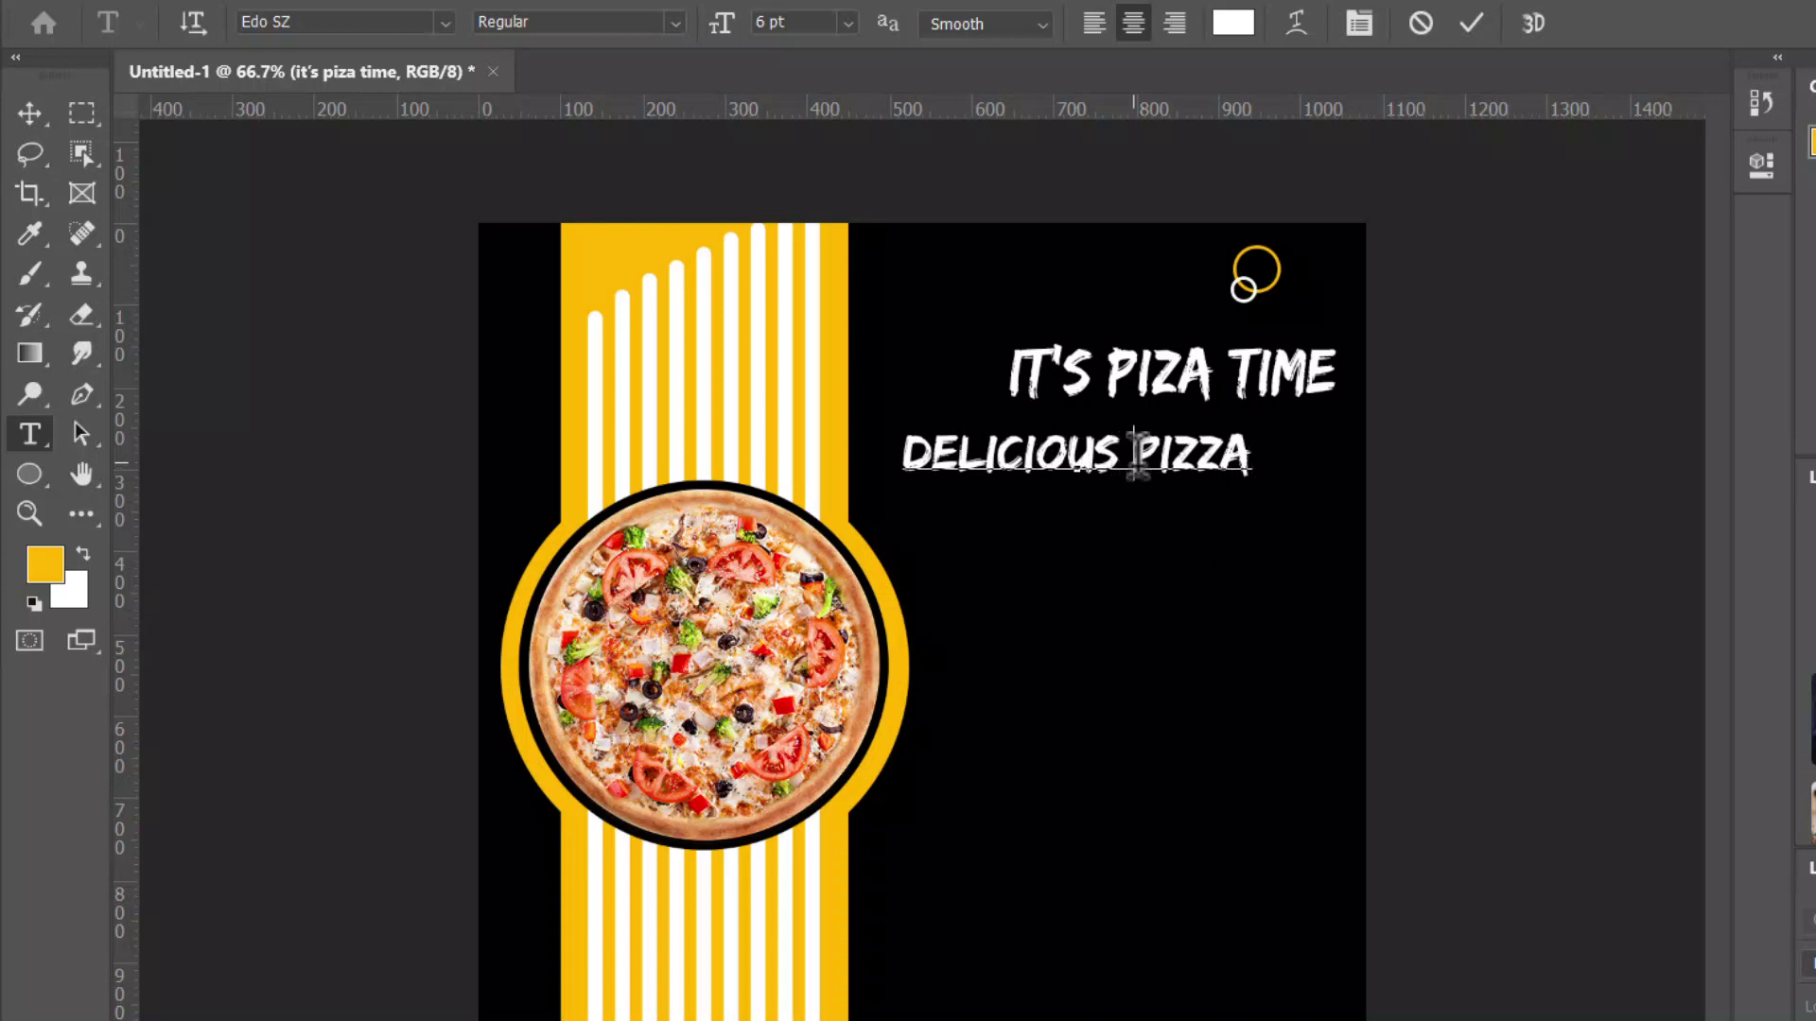
{"action": "left_click", "coordinate": [1469, 22]}
{"action": "left_click", "coordinate": [29, 112]}
{"action": "left_click_drag", "start_coordinate": [1031, 466], "coordinate": [1123, 452]}
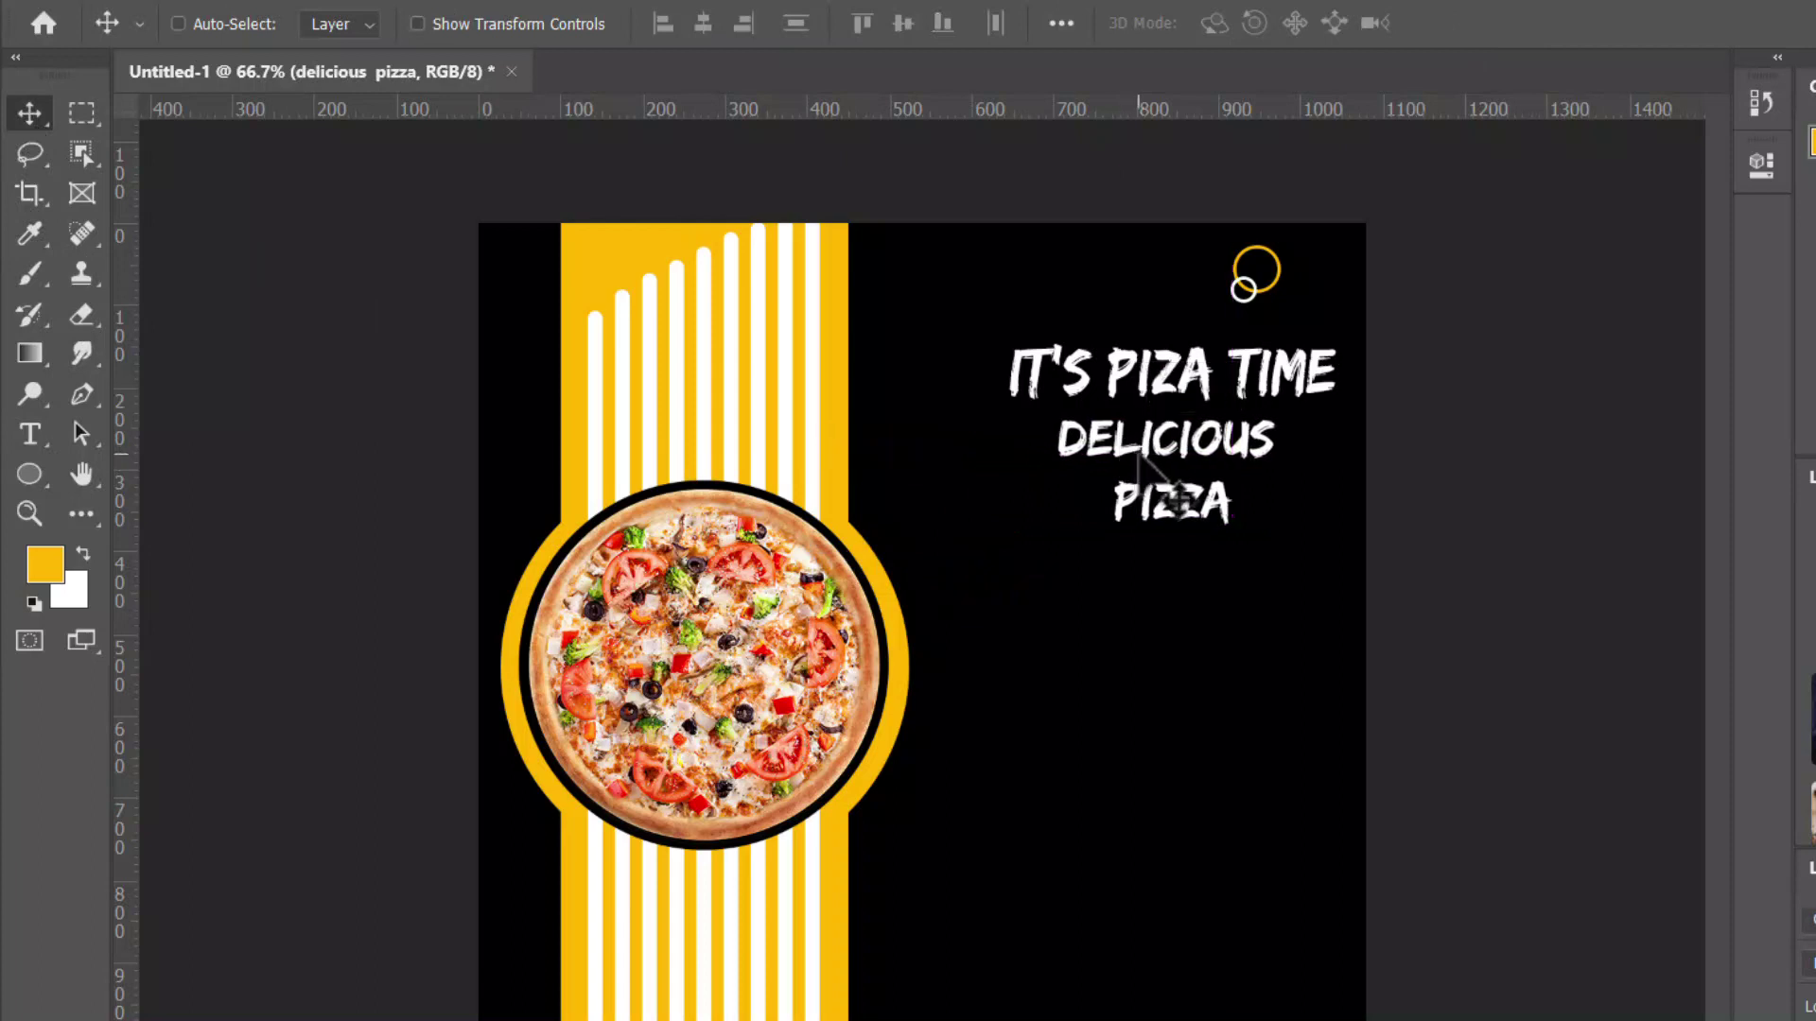
Tighten the line spacing between the two lines of the "DELICIOUS PIZZA" text
{"action": "key", "text": "t"}
{"action": "left_click", "coordinate": [1142, 460]}
{"action": "key", "text": "ctrl+a"}
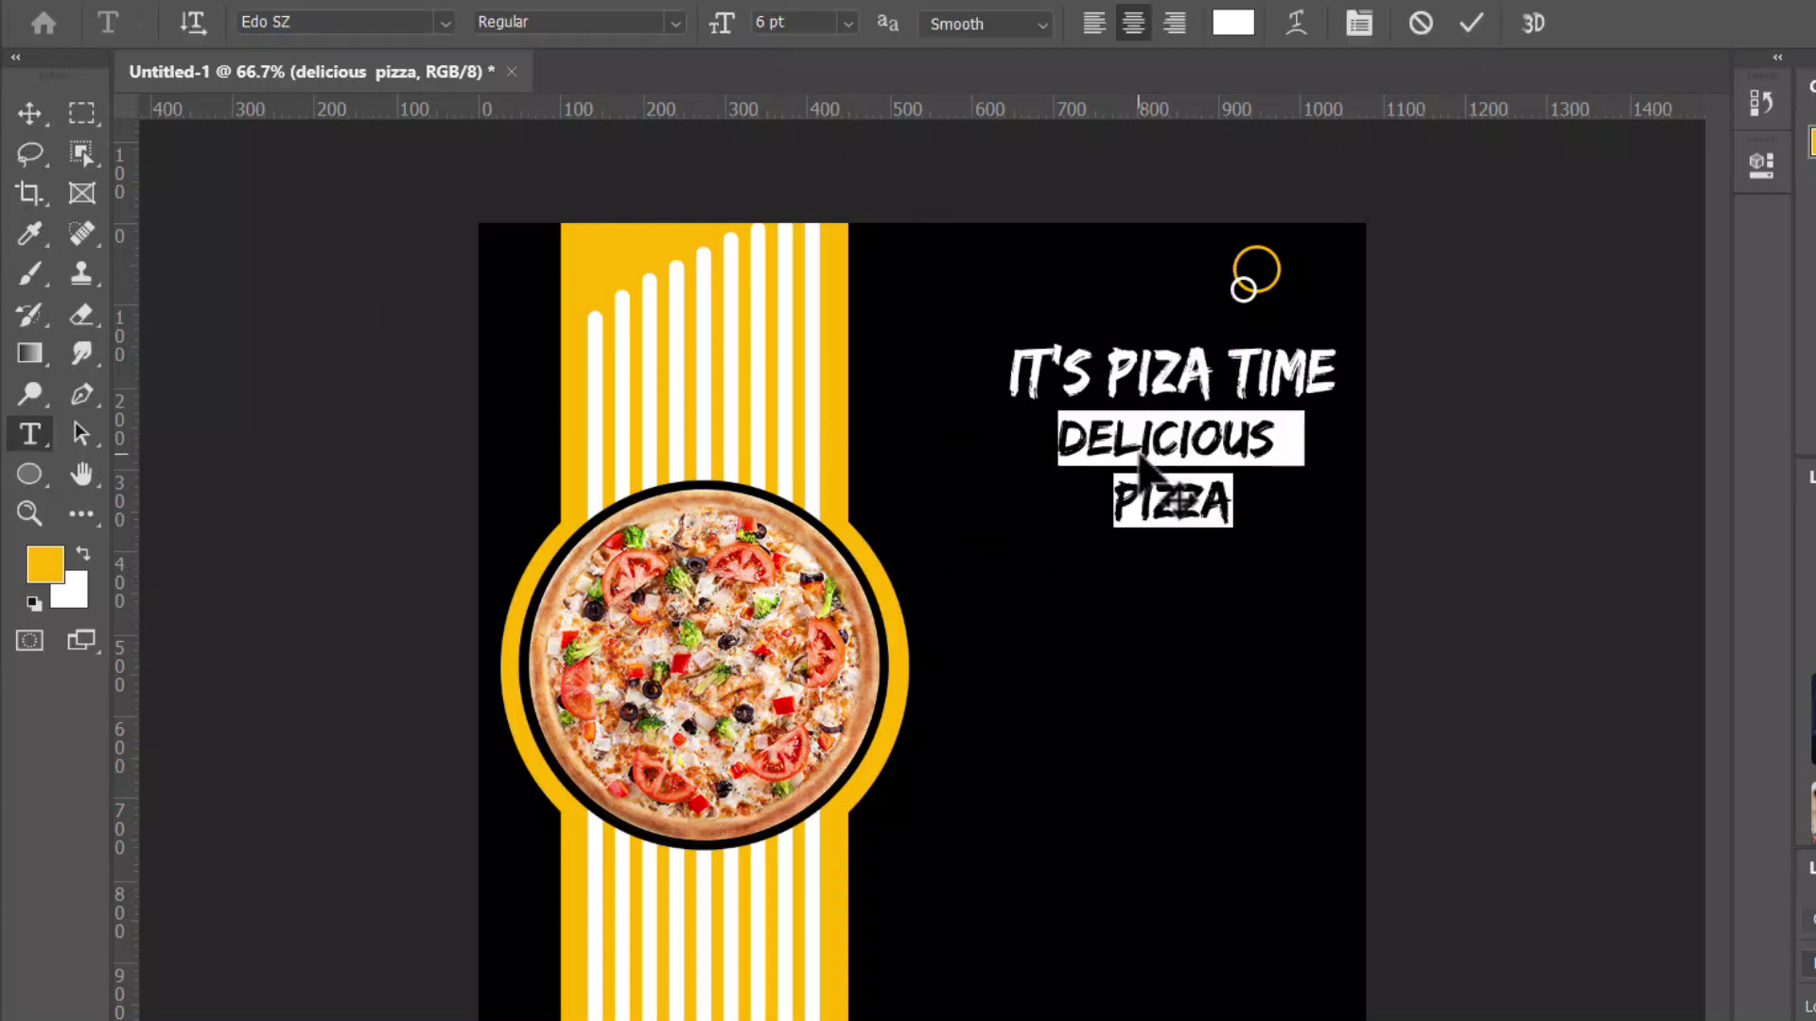
{"action": "key", "text": "alt+Up"}
{"action": "key", "text": "alt+Up"}
{"action": "key", "text": "alt+Up"}
{"action": "key", "text": "alt+Up"}
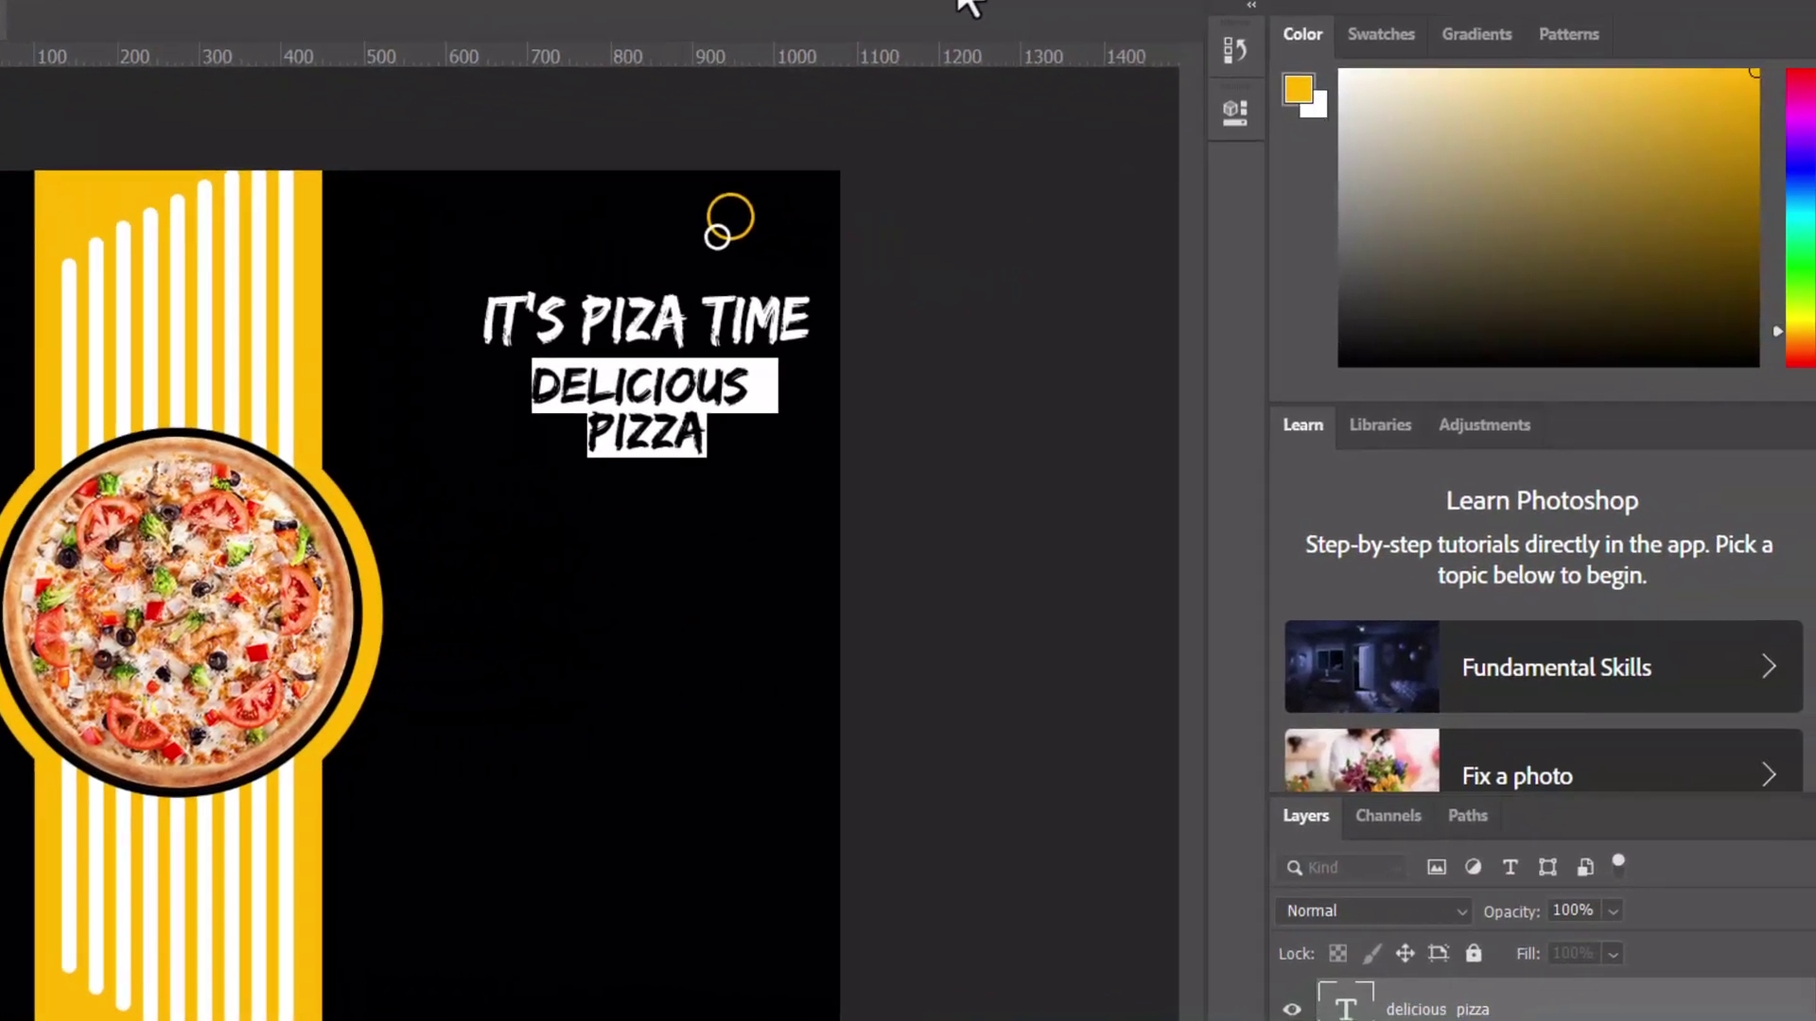
{"action": "left_click", "coordinate": [1472, 23]}
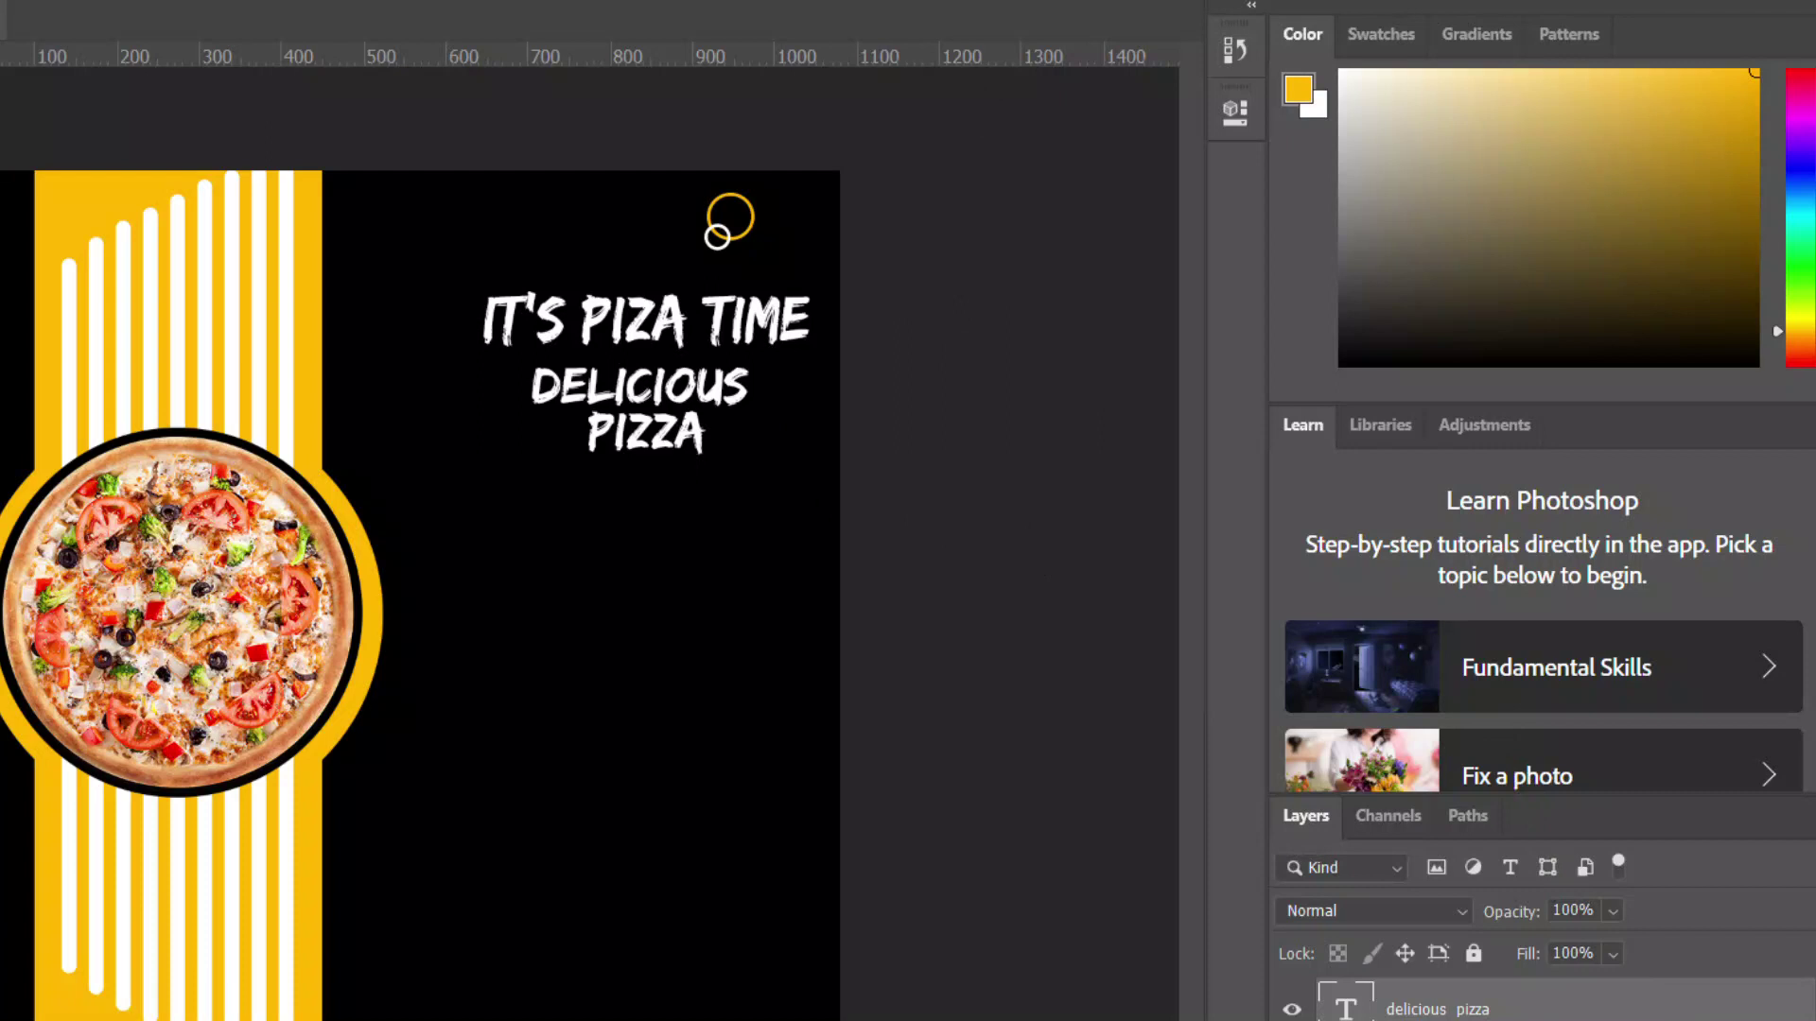
Add a Gradient Overlay to the "DELICIOUS PIZZA" text layer
{"action": "double_click", "coordinate": [1612, 1015]}
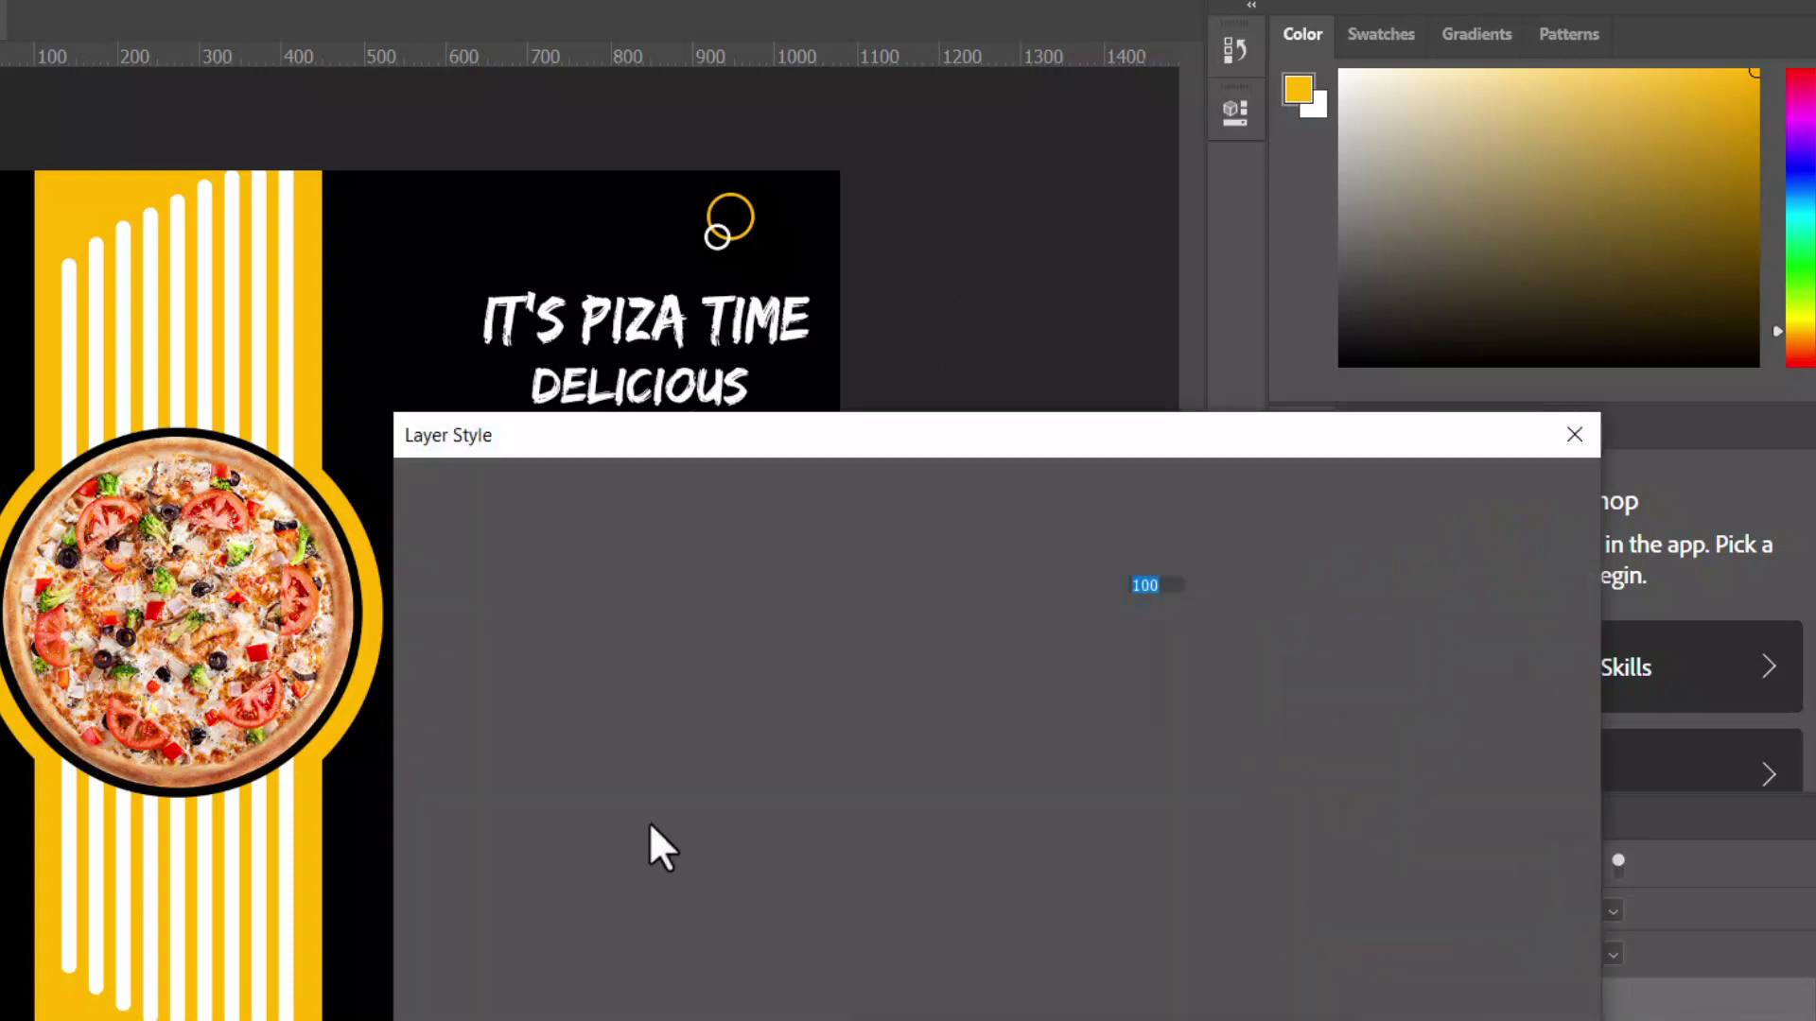
{"action": "left_click_drag", "start_coordinate": [907, 439], "coordinate": [1167, 521]}
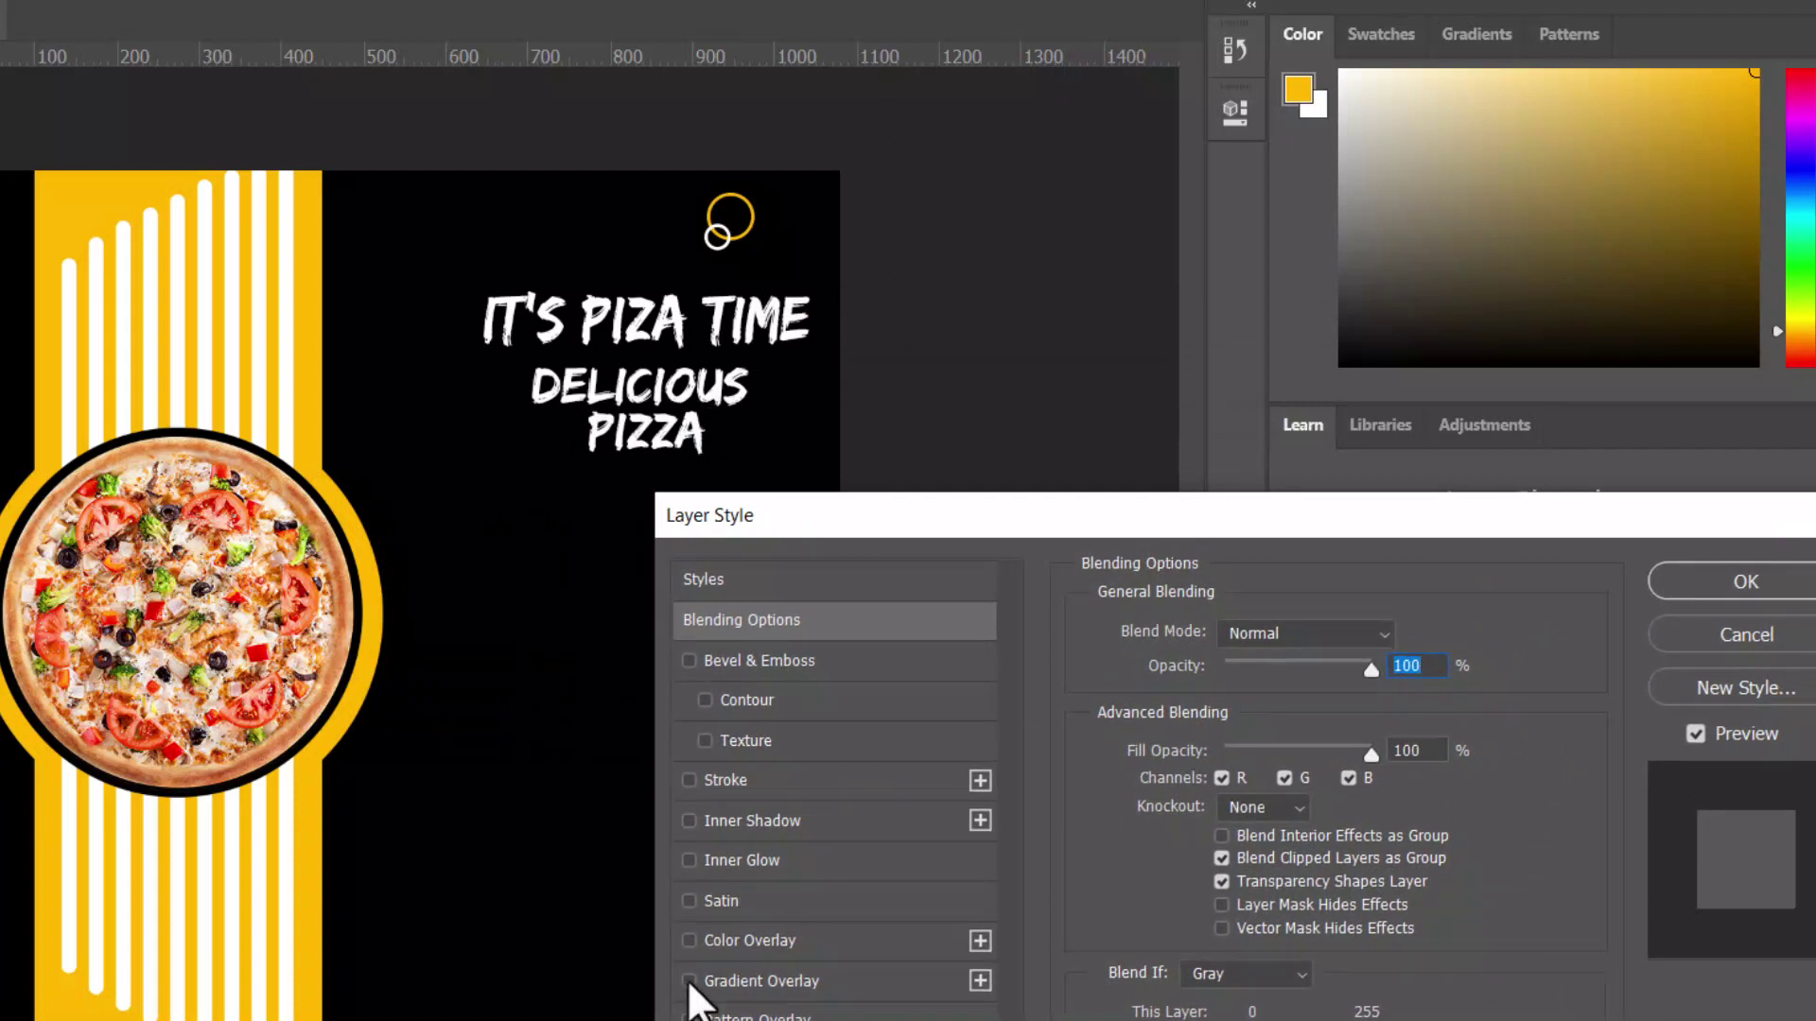
{"action": "left_click", "coordinate": [689, 980]}
{"action": "left_click", "coordinate": [841, 983]}
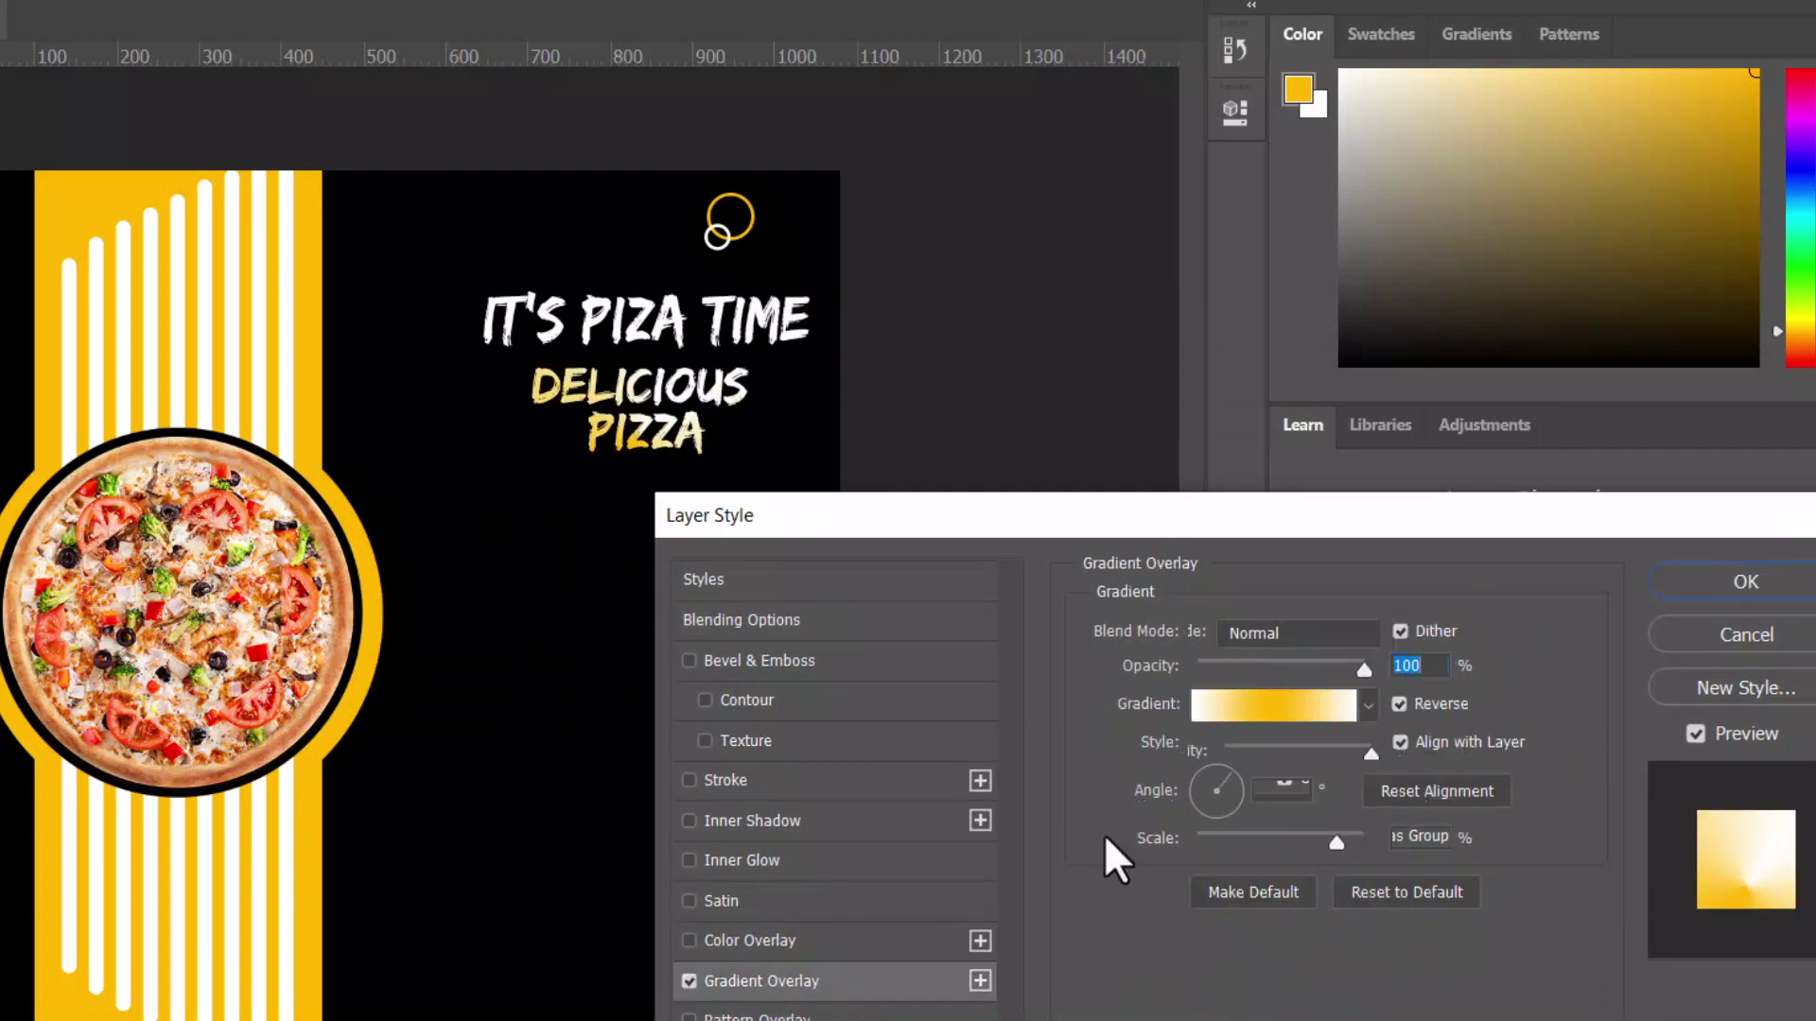
Change the overlay gradient's first color stop from white to the muted brown #6f5454 and apply the layer style
{"action": "left_click", "coordinate": [1280, 705]}
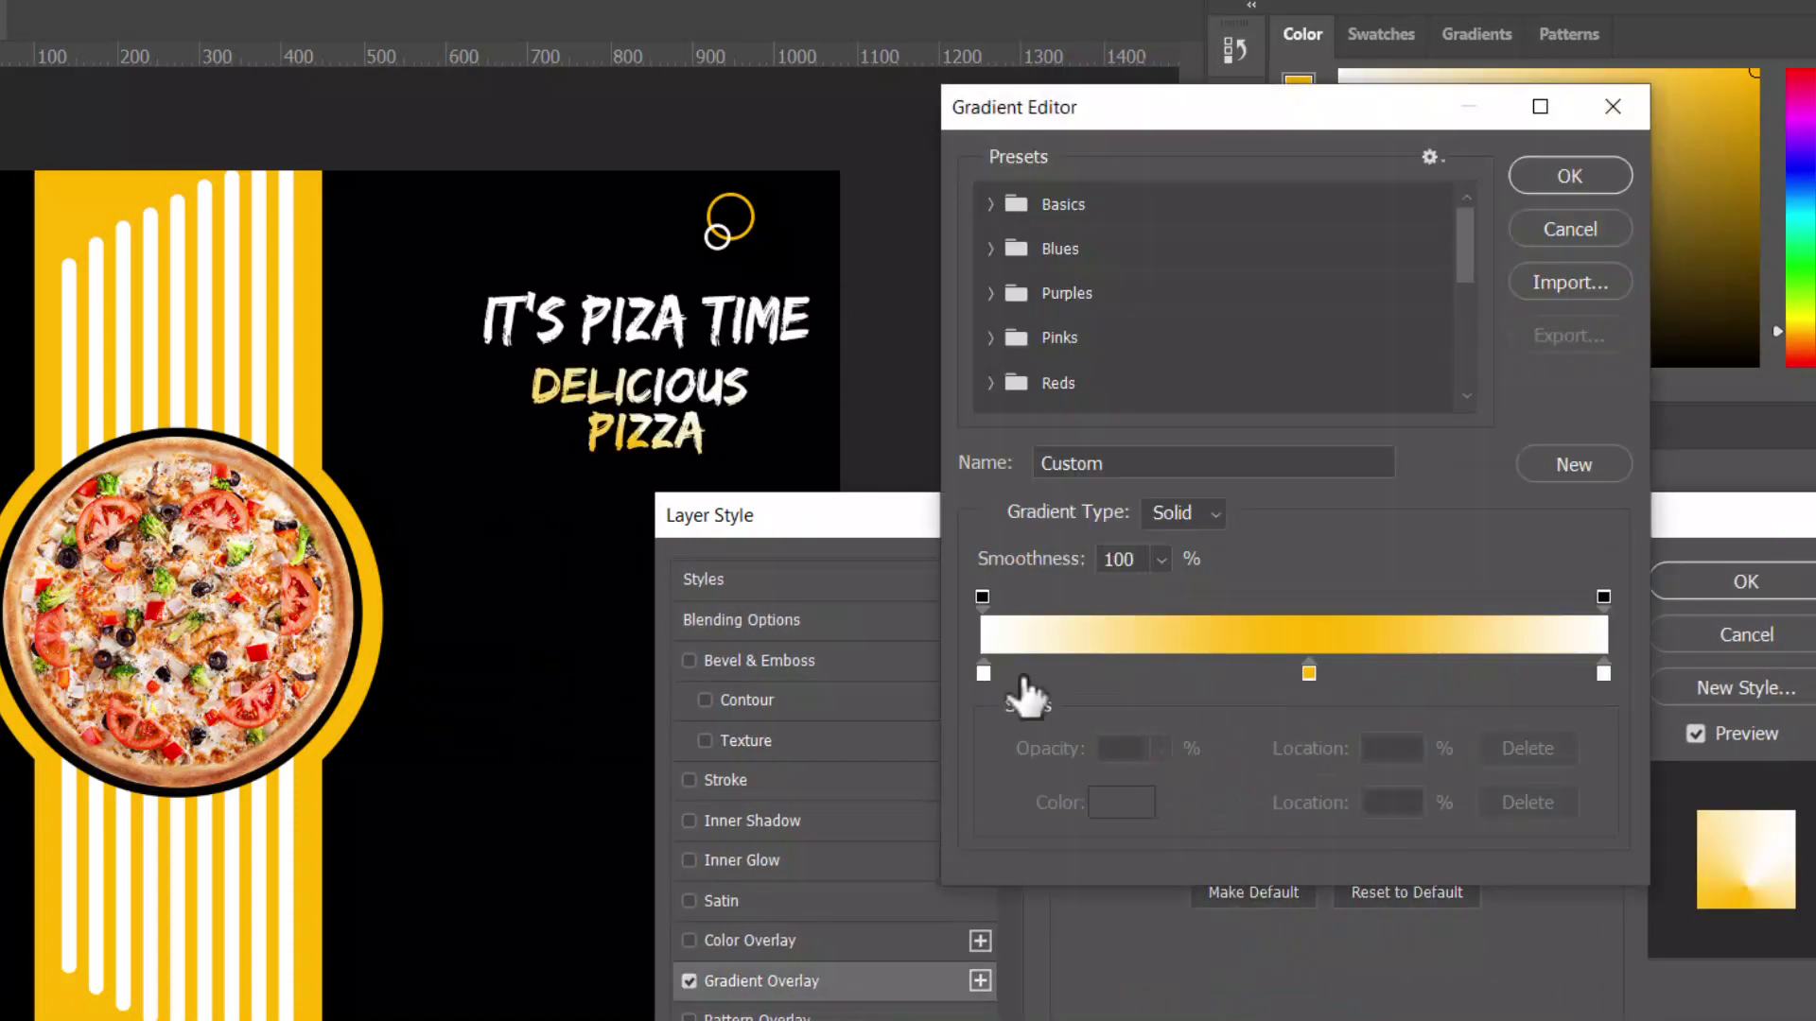
{"action": "left_click", "coordinate": [984, 673]}
{"action": "left_click", "coordinate": [1121, 802]}
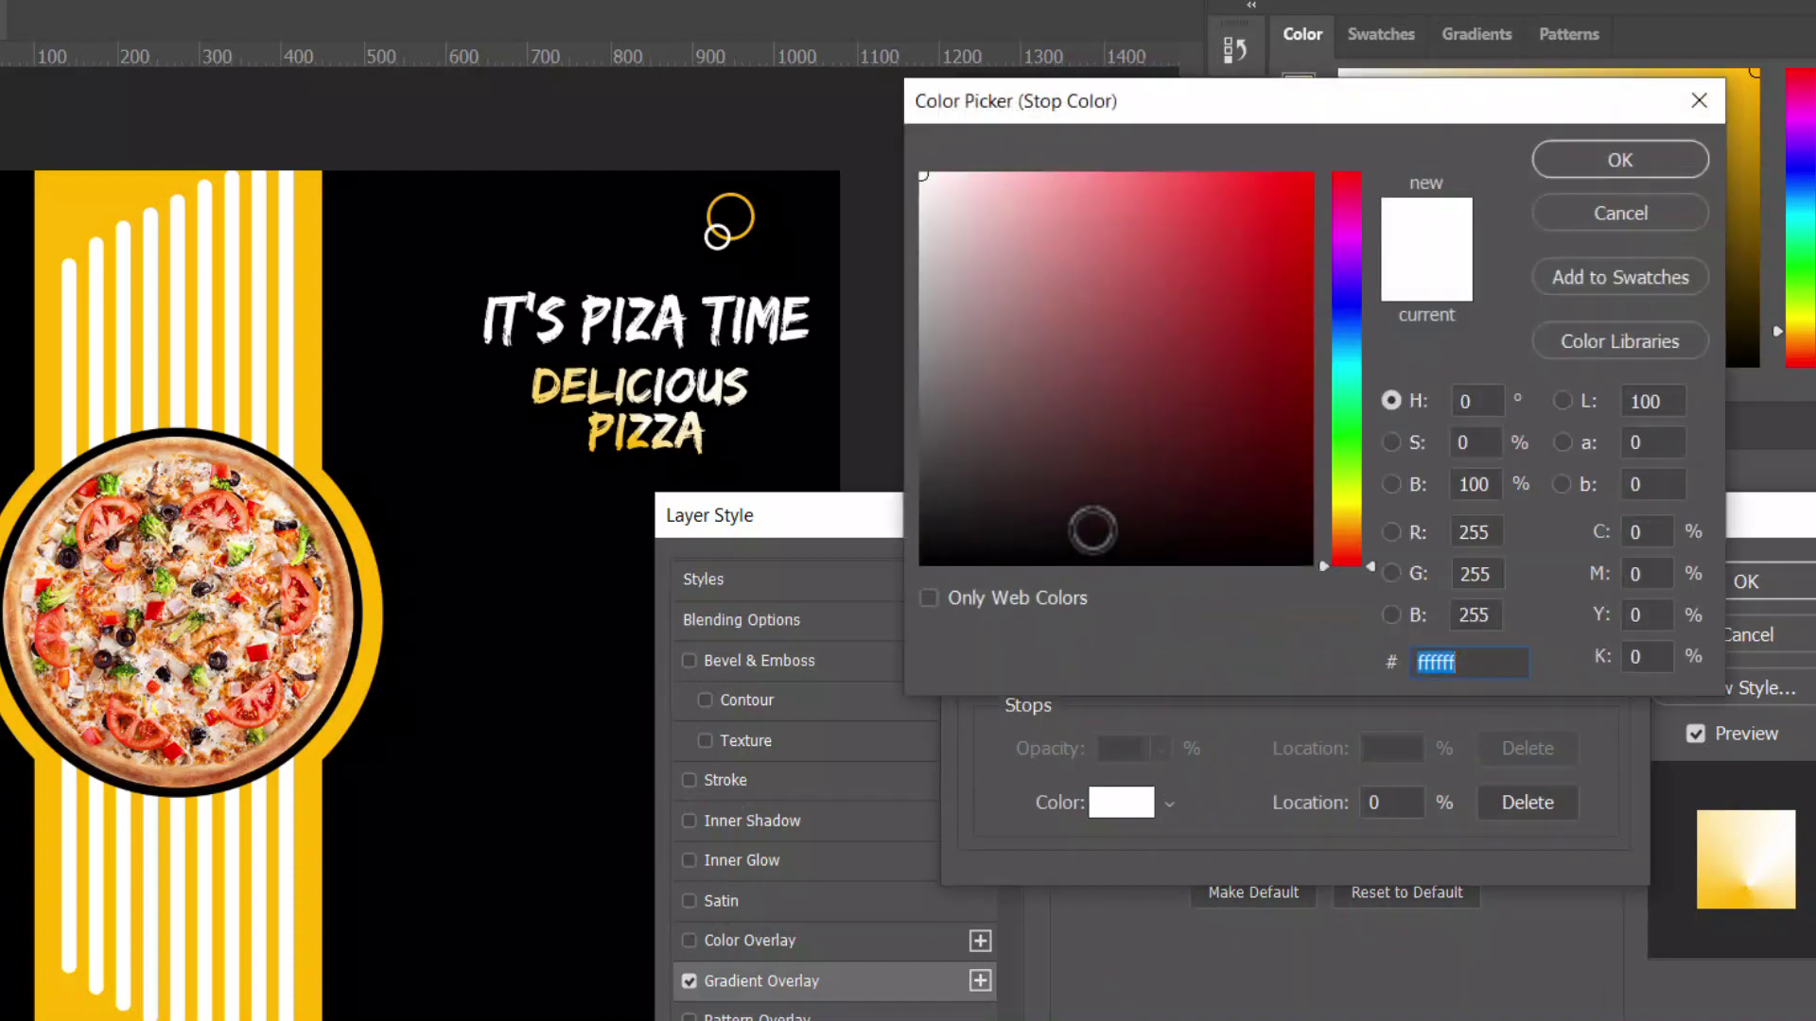
{"action": "type", "text": "180e0e"}
{"action": "left_click", "coordinate": [1620, 156]}
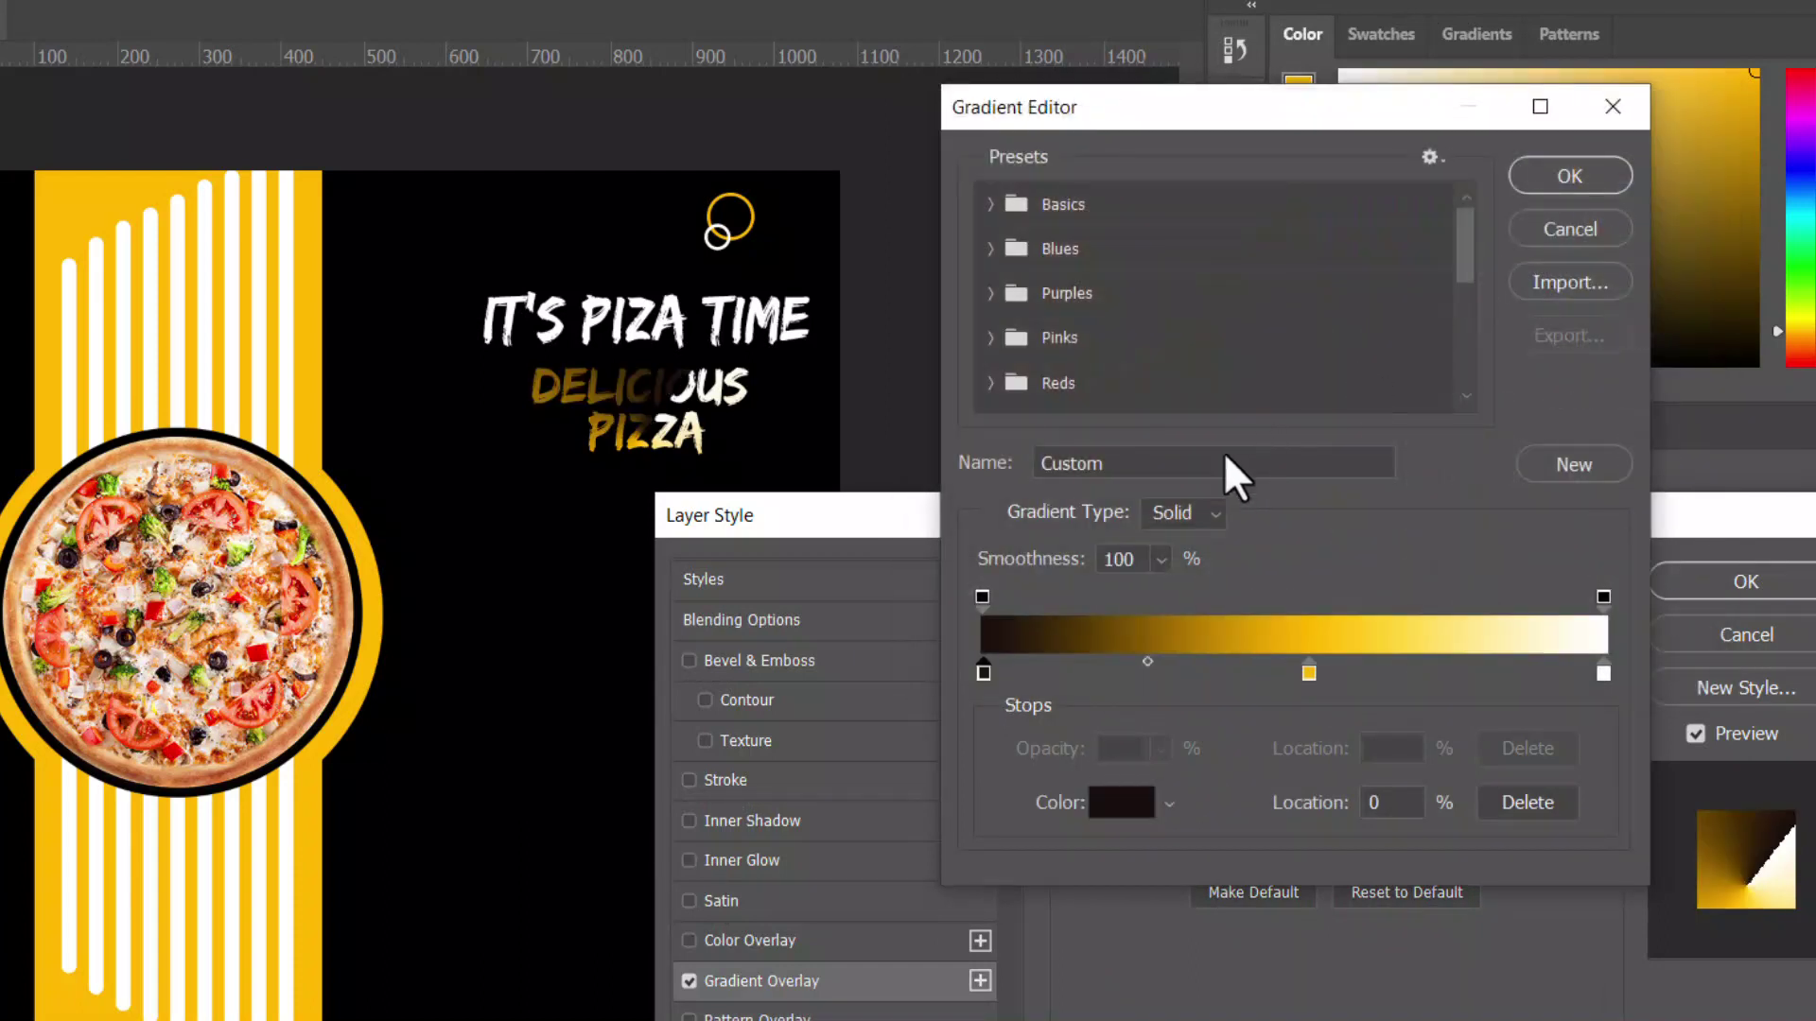
{"action": "left_click", "coordinate": [1123, 810]}
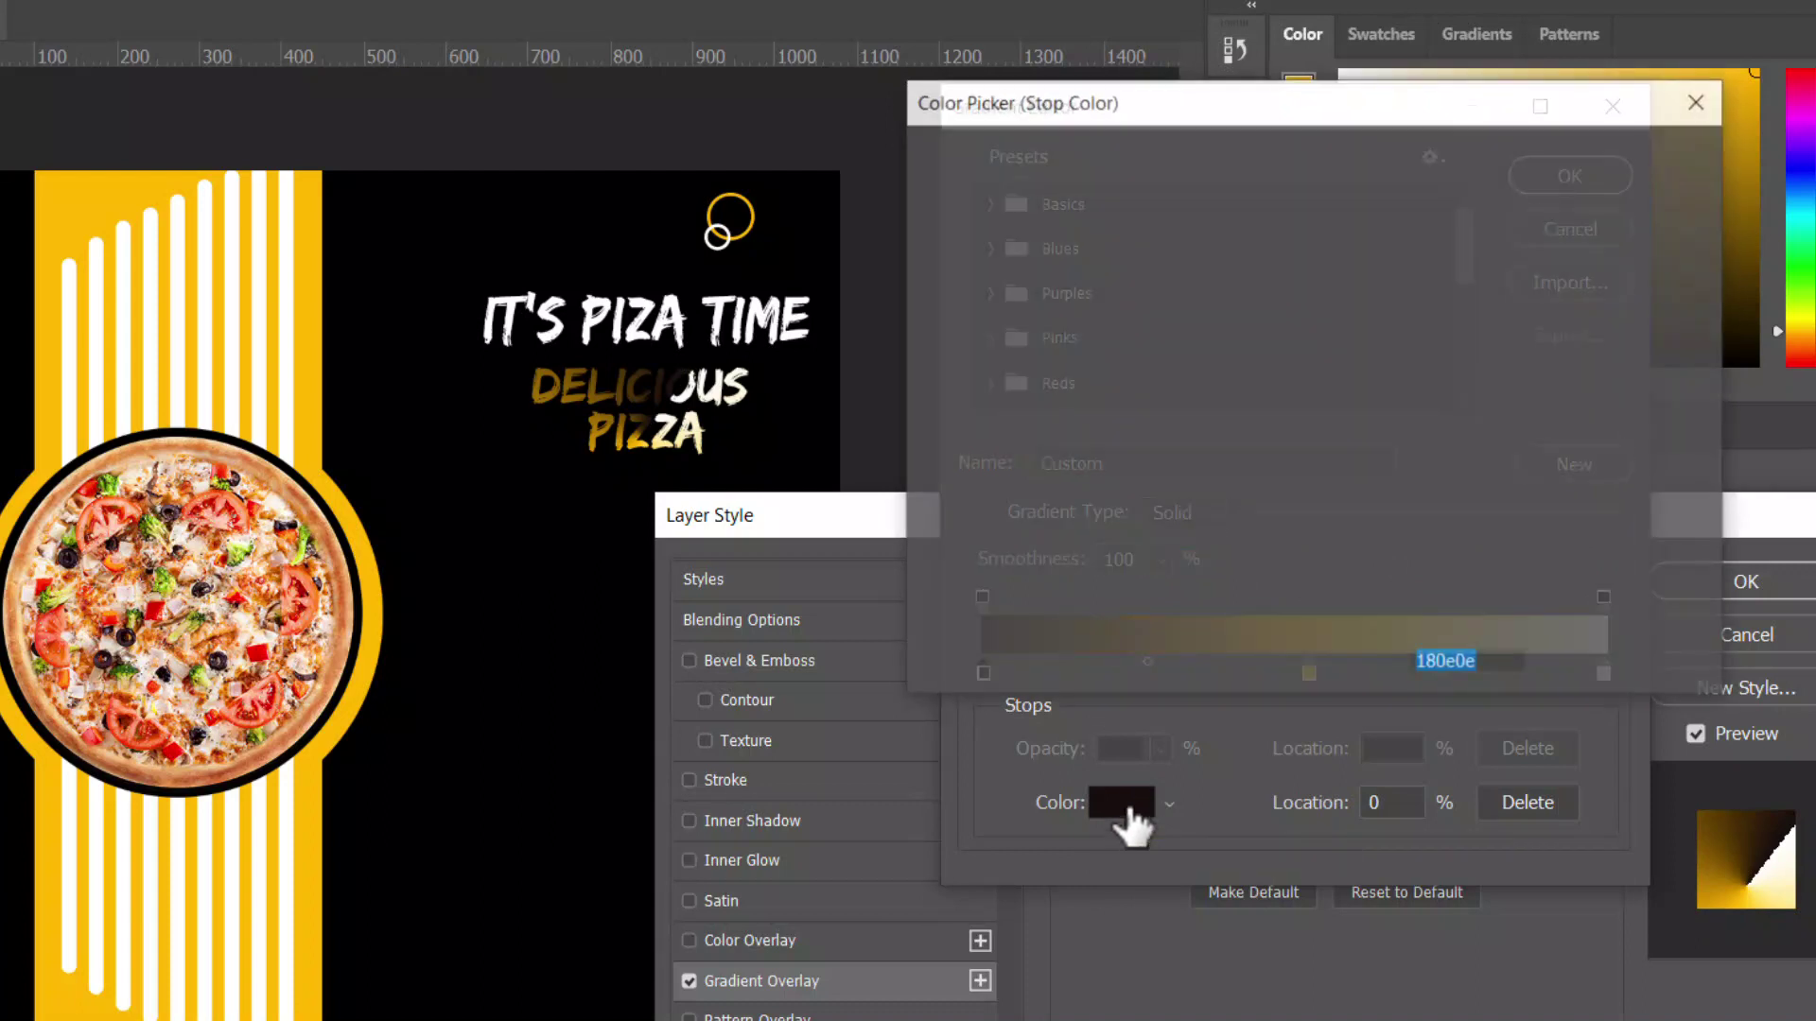
{"action": "left_click", "coordinate": [1018, 393]}
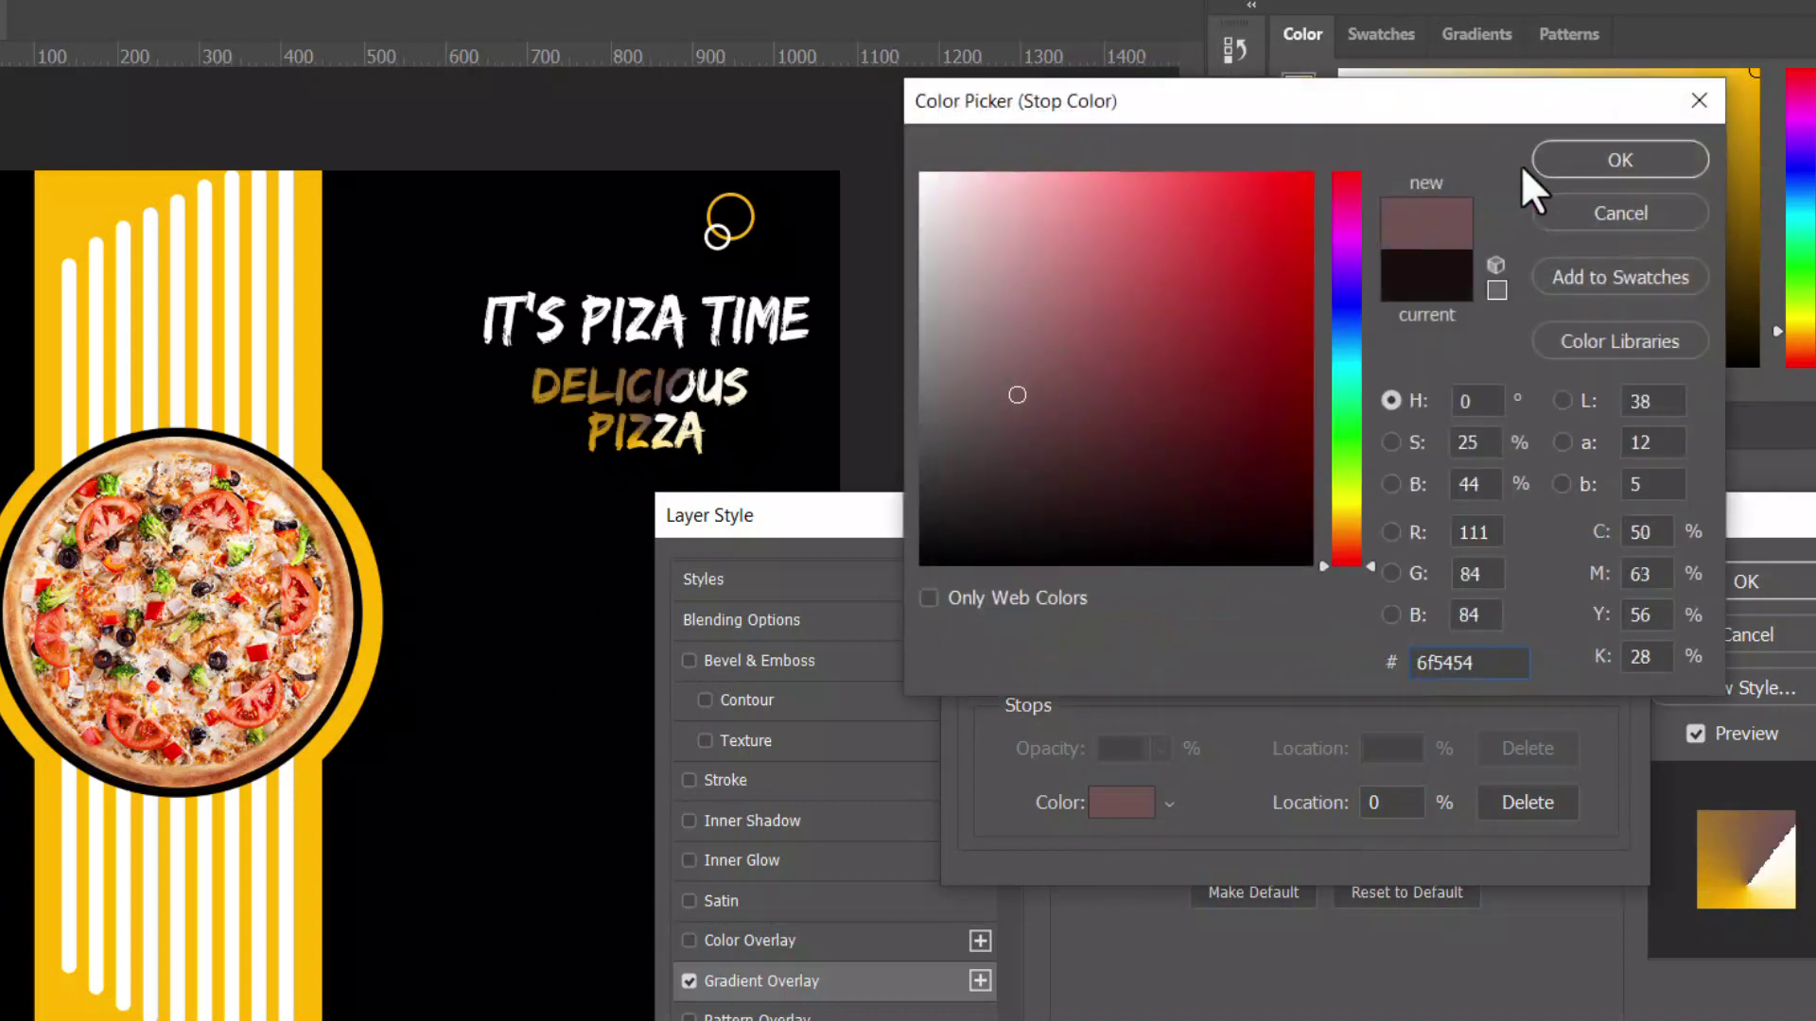
{"action": "left_click", "coordinate": [1620, 159]}
{"action": "left_click", "coordinate": [1556, 185]}
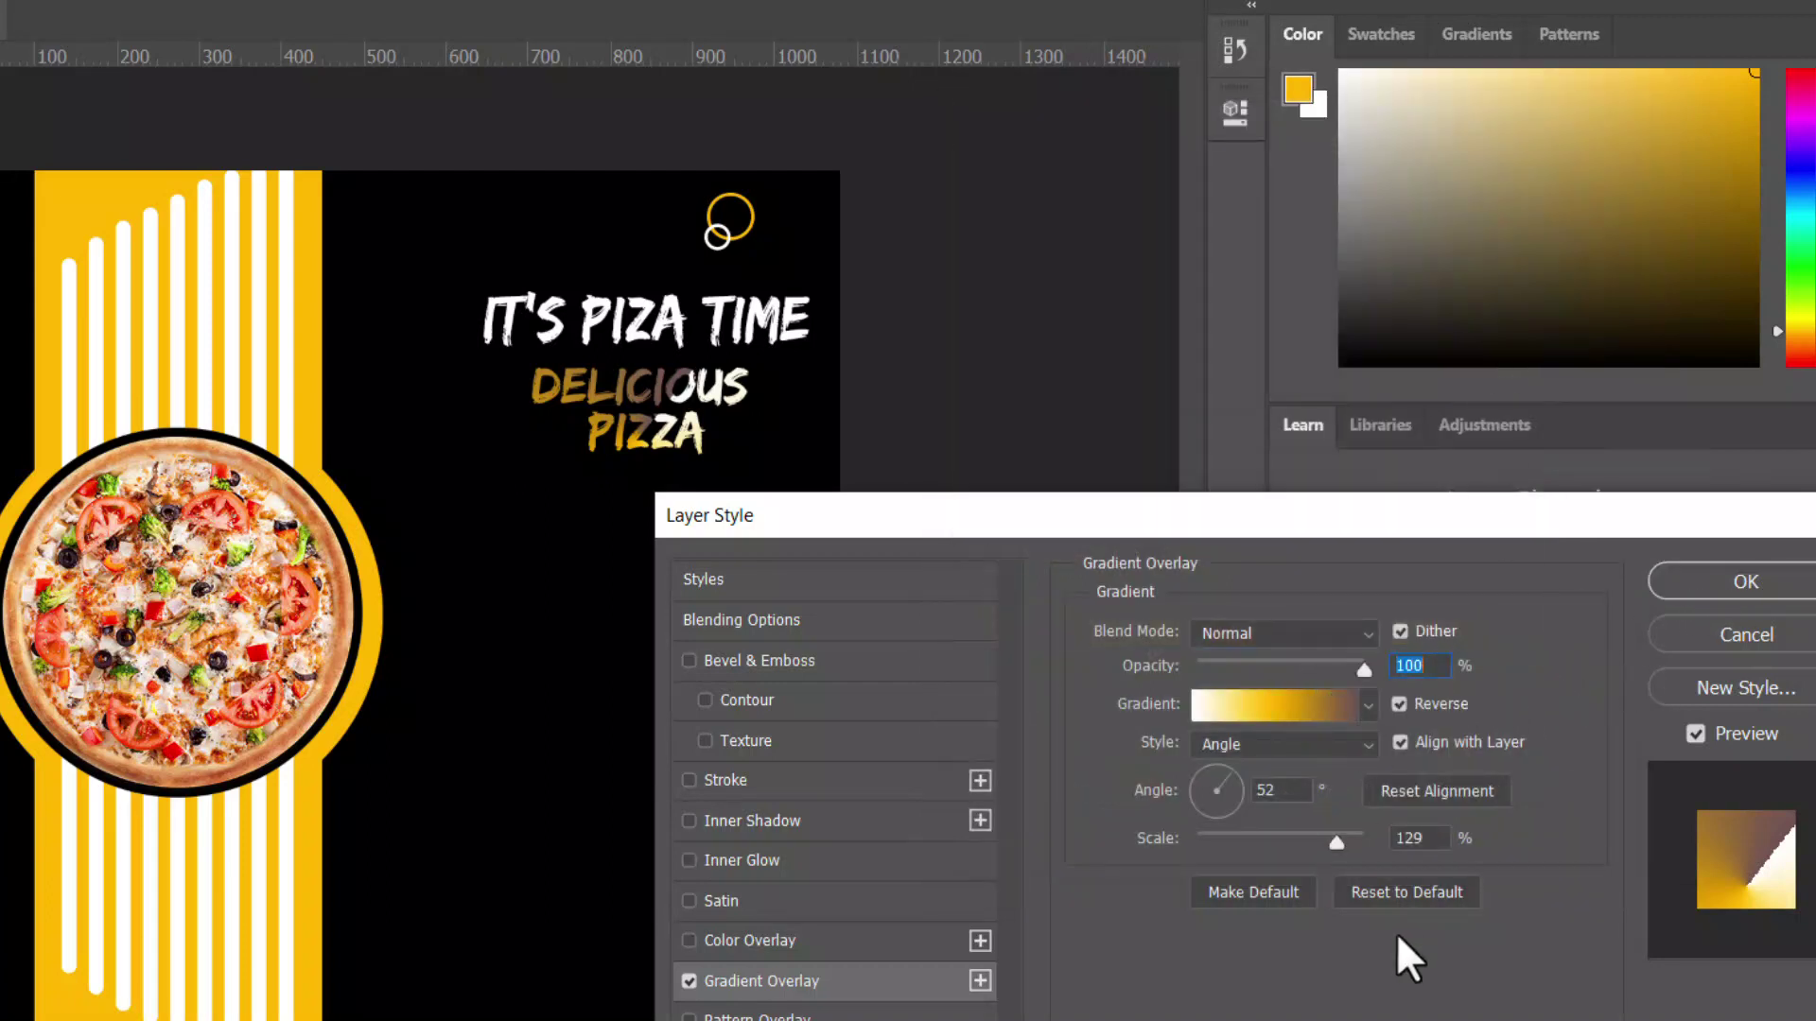
{"action": "left_click", "coordinate": [1427, 837]}
{"action": "left_click", "coordinate": [1682, 581]}
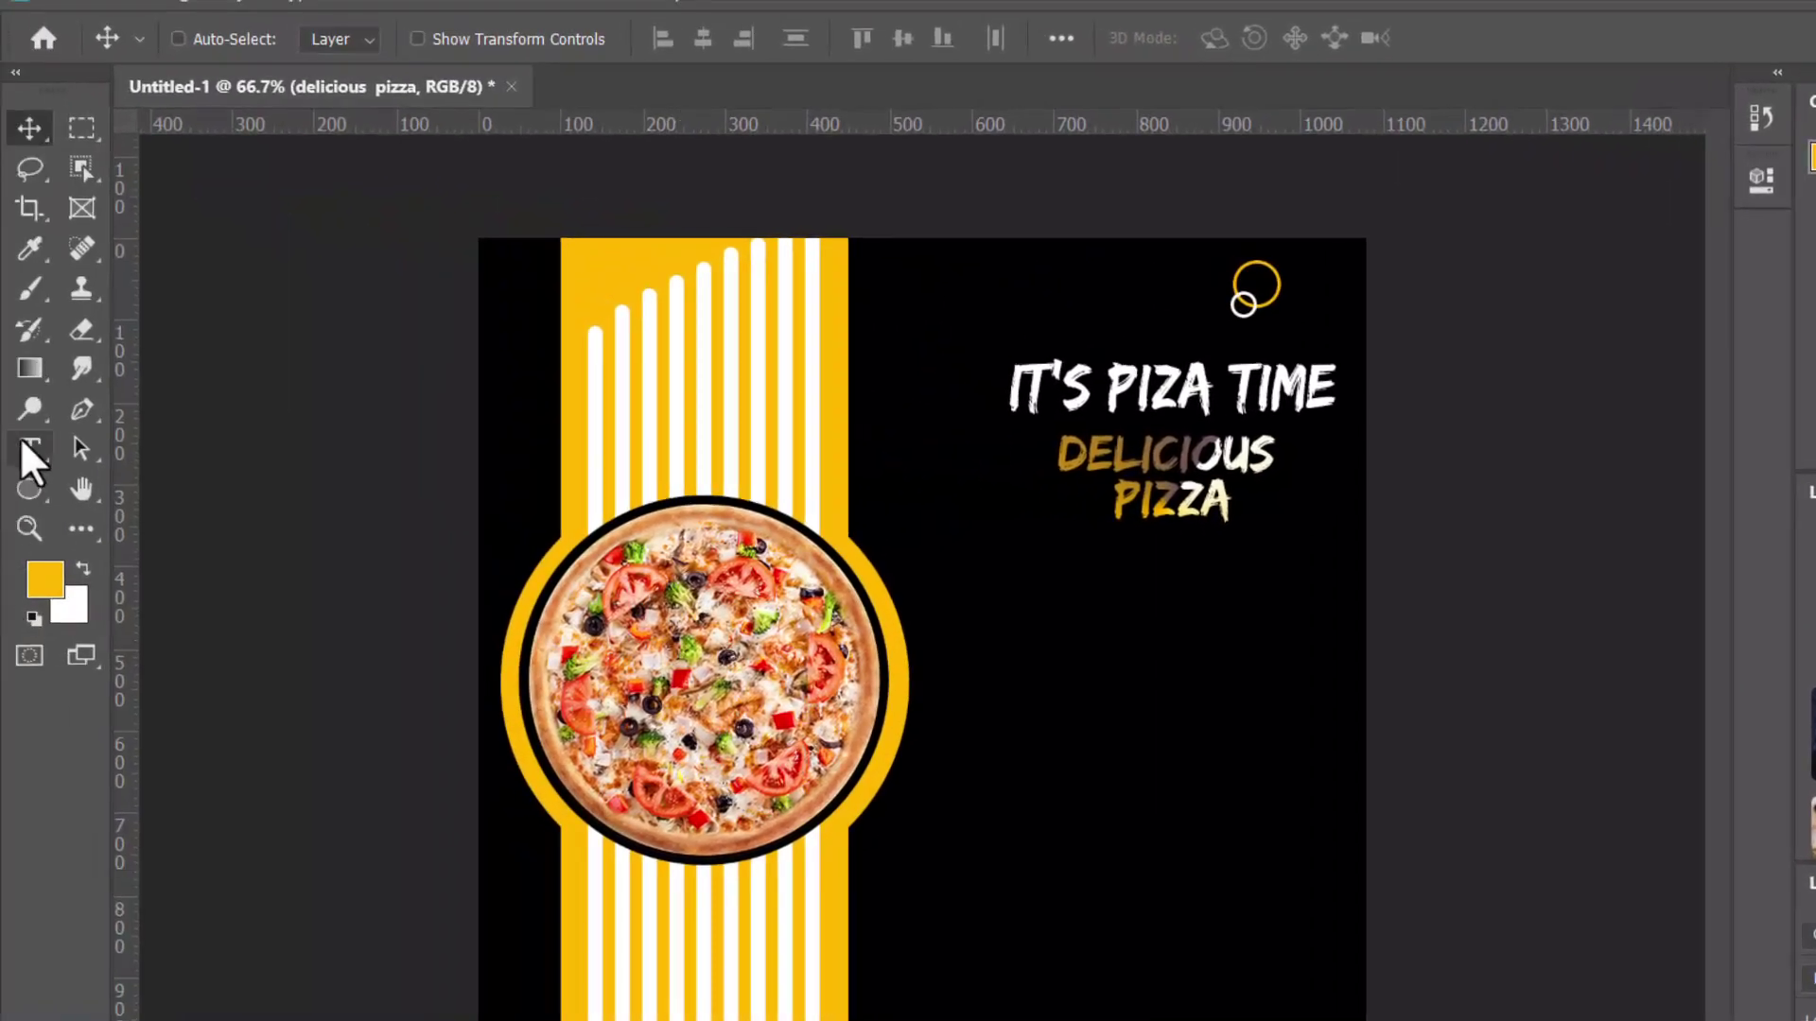
Add the white text "#DailyDose" on the black area below "DELICIOUS PIZZA"
{"action": "left_click", "coordinate": [23, 442]}
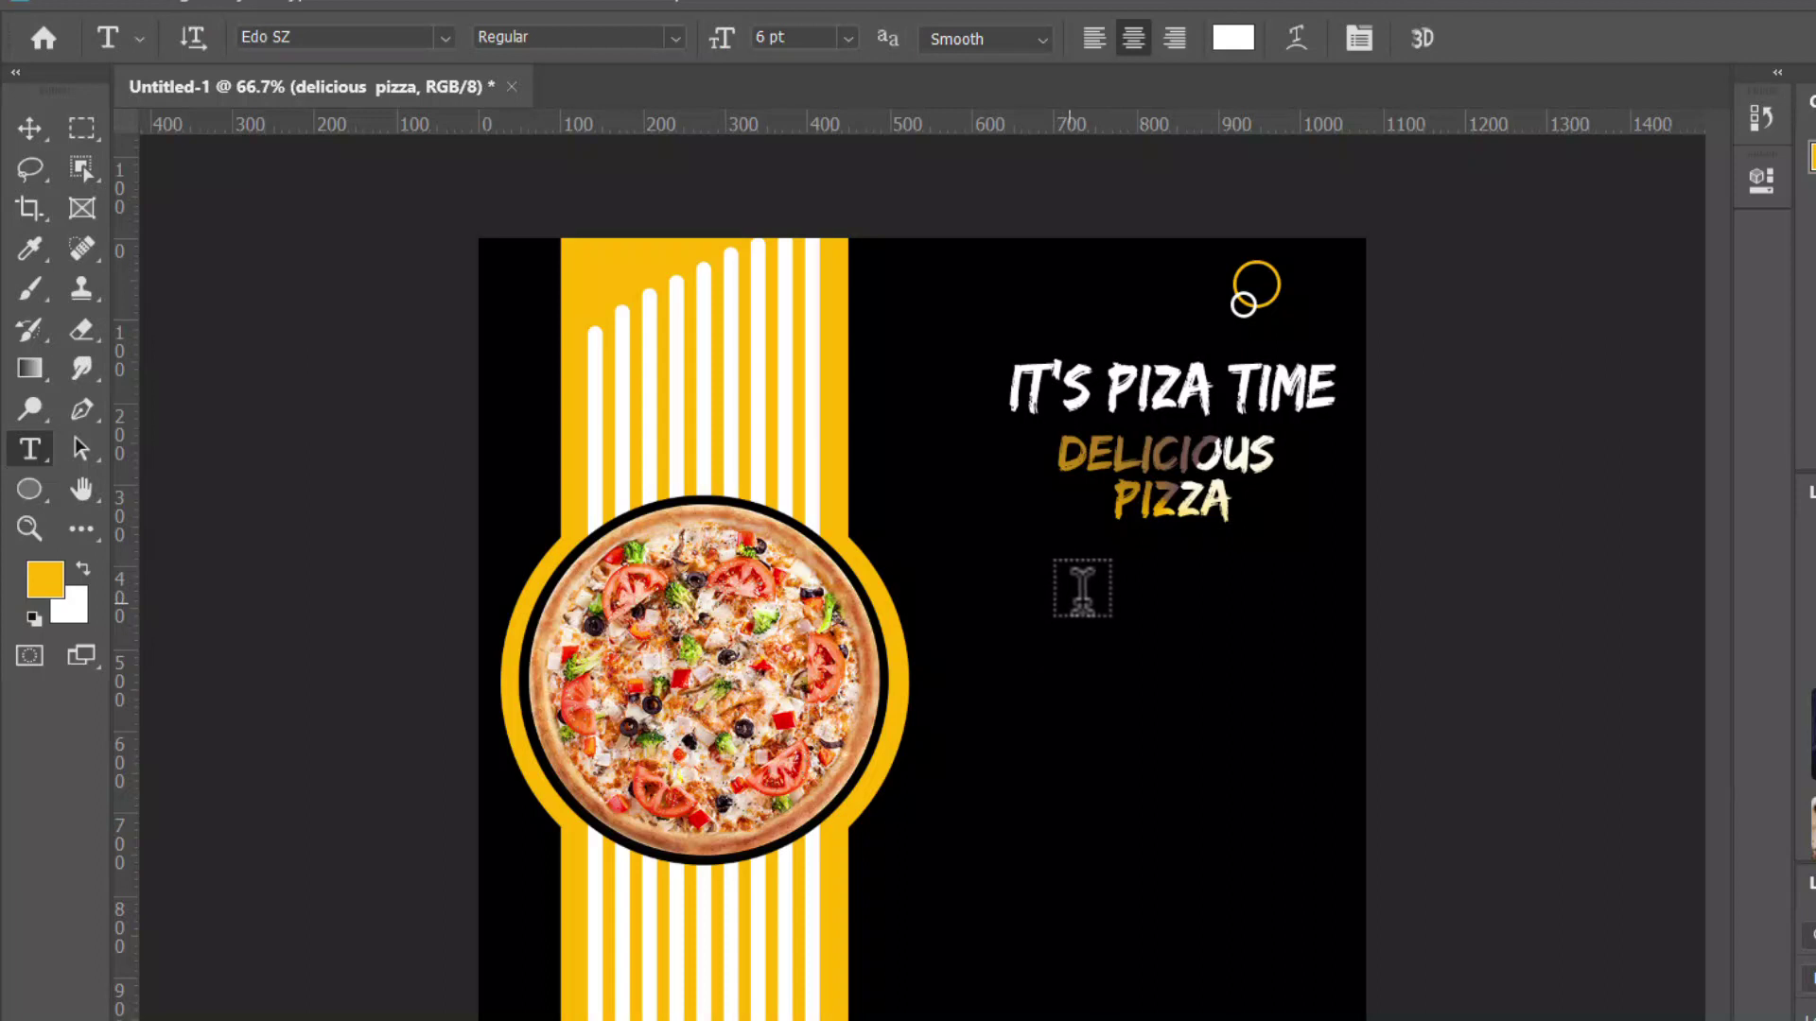
{"action": "left_click", "coordinate": [1176, 632]}
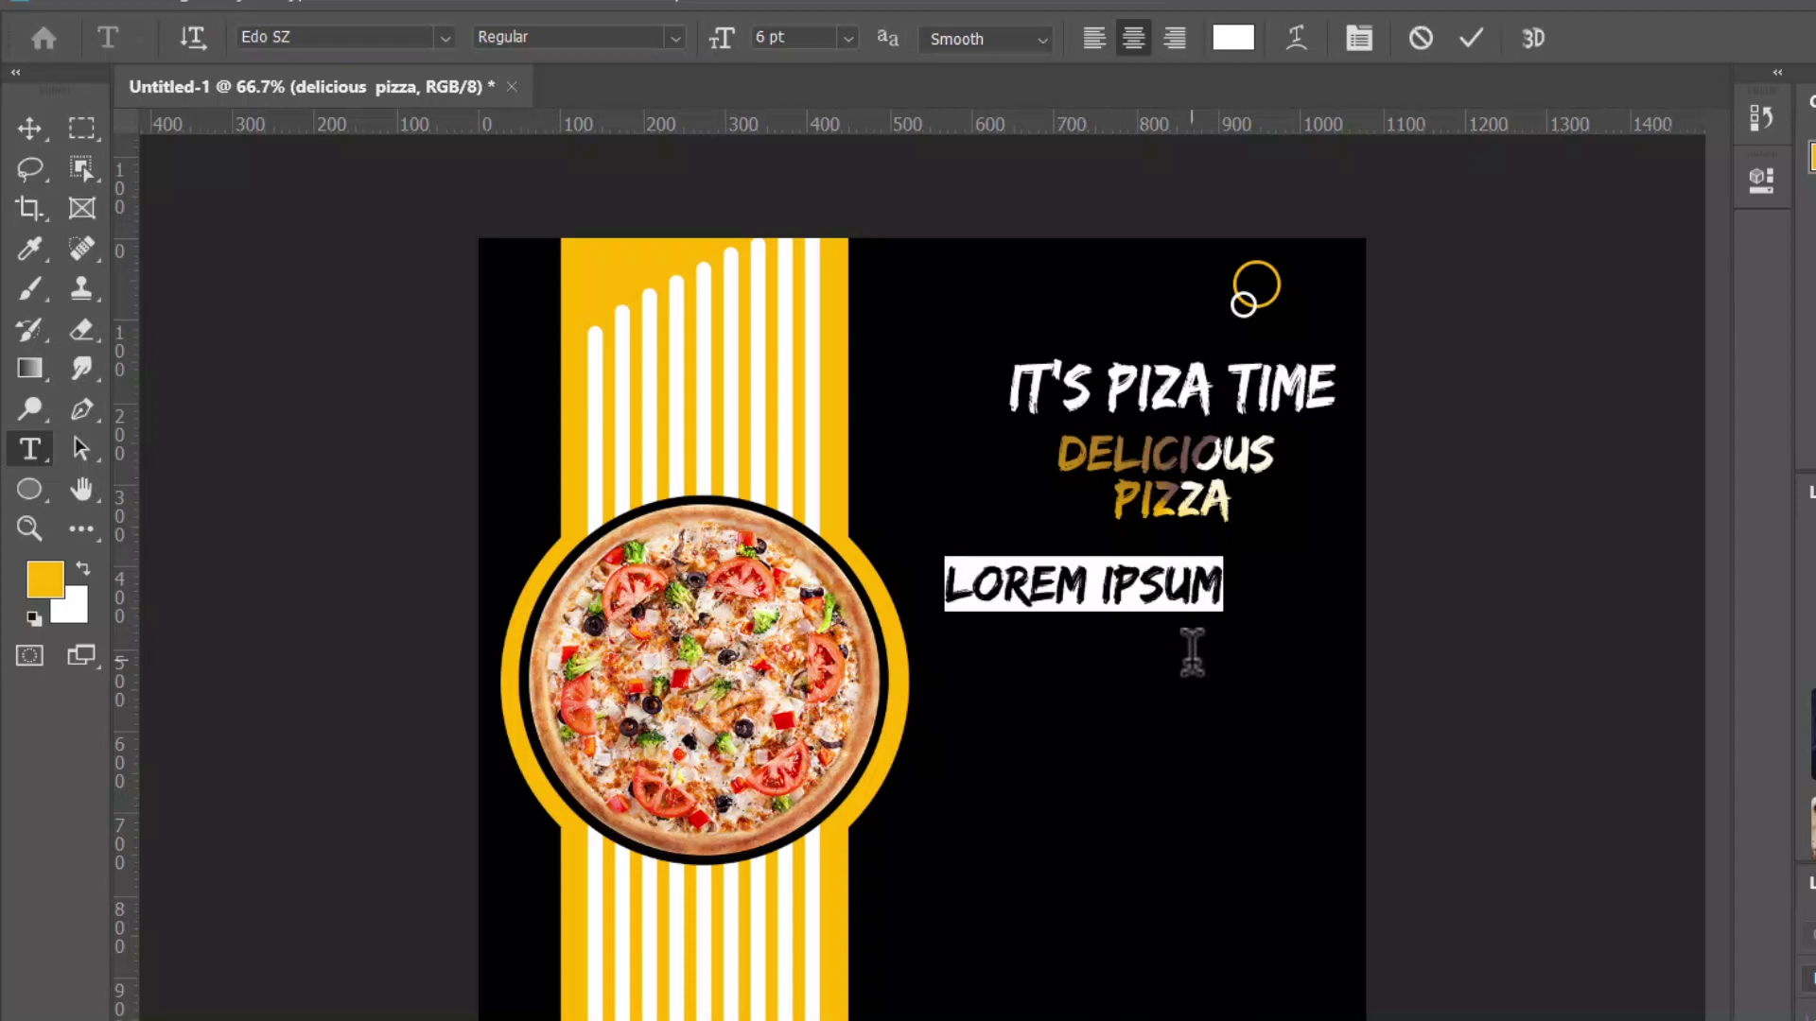
{"action": "key", "text": "BackSpace"}
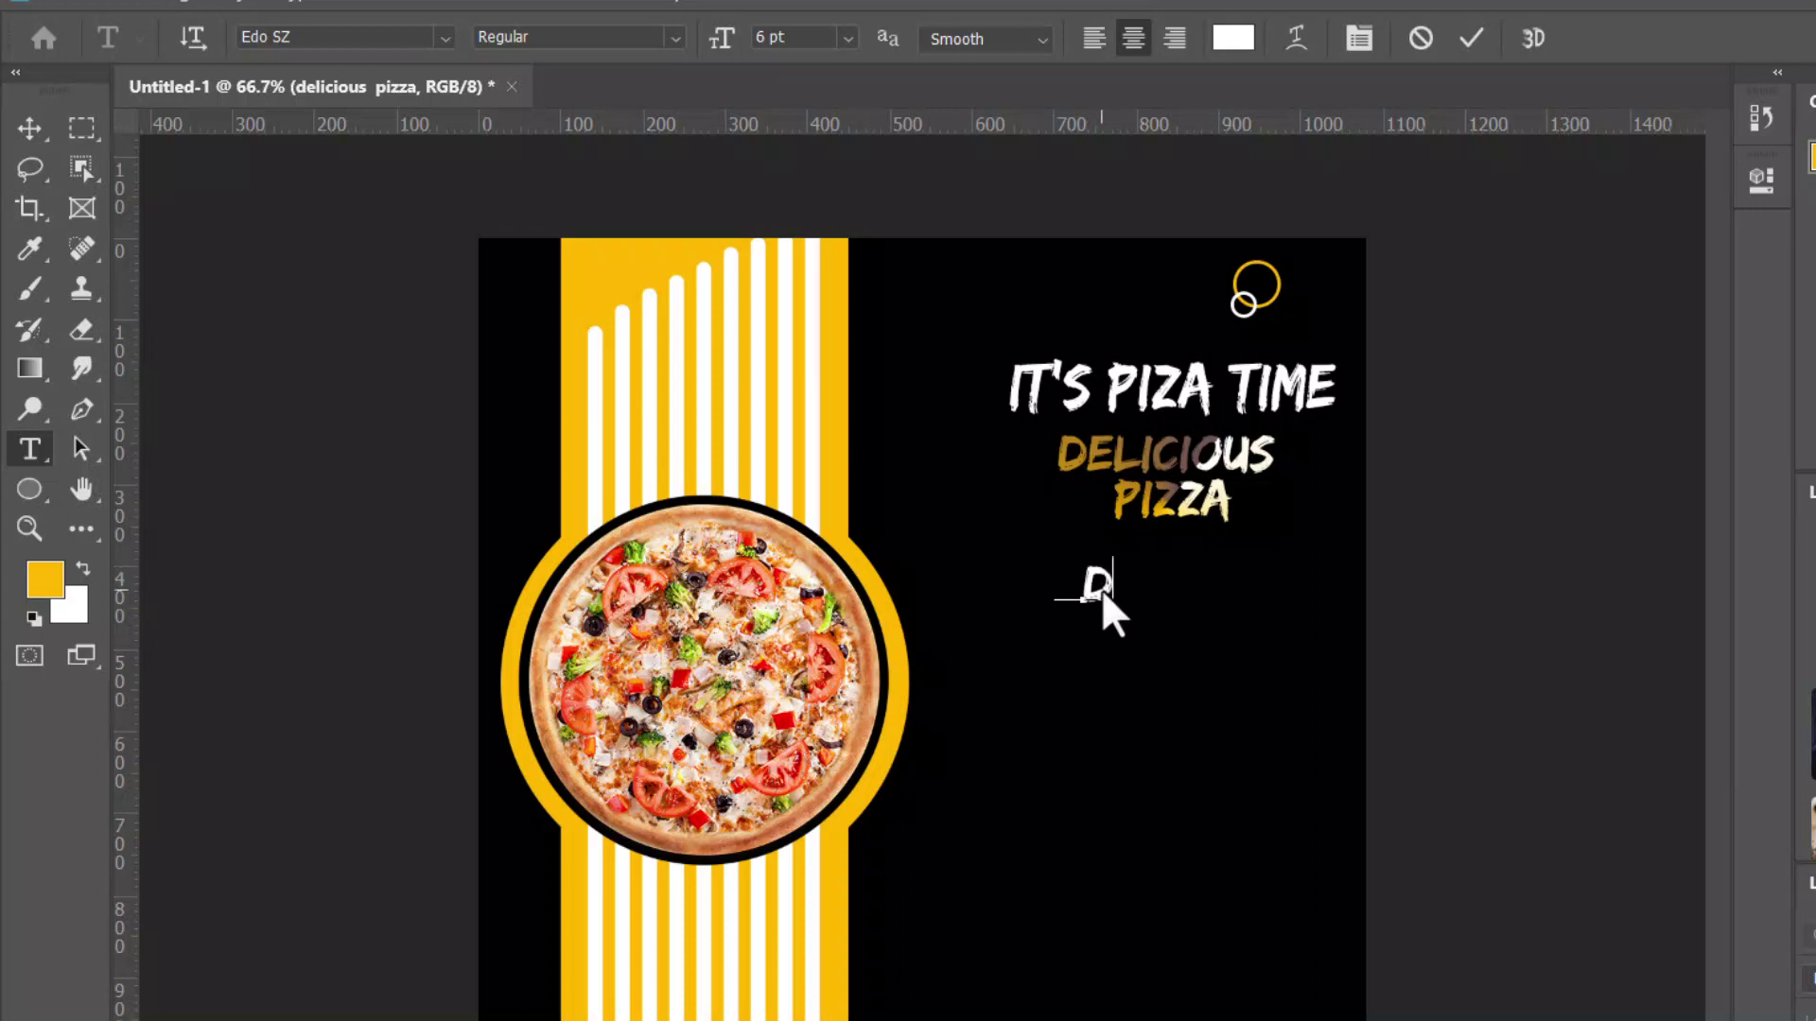
{"action": "type", "text": "ILY"}
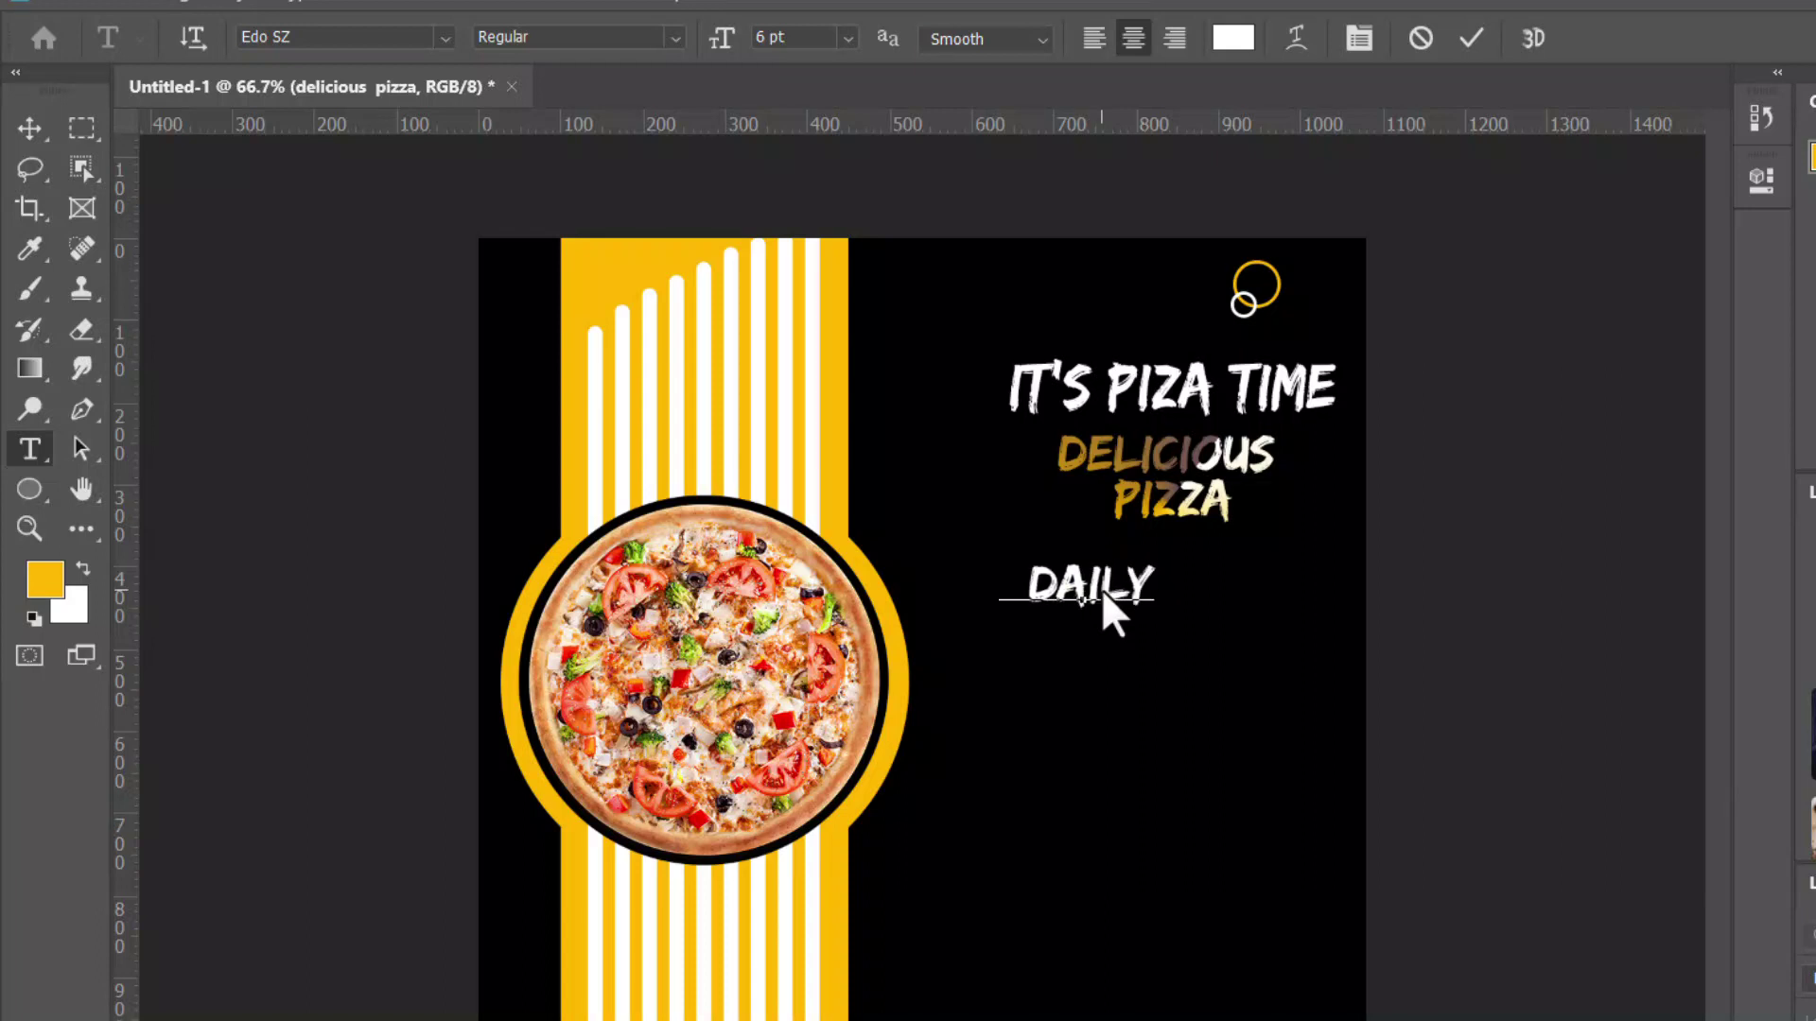
{"action": "type", "text": "DOS"}
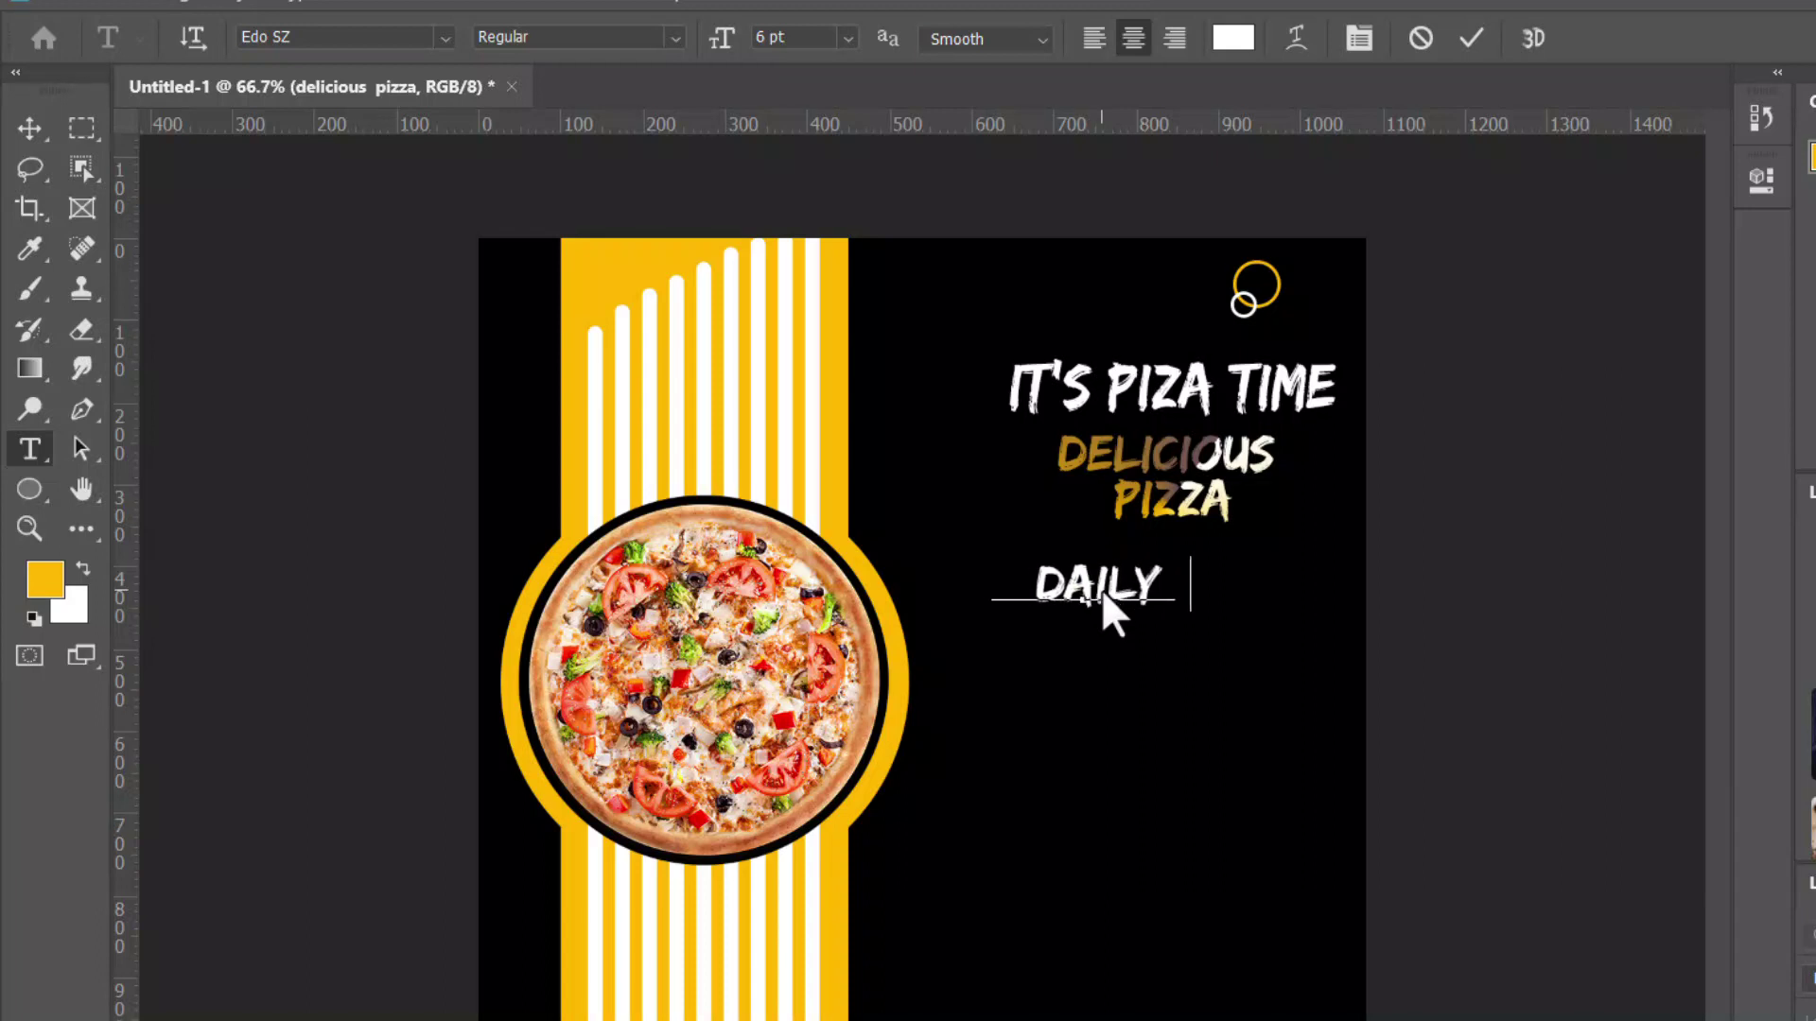
{"action": "type", "text": "E"}
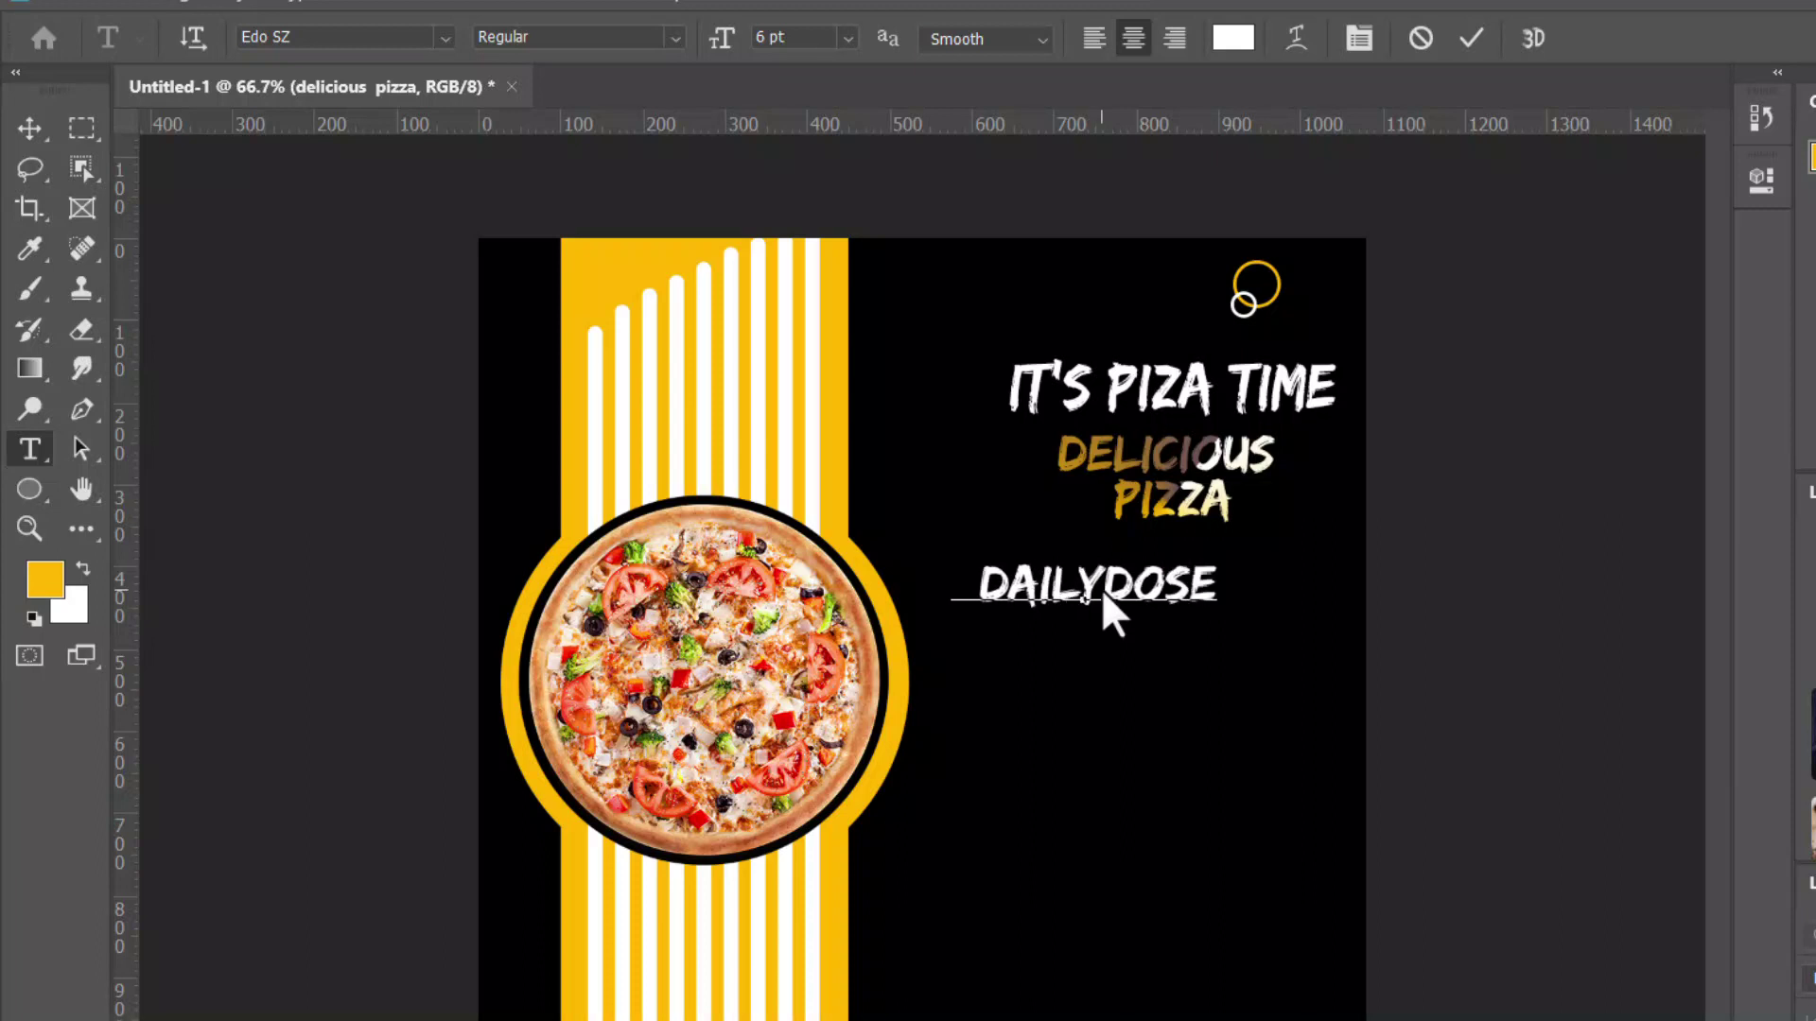
Set the "#DailyDose" text in Berlin Sans FB Demi Bold and move it right, beneath "DELICIOUS PIZZA"
{"action": "key", "text": "ctrl+a"}
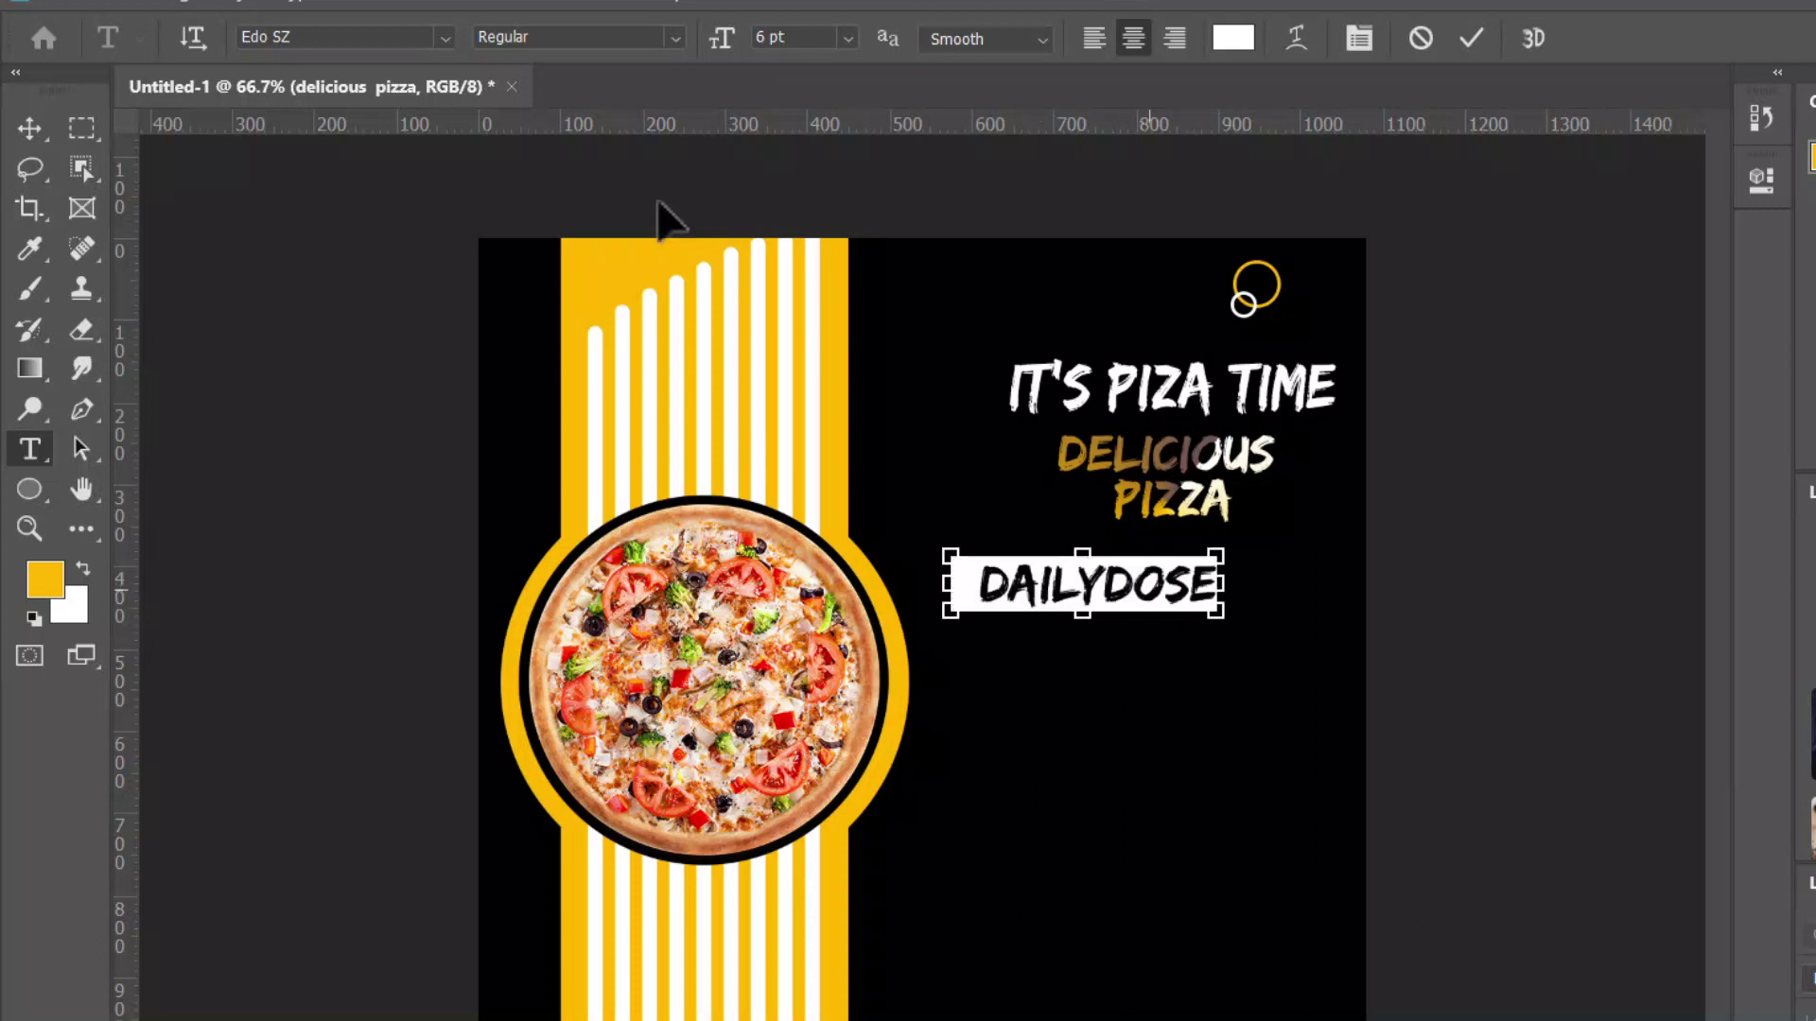
{"action": "left_click", "coordinate": [443, 37]}
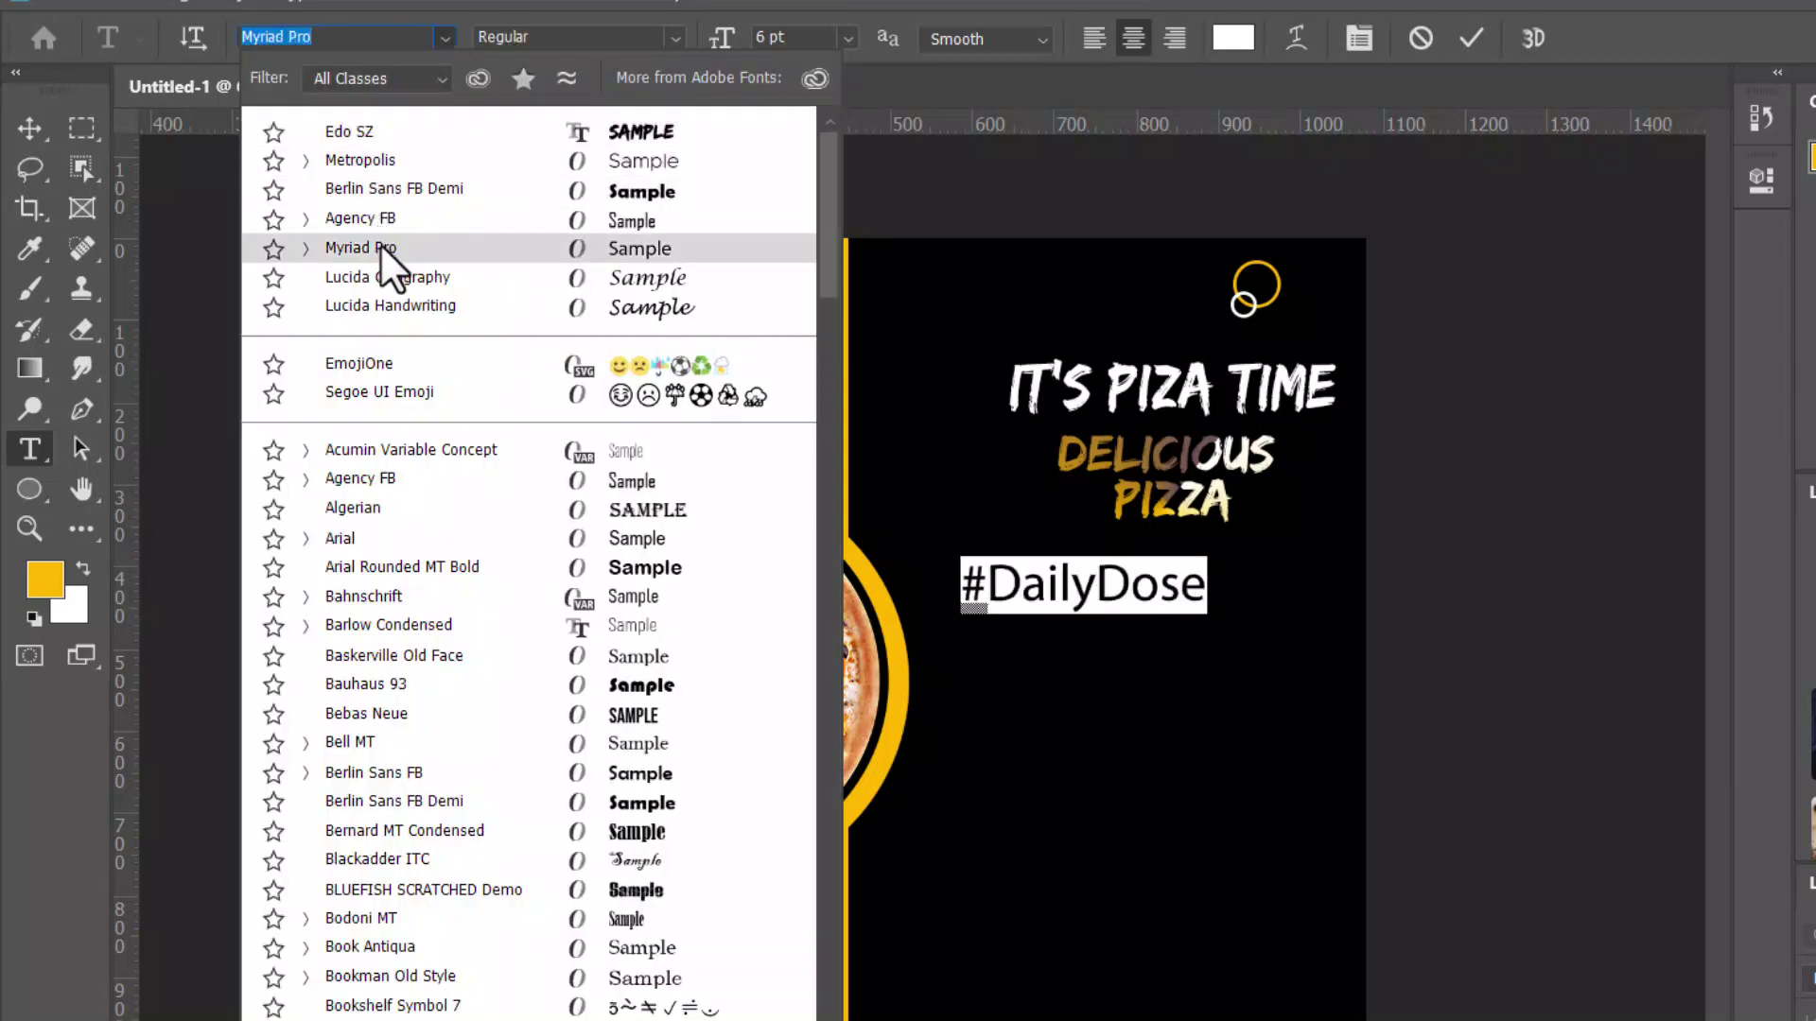
{"action": "left_click", "coordinate": [372, 193]}
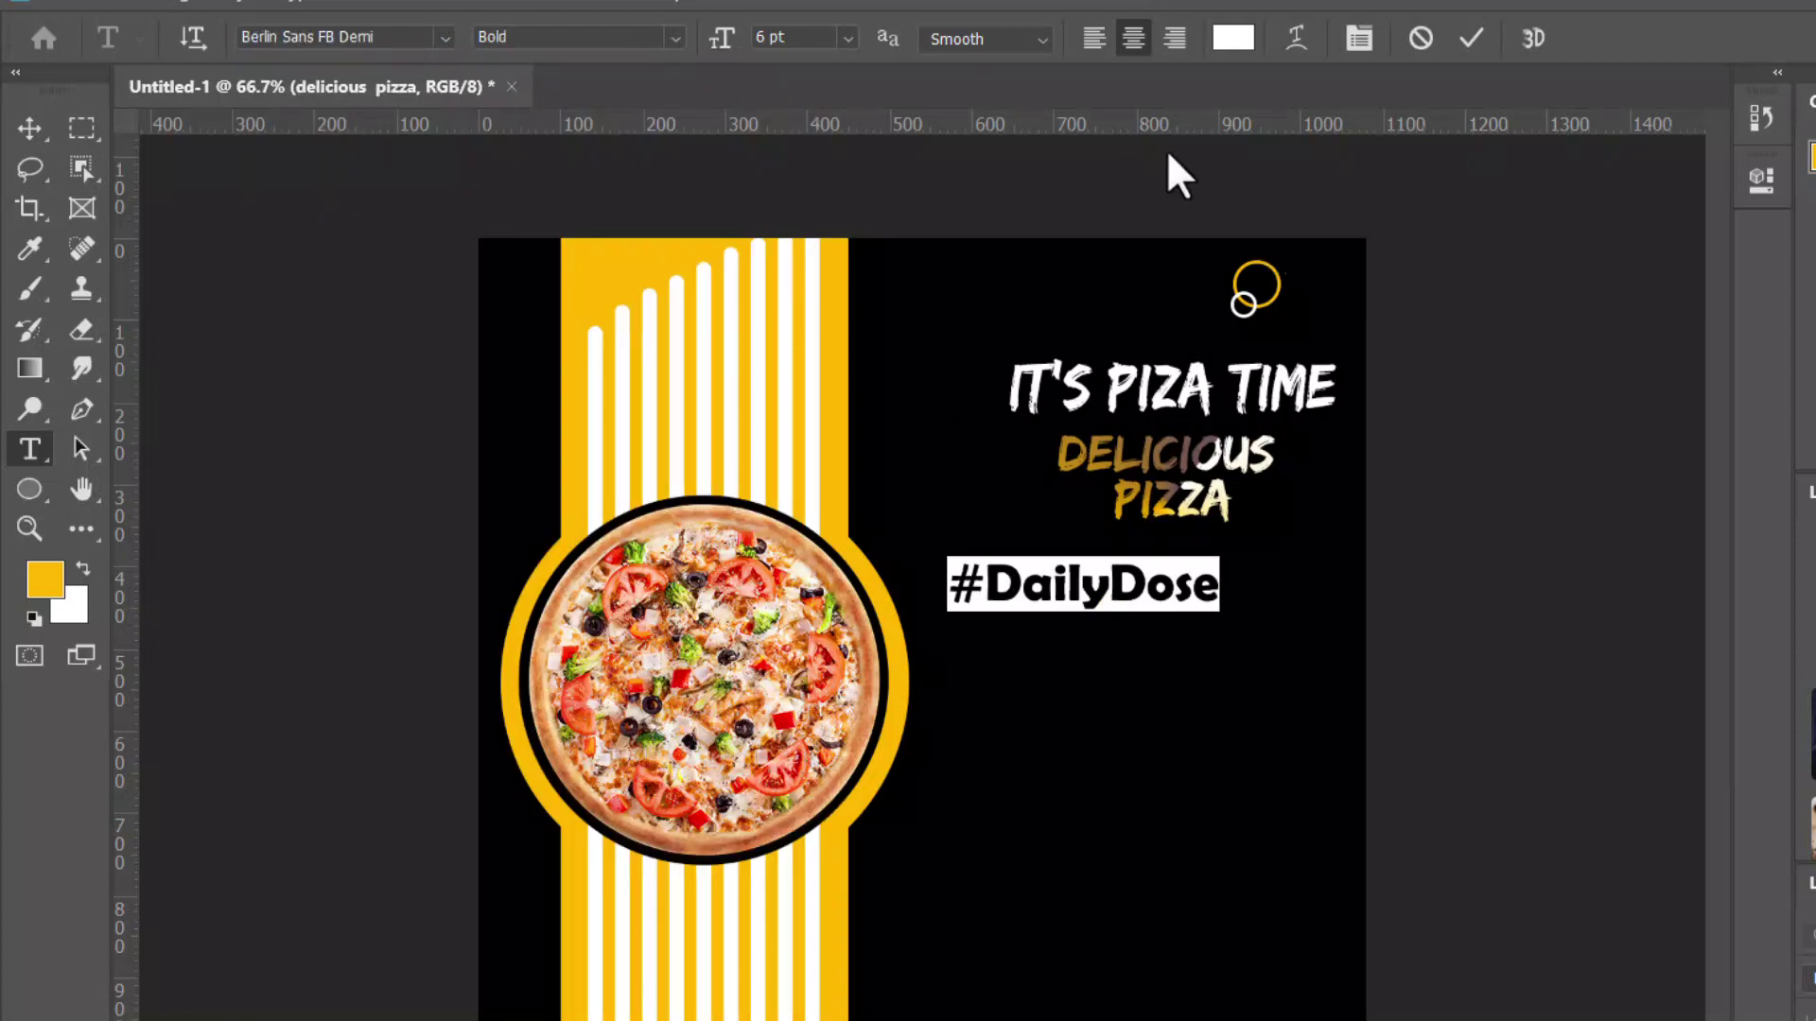
{"action": "left_click", "coordinate": [29, 127]}
{"action": "left_click_drag", "start_coordinate": [1041, 586], "coordinate": [1149, 595]}
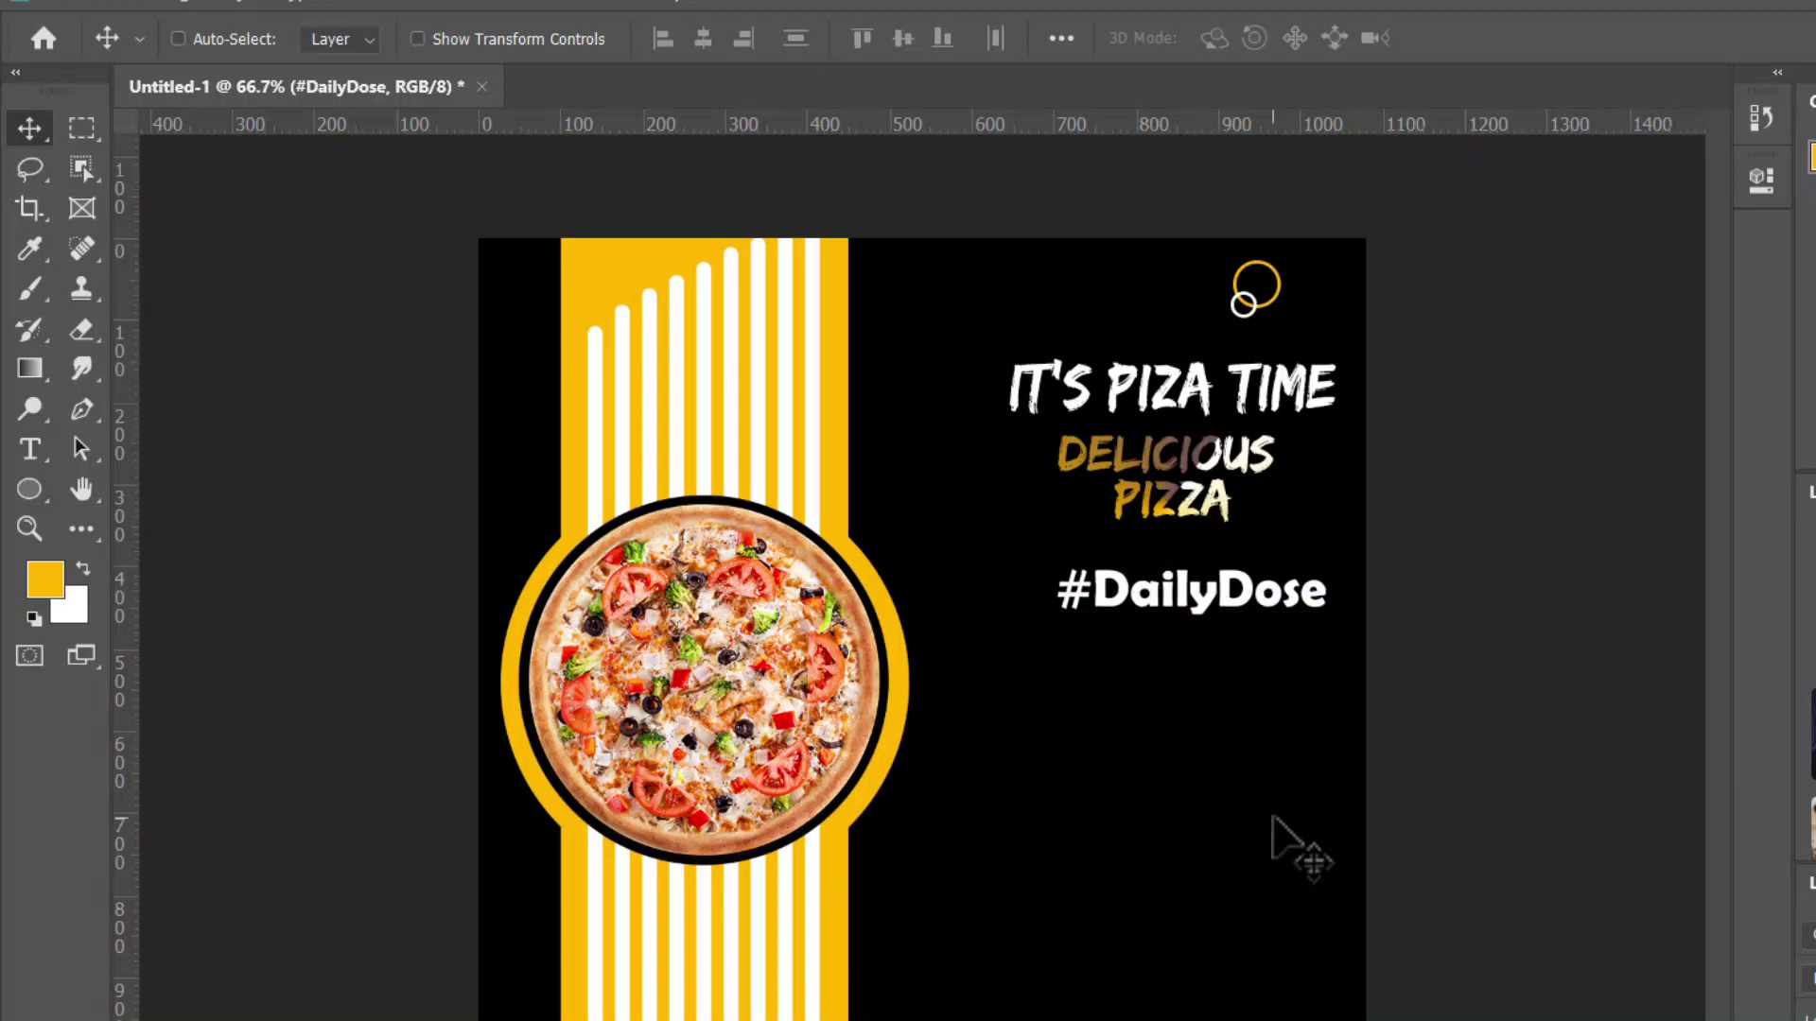
Add the white text "COME AND ENJOY YOUR PIZA" on two lines in the lower black area below "#DailyDose"
{"action": "left_click", "coordinate": [29, 449]}
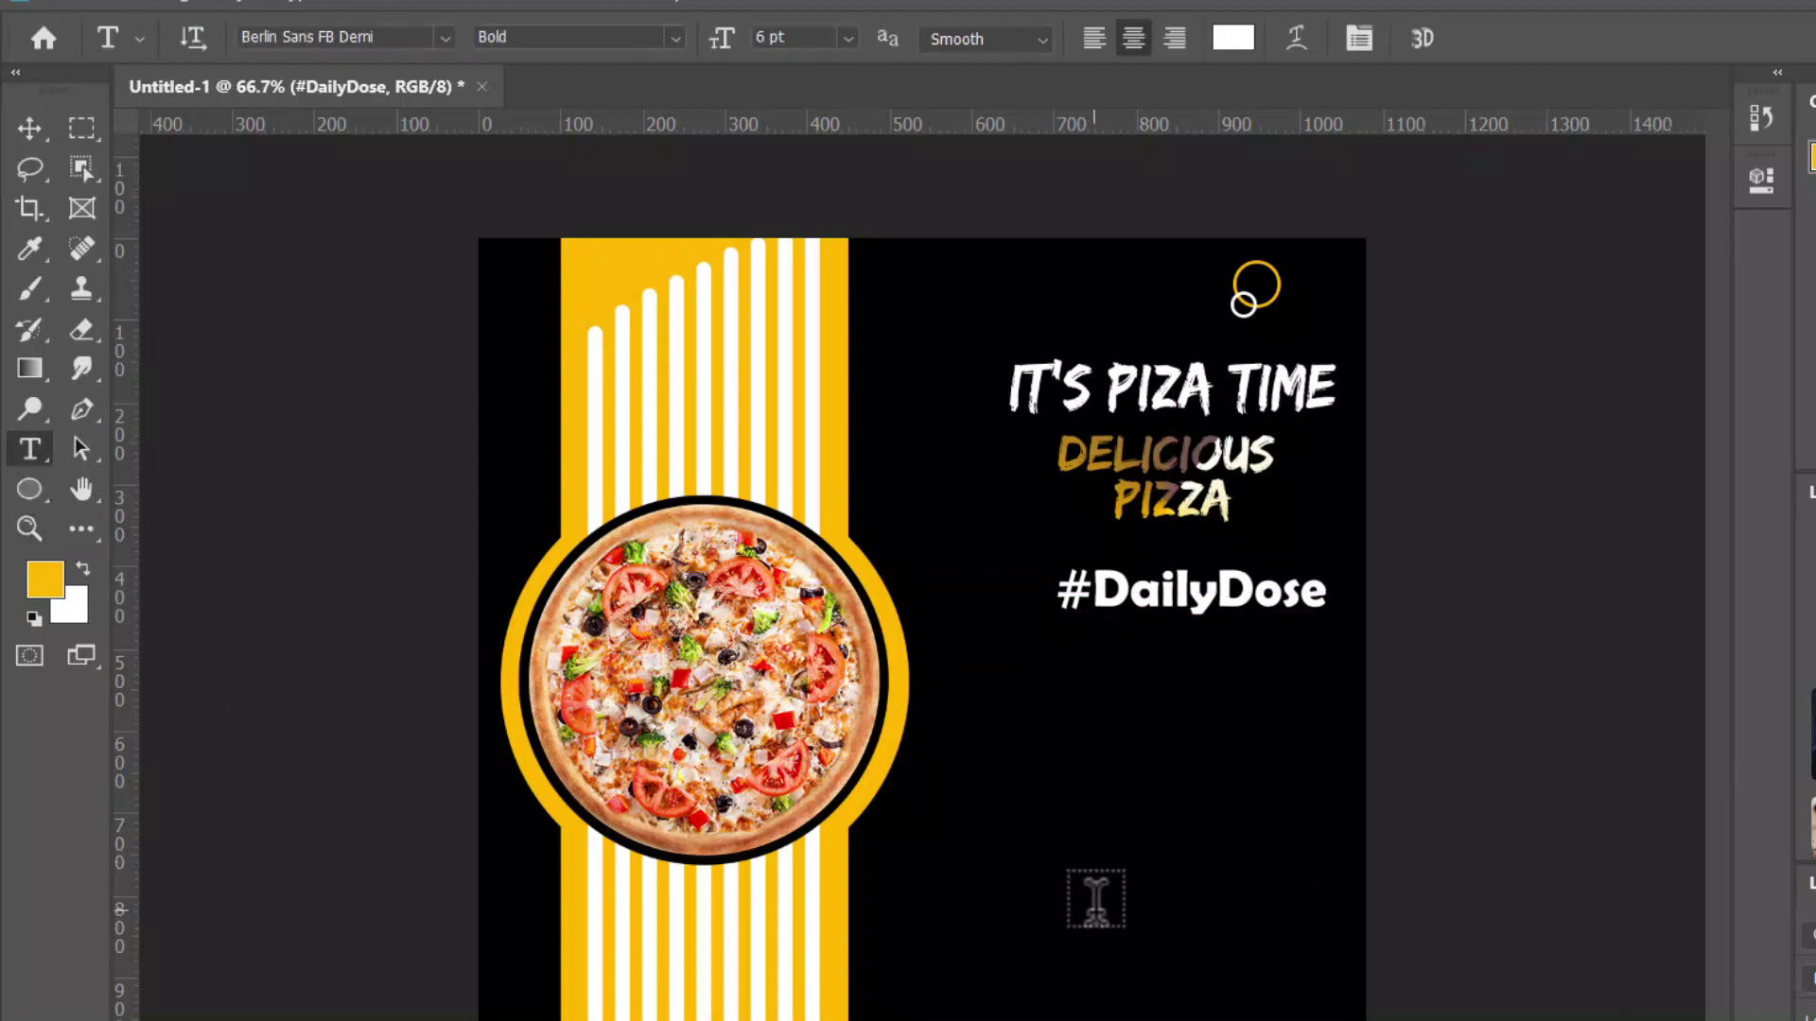
{"action": "left_click", "coordinate": [1095, 899]}
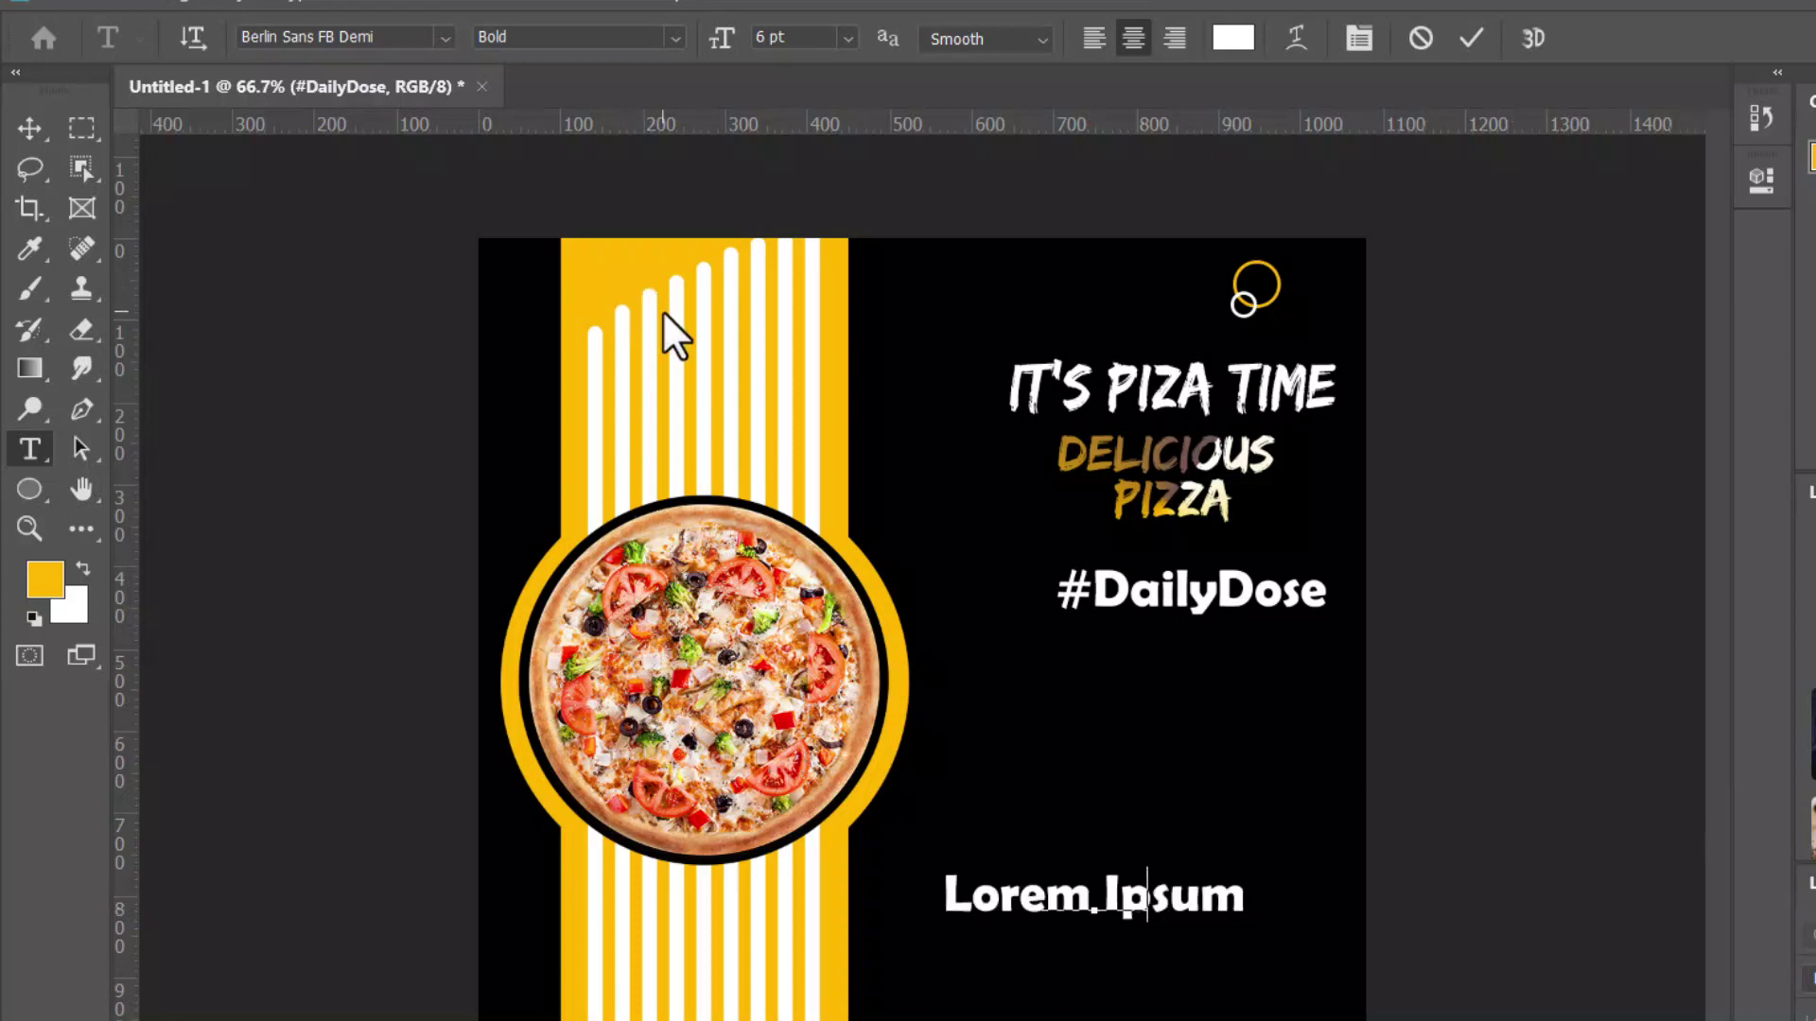
{"action": "type", "text": "Come"}
{"action": "key", "text": "BackSpace"}
{"action": "key", "text": "BackSpace"}
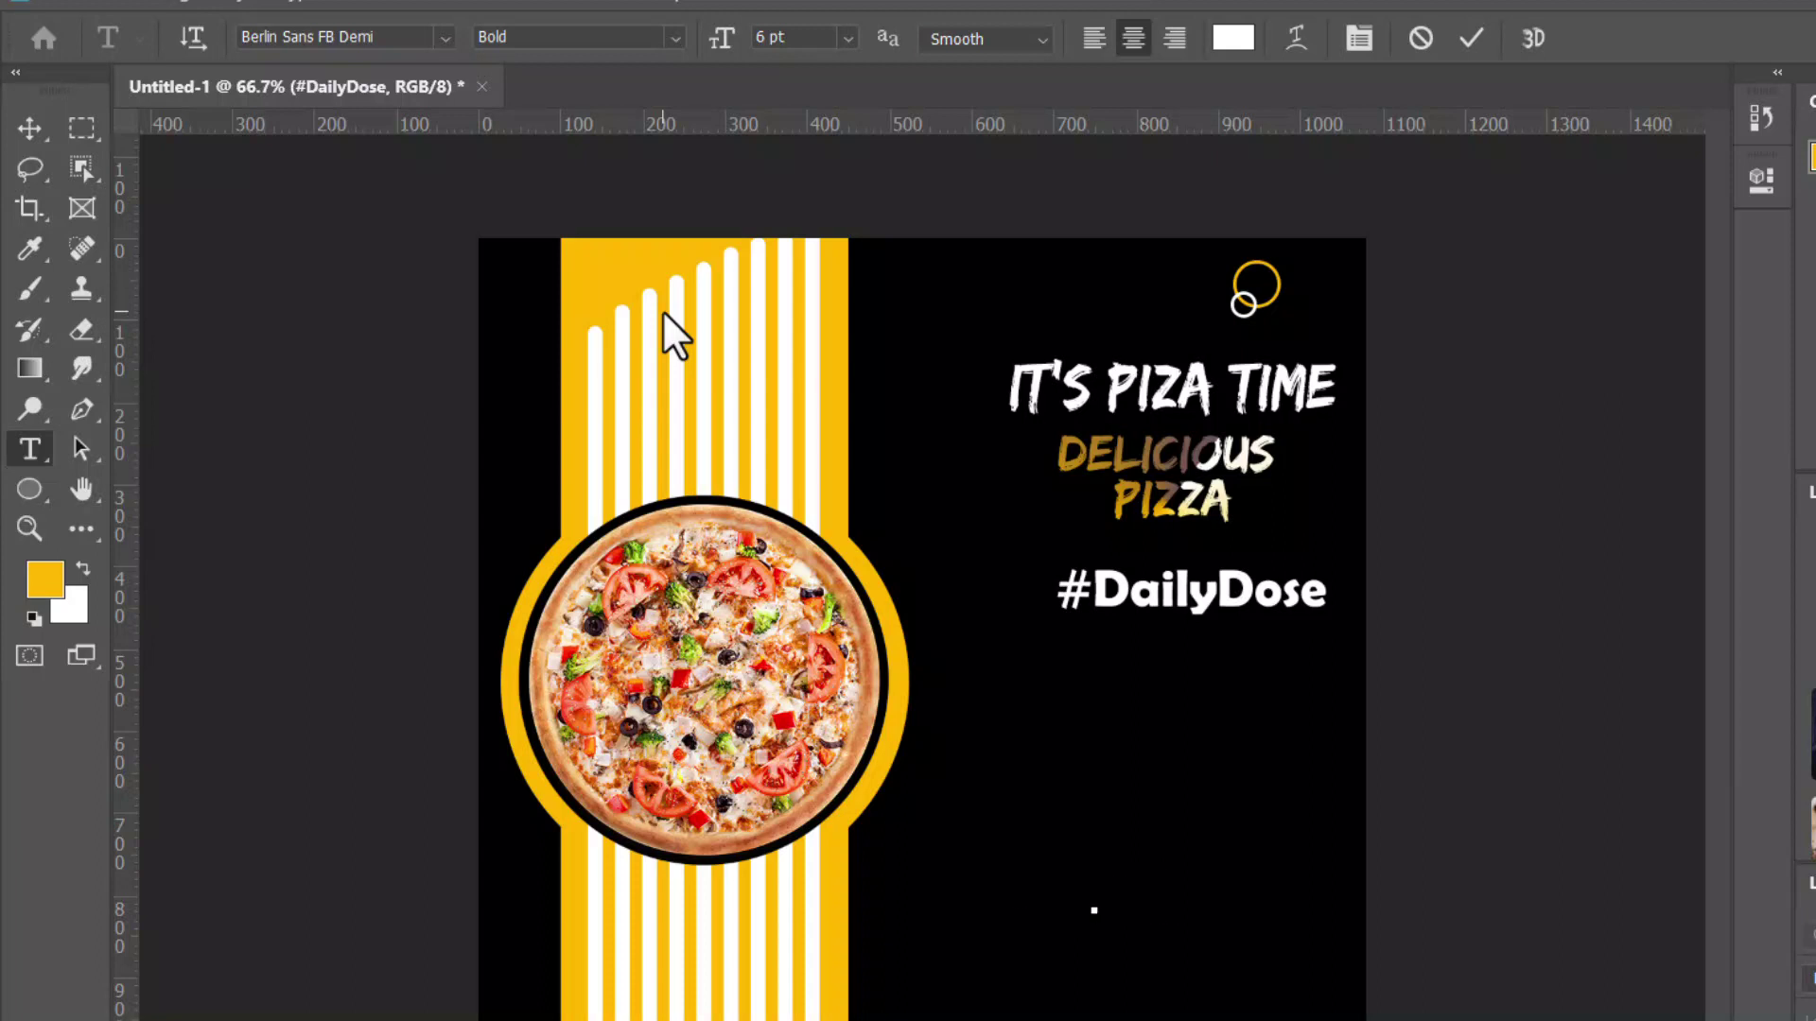
{"action": "type", "text": "OME "}
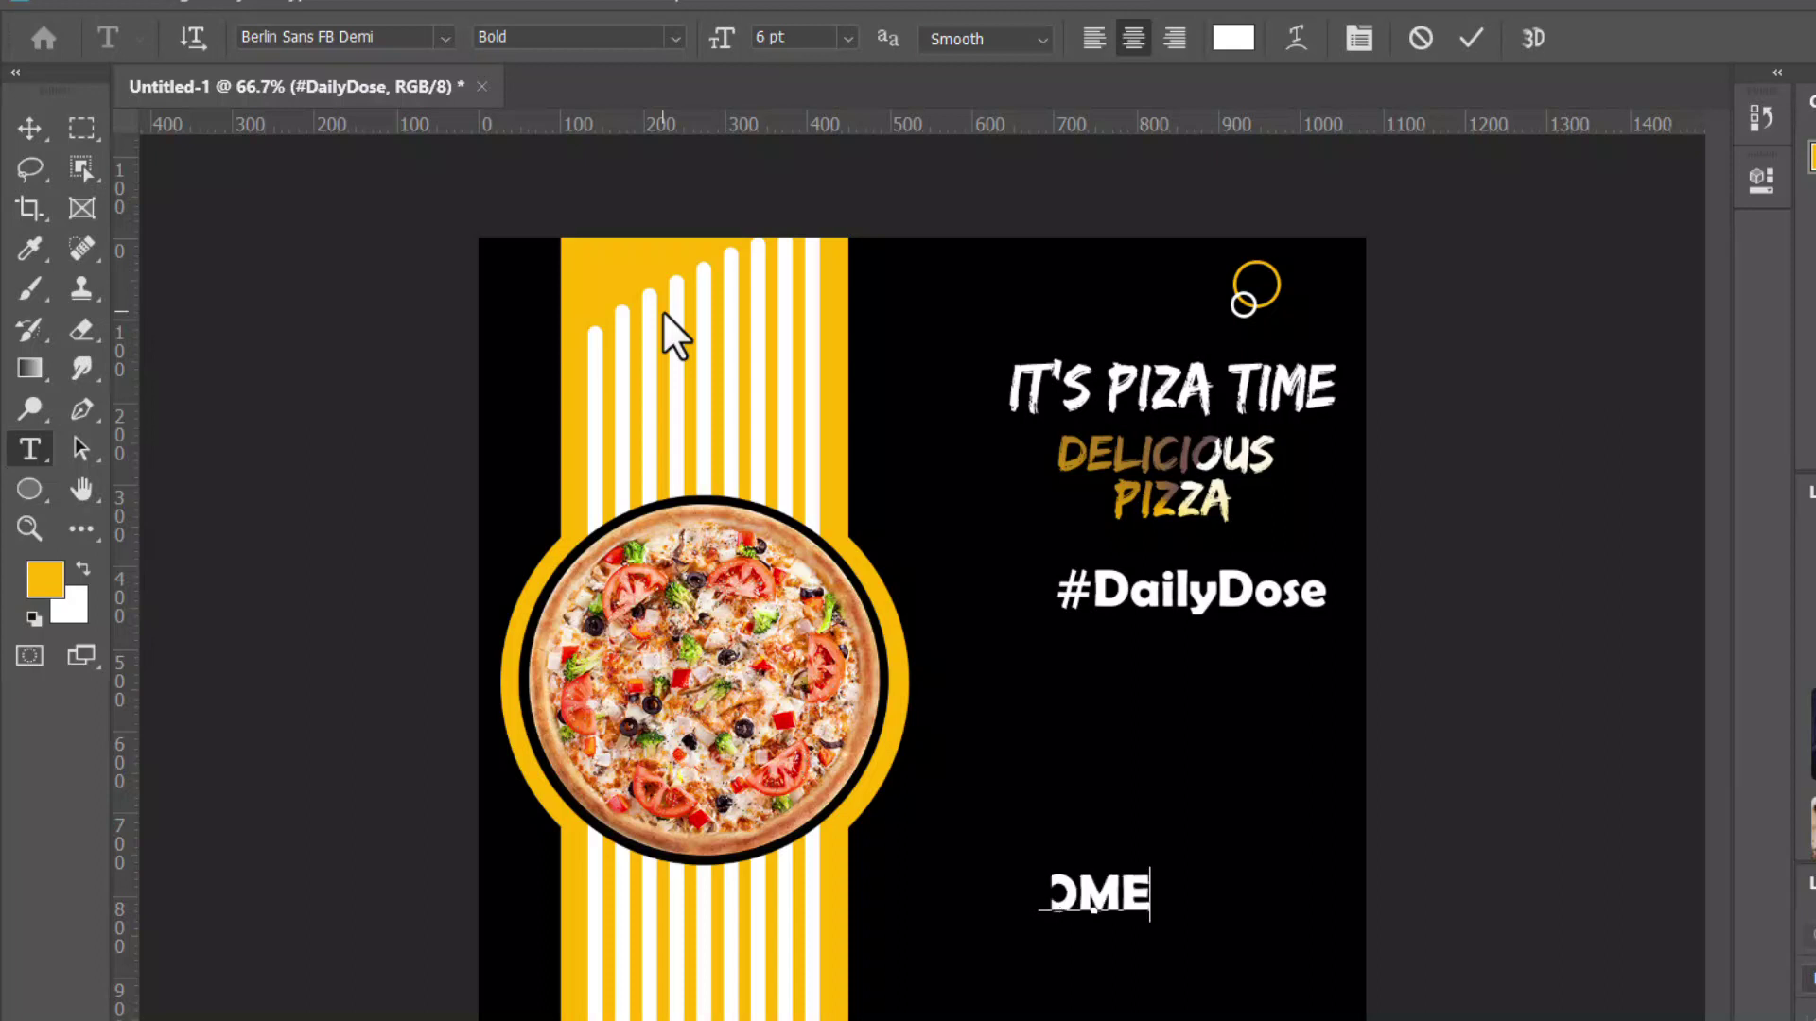
{"action": "type", "text": "AND"}
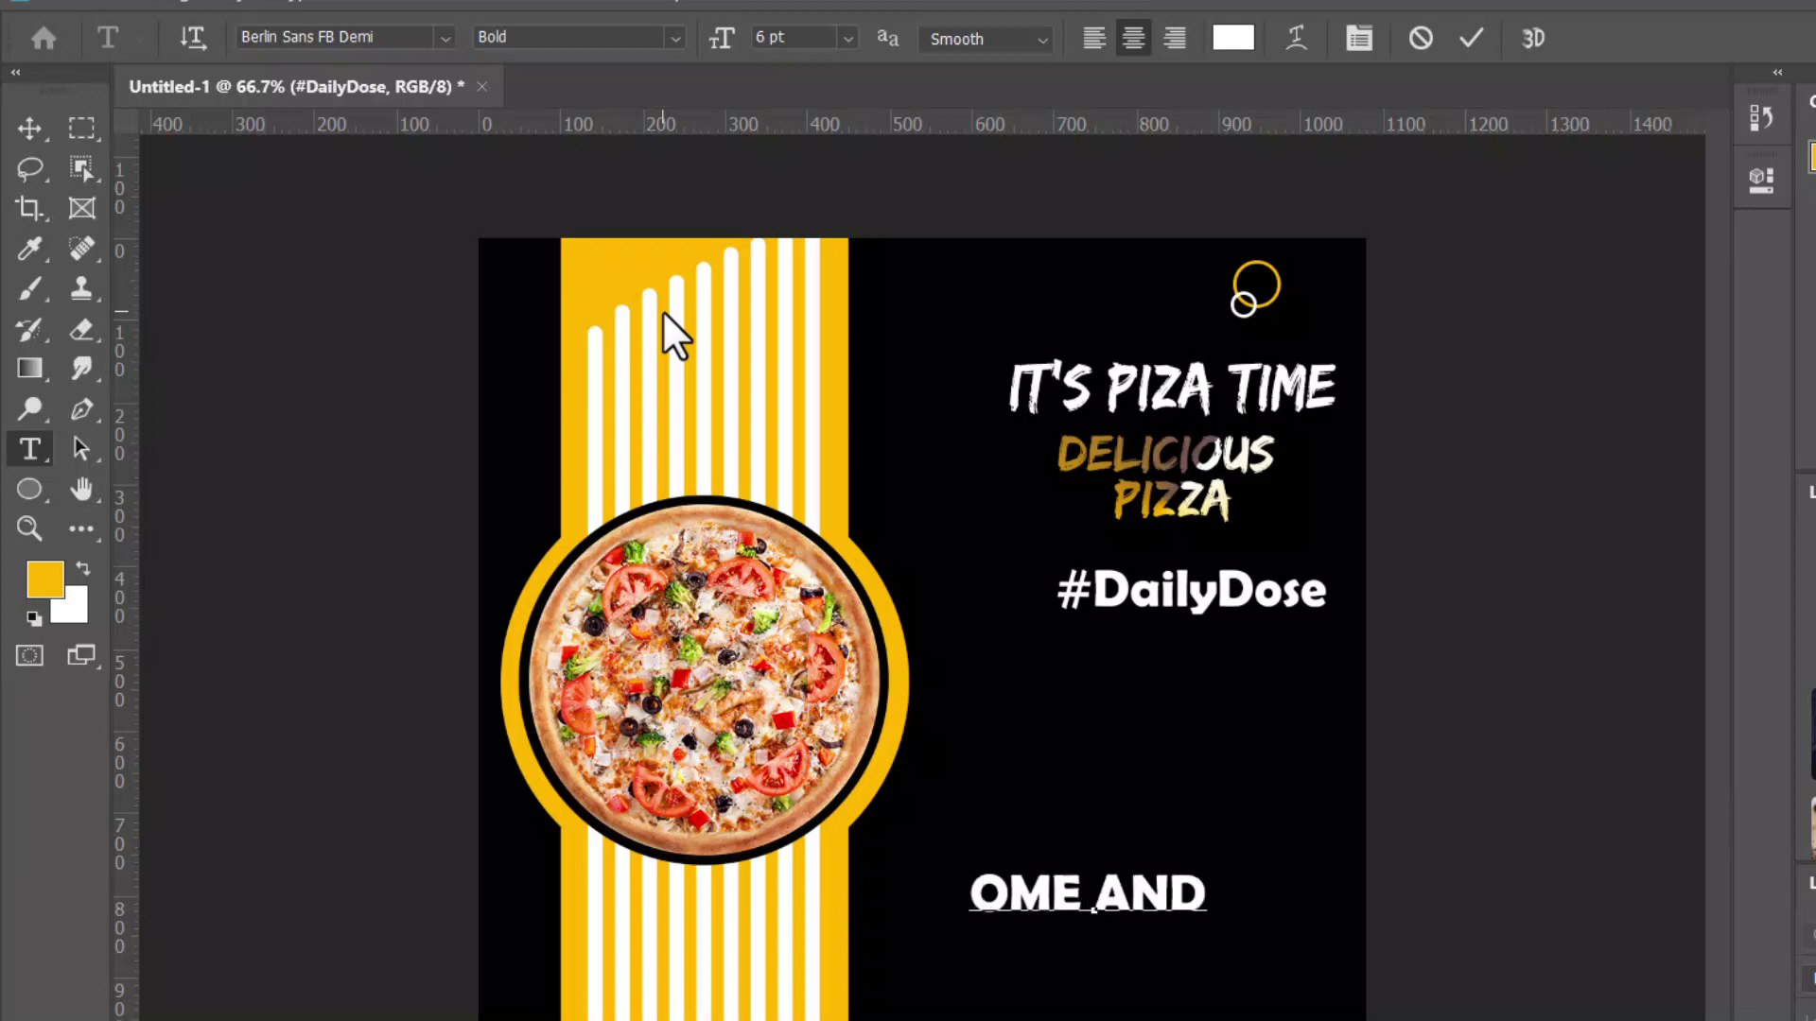
{"action": "left_click", "coordinate": [969, 894]}
{"action": "type", "text": "C"}
{"action": "left_click", "coordinate": [1229, 891]}
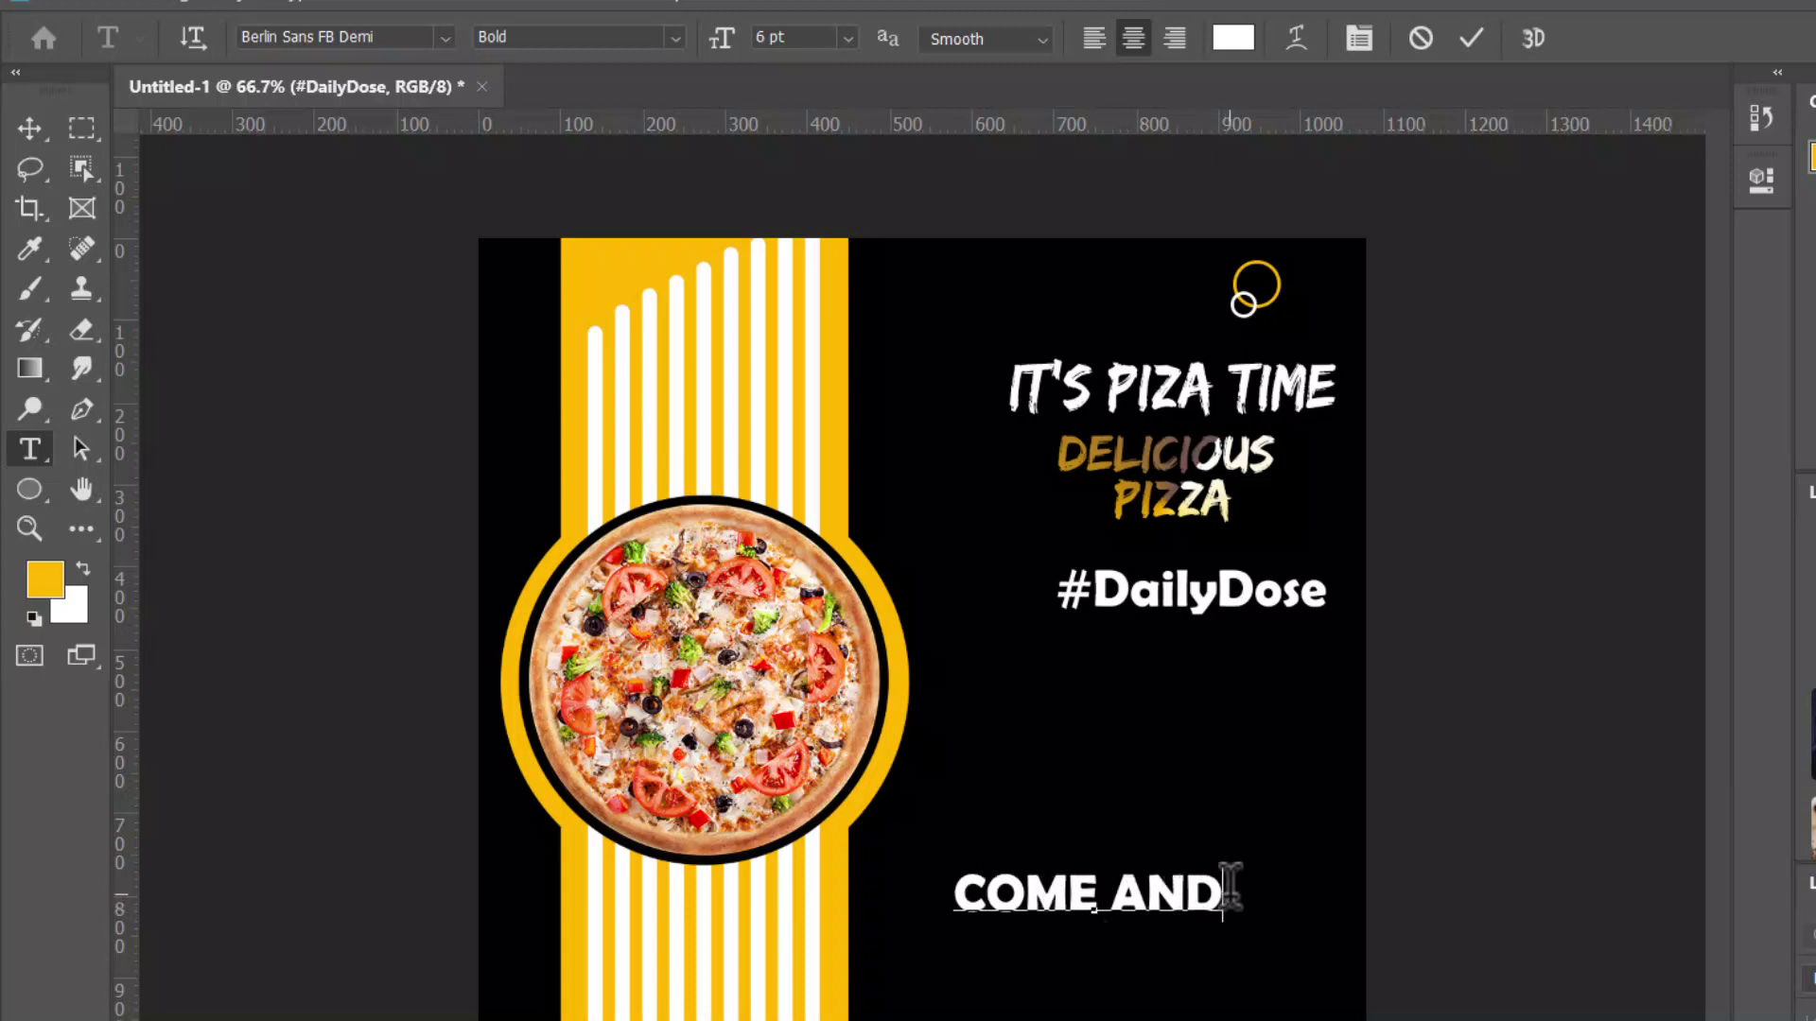
{"action": "type", "text": "EN"}
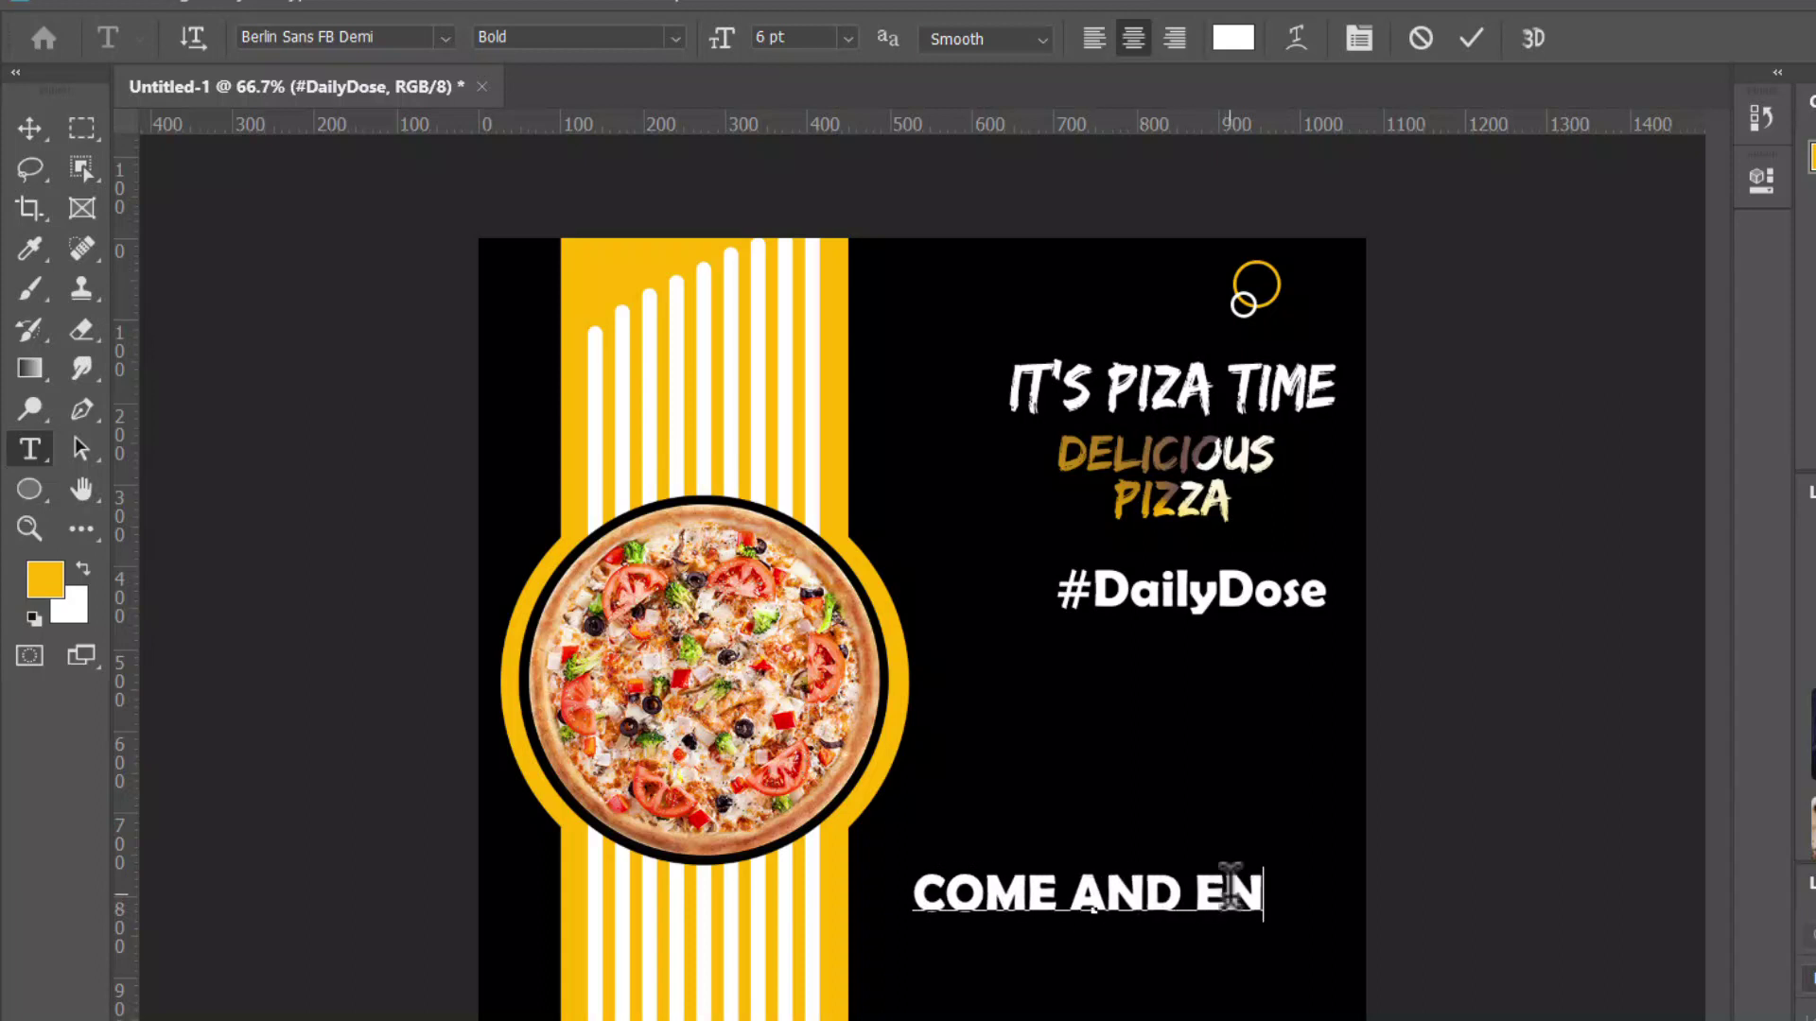
{"action": "type", "text": "JOY"}
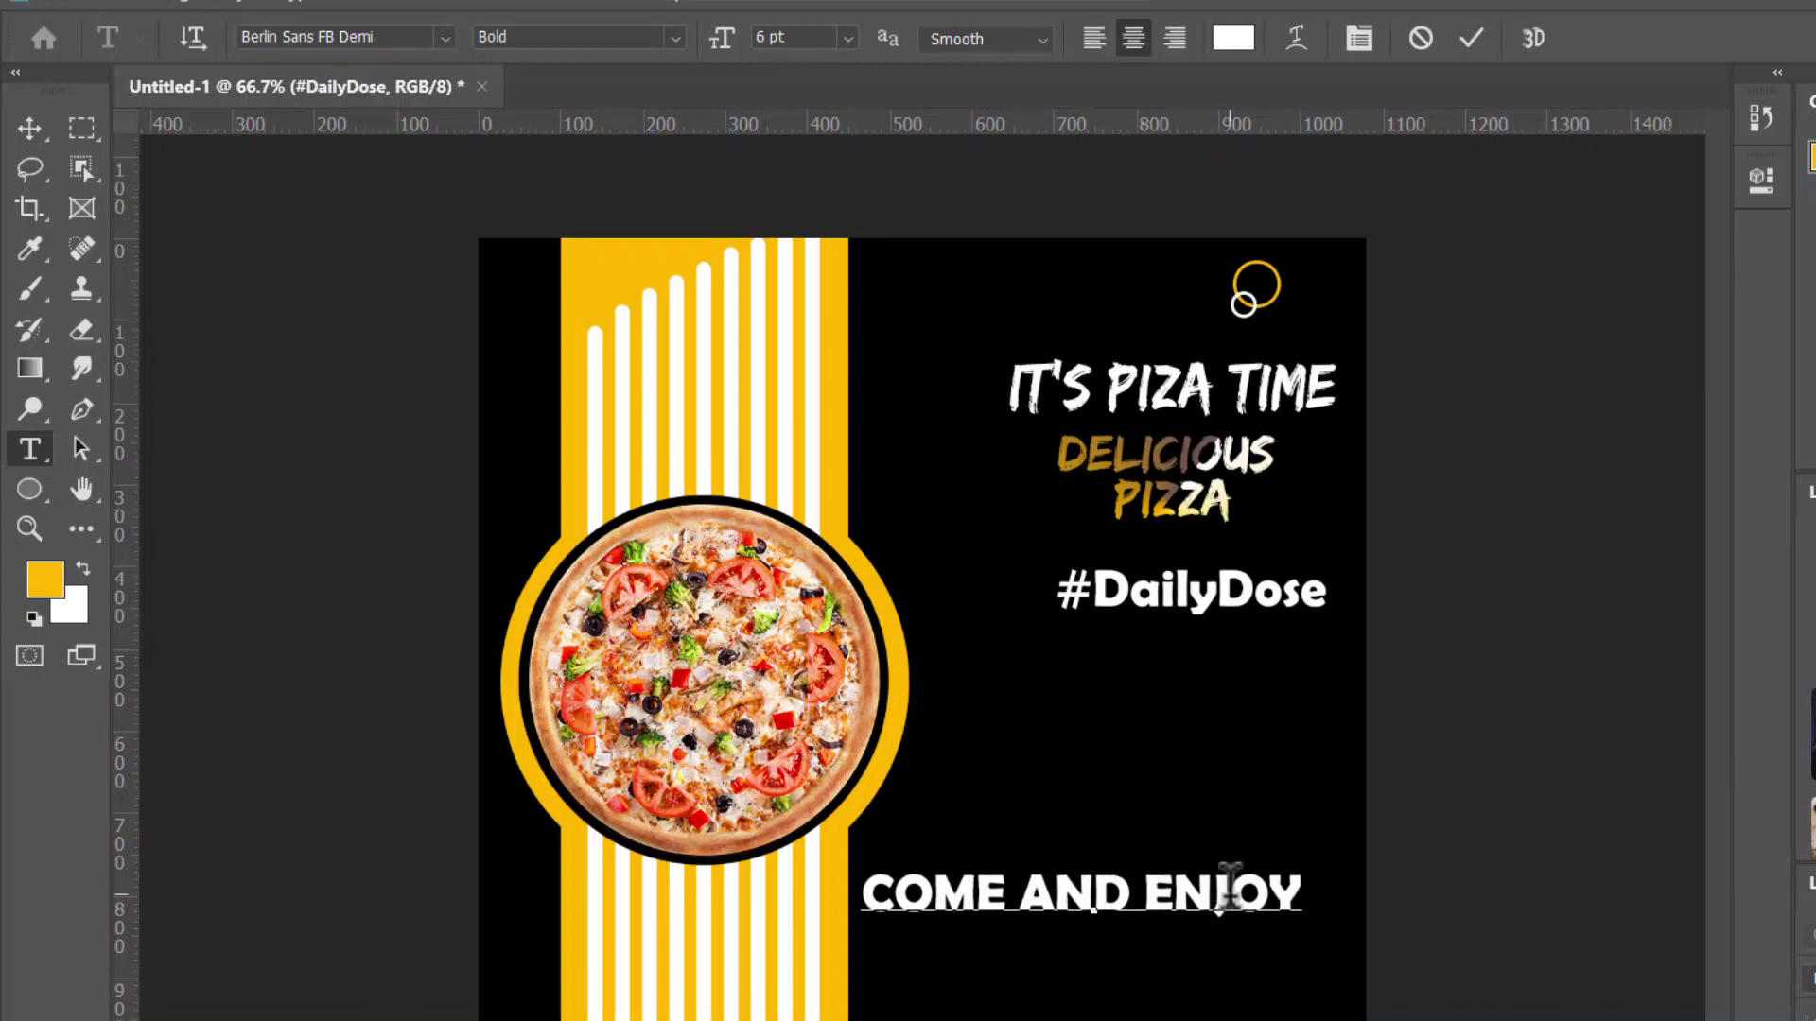
{"action": "type", "text": " YOUR"}
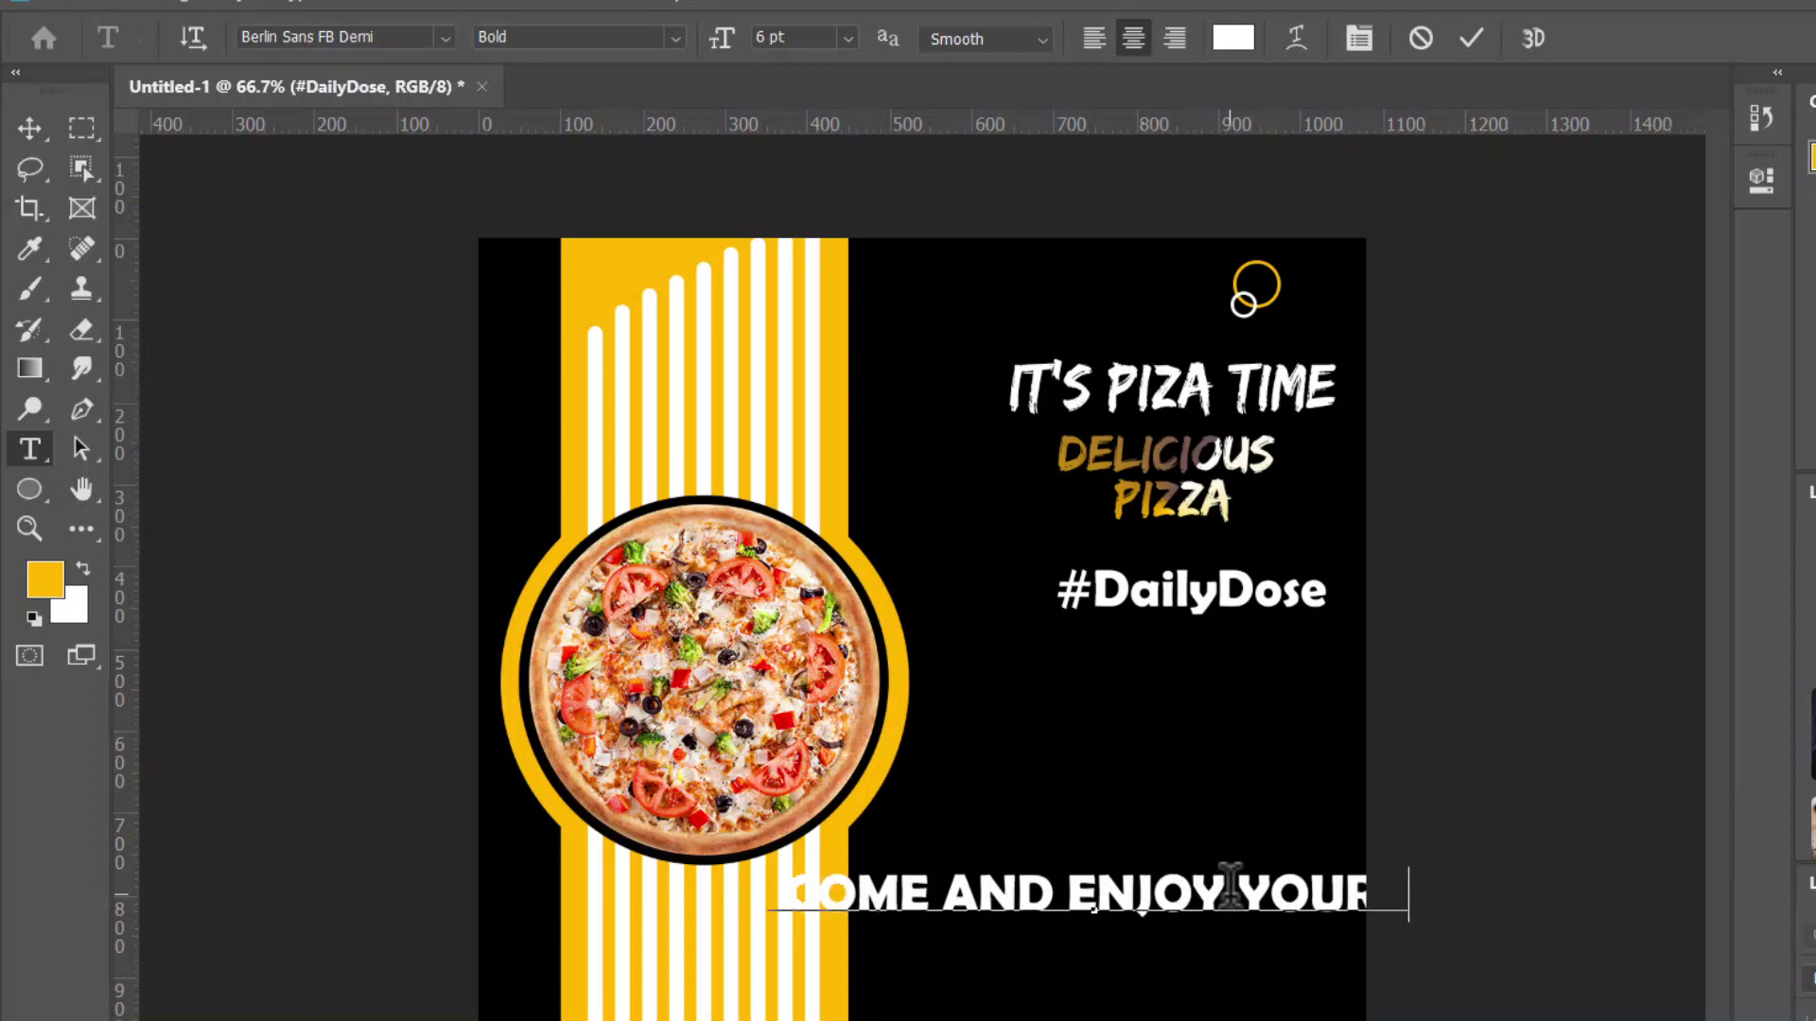
{"action": "type", "text": " P"}
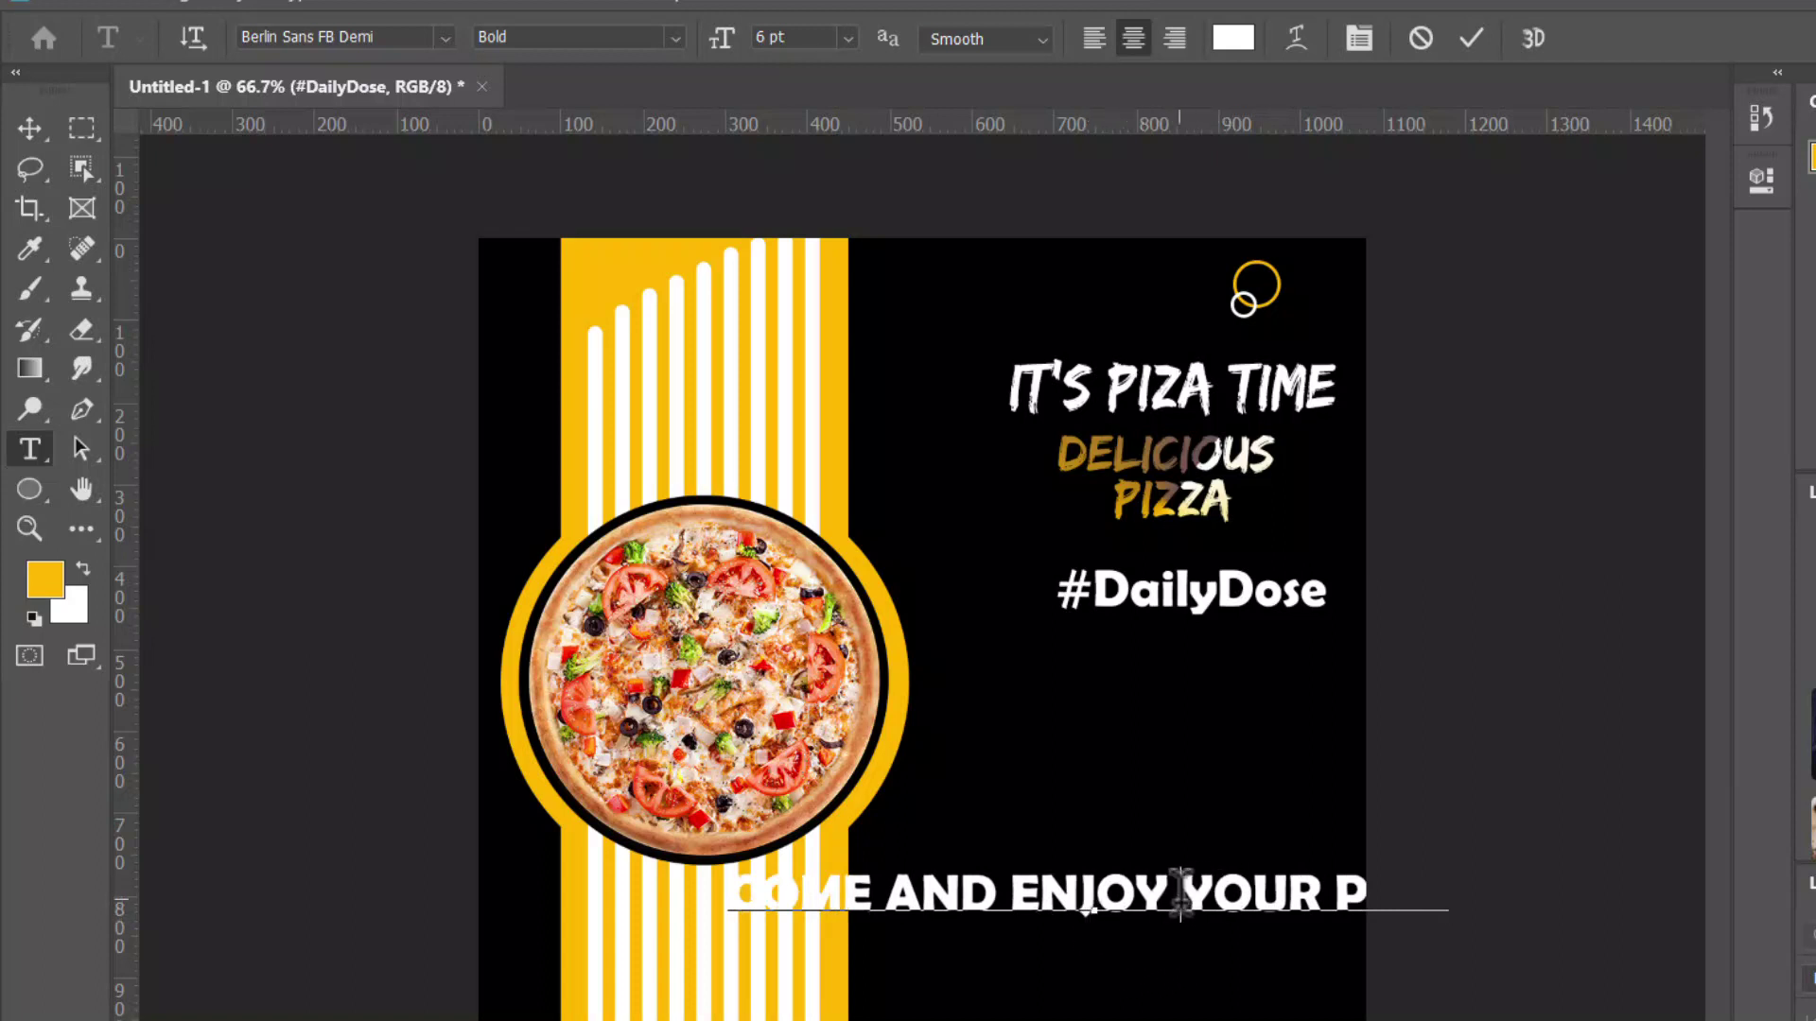
{"action": "type", "text": "IZA"}
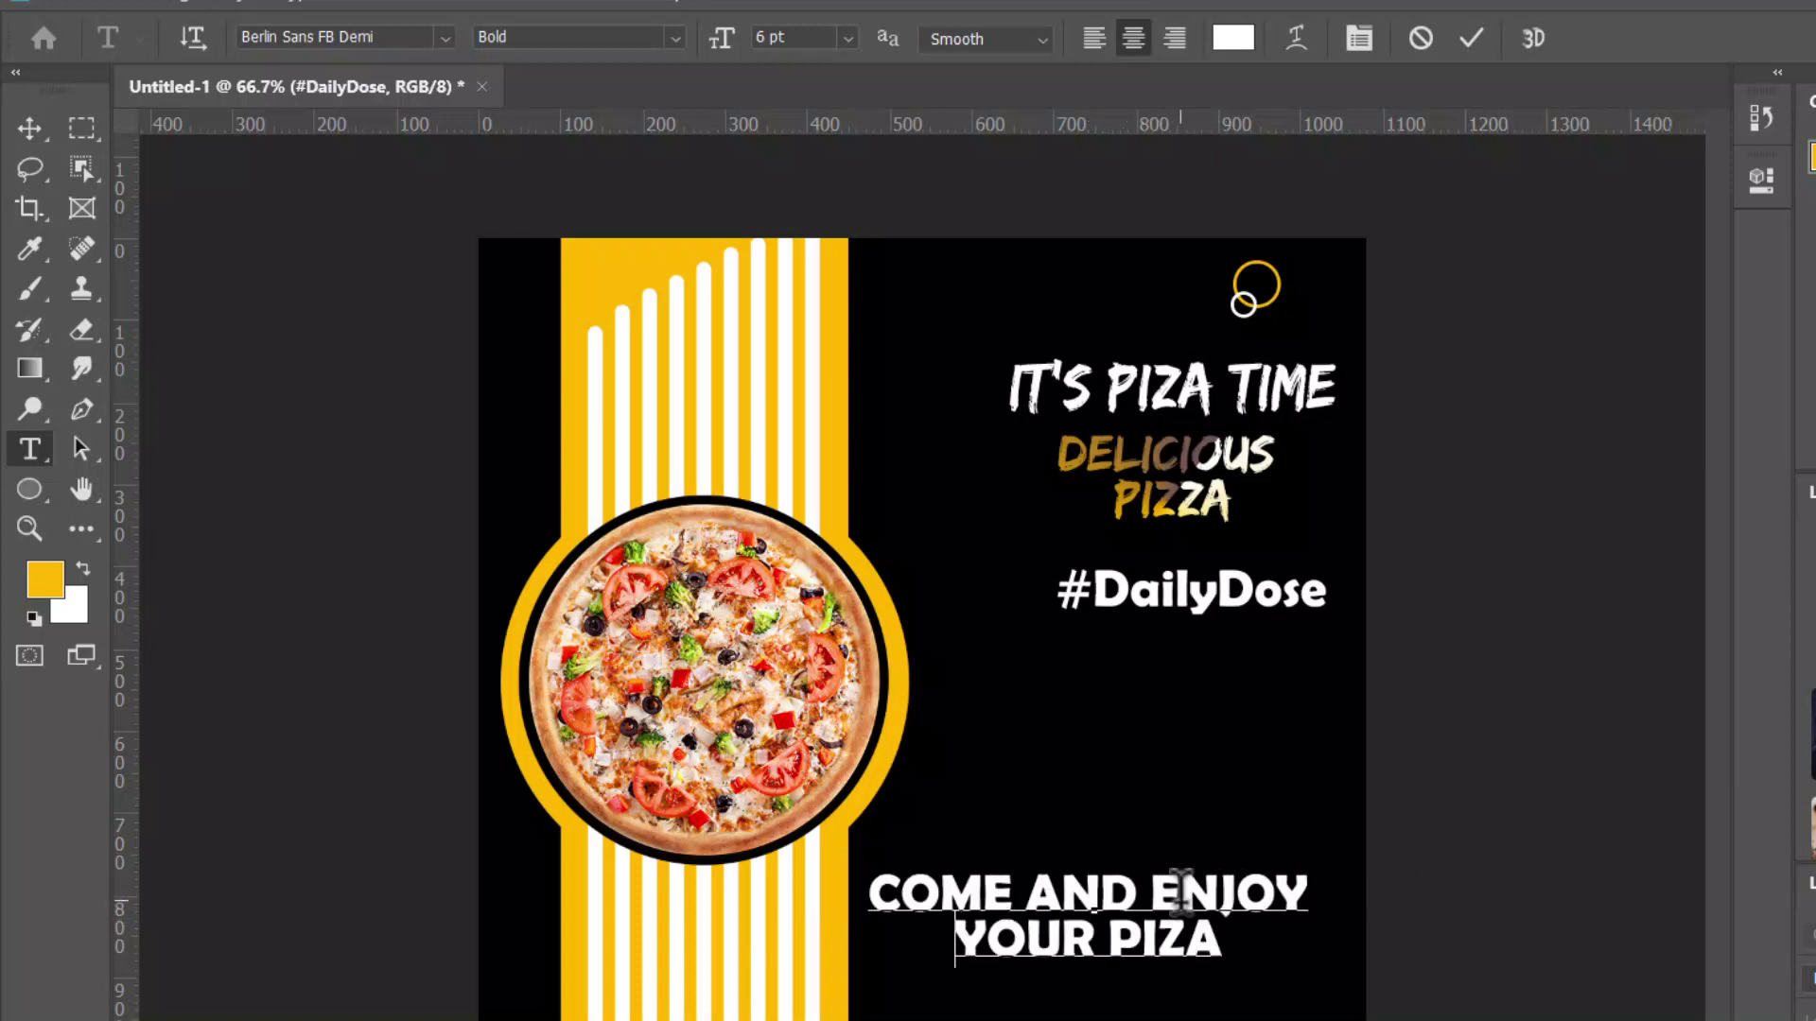
{"action": "left_click", "coordinate": [1471, 38]}
{"action": "left_click", "coordinate": [30, 129]}
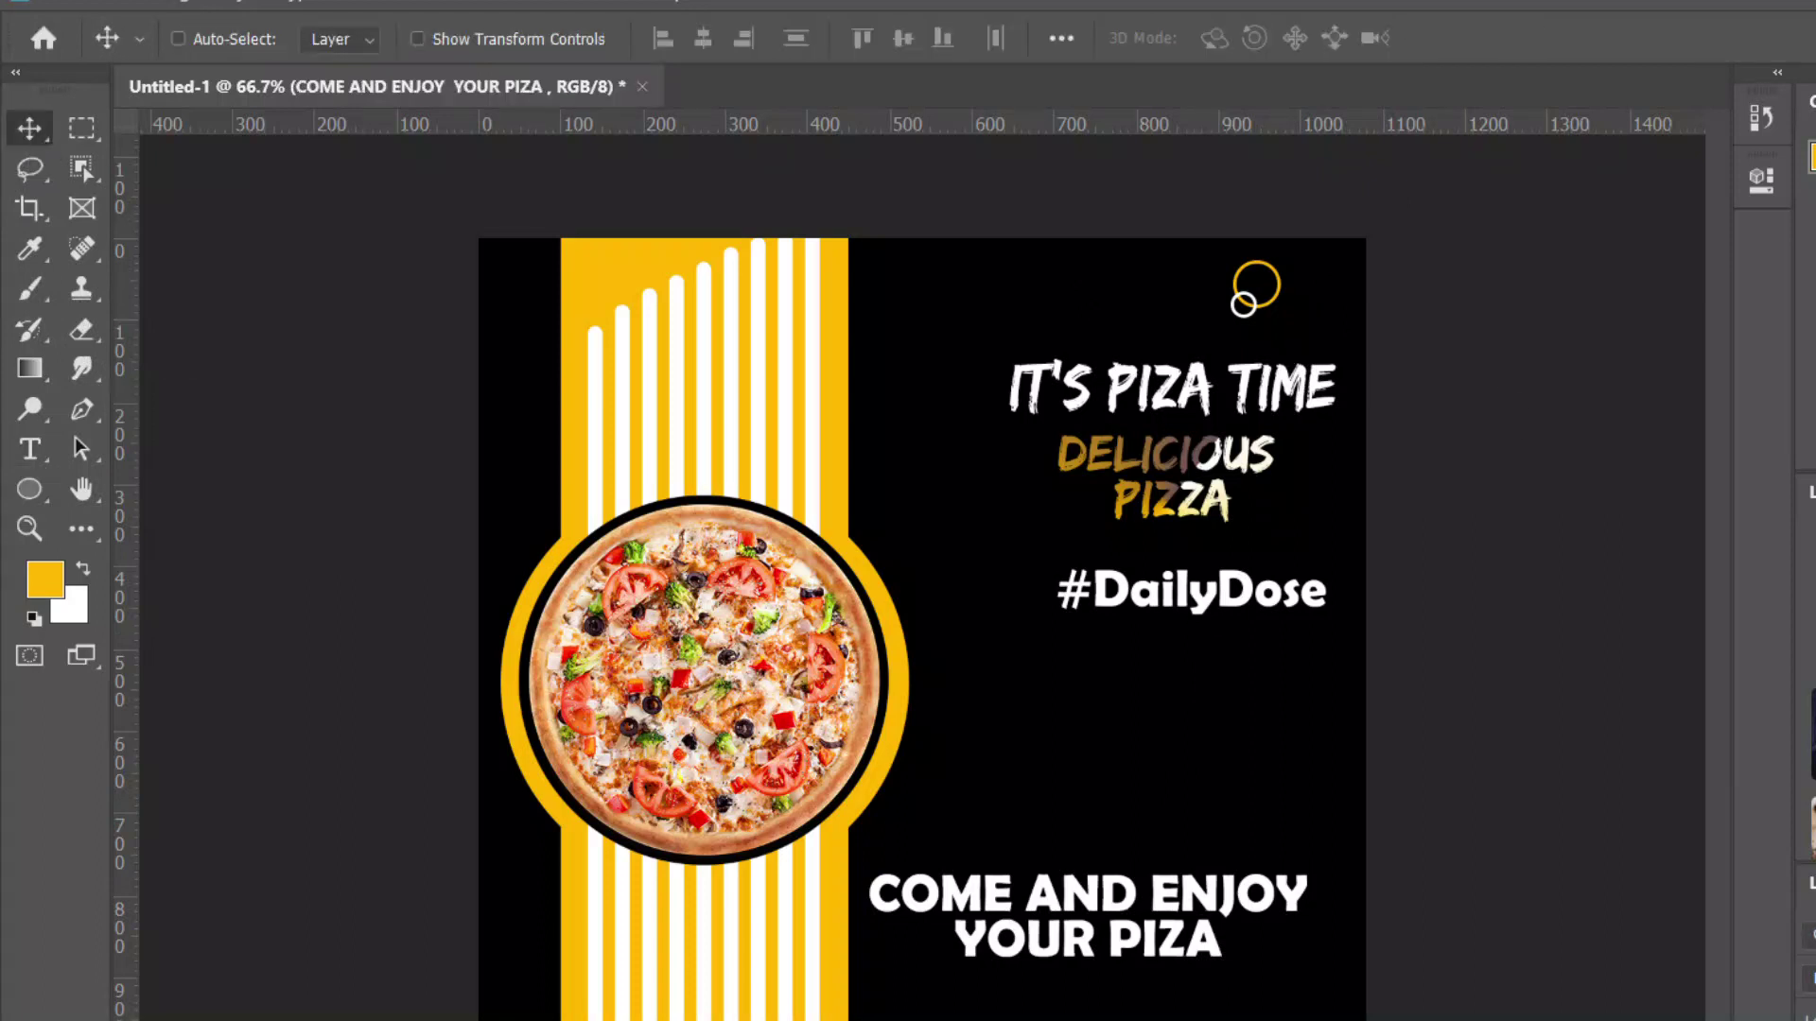
Set the "COME AND ENJOY YOUR PIZA" text in Edo SZ and align it right
{"action": "key", "text": "t"}
{"action": "left_click", "coordinate": [1222, 940]}
{"action": "key", "text": "ctrl+a"}
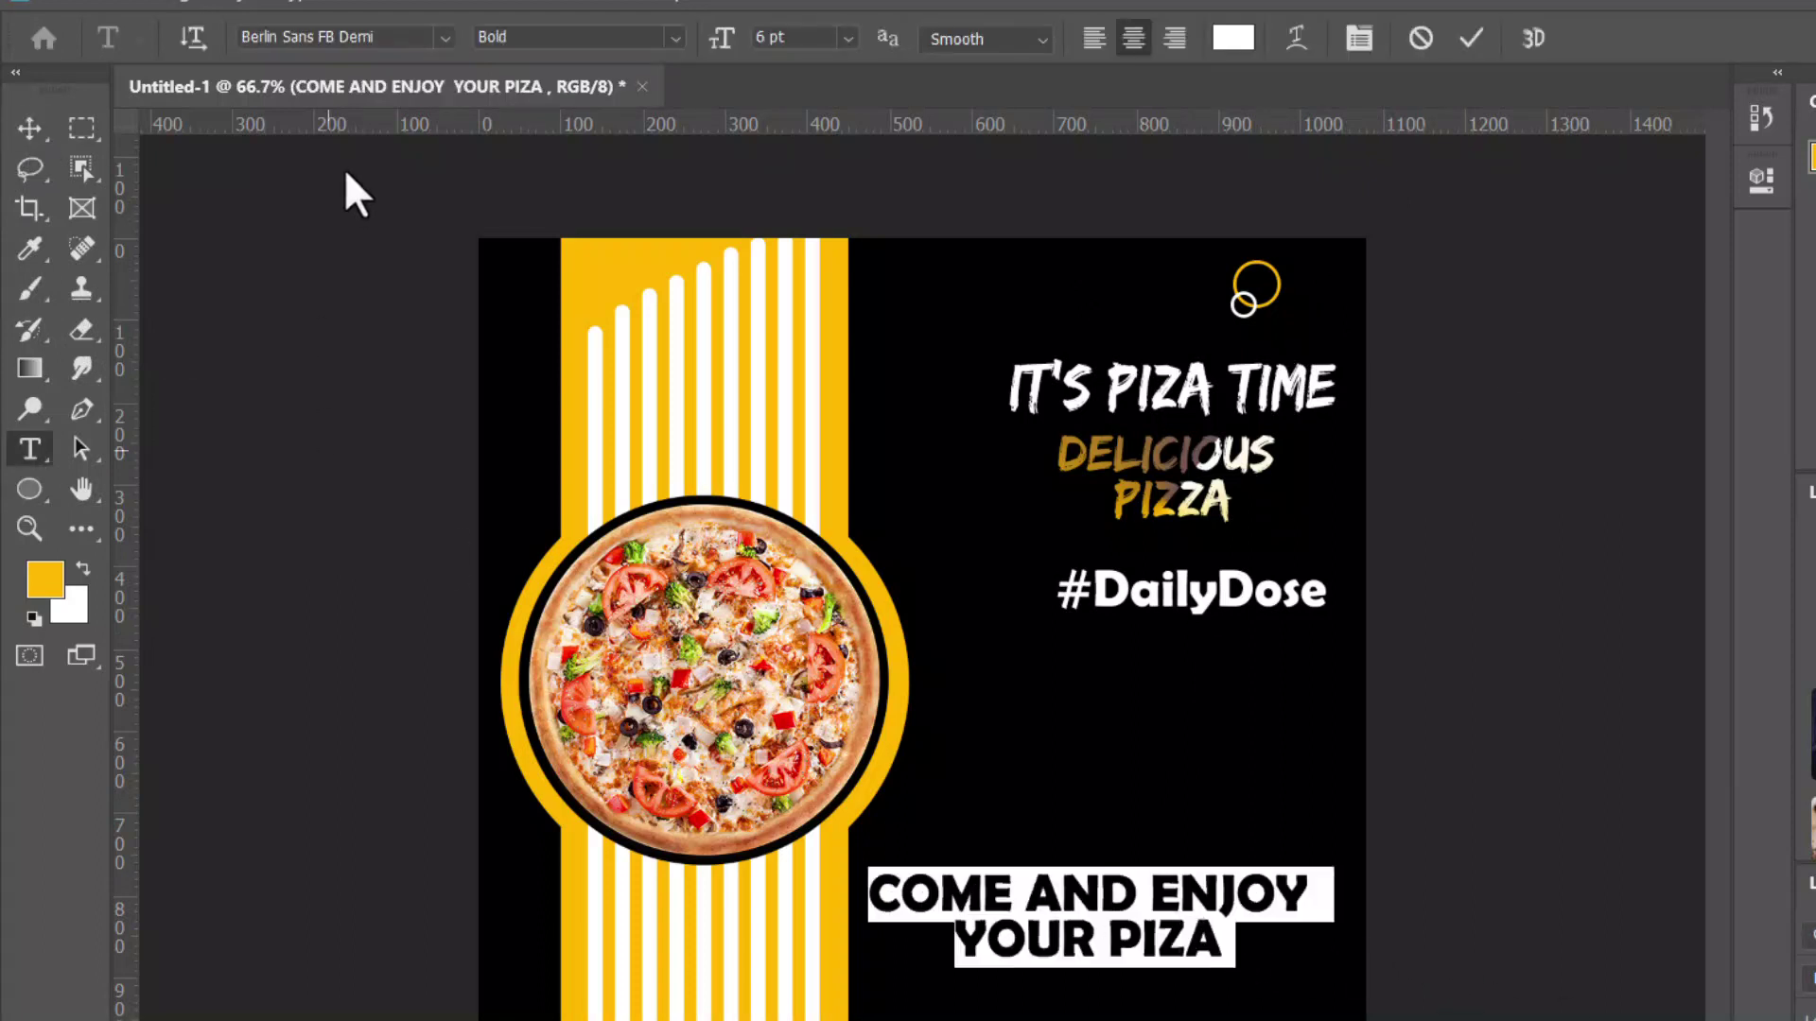
{"action": "left_click", "coordinate": [442, 36]}
{"action": "left_click", "coordinate": [399, 161]}
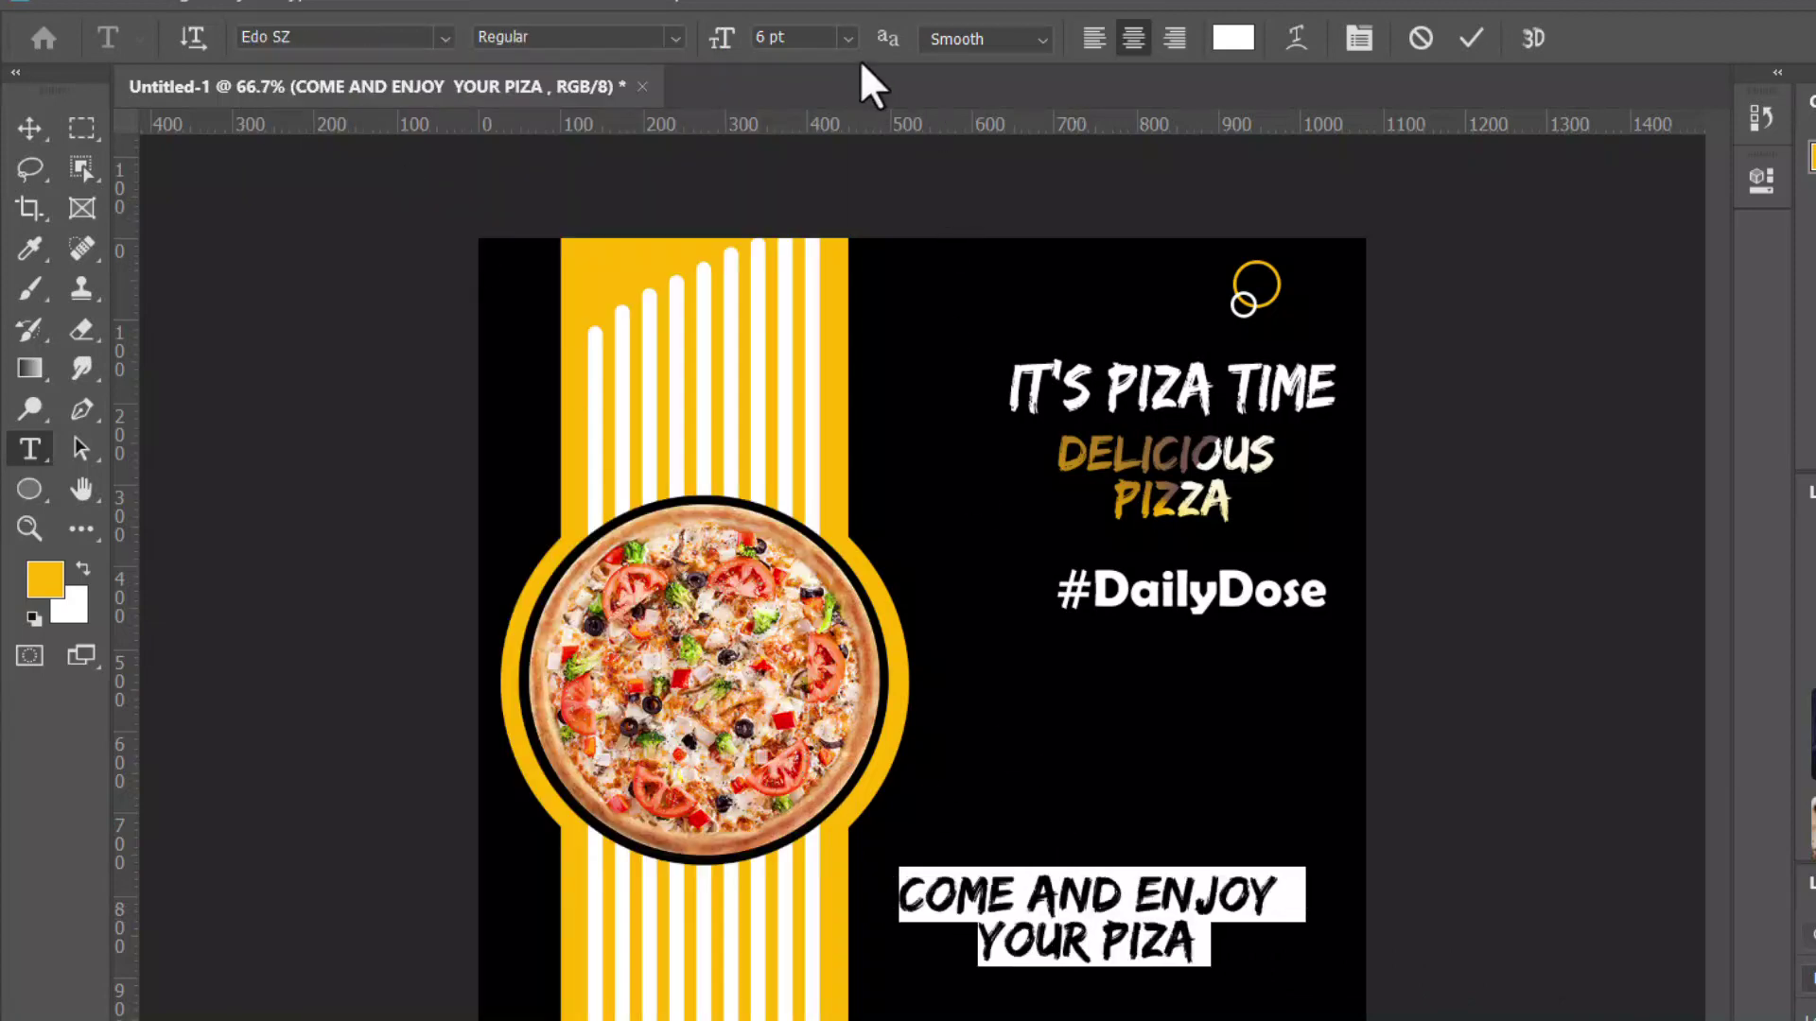
{"action": "left_click", "coordinate": [1169, 38]}
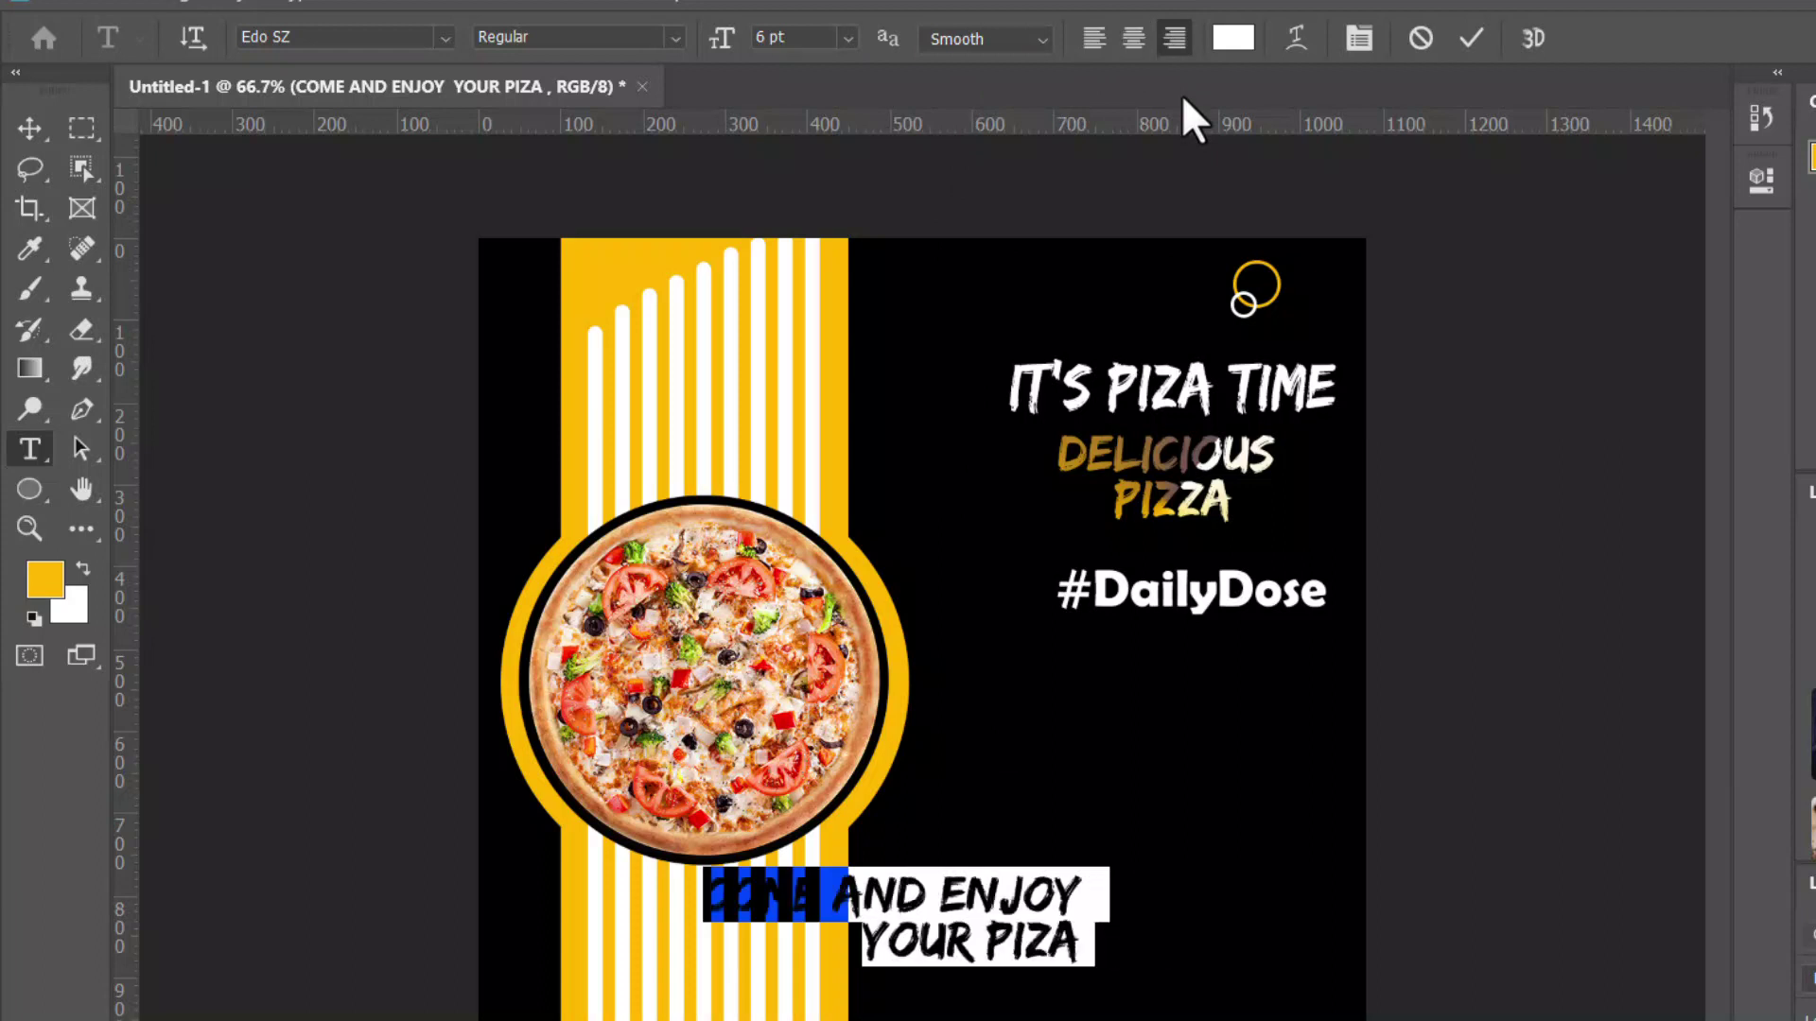
{"action": "left_click", "coordinate": [1473, 37]}
{"action": "left_click", "coordinate": [29, 128]}
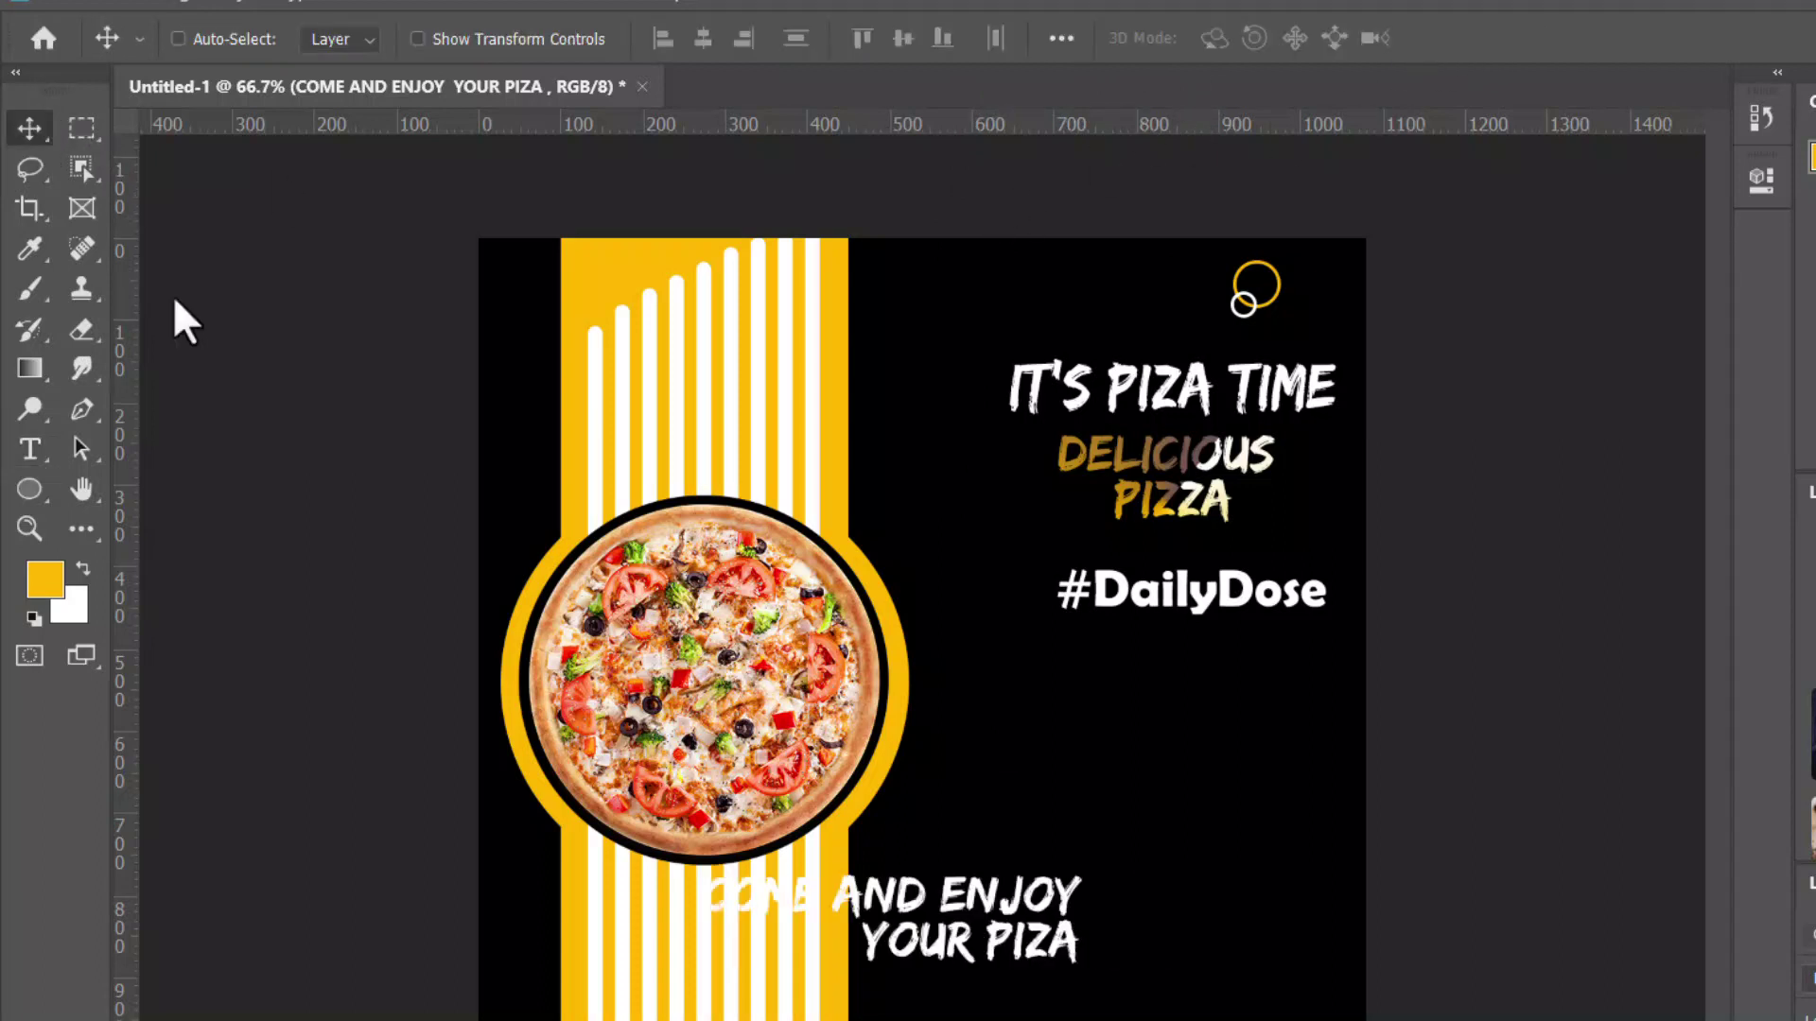
Move the "COME AND ENJOY YOUR PIZA" text right and scale it to about 79%, its right edge in line with "#DailyDose"
{"action": "left_click_drag", "start_coordinate": [1004, 920], "coordinate": [1155, 908]}
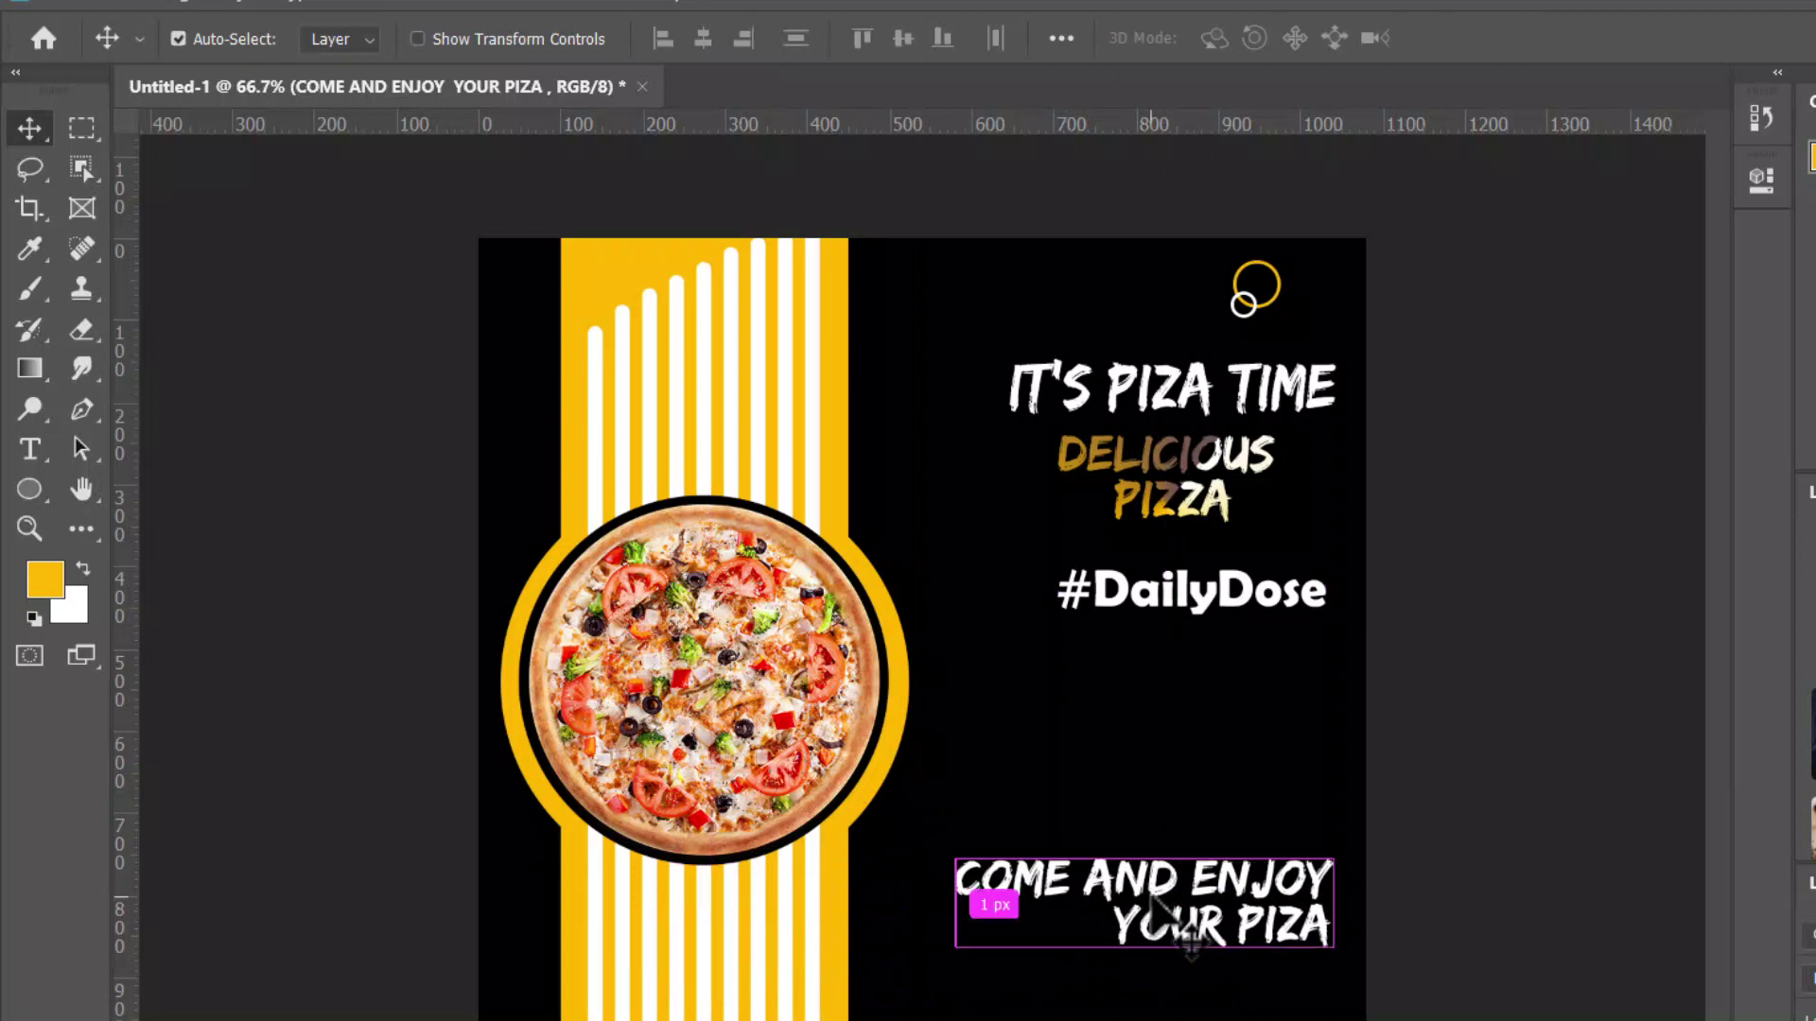
{"action": "key", "text": "ctrl+t"}
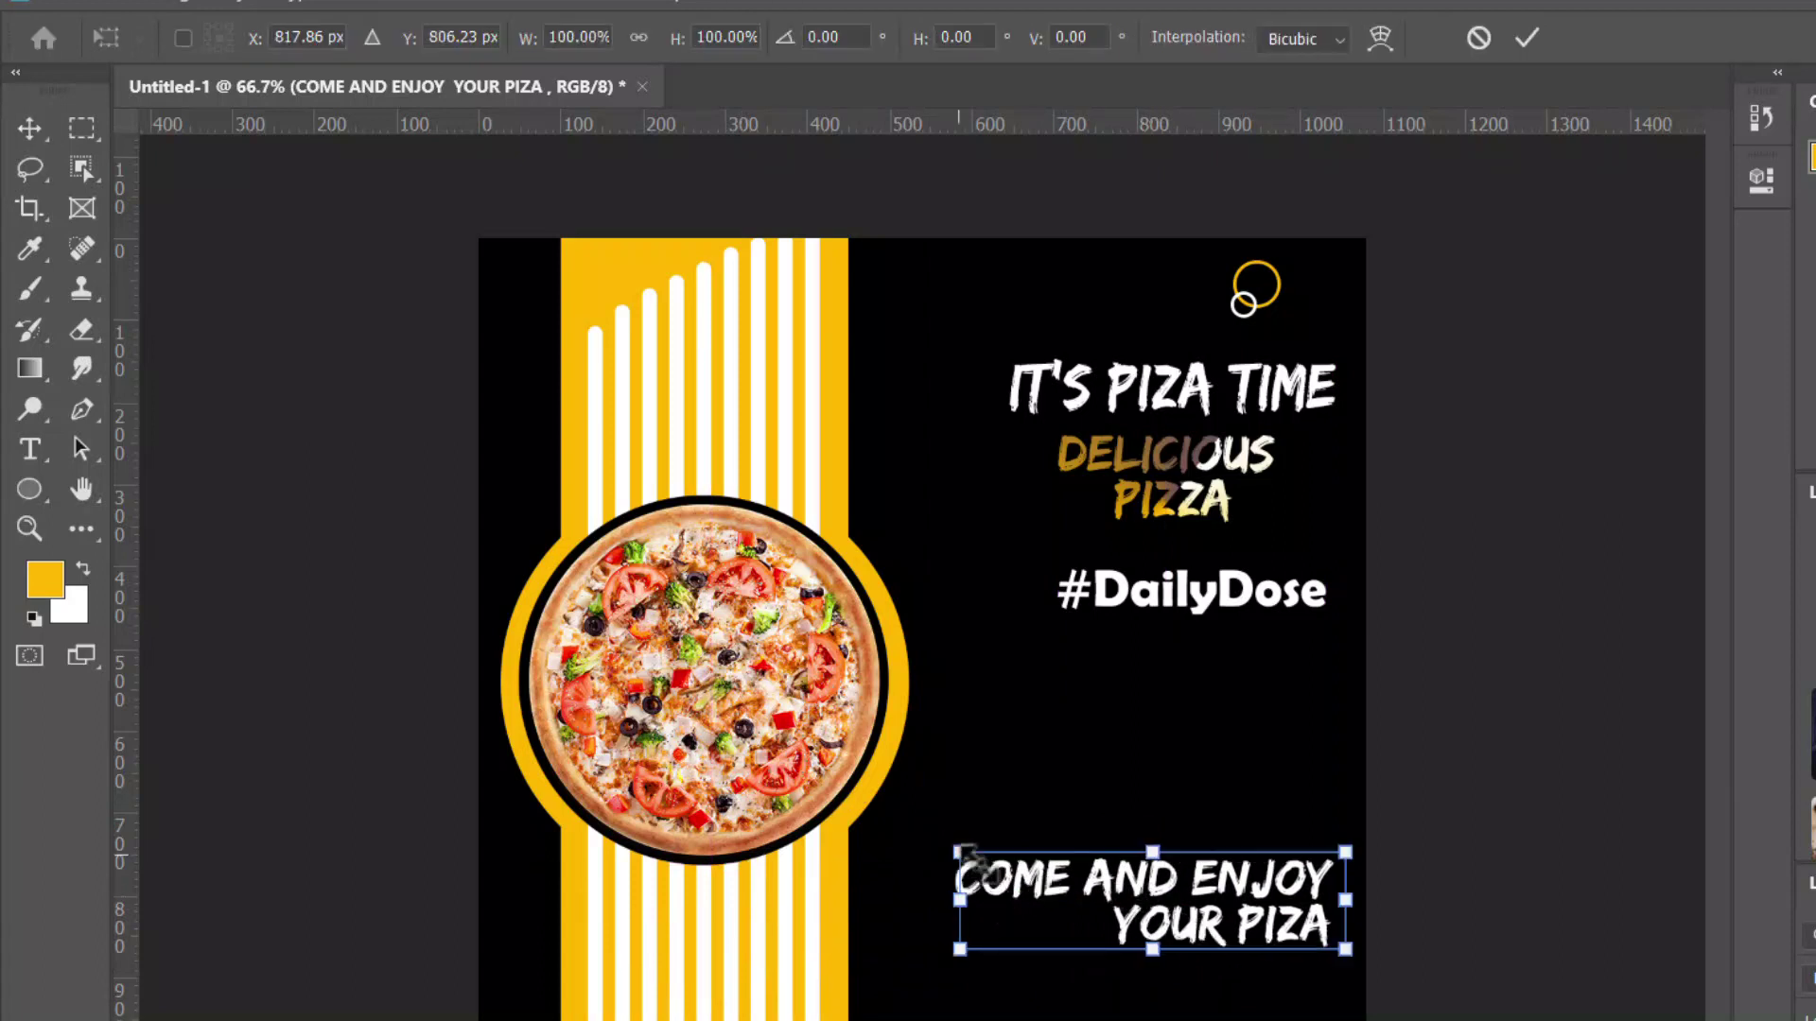
{"action": "left_click_drag", "start_coordinate": [957, 855], "coordinate": [1034, 875]}
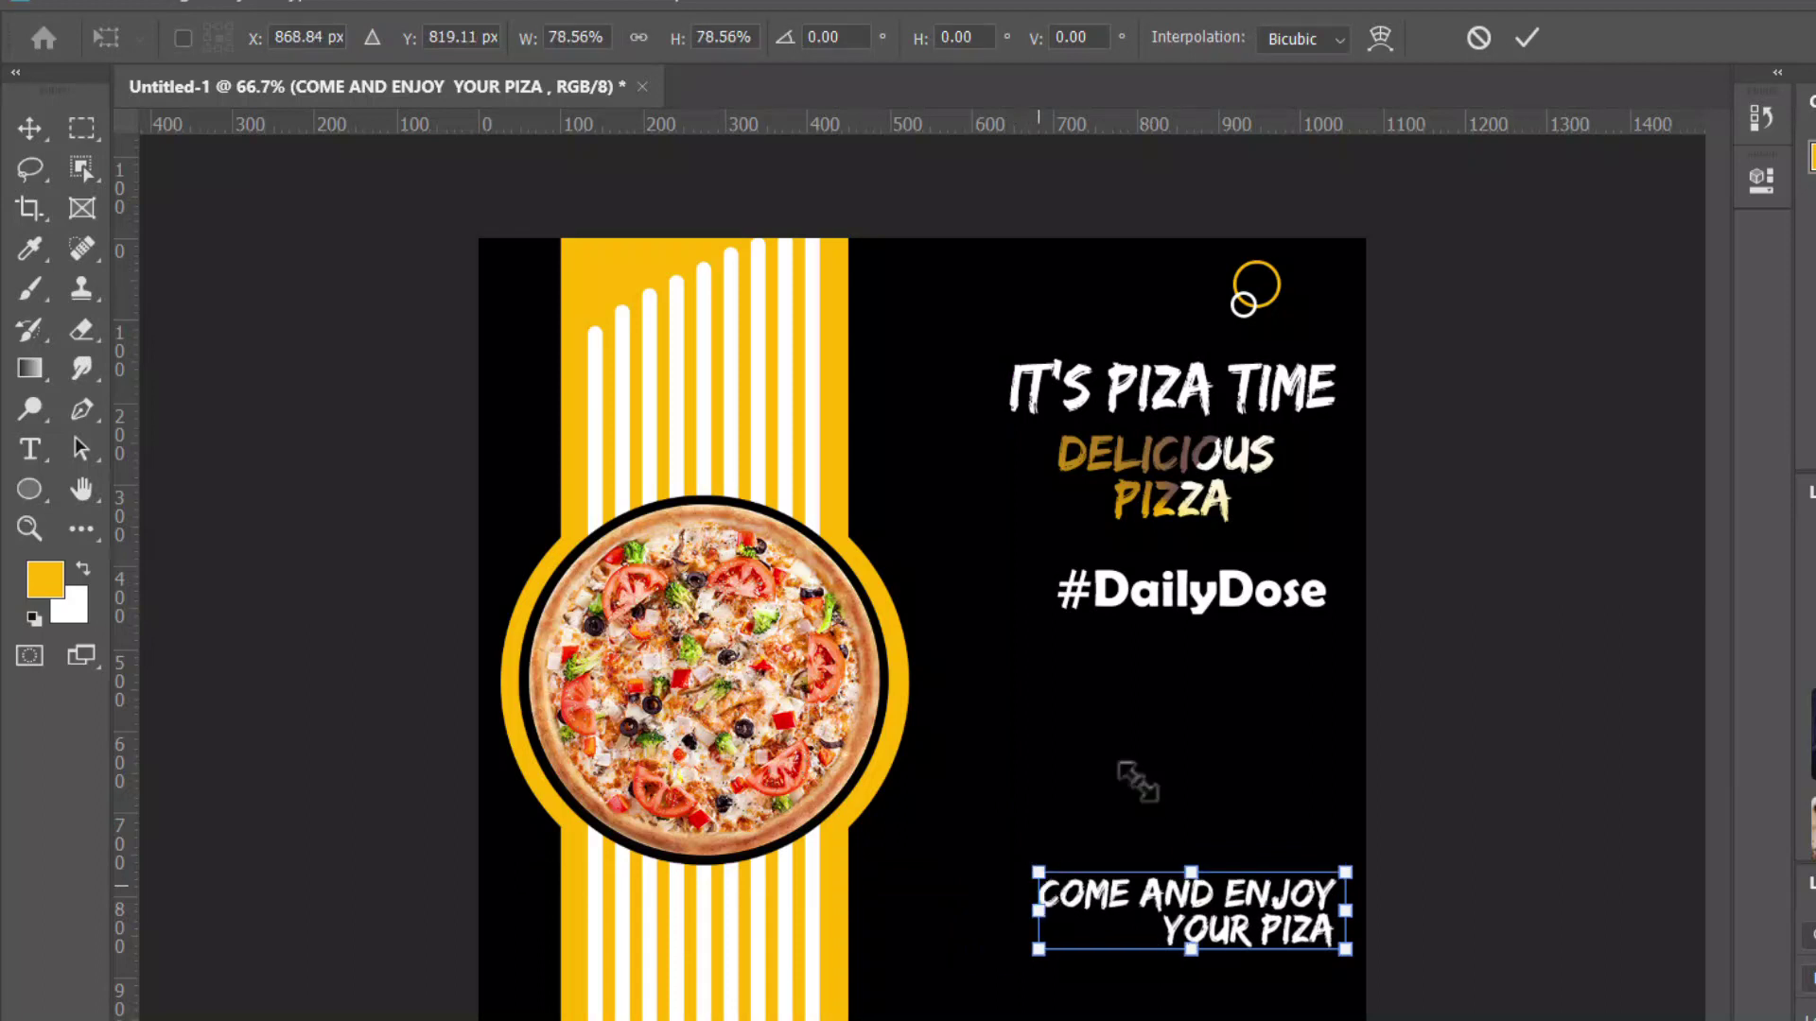
{"action": "left_click", "coordinate": [1526, 38]}
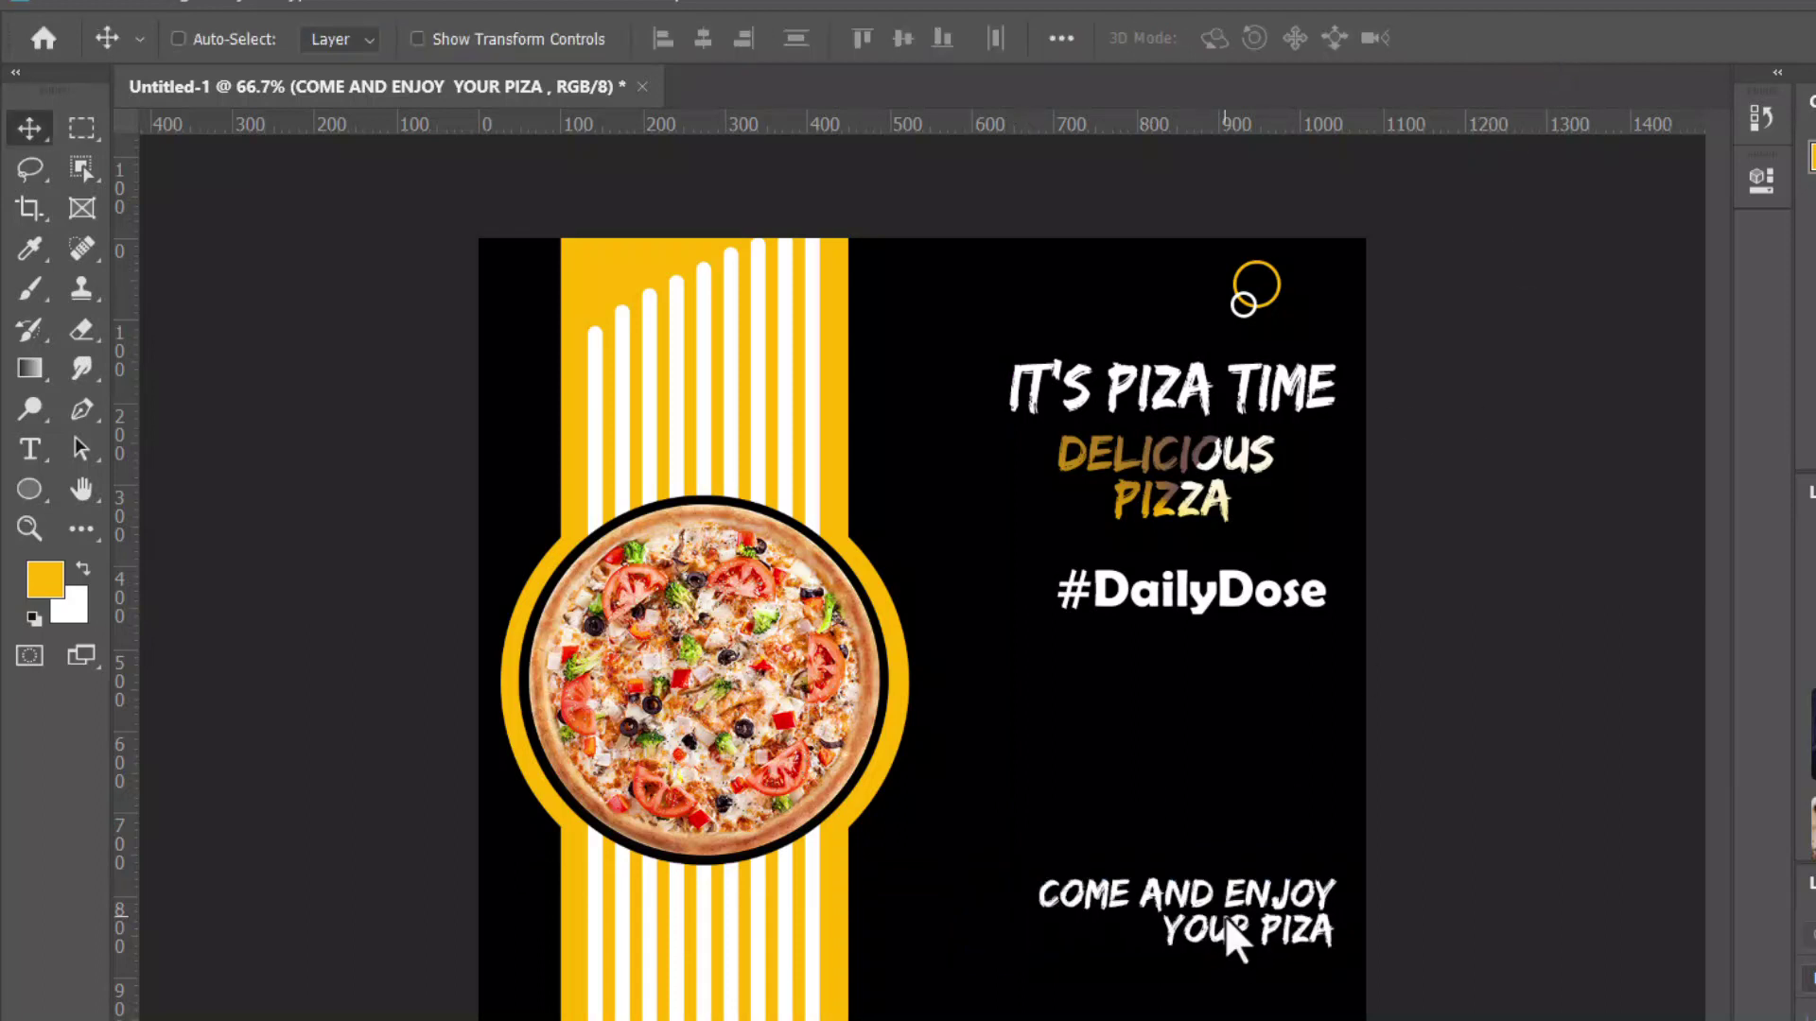
{"action": "left_click_drag", "start_coordinate": [1226, 915], "coordinate": [1216, 913]}
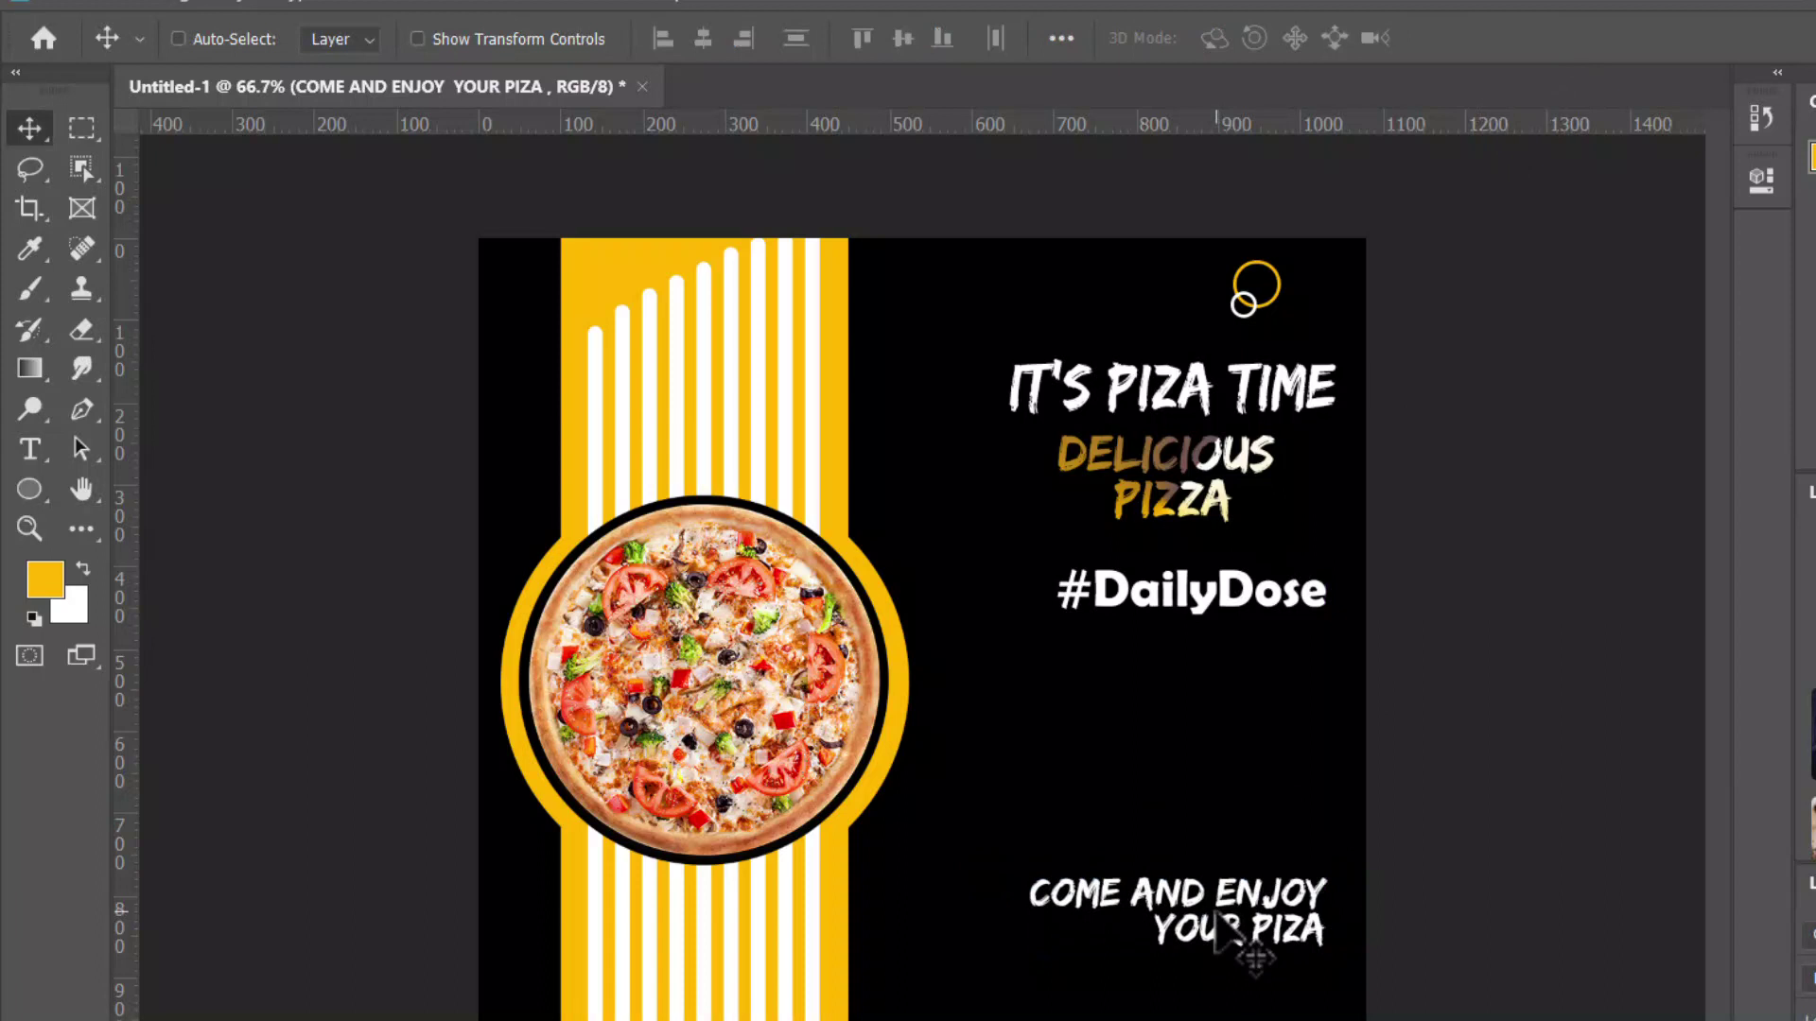
Recolor the "COME AND ENJOY YOUR PIZA" text with the yellow-orange of the striped strip
{"action": "key", "text": "t"}
{"action": "left_click", "coordinate": [1199, 855]}
{"action": "key", "text": "ctrl+a"}
{"action": "left_click", "coordinate": [1233, 37]}
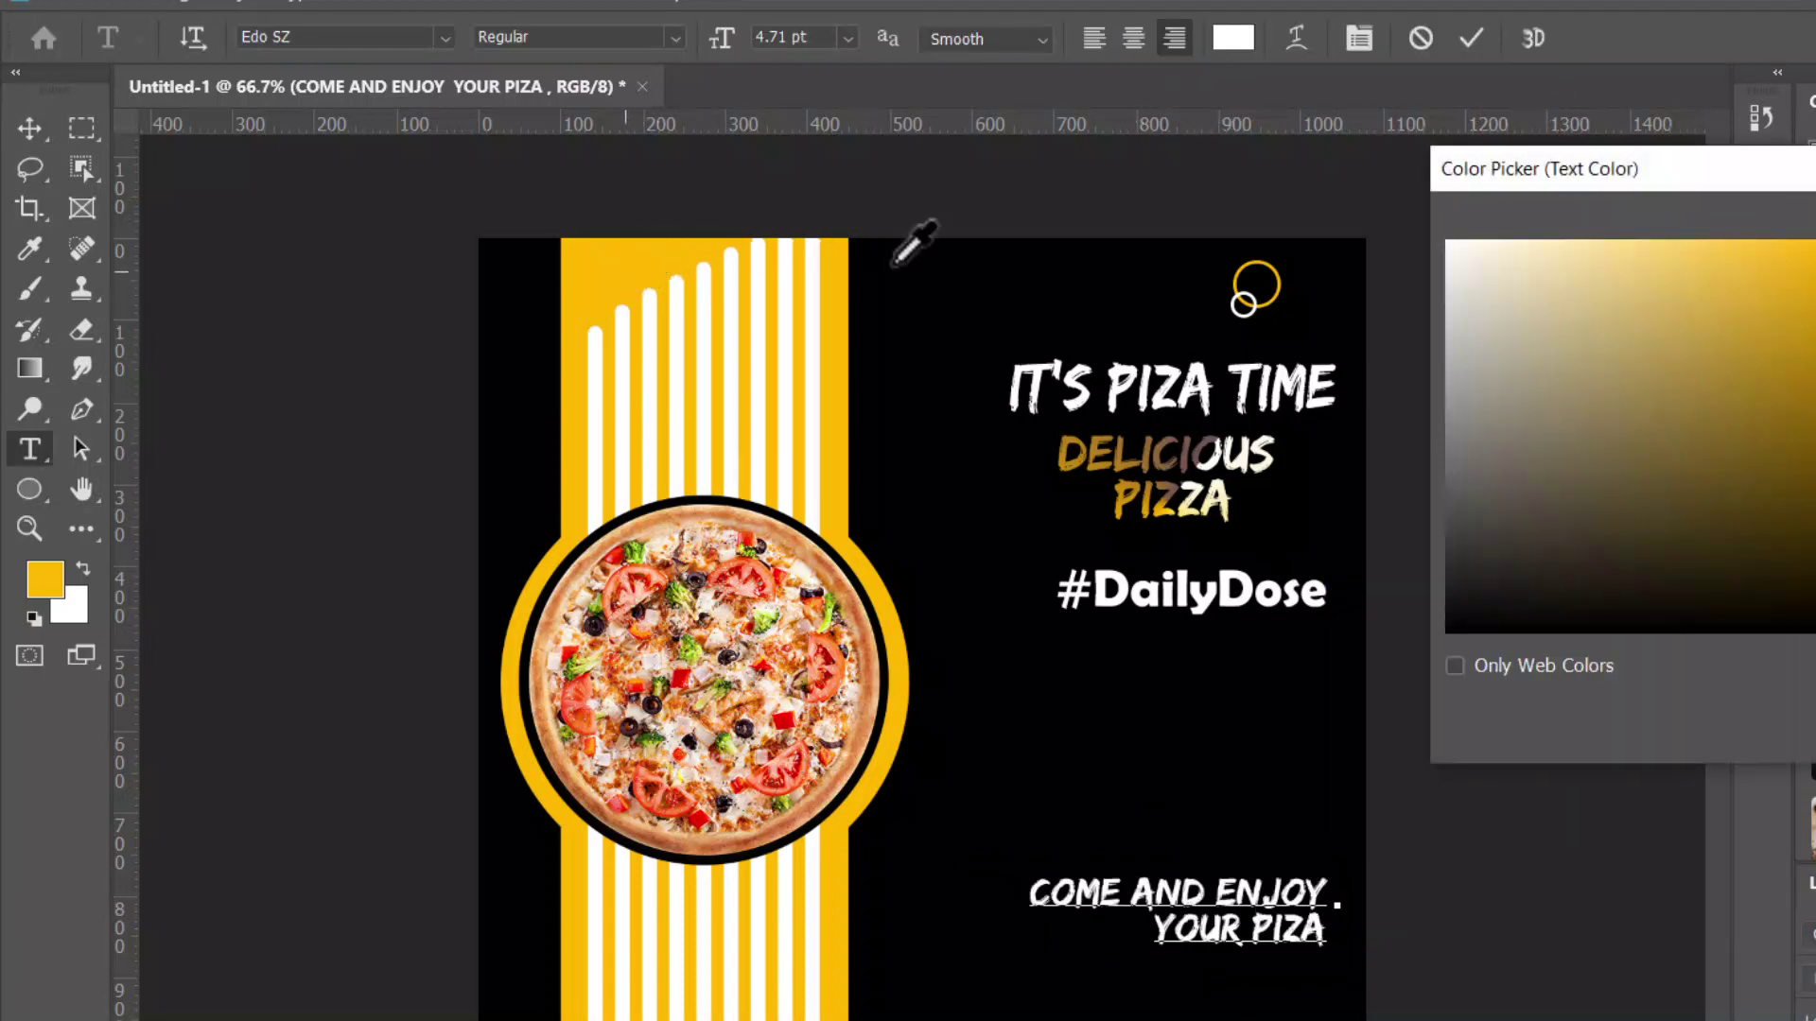
{"action": "left_click", "coordinate": [1814, 251]}
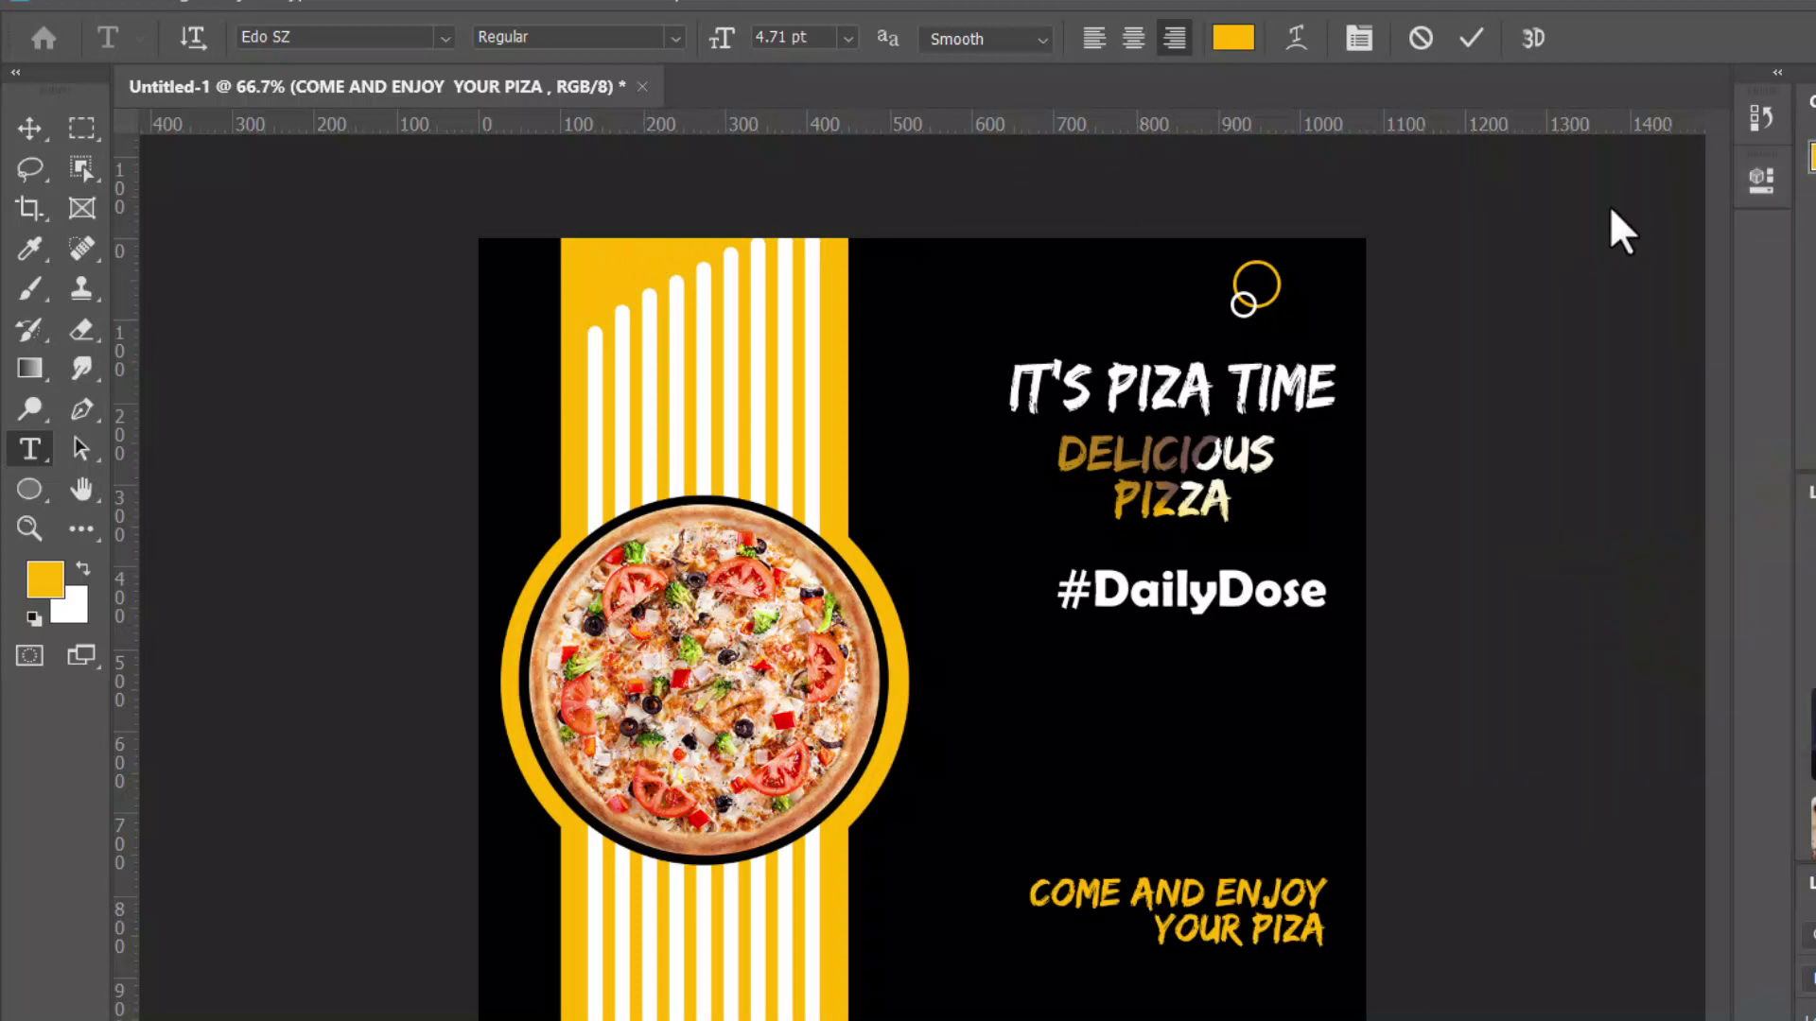
{"action": "left_click", "coordinate": [1471, 39]}
{"action": "left_click", "coordinate": [28, 128]}
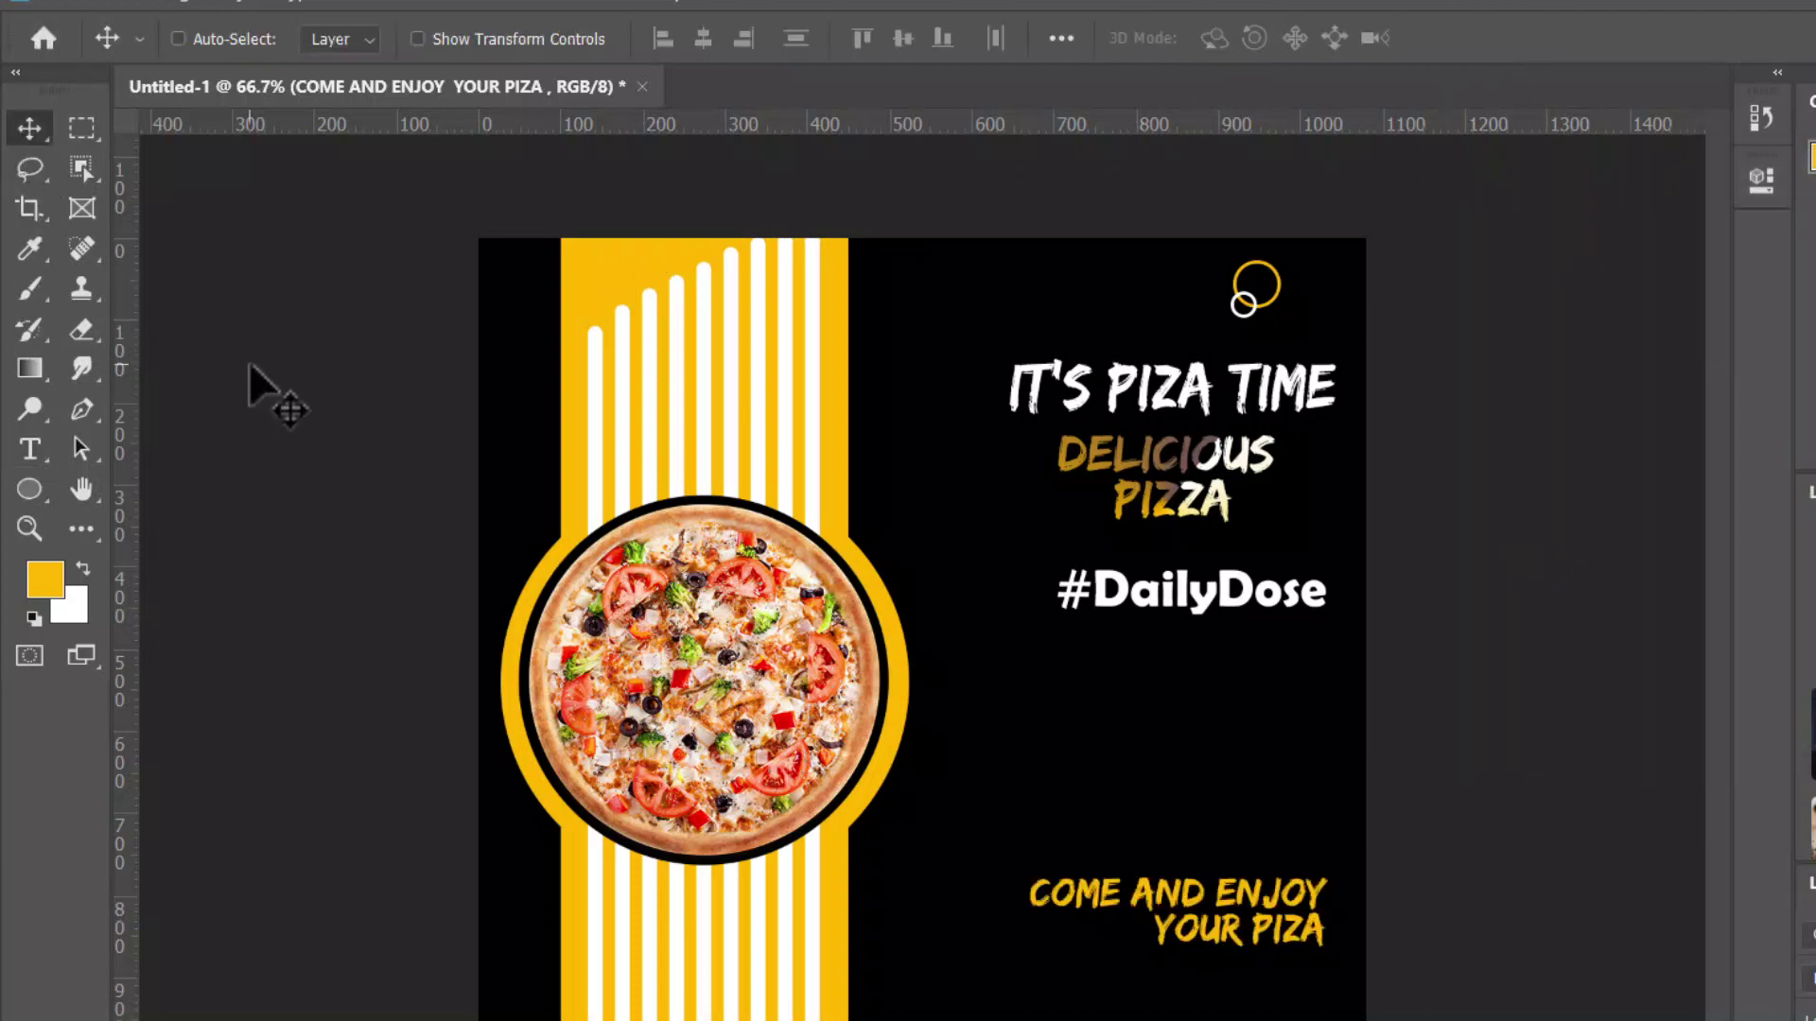
{"action": "left_click", "coordinate": [29, 450]}
{"action": "left_click", "coordinate": [1116, 988]}
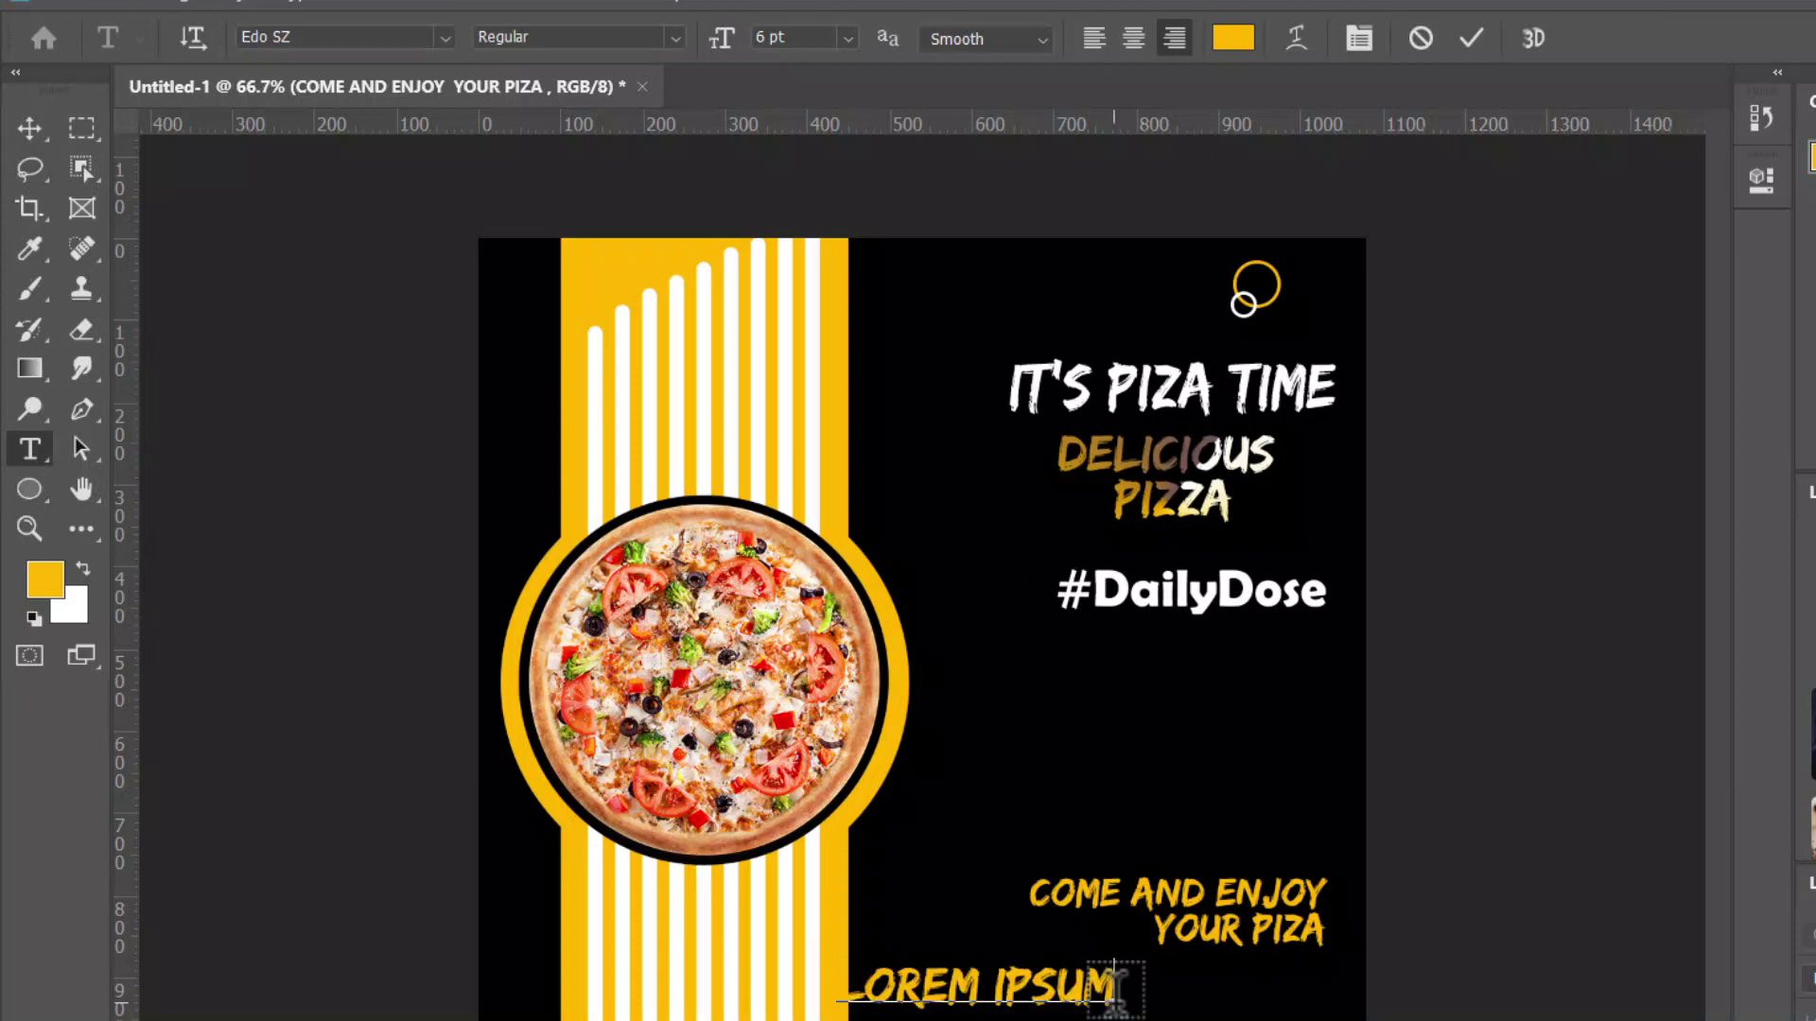
{"action": "type", "text": "WWW"}
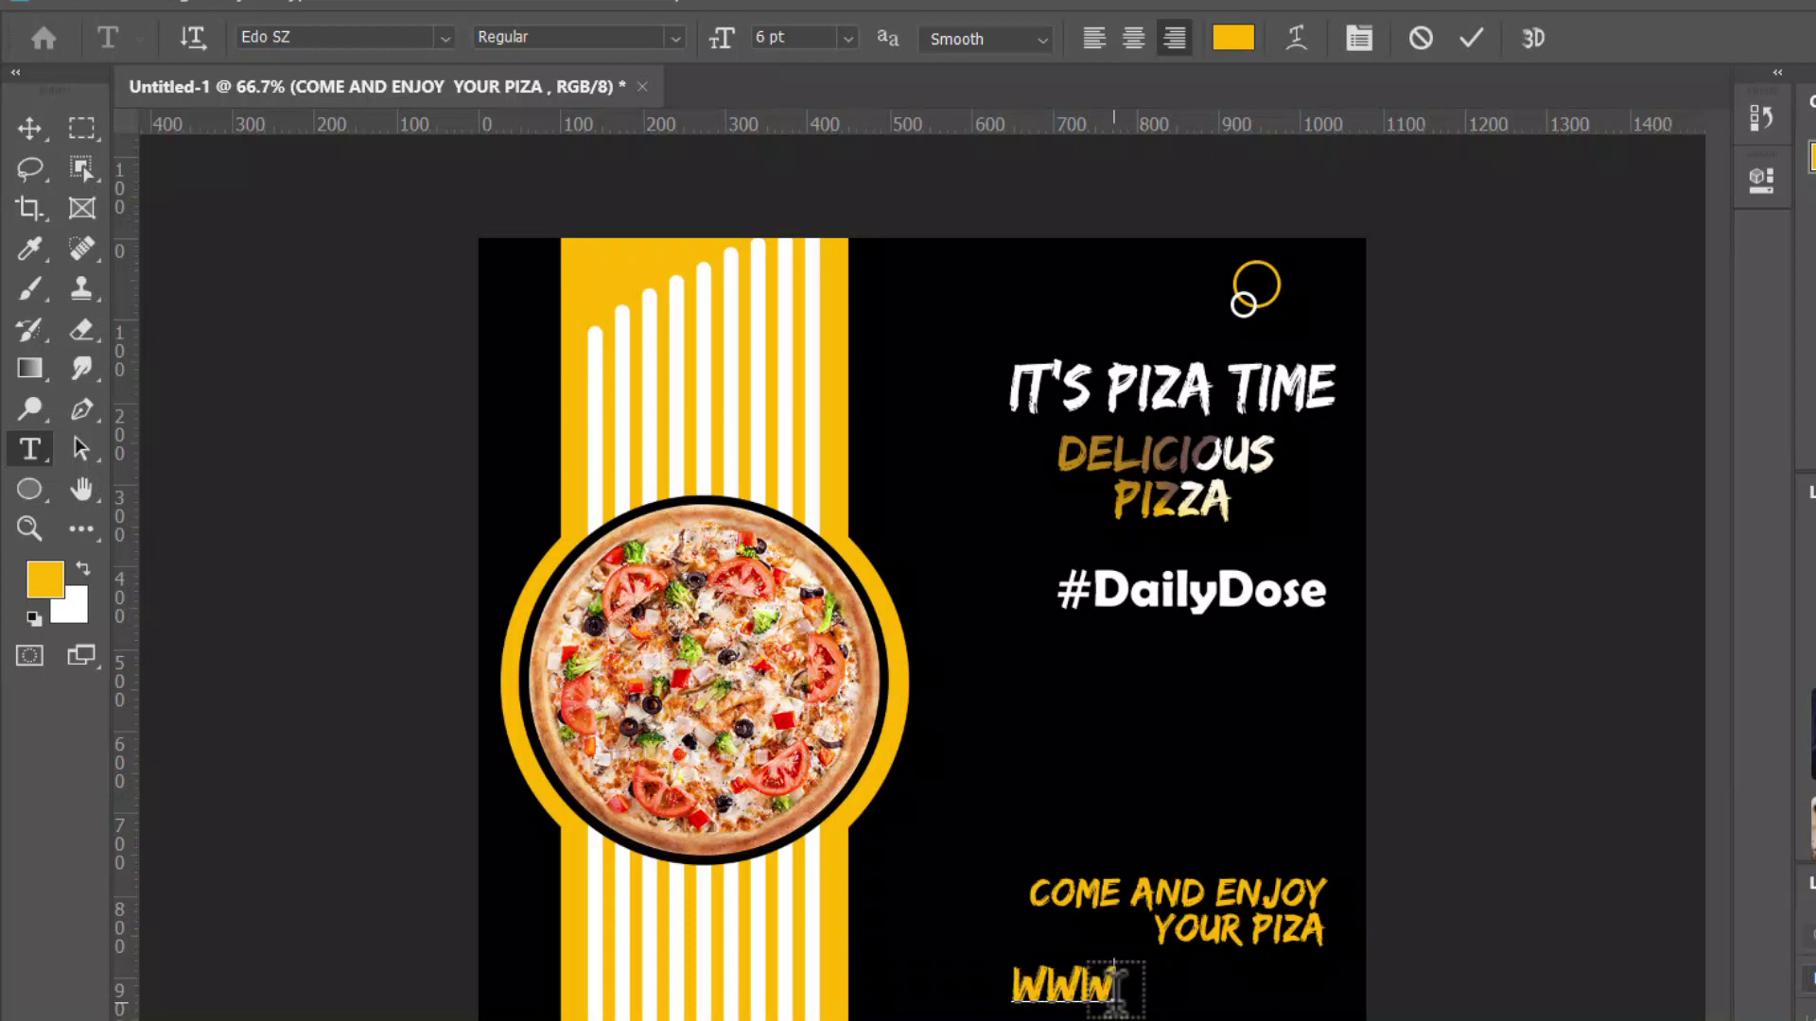
{"action": "type", "text": "."}
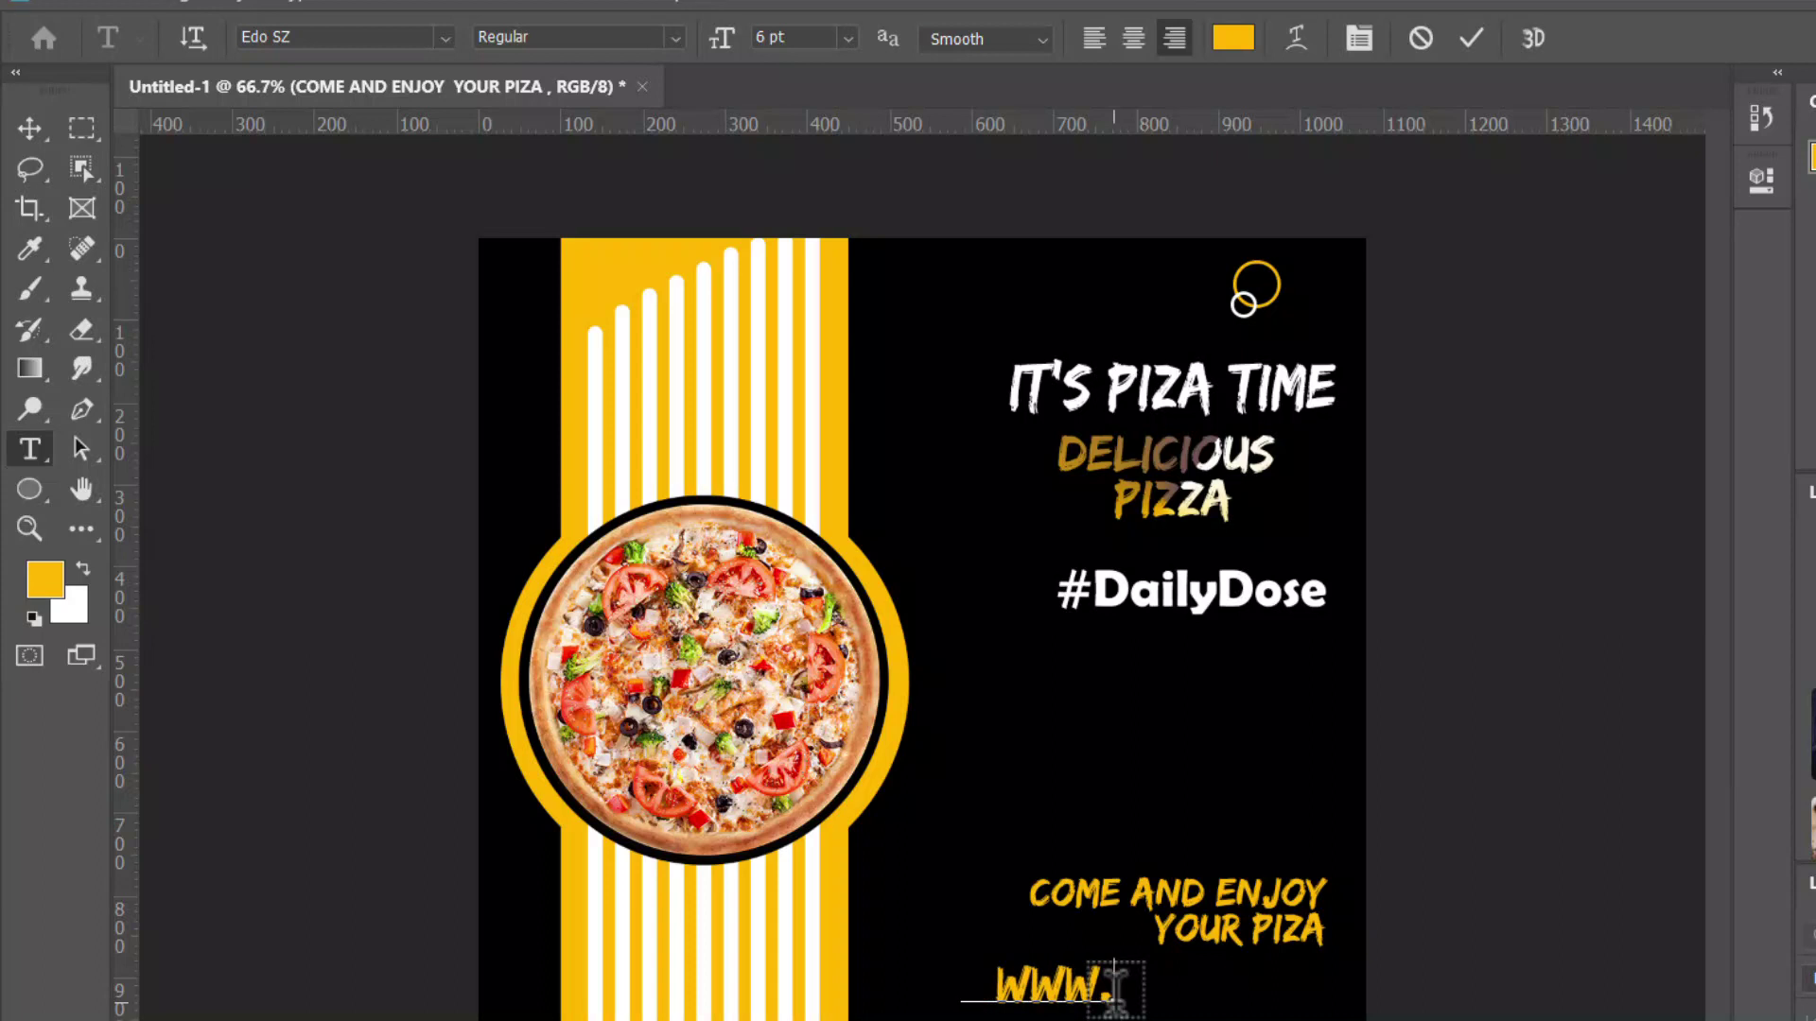
{"action": "type", "text": "WEBSI"}
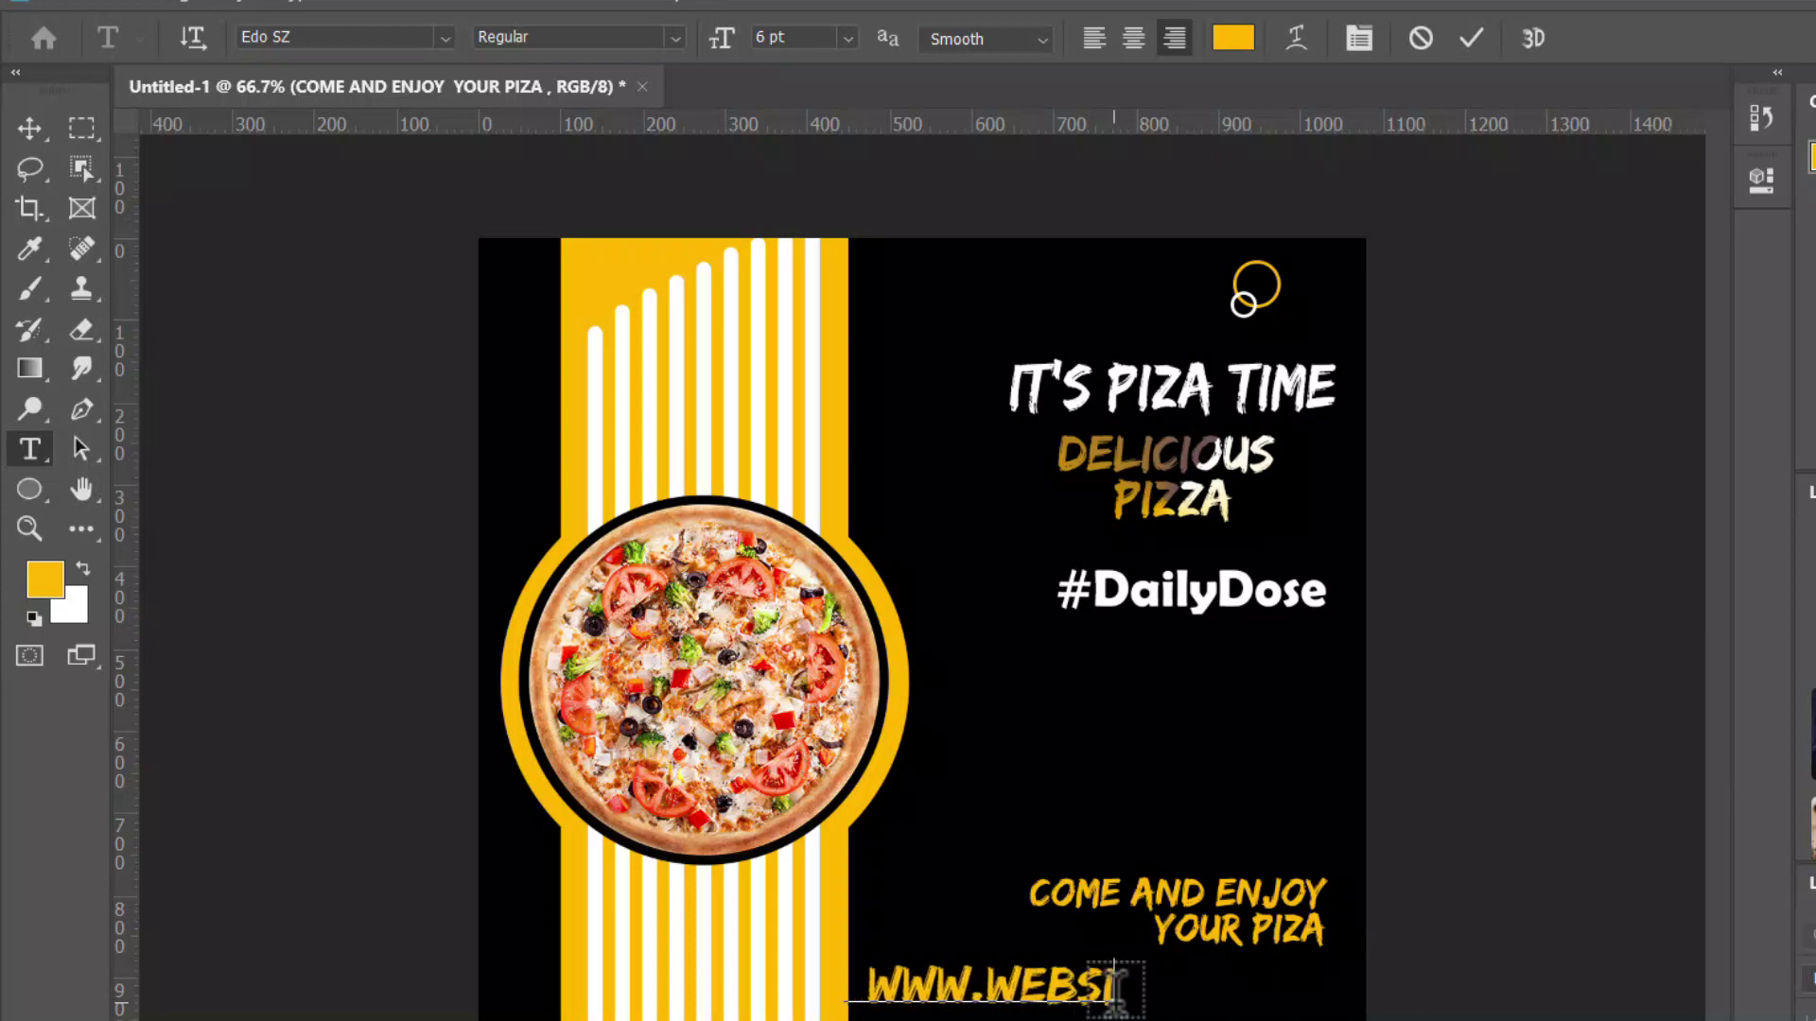
{"action": "type", "text": "TE."}
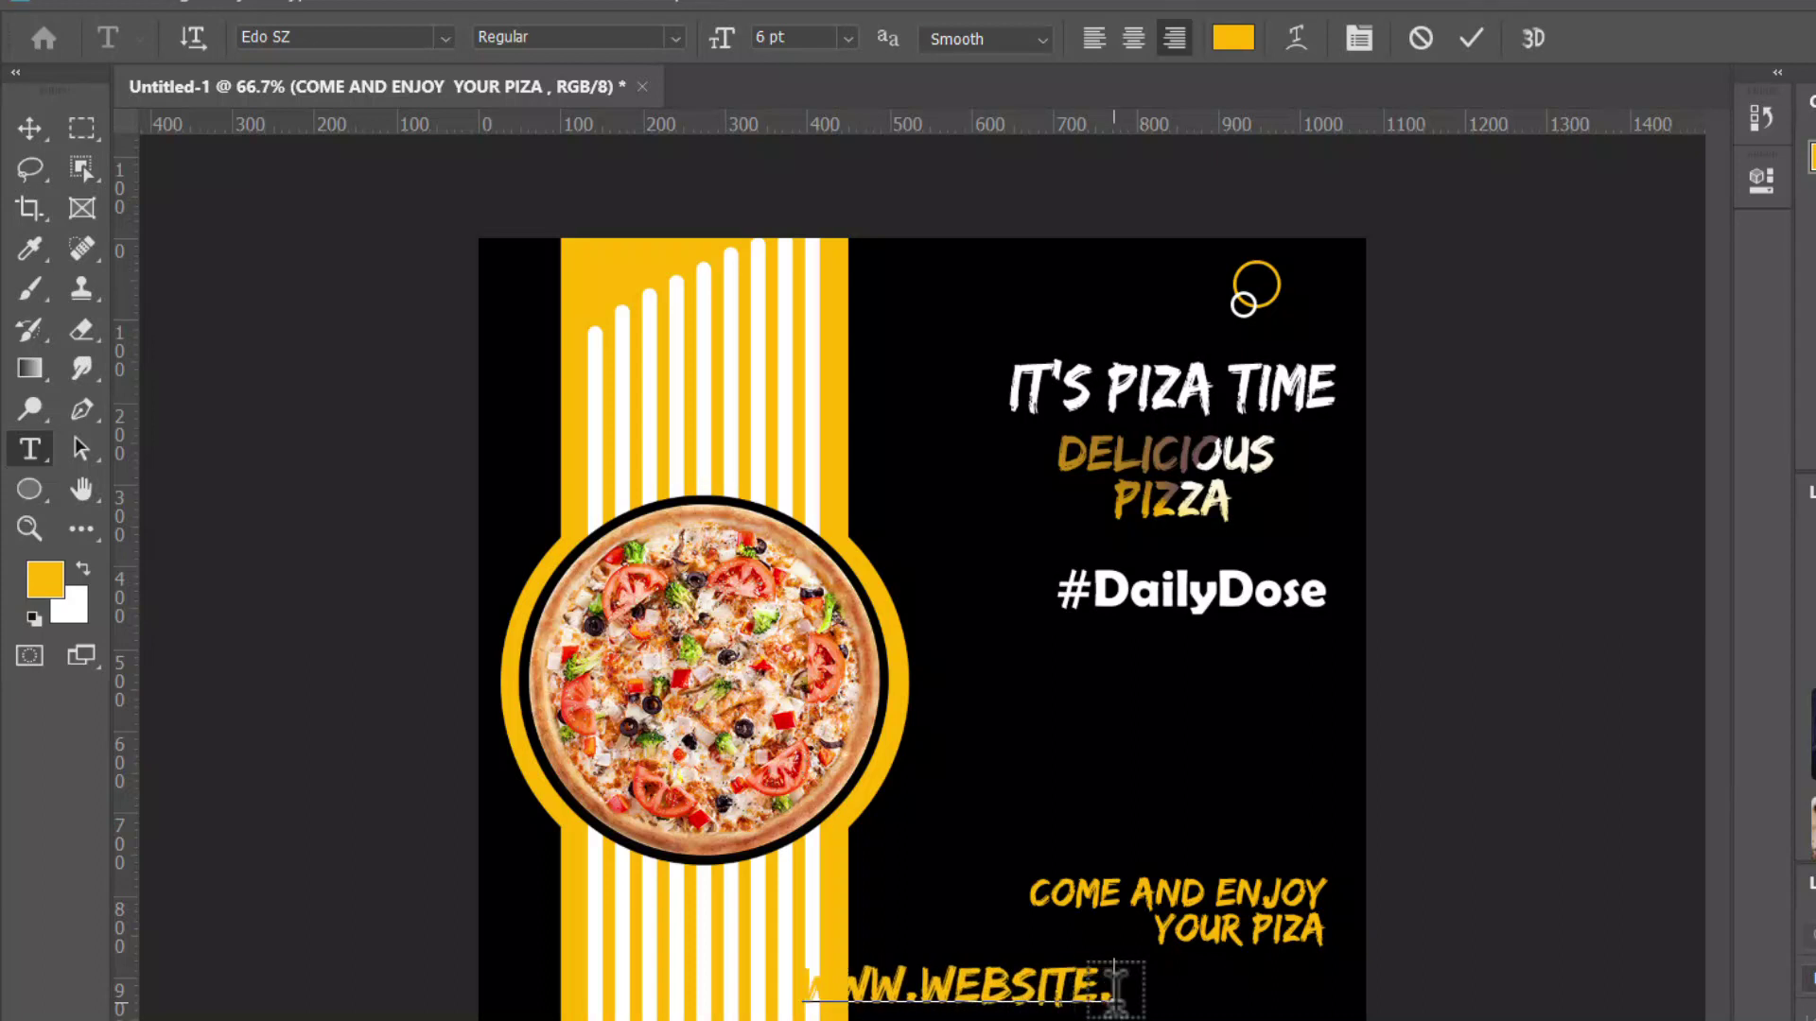
{"action": "type", "text": "COM"}
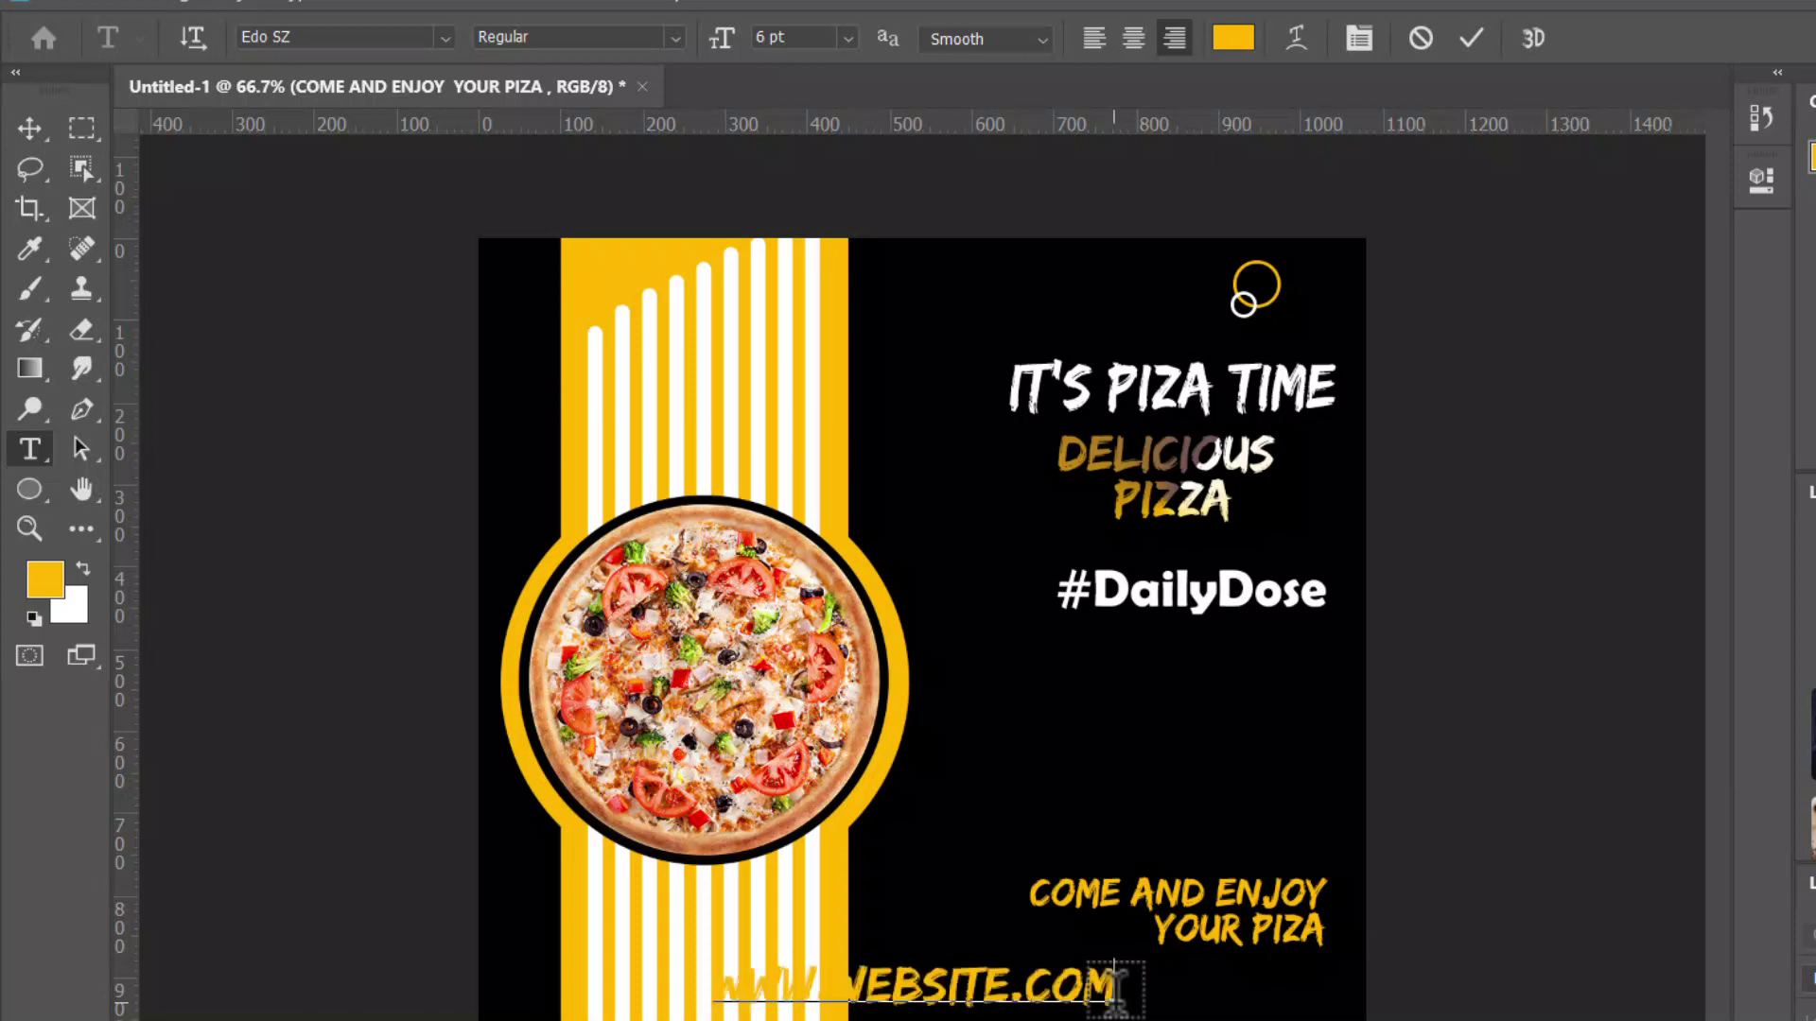
Try Berlin Sans FB Demi on the whole website address text and set its font to Myriad Pro
{"action": "key", "text": "ctrl+a"}
{"action": "left_click", "coordinate": [443, 38]}
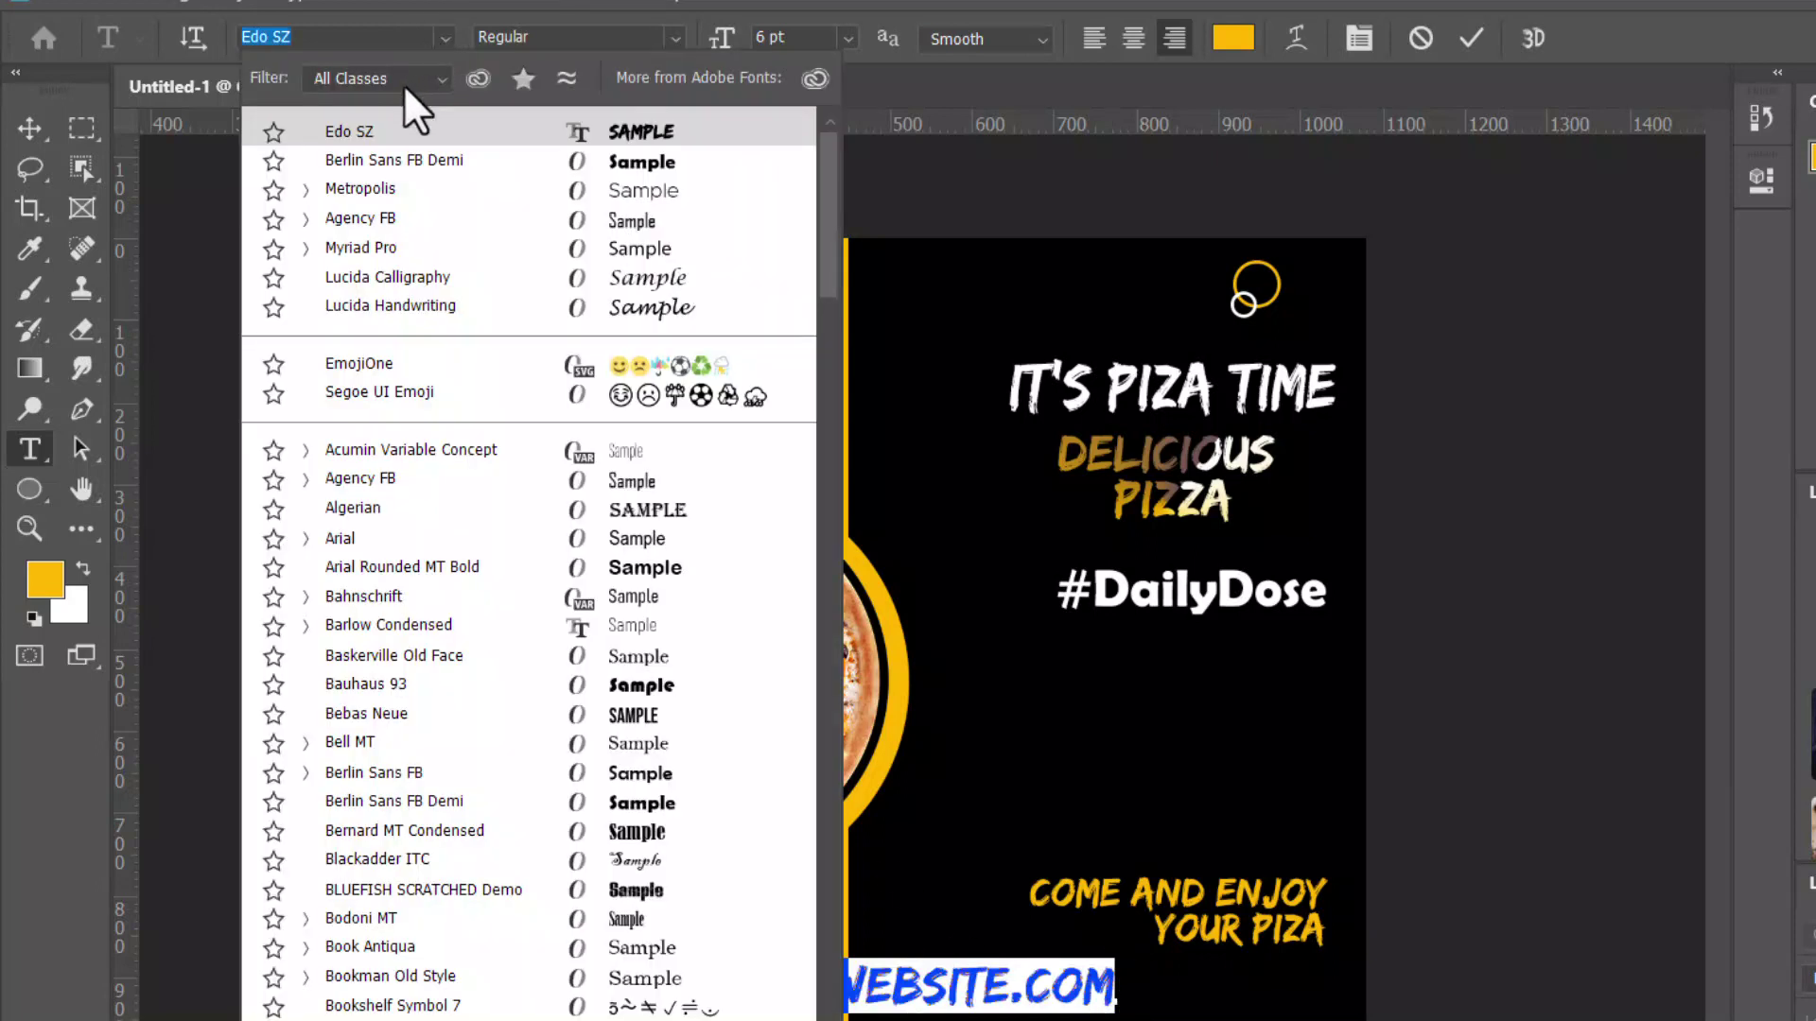
{"action": "left_click", "coordinate": [381, 157]}
{"action": "left_click", "coordinate": [675, 38]}
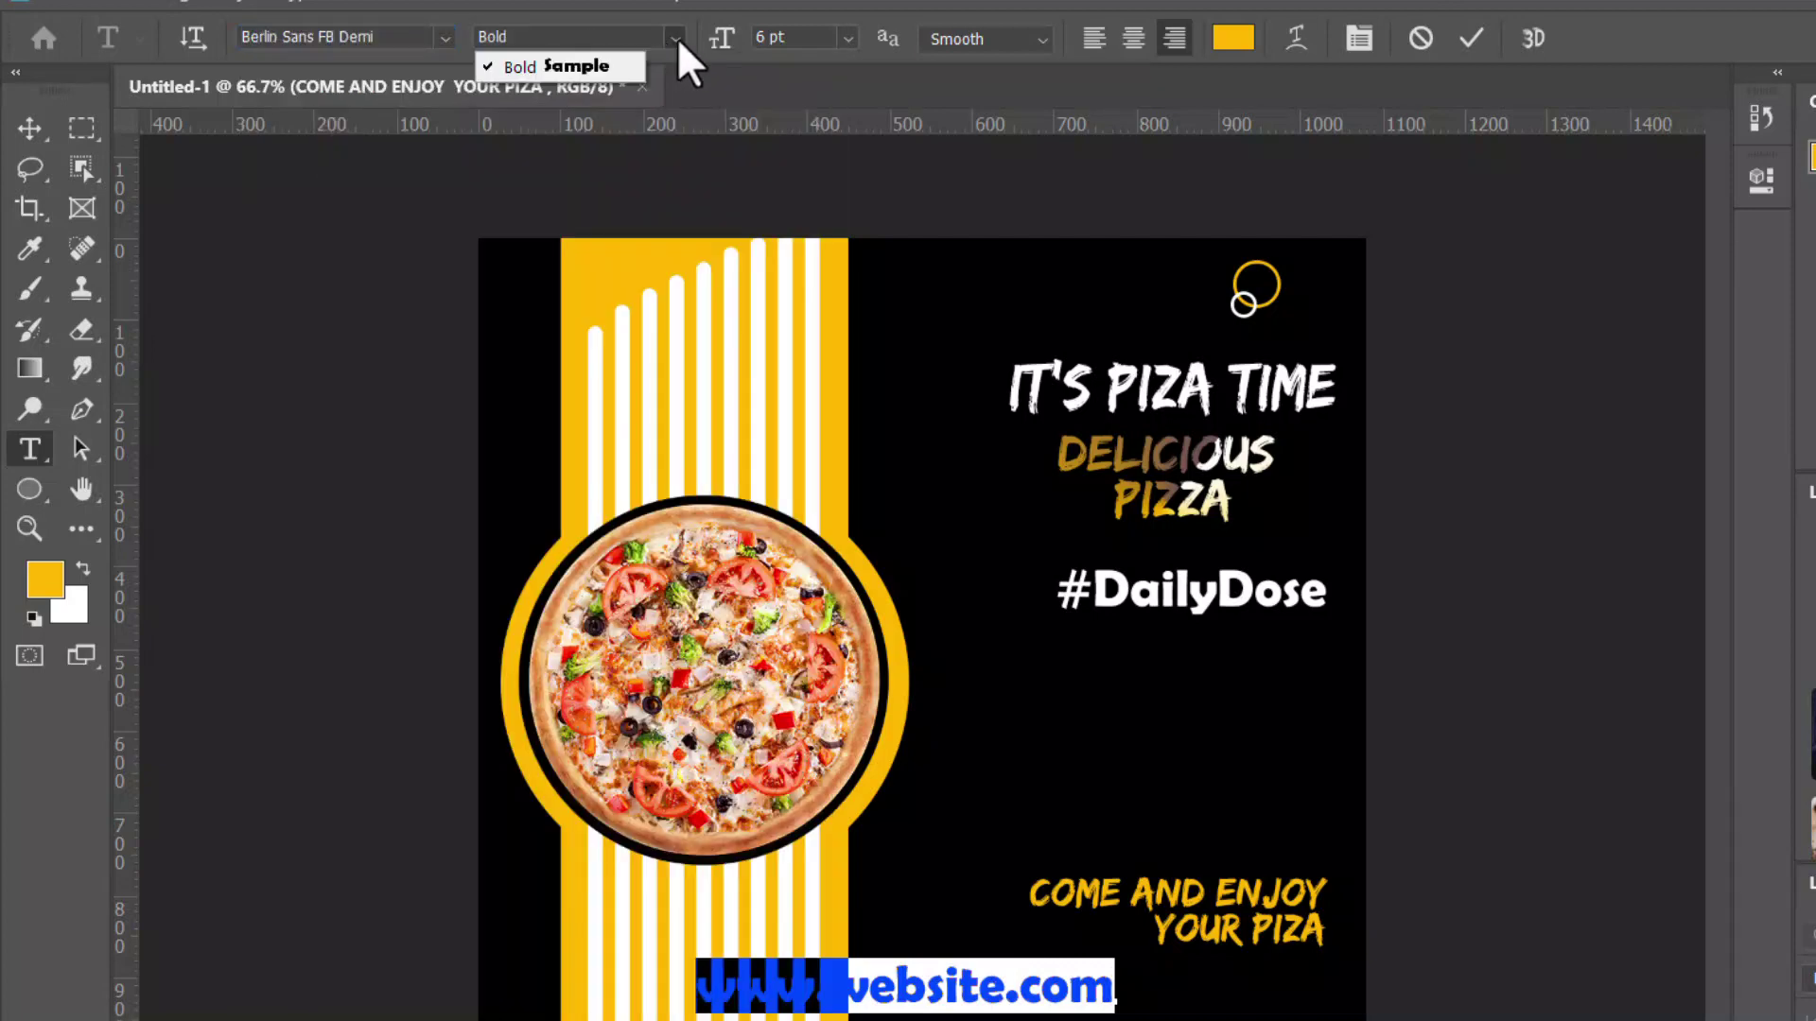
{"action": "left_click", "coordinate": [658, 53]}
{"action": "left_click", "coordinate": [673, 36]}
{"action": "left_click", "coordinate": [674, 34]}
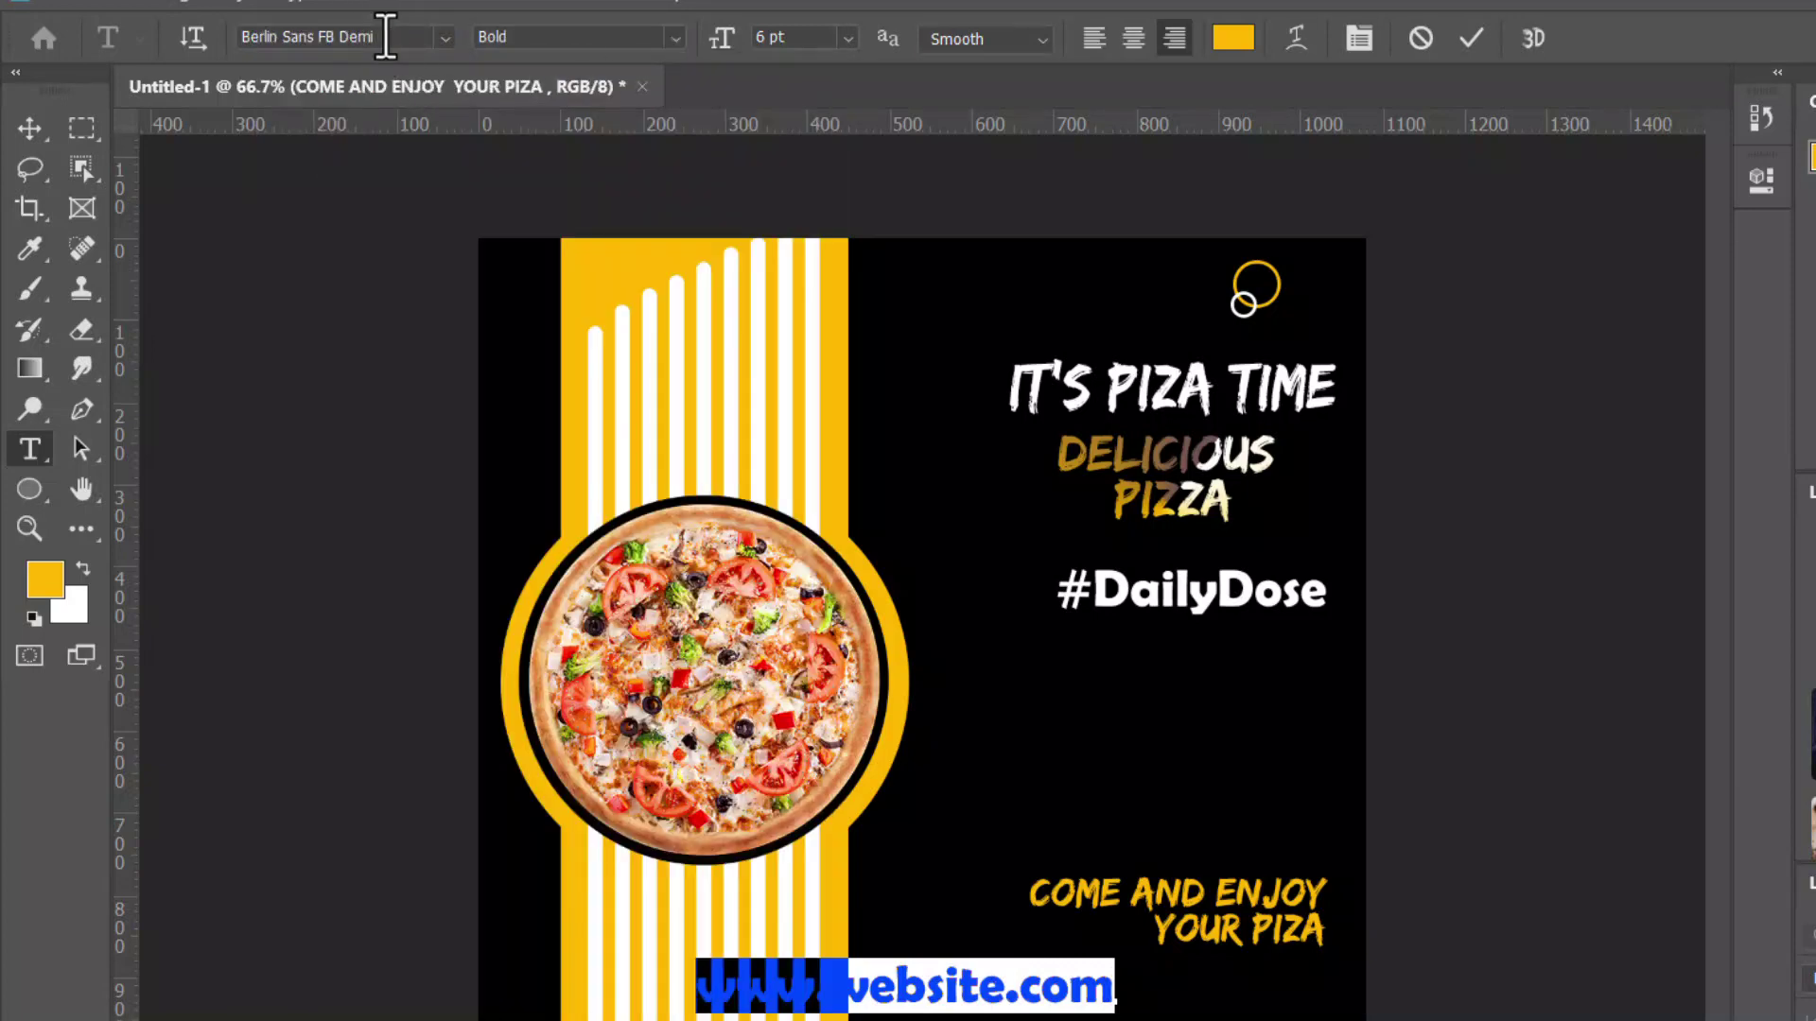
{"action": "left_click", "coordinate": [438, 36]}
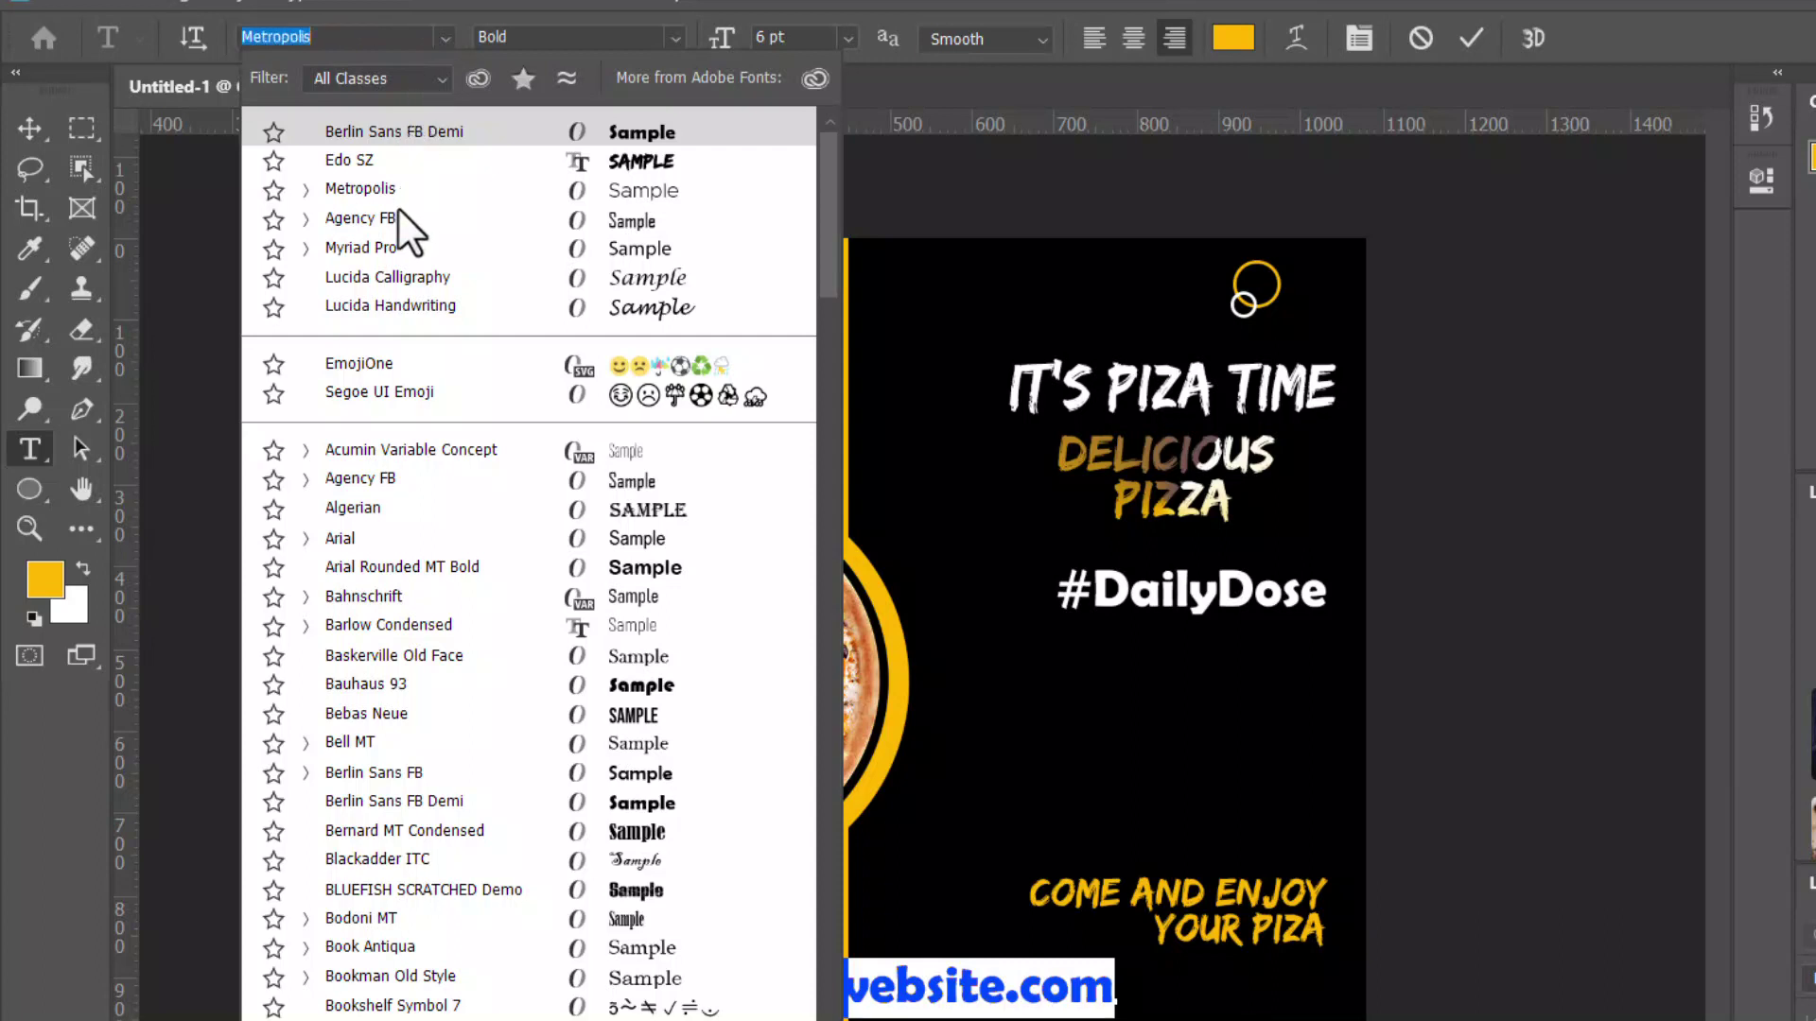
{"action": "left_click", "coordinate": [399, 244]}
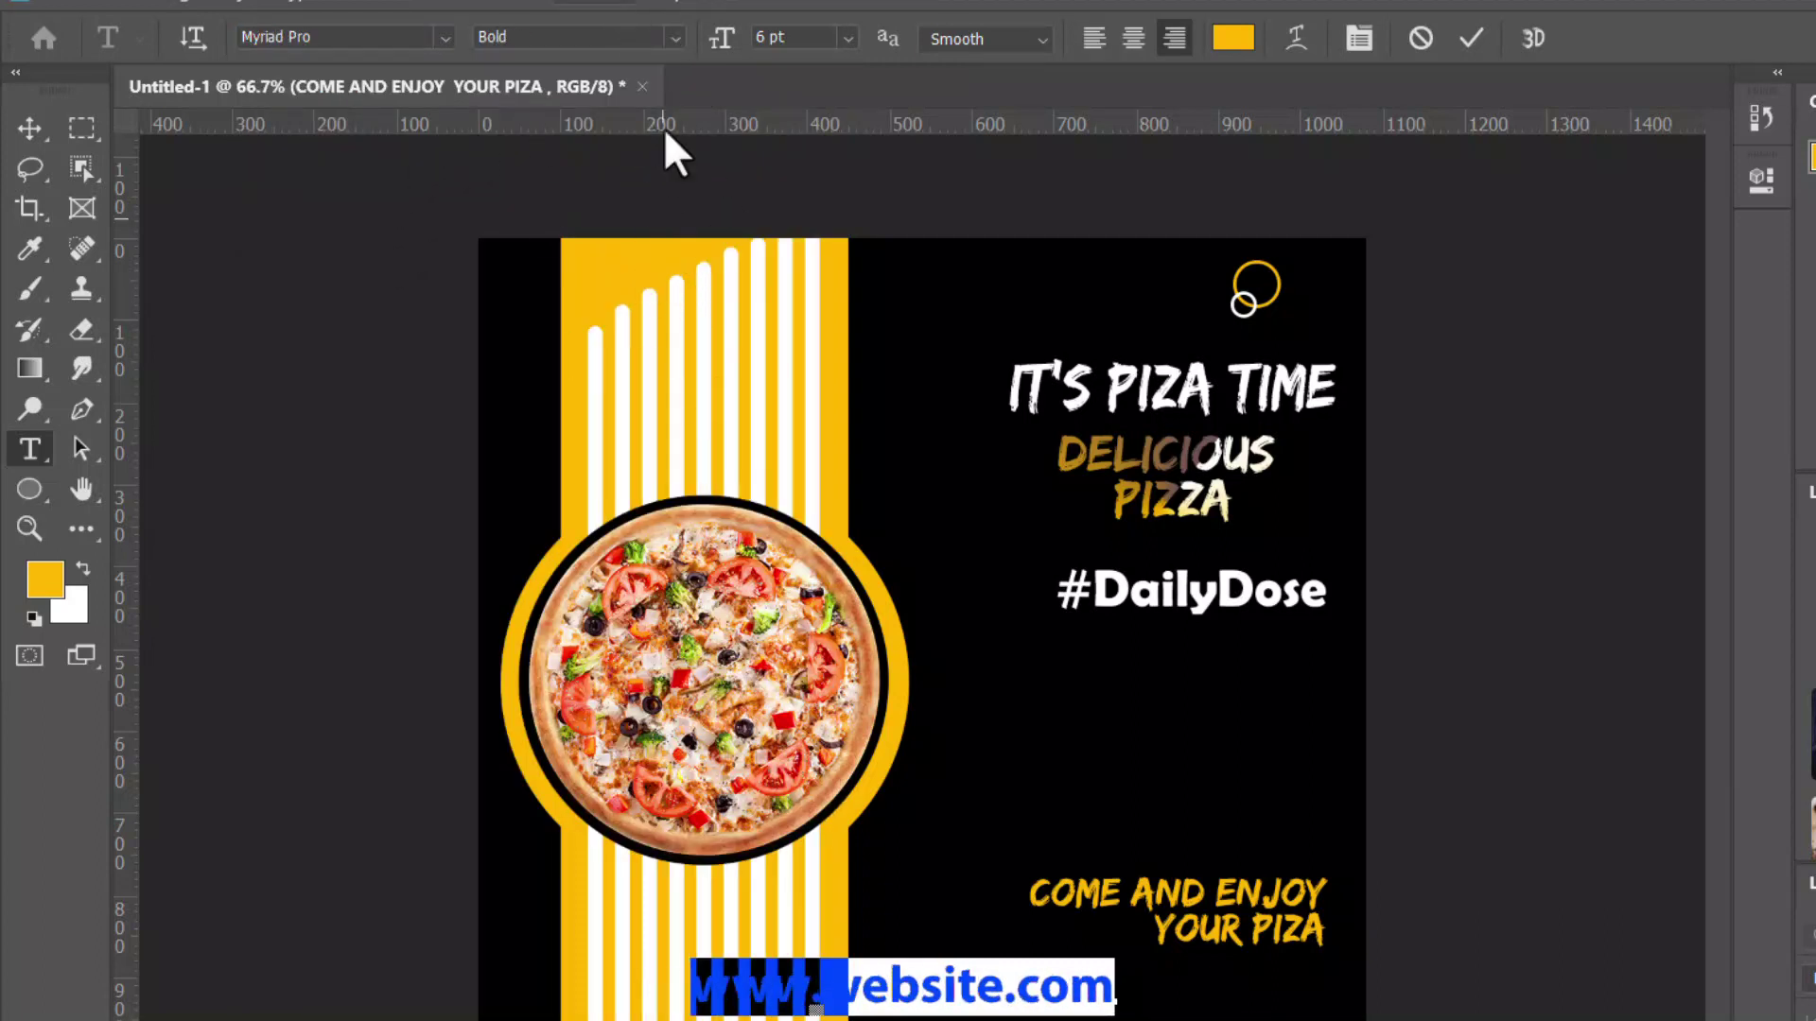
Set the website address text to the Regular style of Myriad Pro
{"action": "left_click", "coordinate": [673, 38]}
{"action": "left_click", "coordinate": [637, 70]}
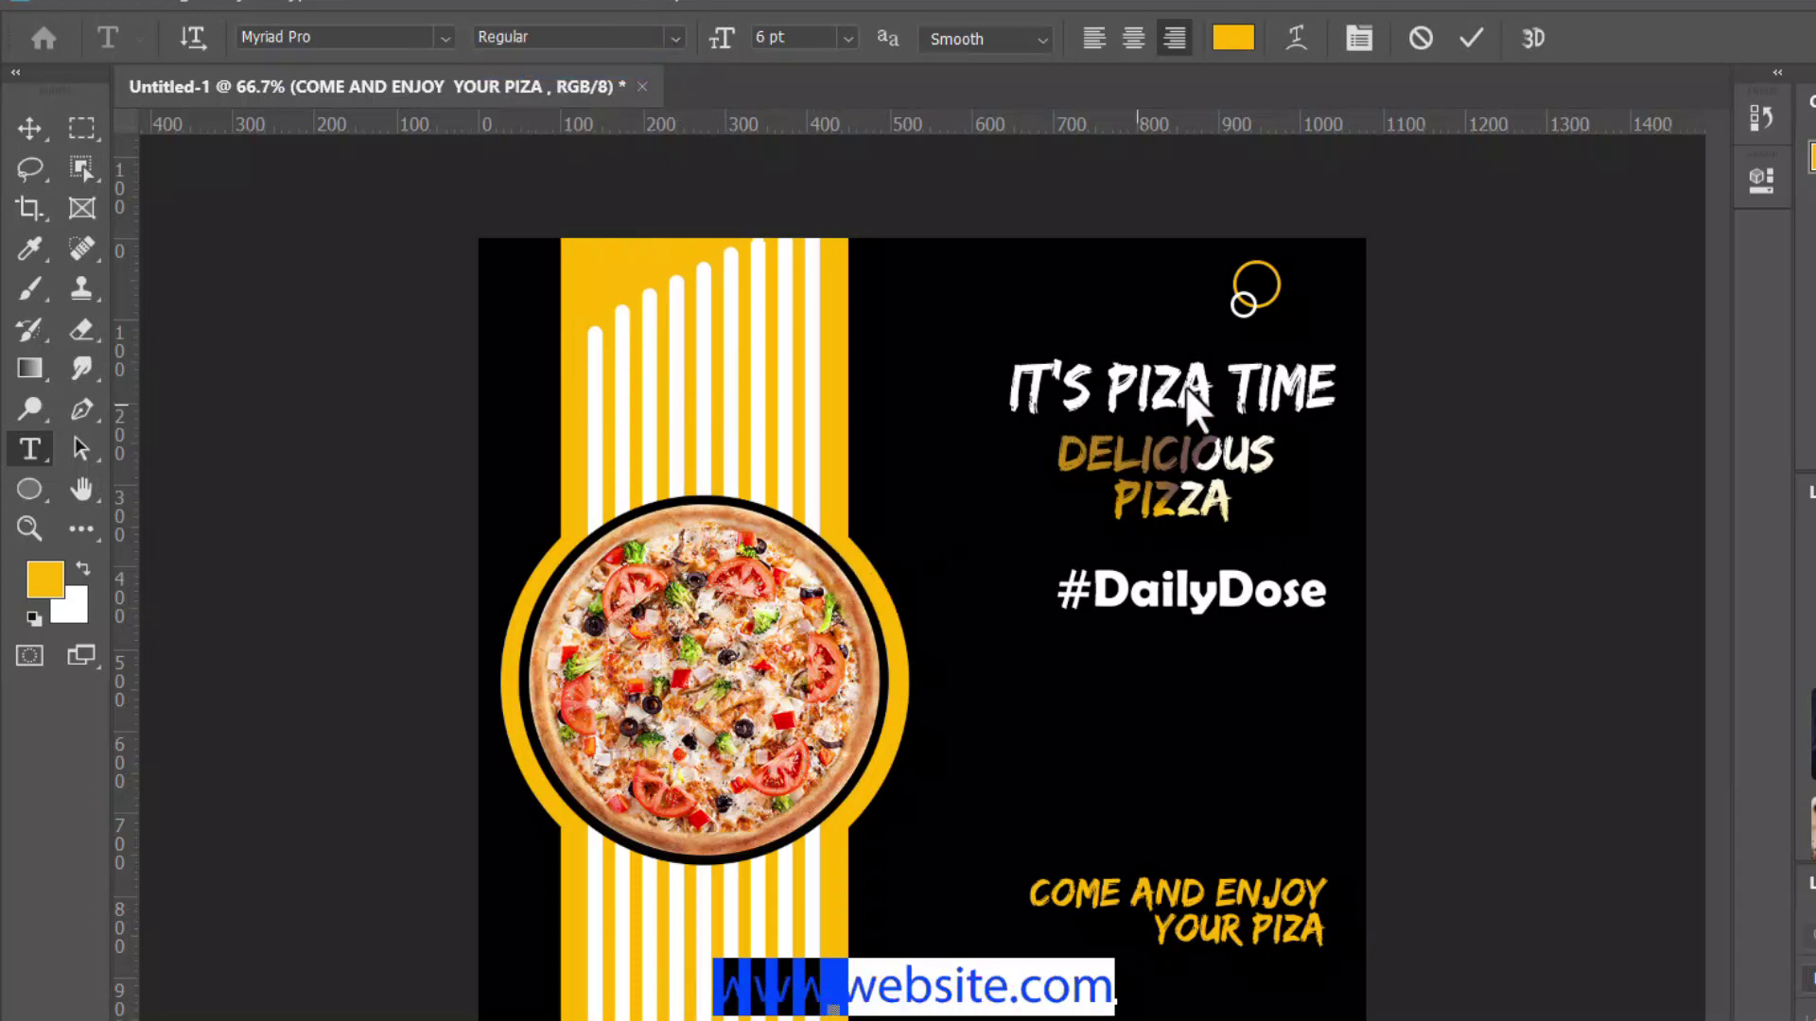
{"action": "left_click", "coordinate": [1467, 39]}
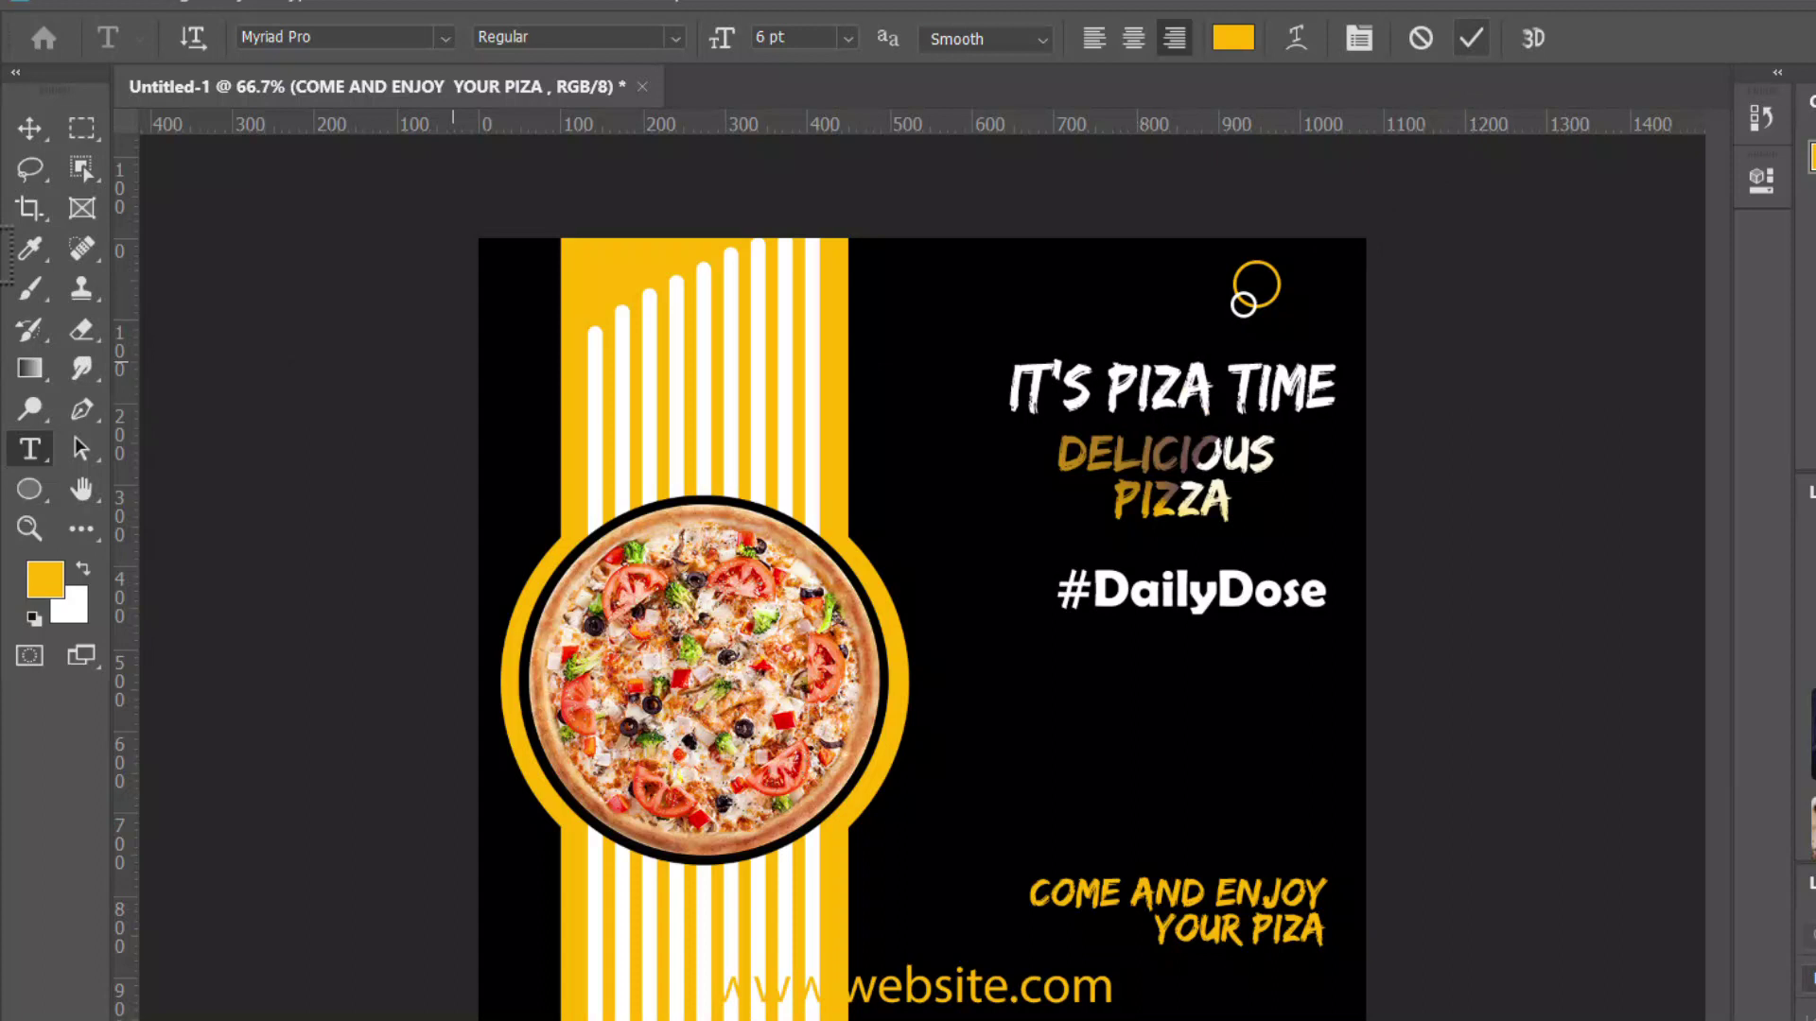
Move the website address below "COME AND ENJOY YOUR PIZA" and scale it to about 71%, roughly matching the tagline's right edge
{"action": "left_click", "coordinate": [26, 129]}
{"action": "left_click_drag", "start_coordinate": [1005, 1008], "coordinate": [1226, 1020]}
{"action": "key", "text": "ctrl"}
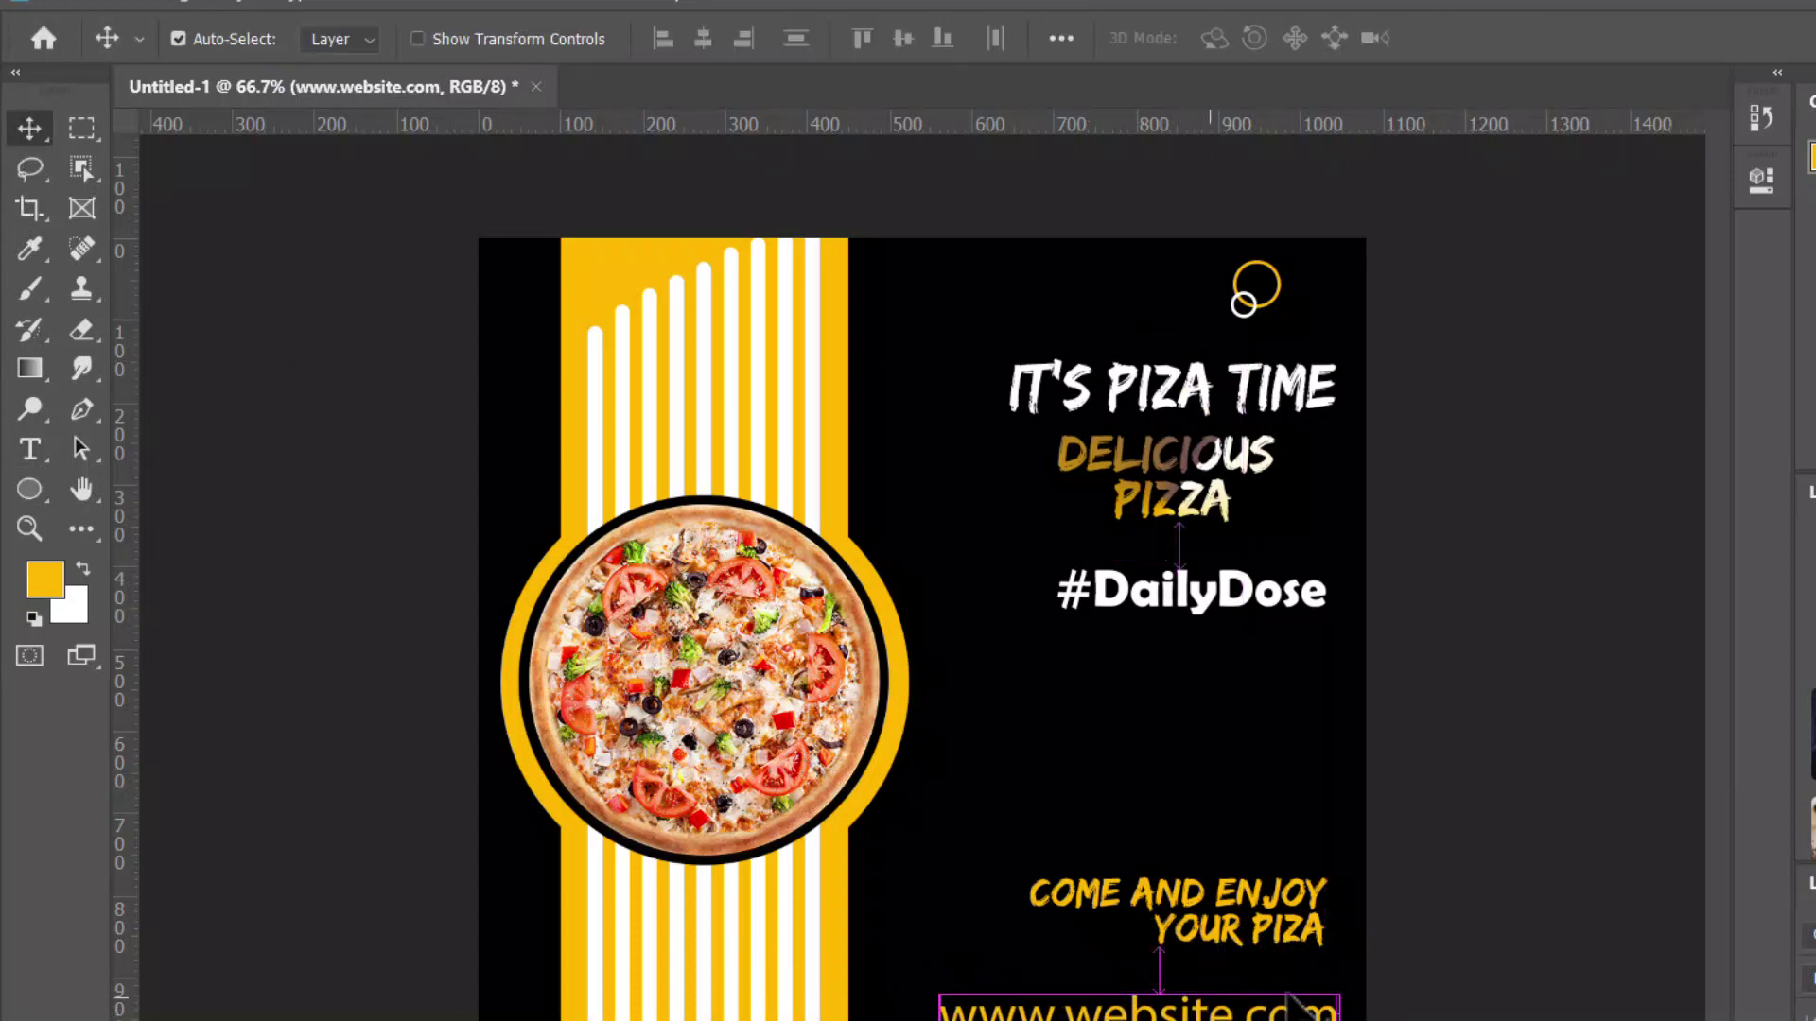
{"action": "key", "text": "ctrl+t"}
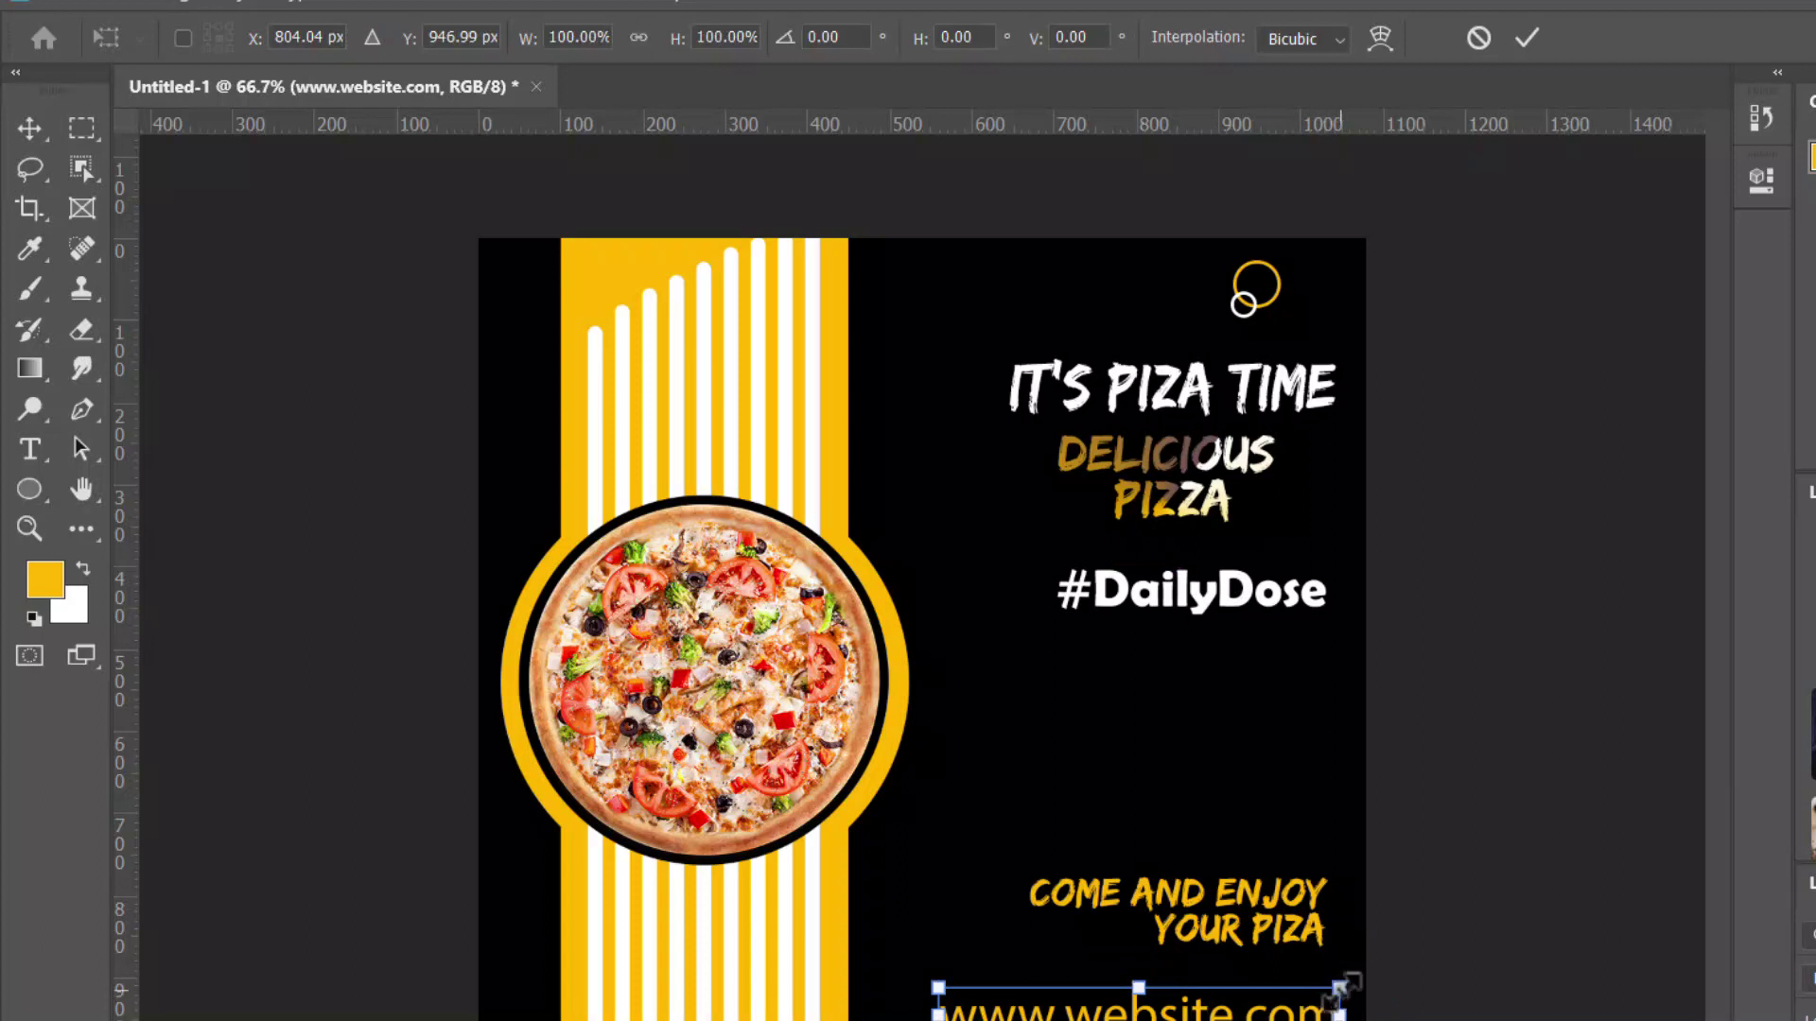
{"action": "left_click_drag", "start_coordinate": [1343, 983], "coordinate": [1224, 1004]}
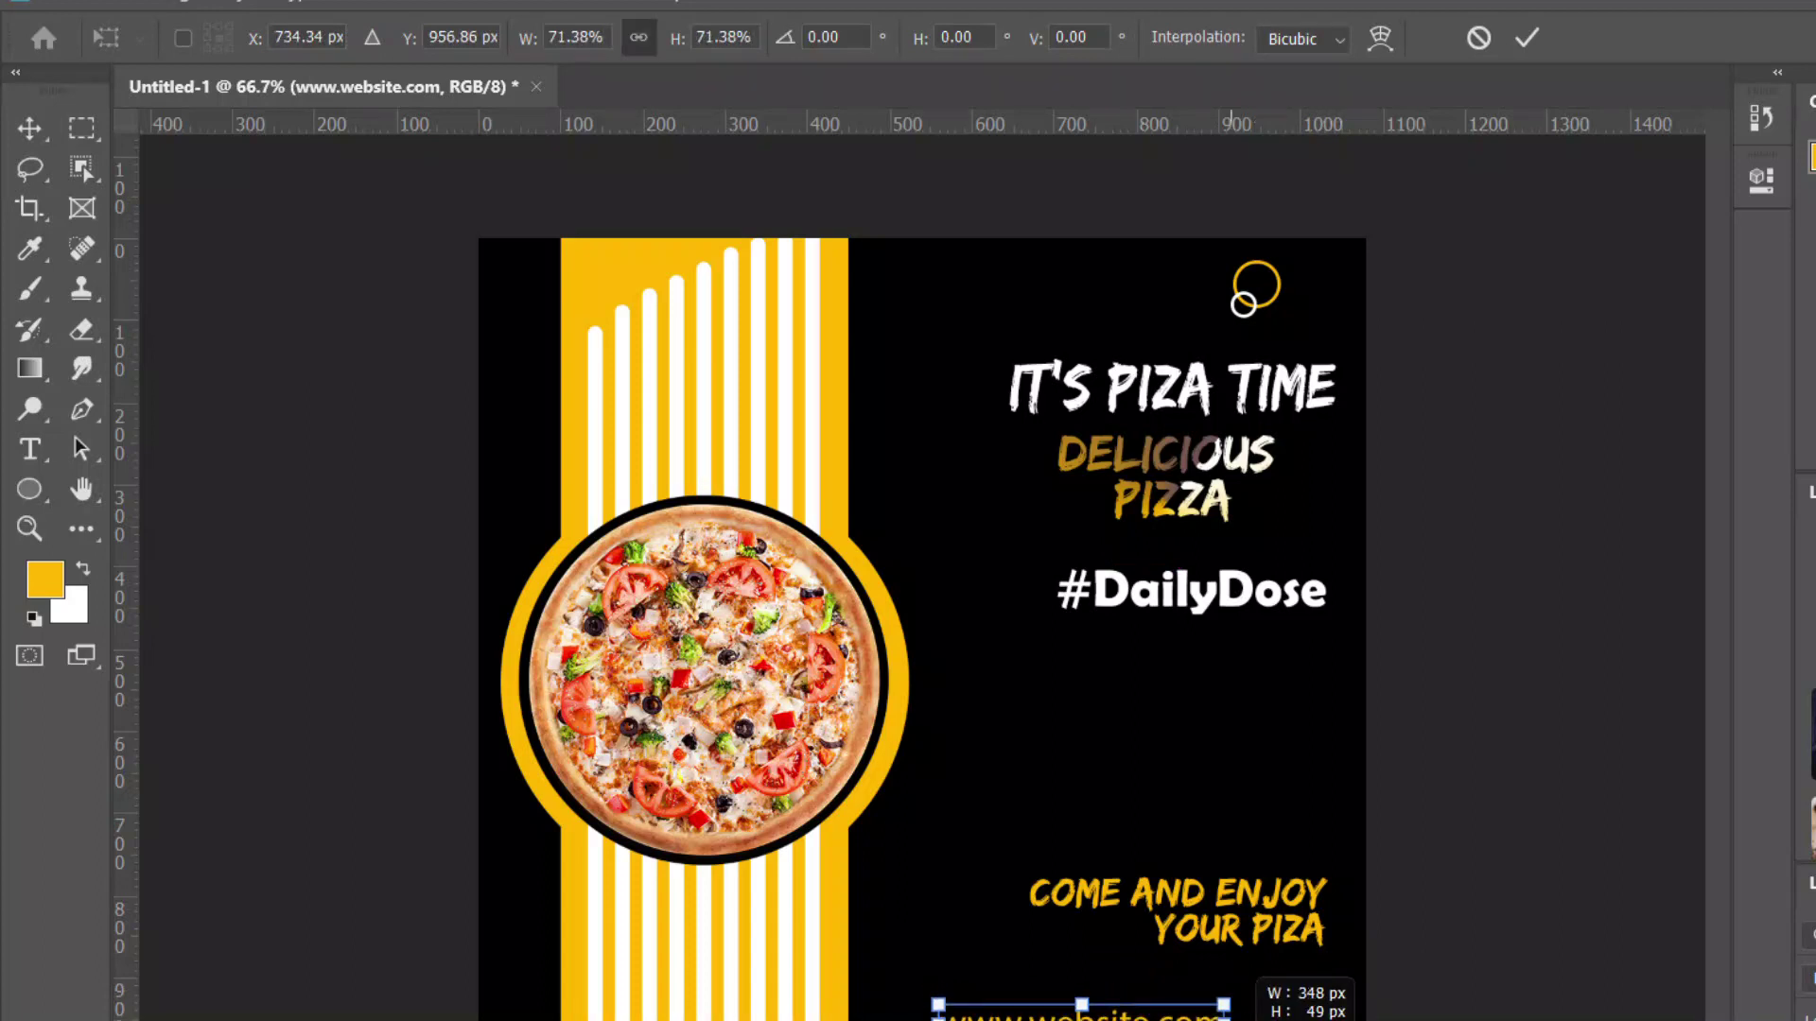
{"action": "left_click", "coordinate": [1527, 39]}
{"action": "left_click_drag", "start_coordinate": [1088, 1014], "coordinate": [1225, 1020]}
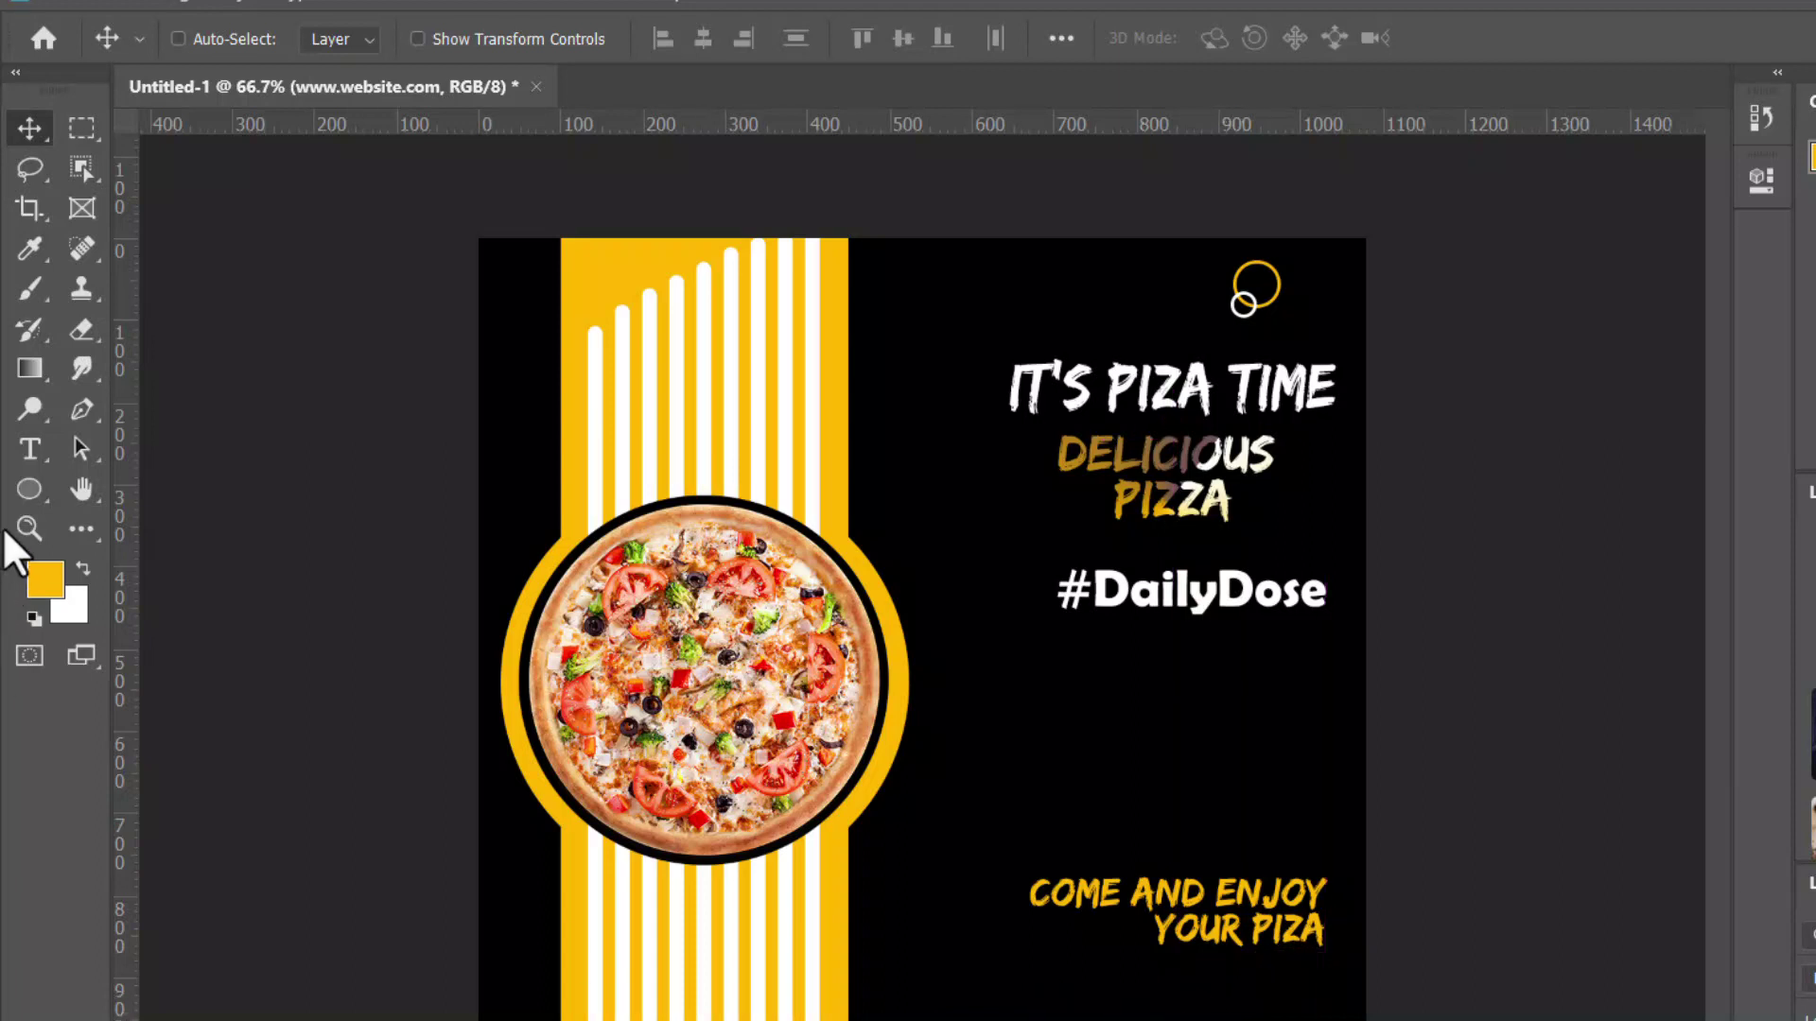
Draw a rounded rectangle of about 382 x 83 px with 10 px radius around the website address and fill it yellow-orange
{"action": "left_click", "coordinate": [26, 486]}
{"action": "left_click", "coordinate": [59, 492]}
{"action": "left_click", "coordinate": [28, 492]}
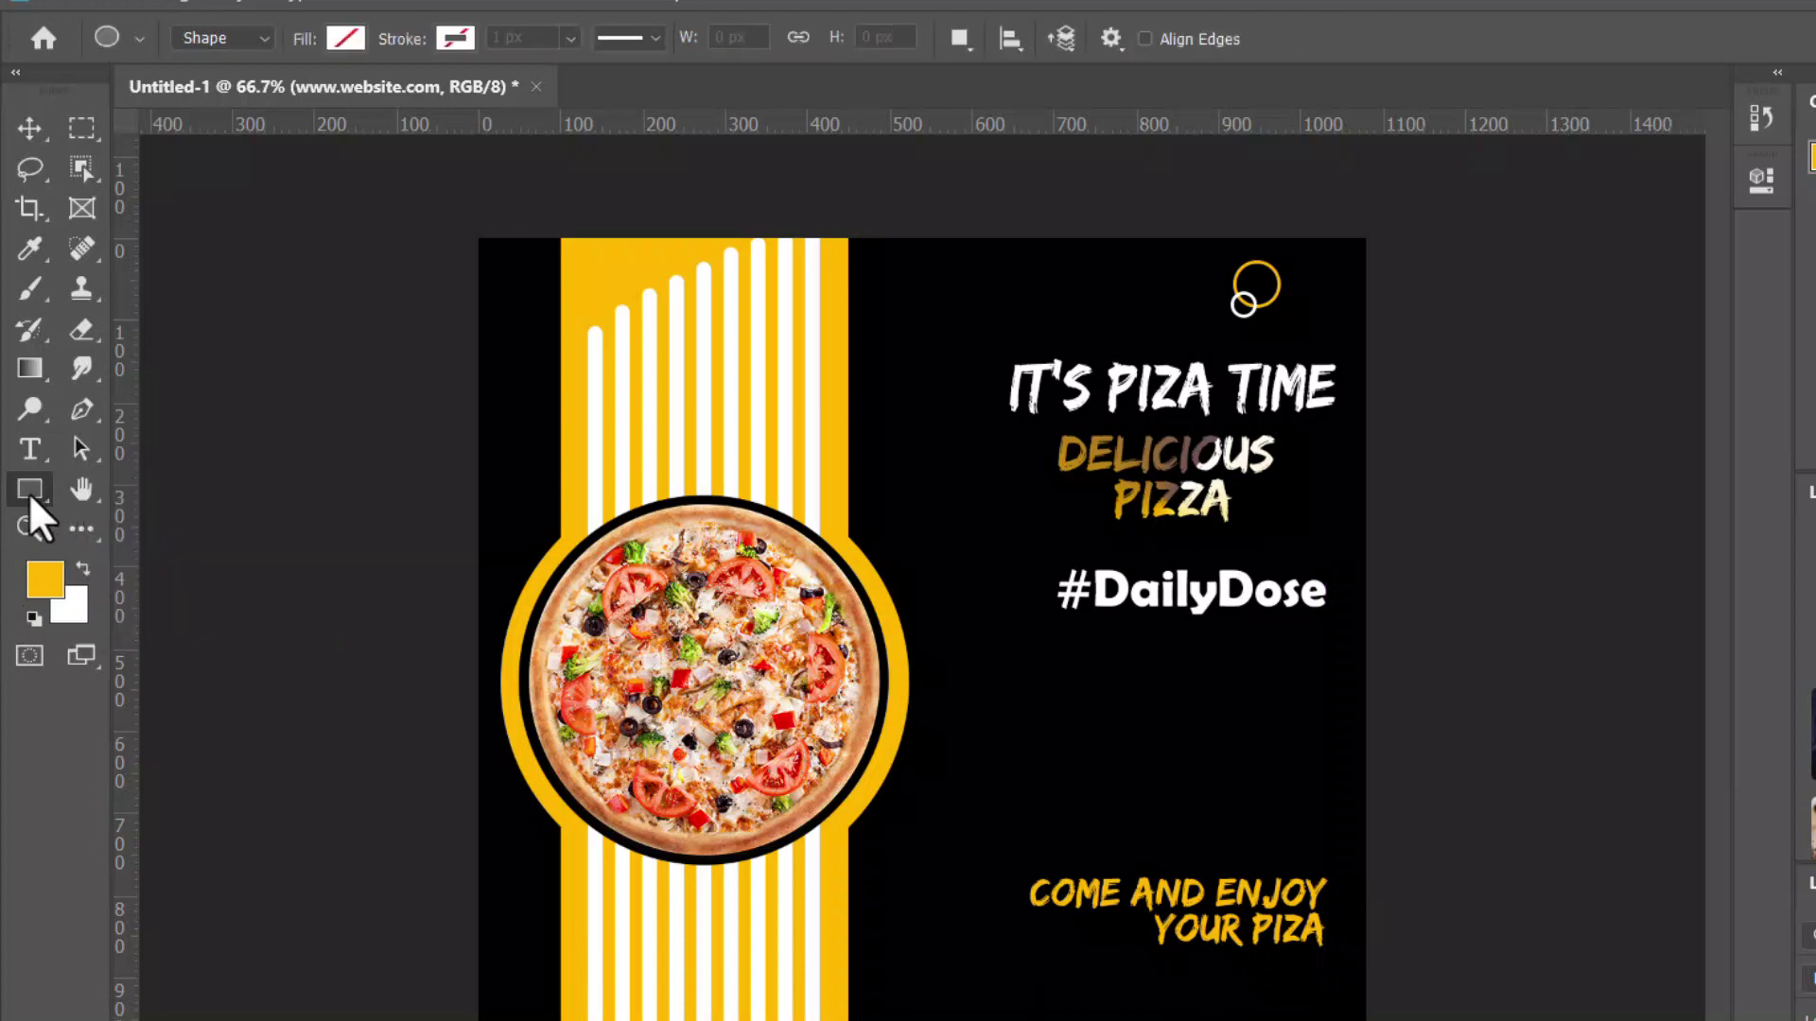
{"action": "left_click", "coordinate": [110, 523]}
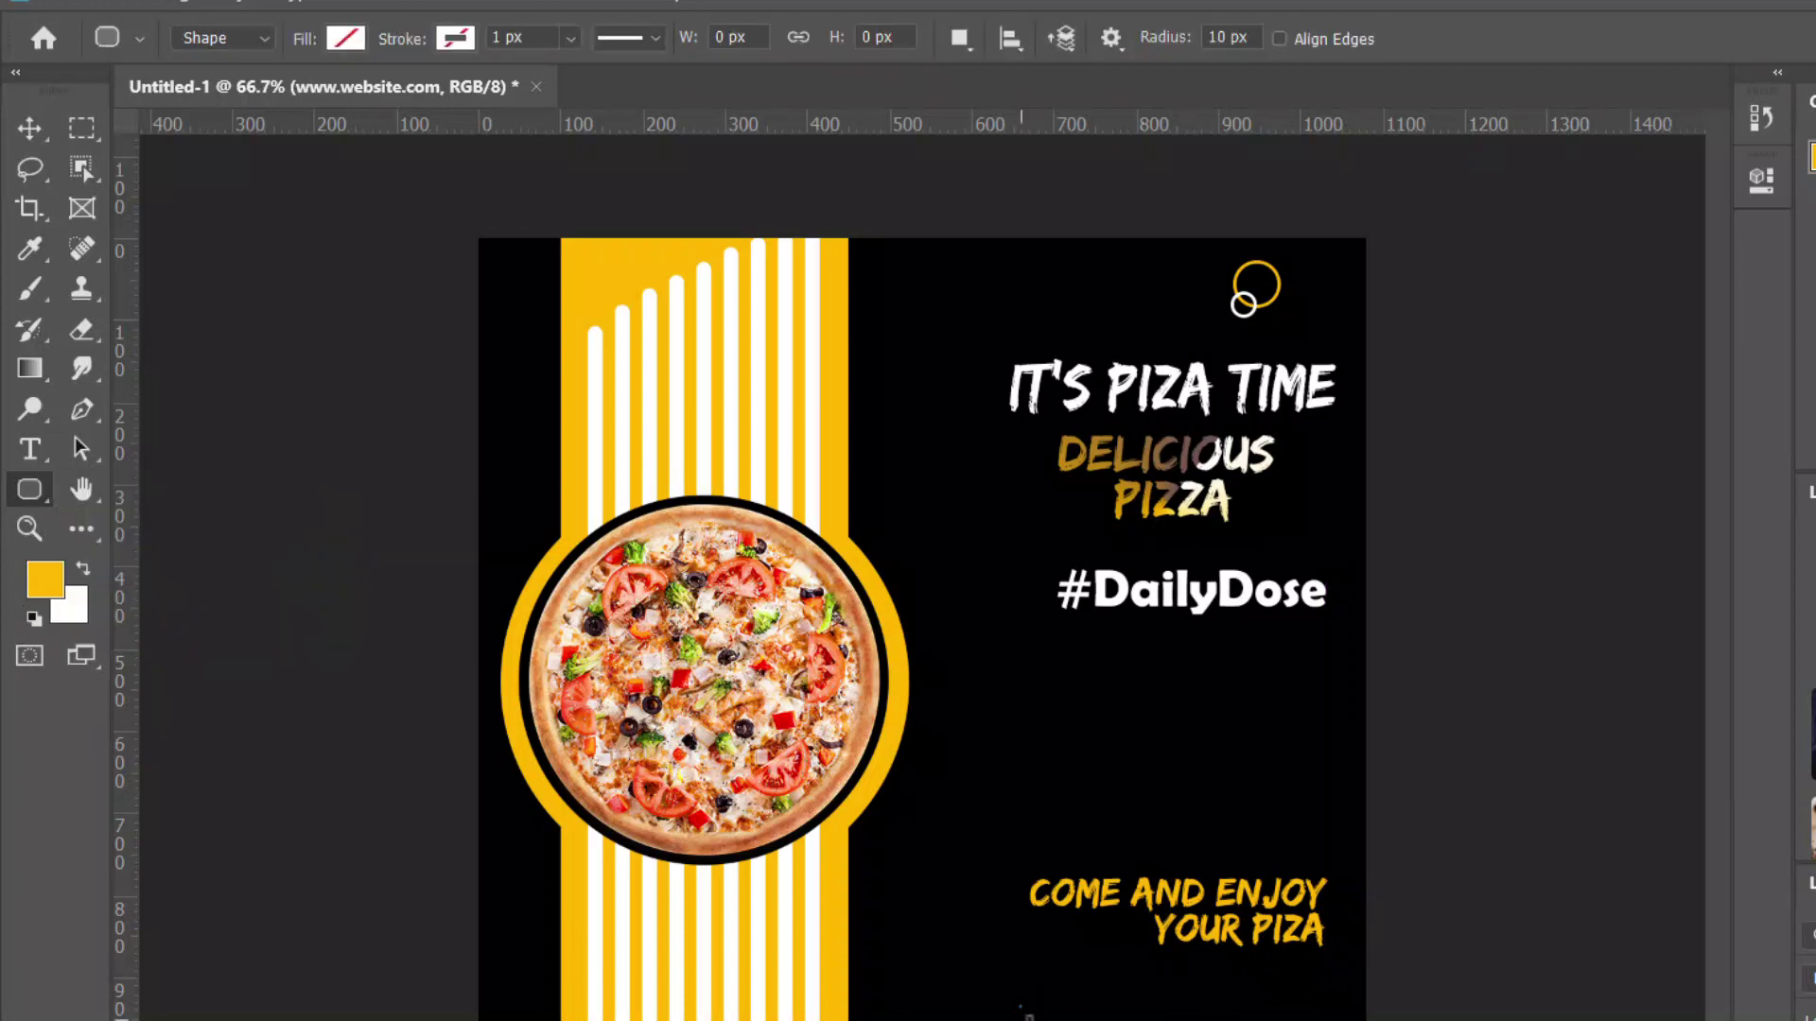
{"action": "left_click_drag", "start_coordinate": [1019, 1008], "coordinate": [1333, 1020]}
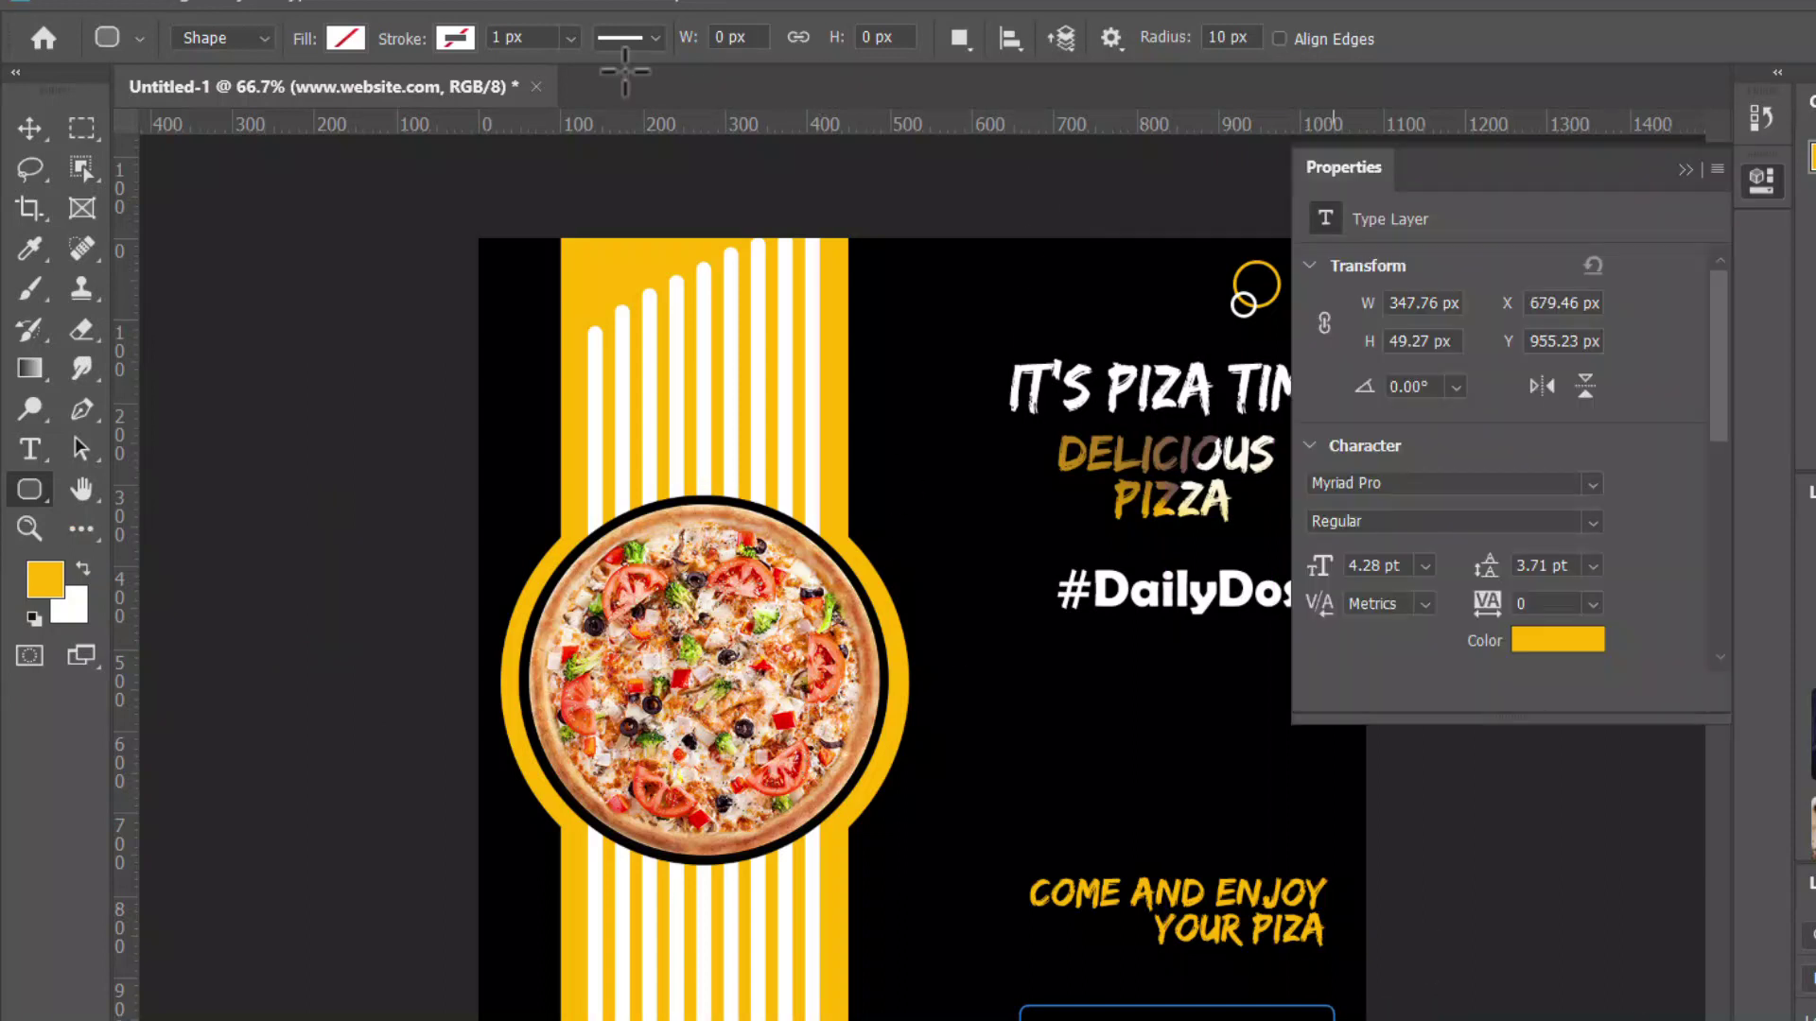
{"action": "left_click", "coordinate": [346, 38]}
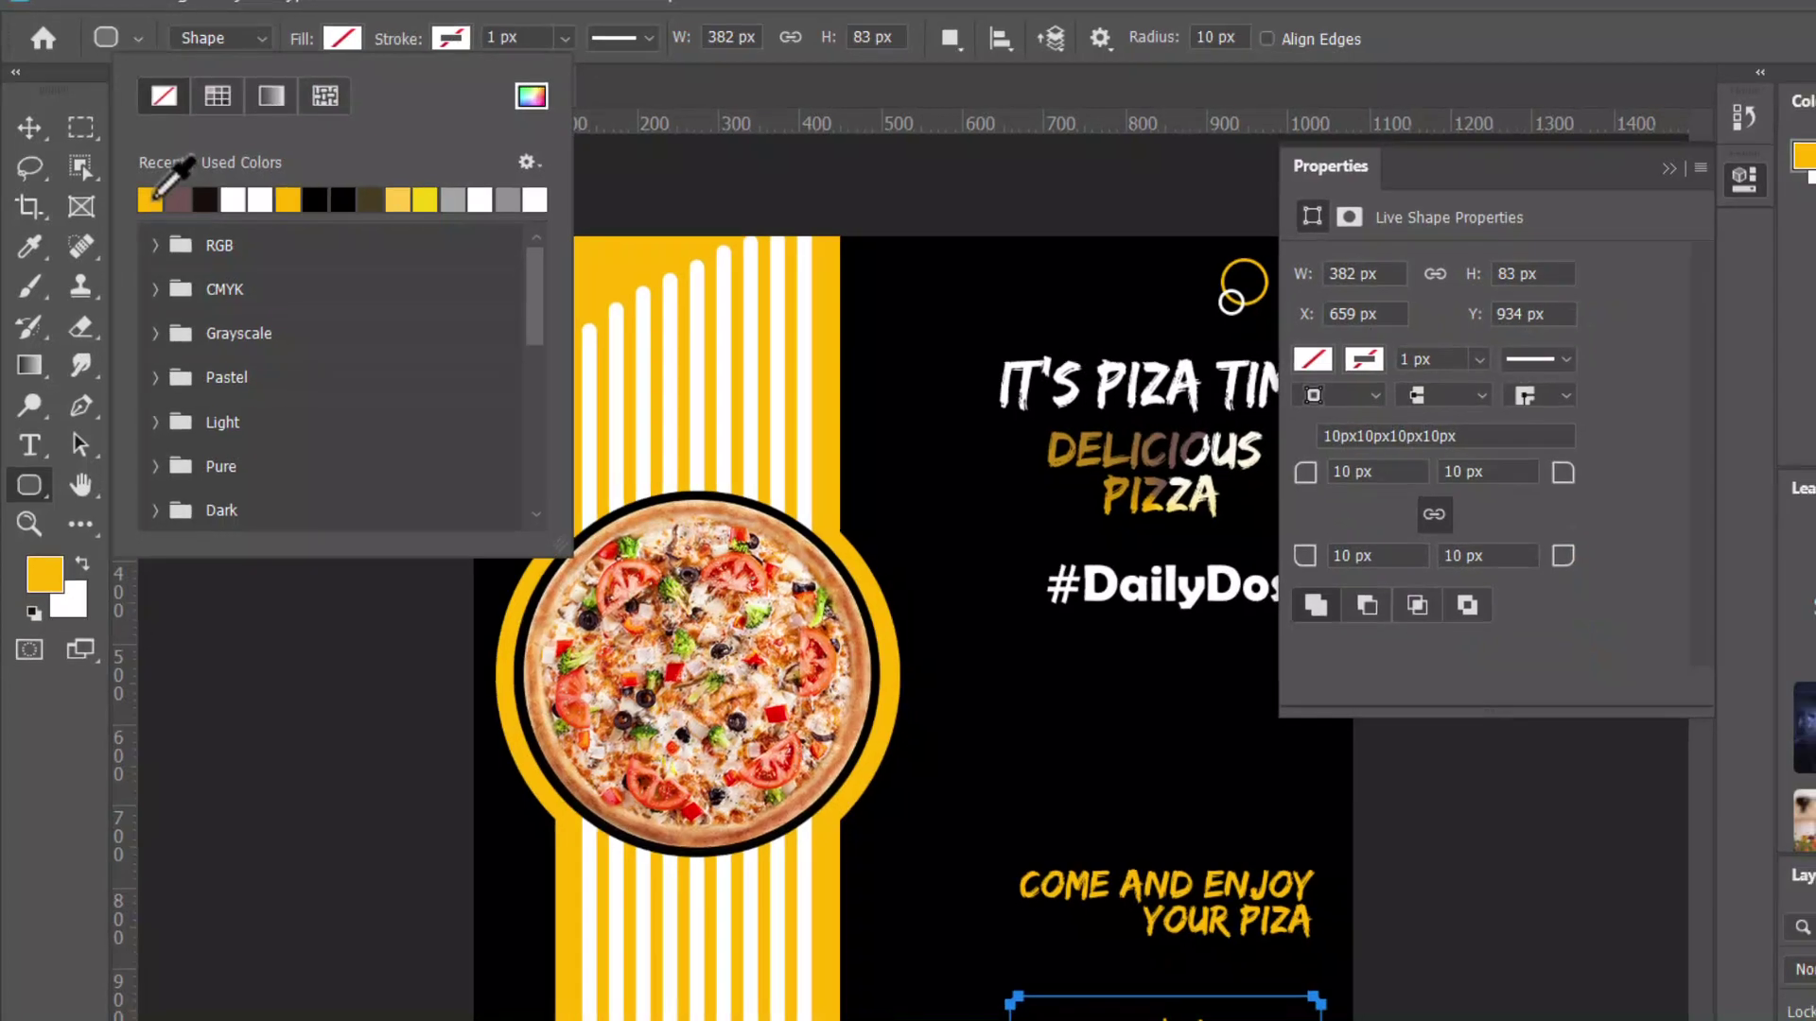
{"action": "left_click", "coordinate": [152, 205]}
{"action": "left_click", "coordinate": [30, 128]}
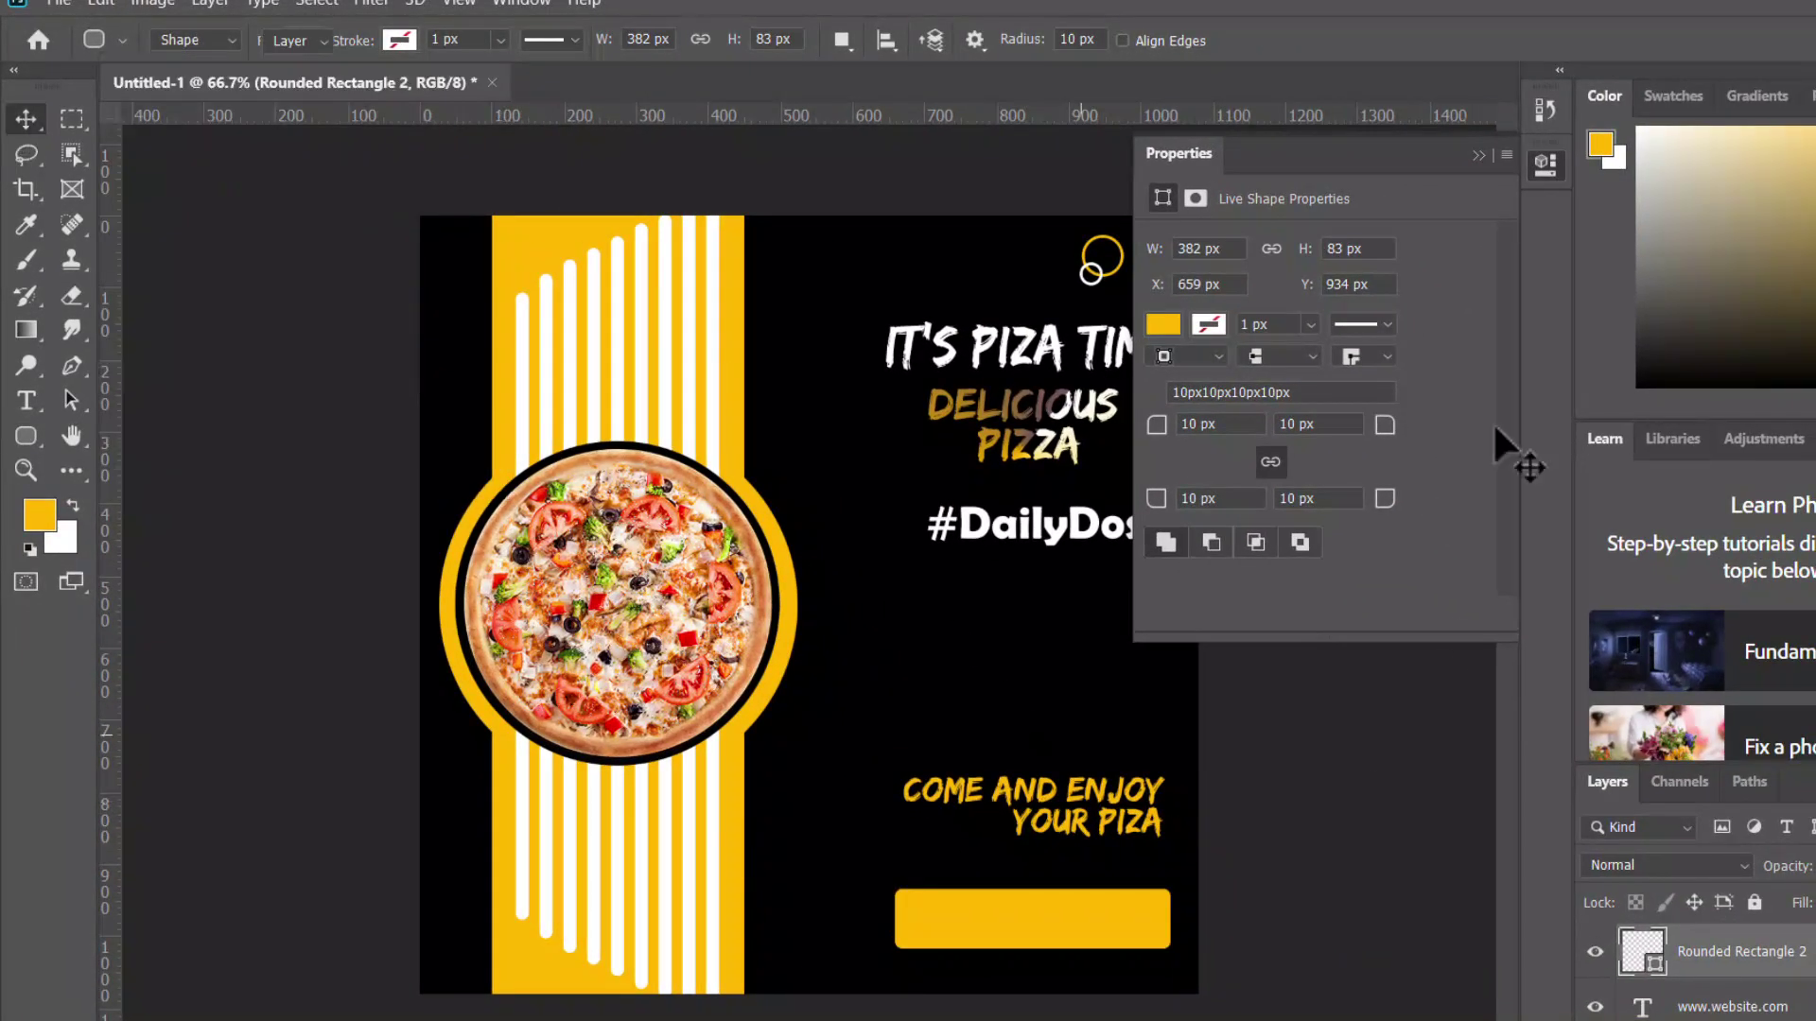
{"action": "left_click", "coordinate": [1478, 155]}
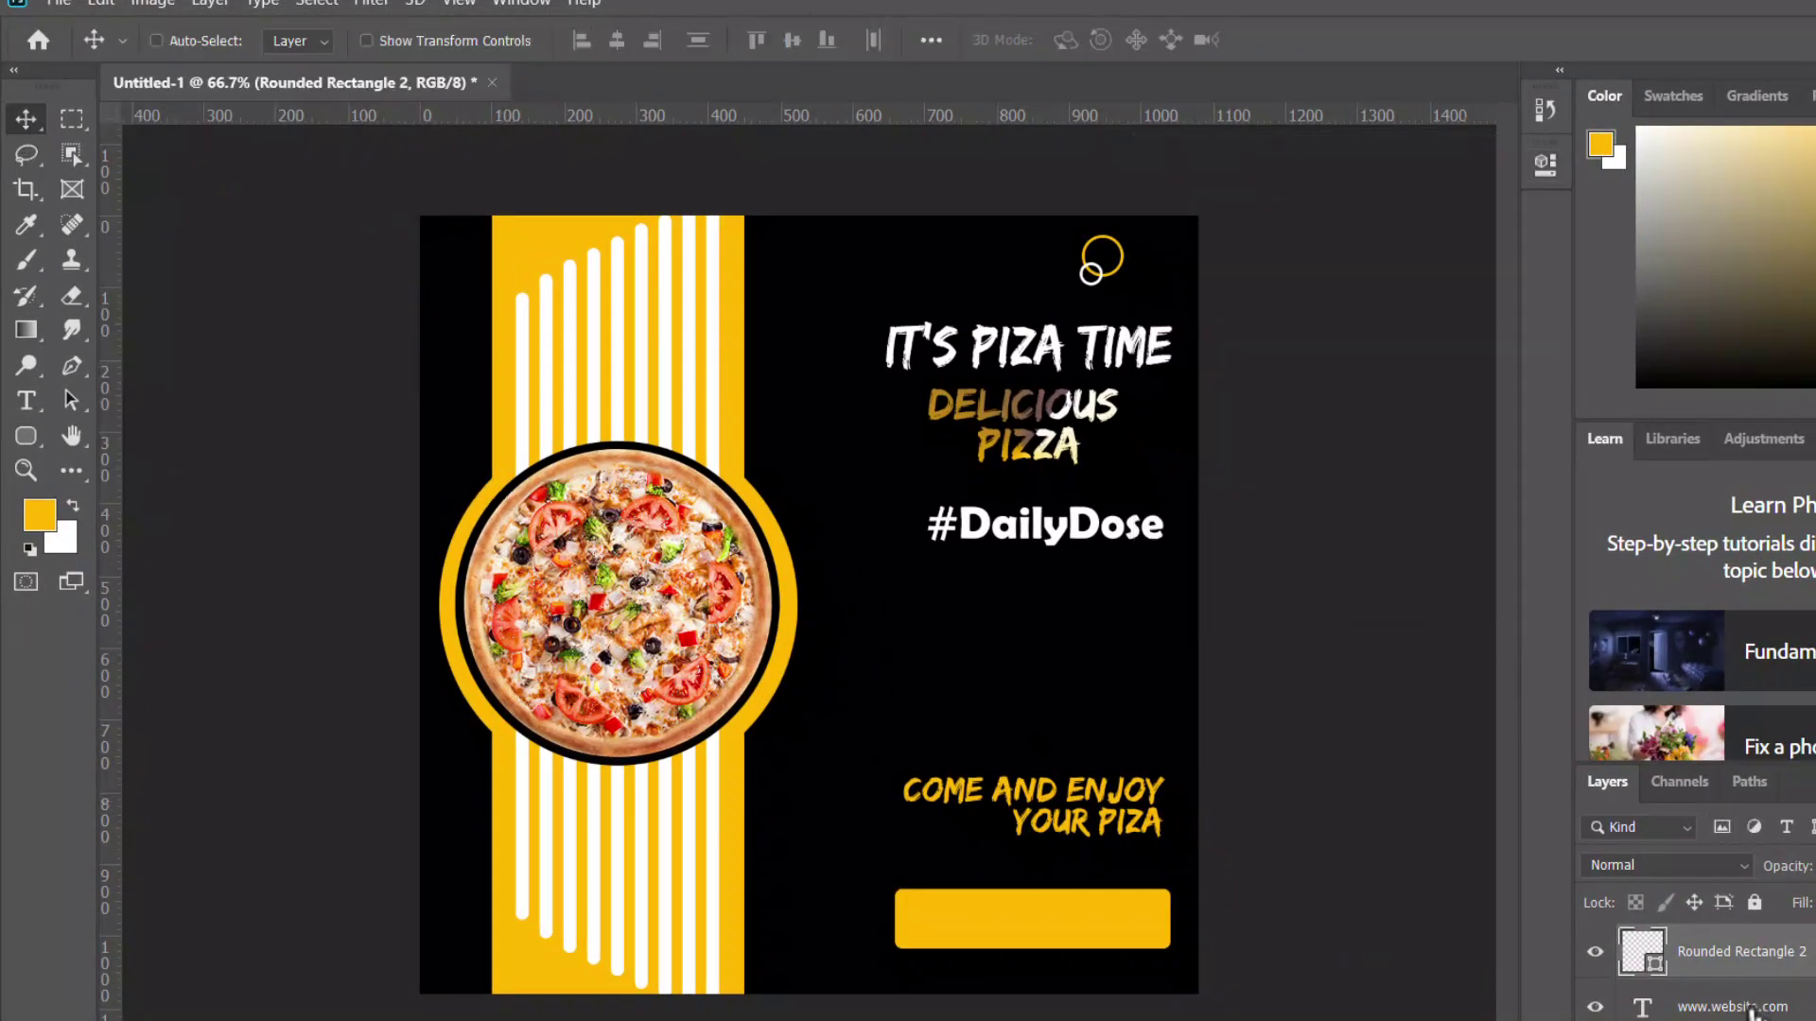
{"action": "left_click_drag", "start_coordinate": [1751, 1012], "coordinate": [1655, 957]}
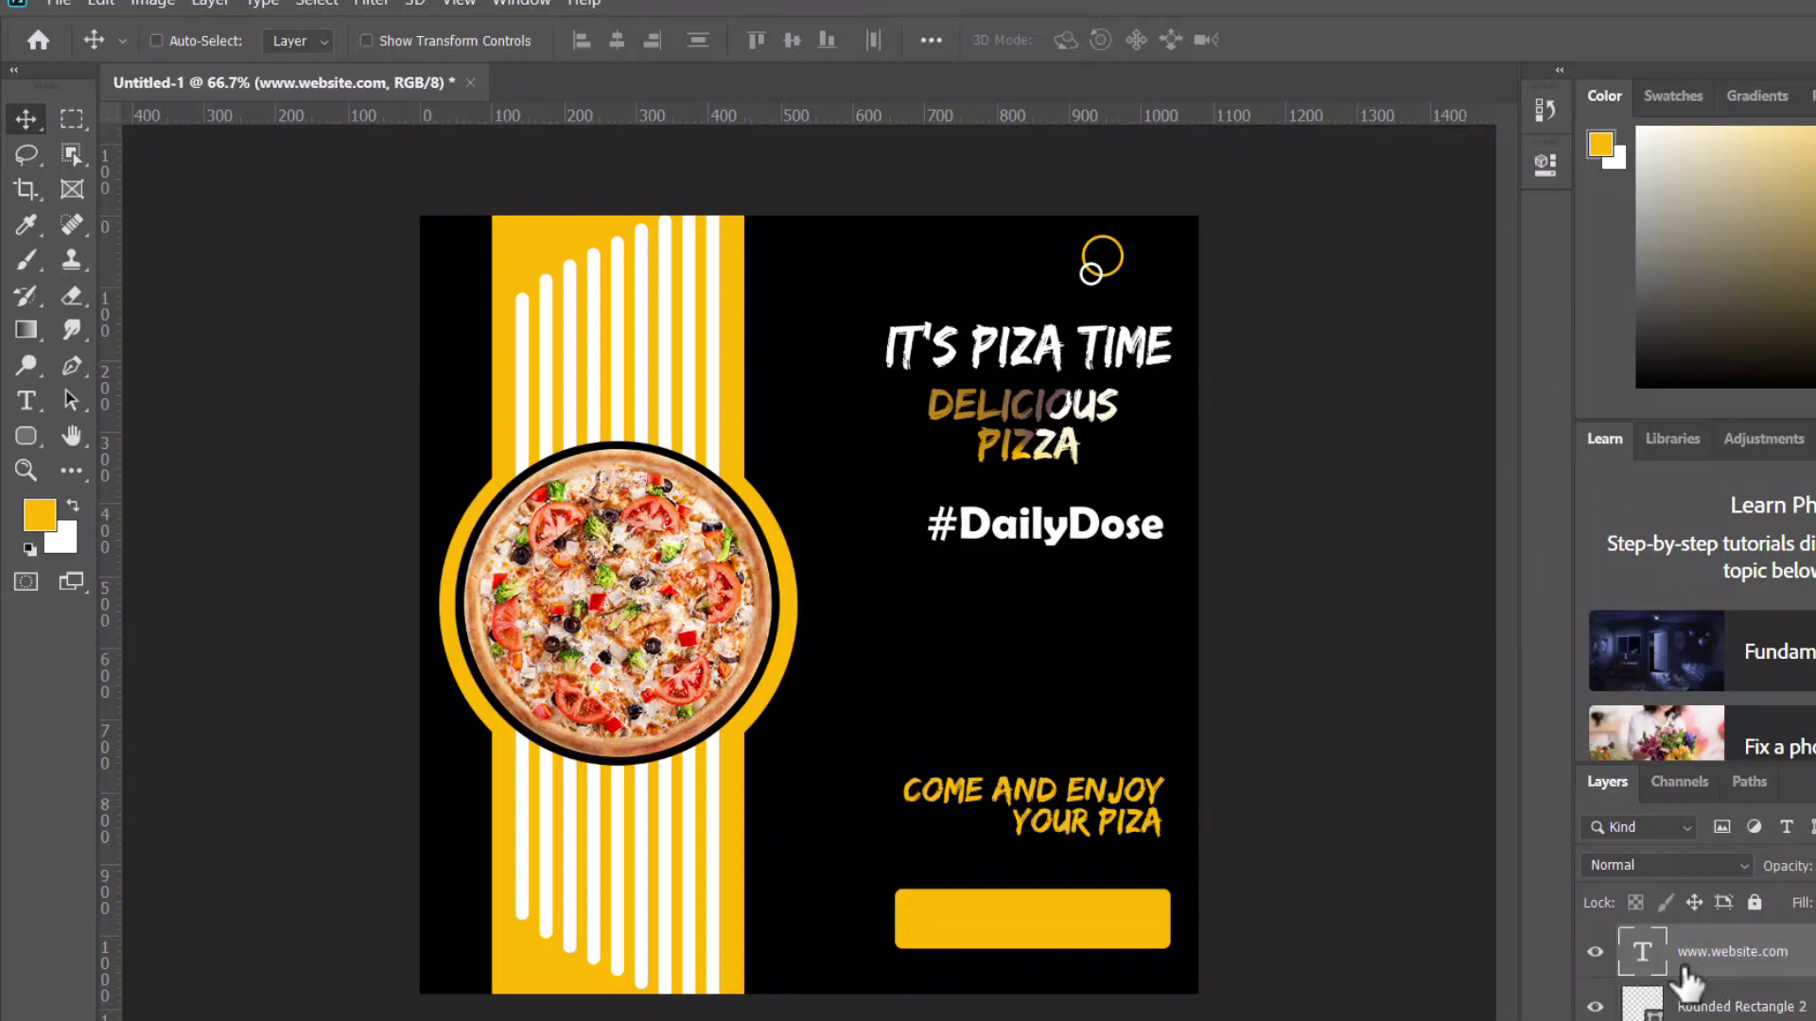
{"action": "key", "text": "t"}
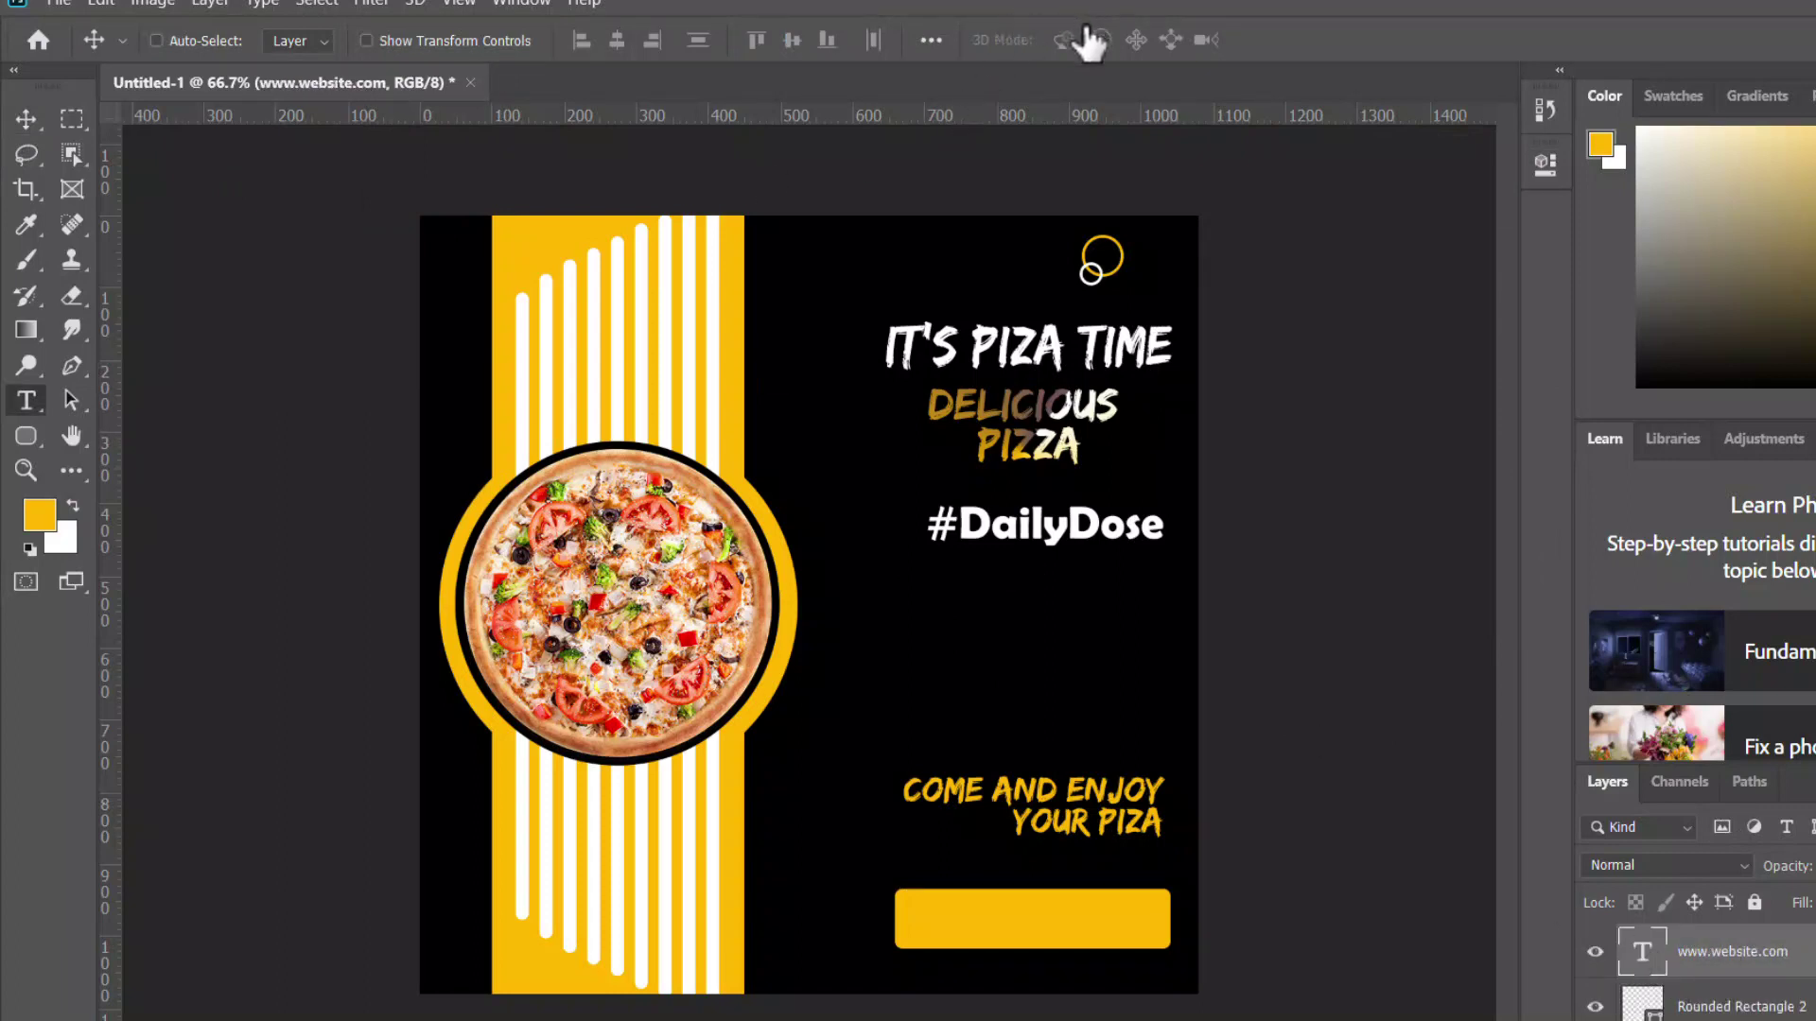
{"action": "key", "text": "Return"}
{"action": "left_click", "coordinate": [1081, 40]}
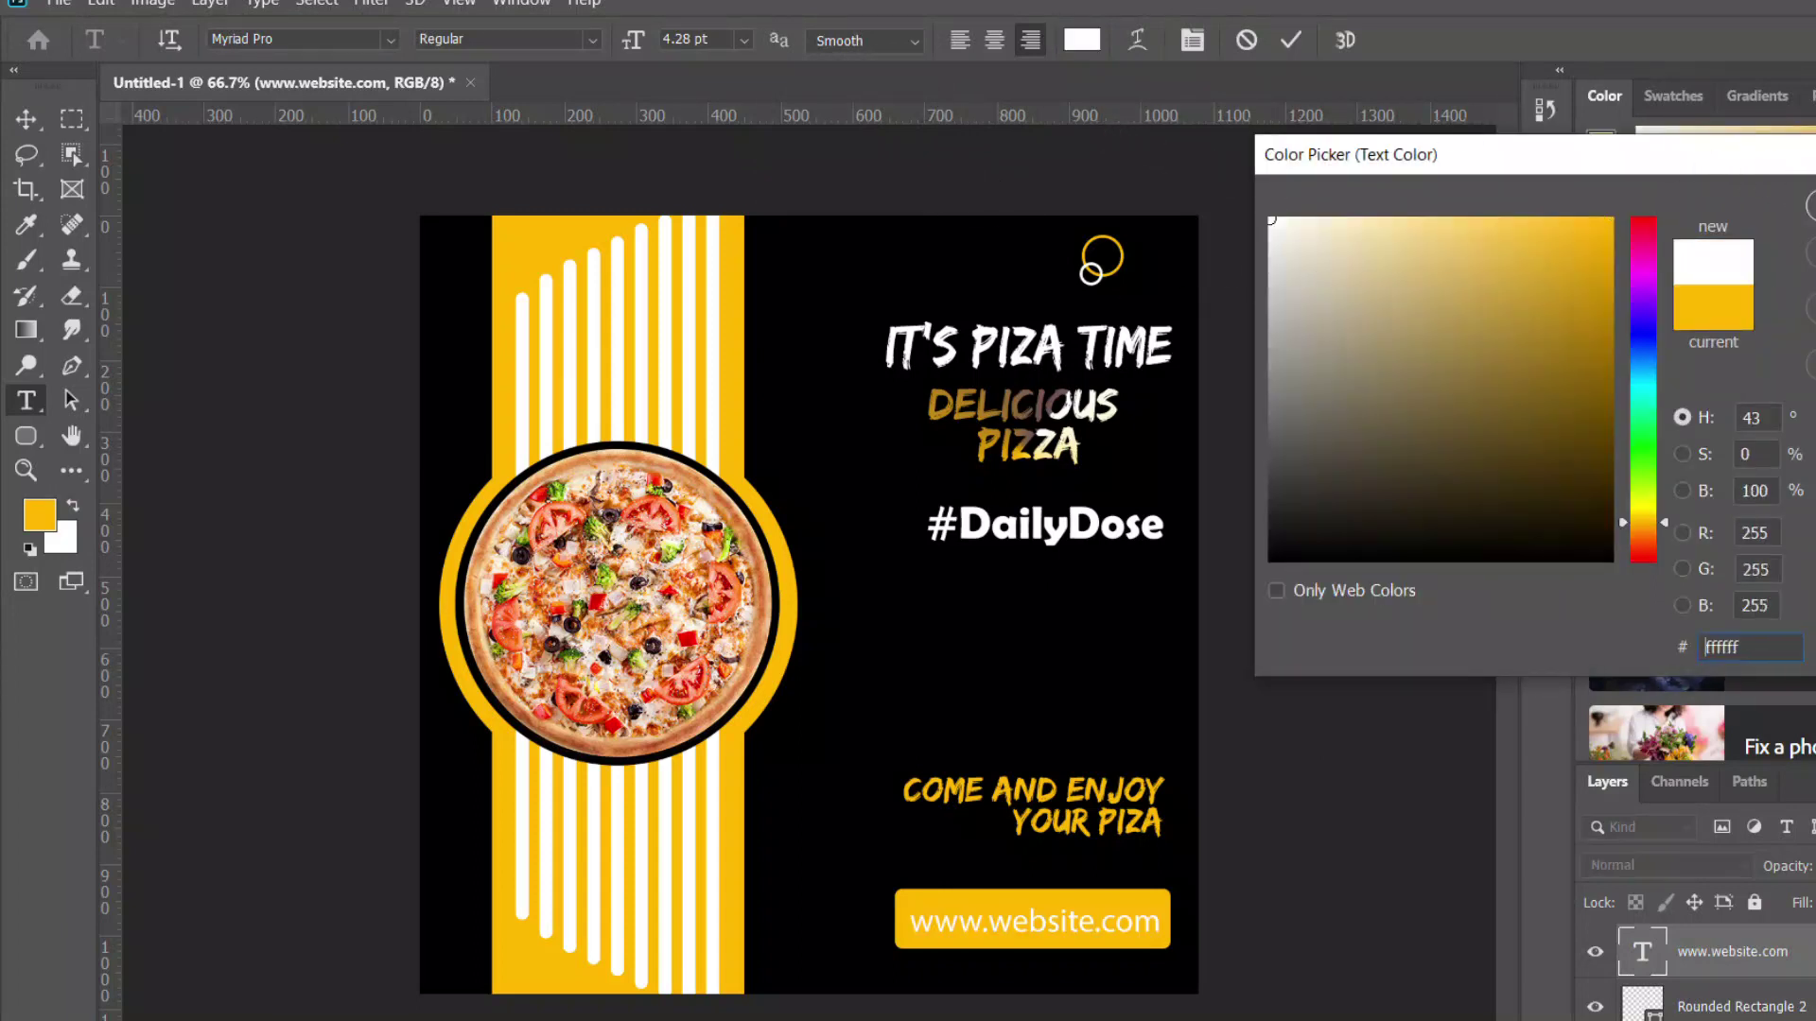
{"action": "key", "text": "Return"}
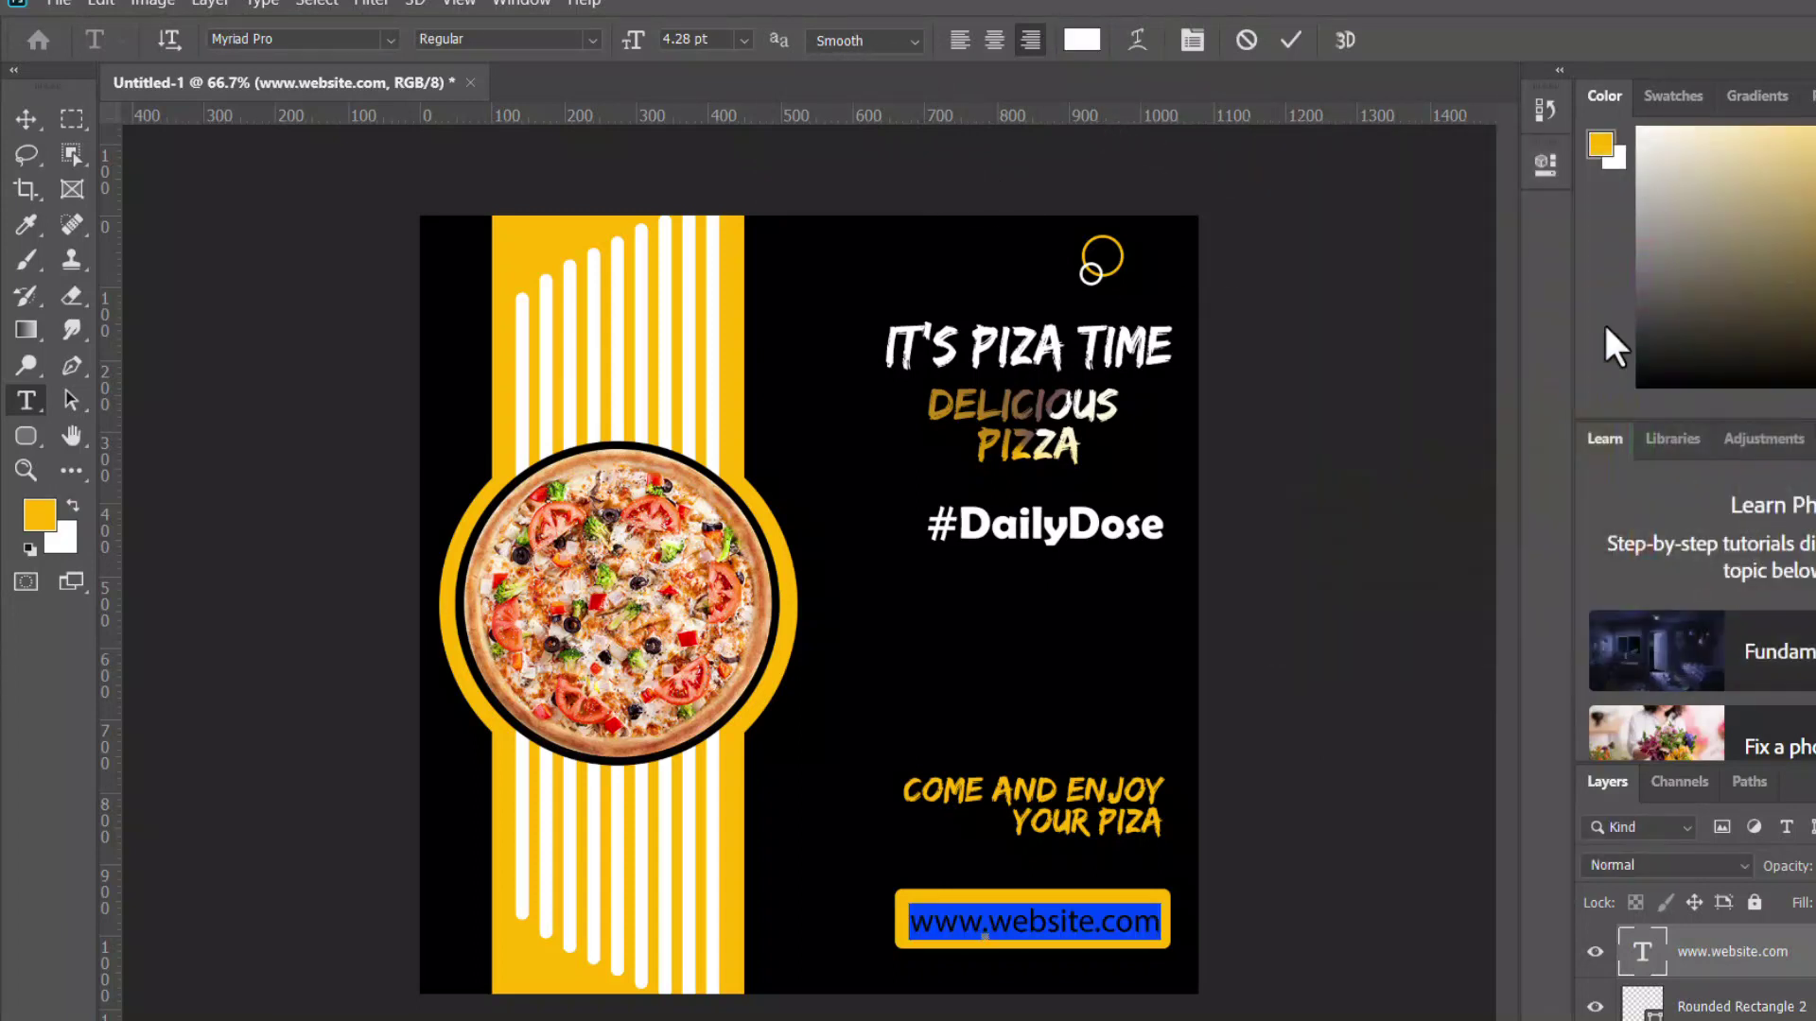
{"action": "left_click", "coordinate": [1291, 43]}
Center the website address horizontally and vertically within the rounded rectangle and clear the selection
{"action": "left_click", "coordinate": [26, 118]}
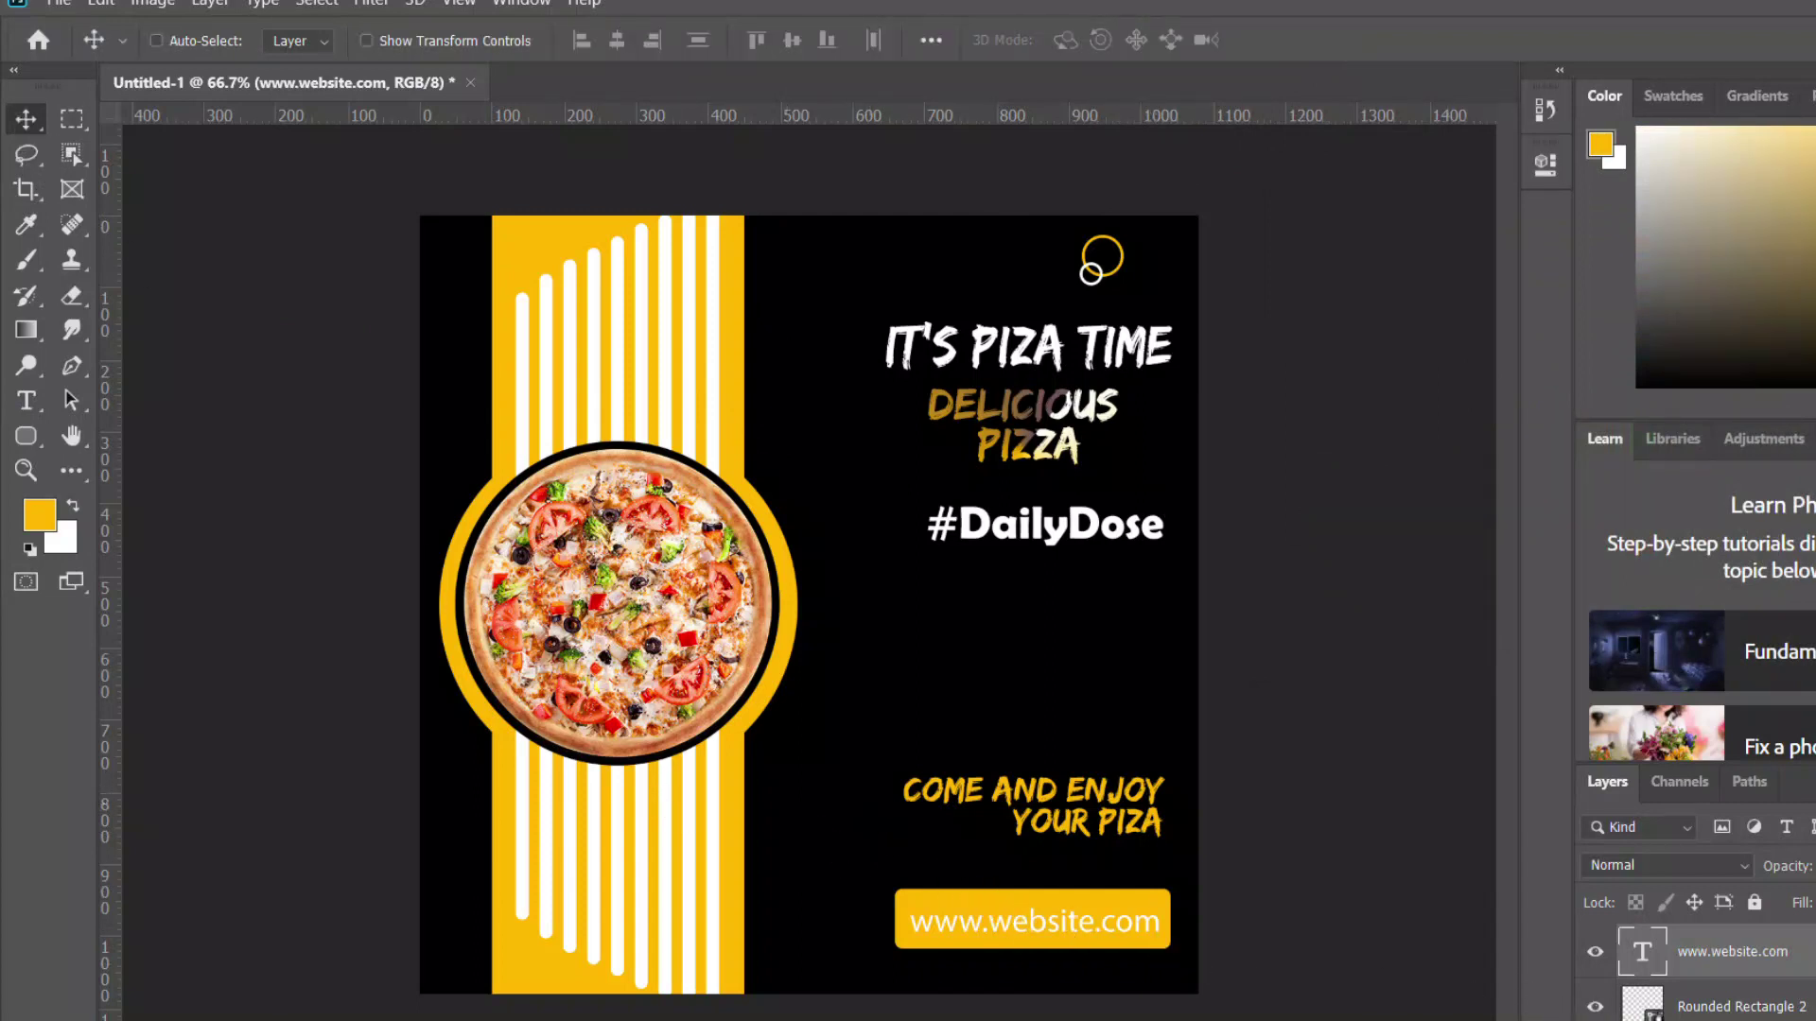
{"action": "left_click", "coordinate": [1642, 1004], "text": "ctrl"}
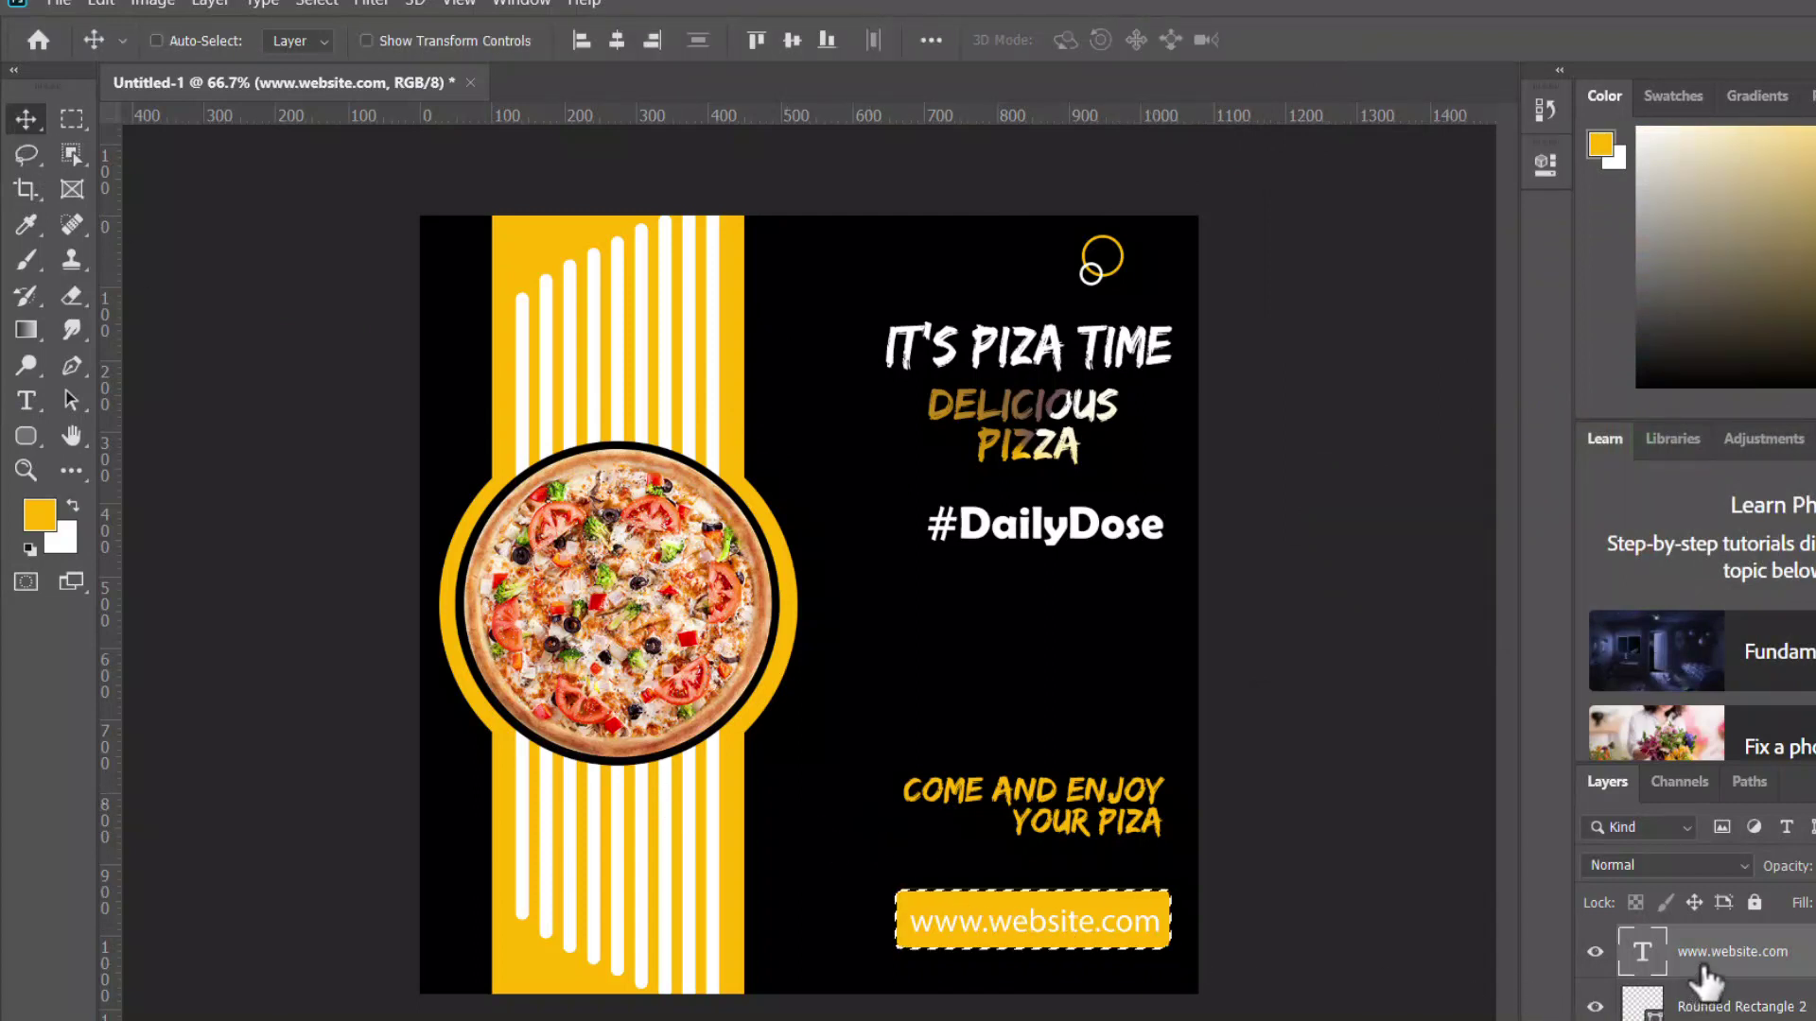
{"action": "left_click", "coordinate": [621, 38]}
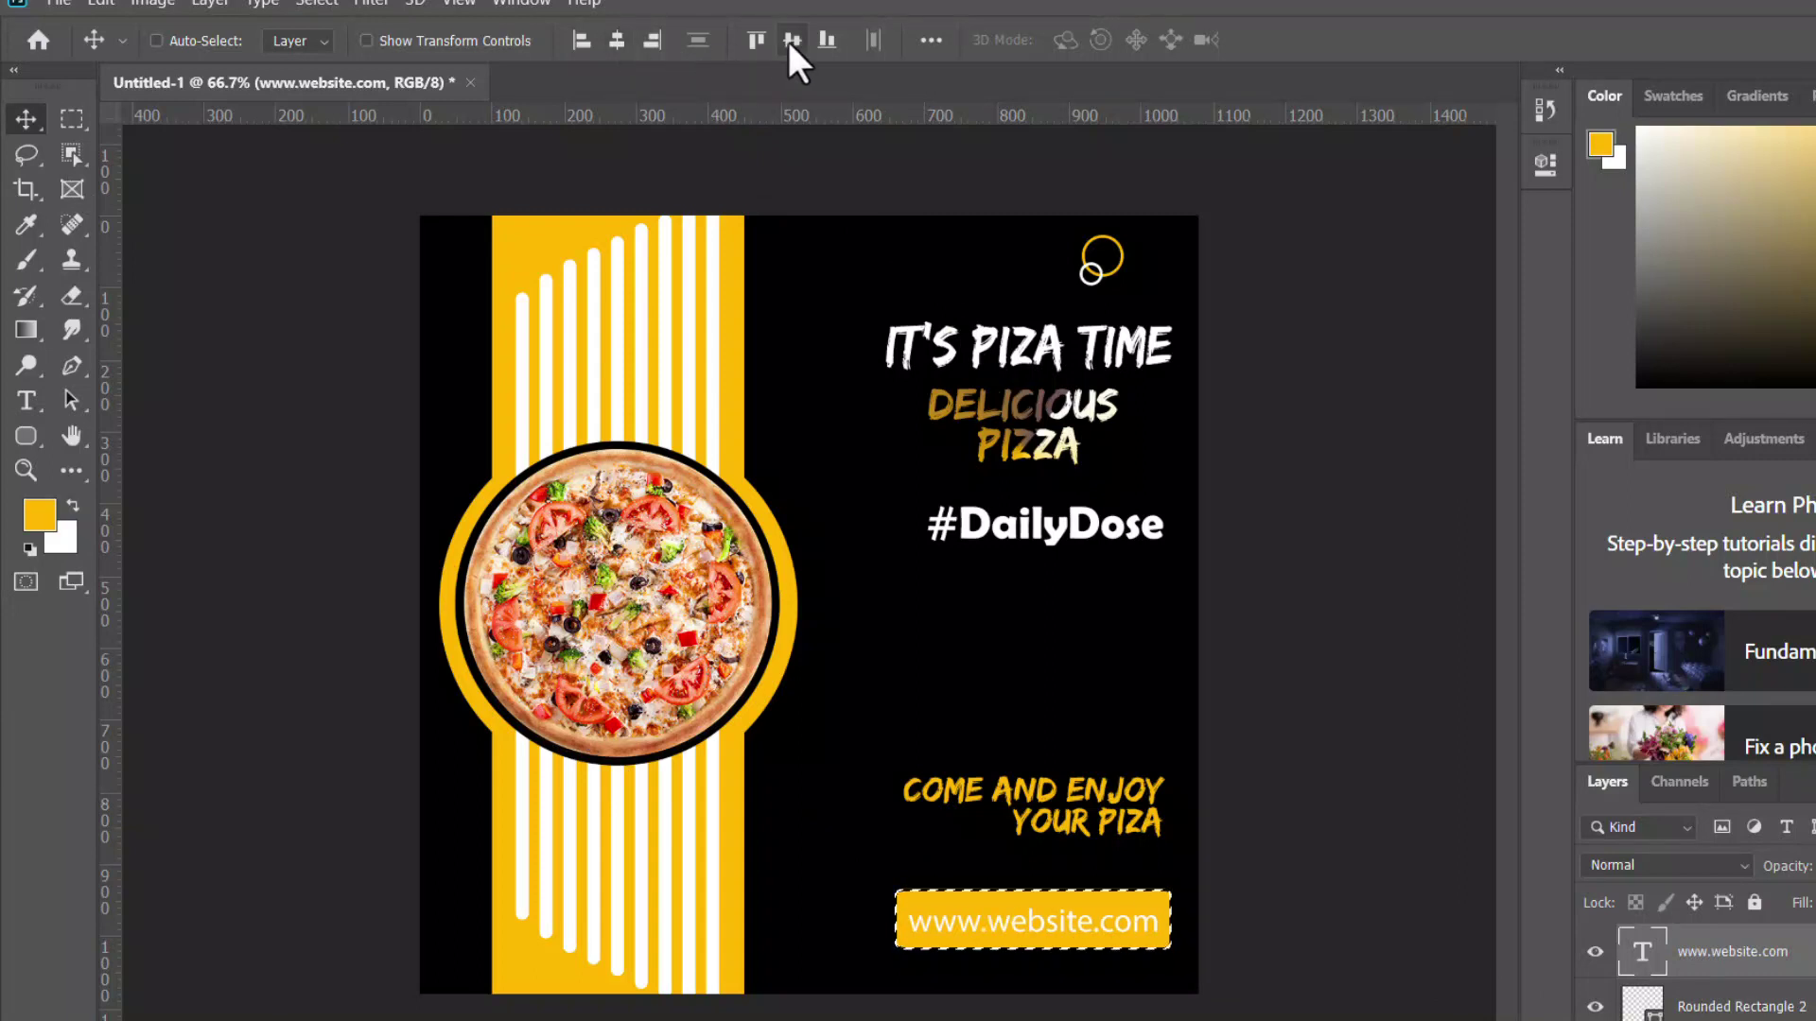
{"action": "left_click", "coordinate": [156, 41]}
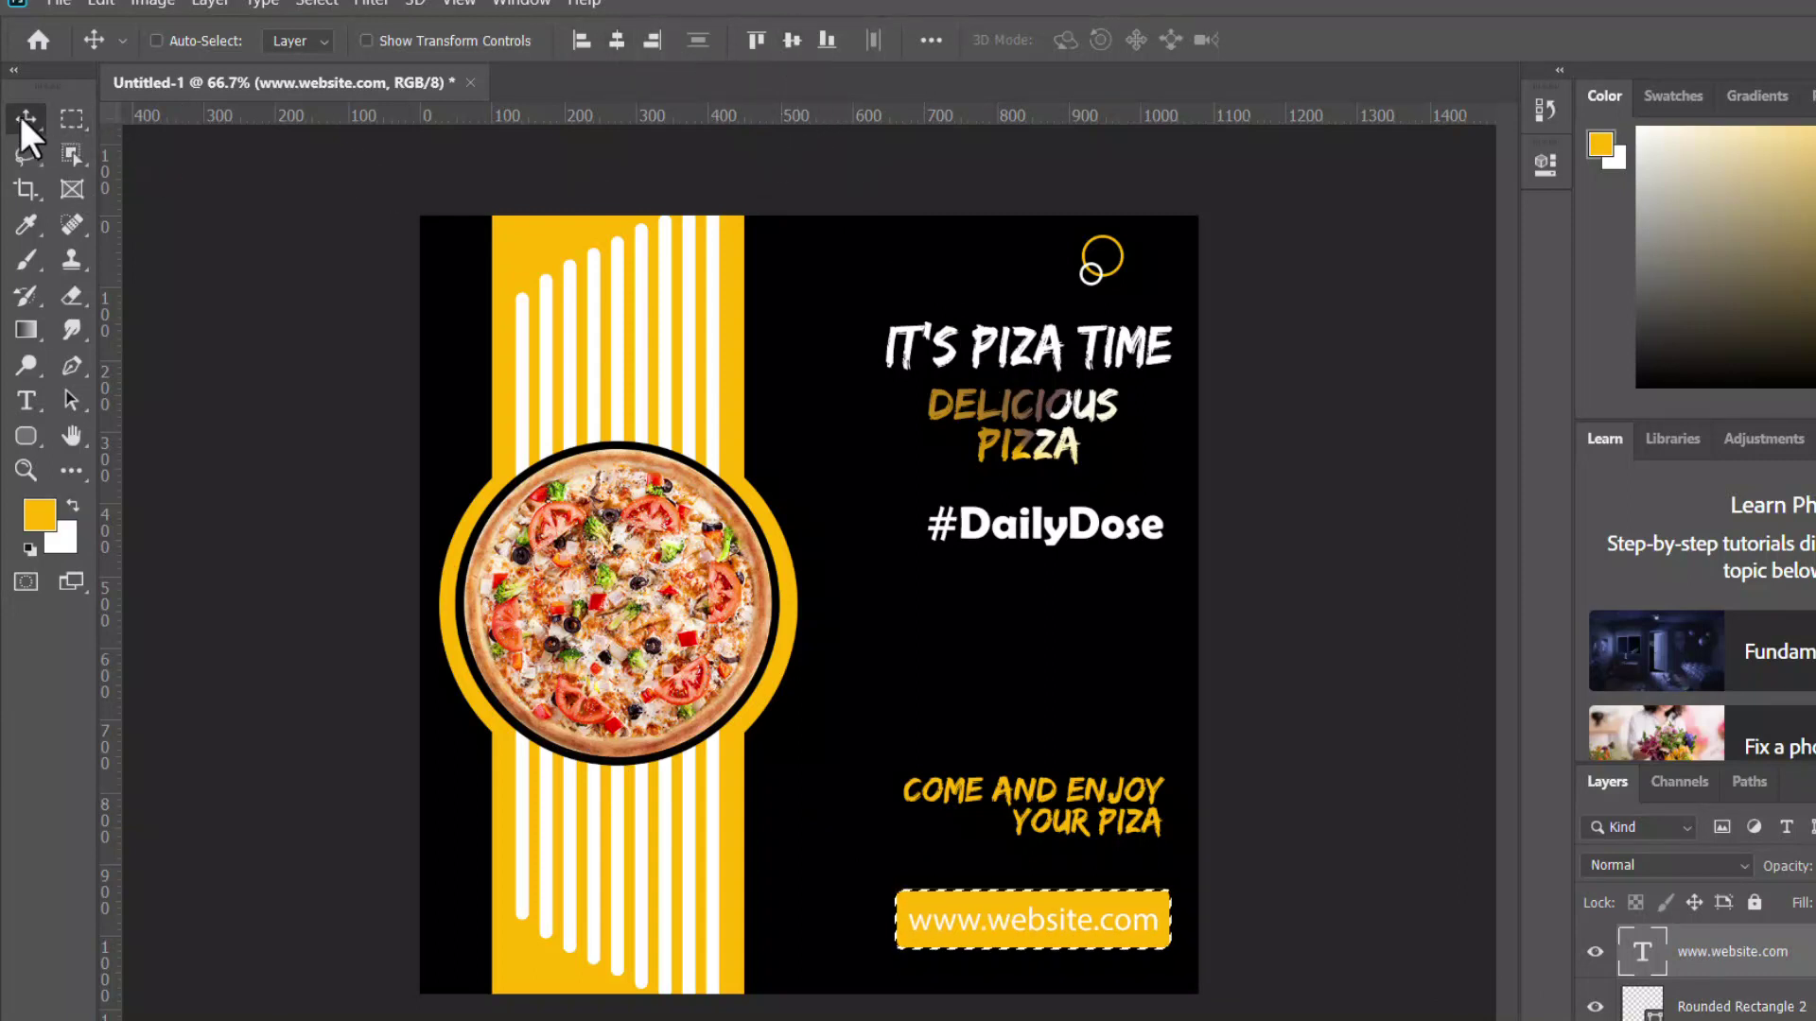
{"action": "key", "text": "ctrl+d"}
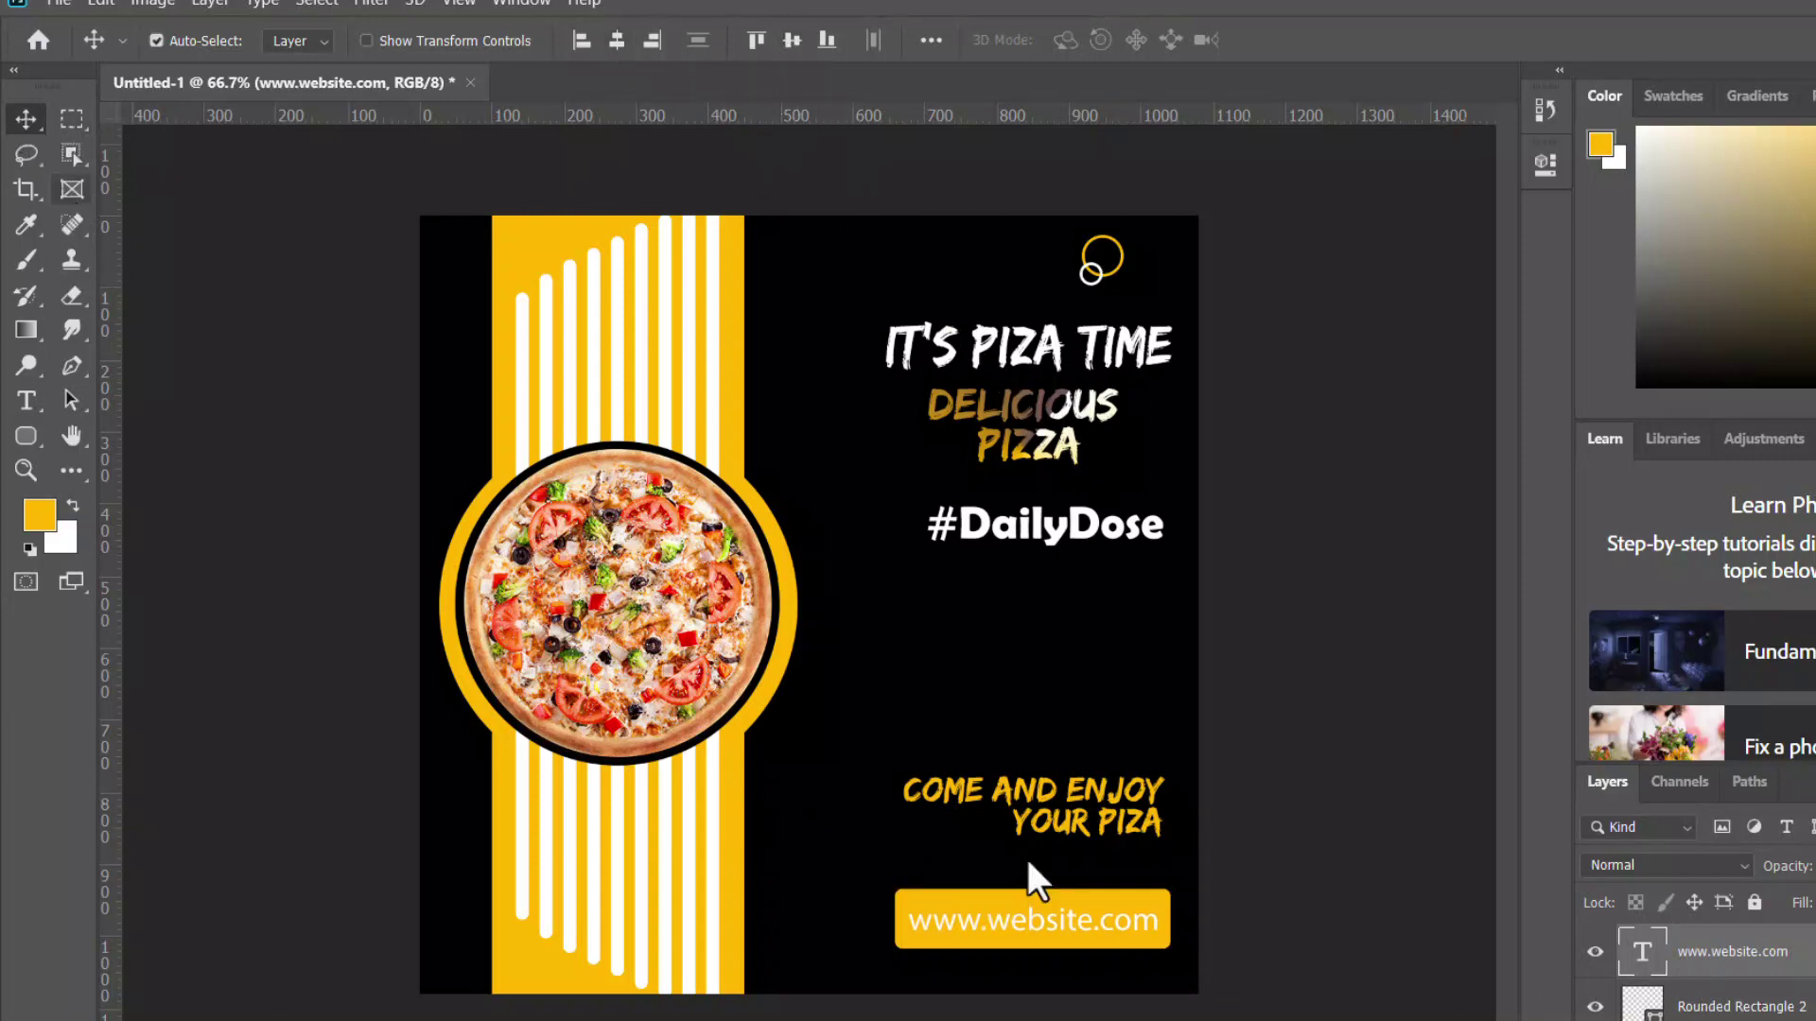
Move the "COME AND ENJOY YOUR PIZA" text down to just above the website address rectangle
{"action": "right_click", "coordinate": [1045, 794], "text": "ctrl"}
{"action": "left_click", "coordinate": [1074, 798]}
{"action": "left_click_drag", "start_coordinate": [1042, 791], "coordinate": [1047, 825]}
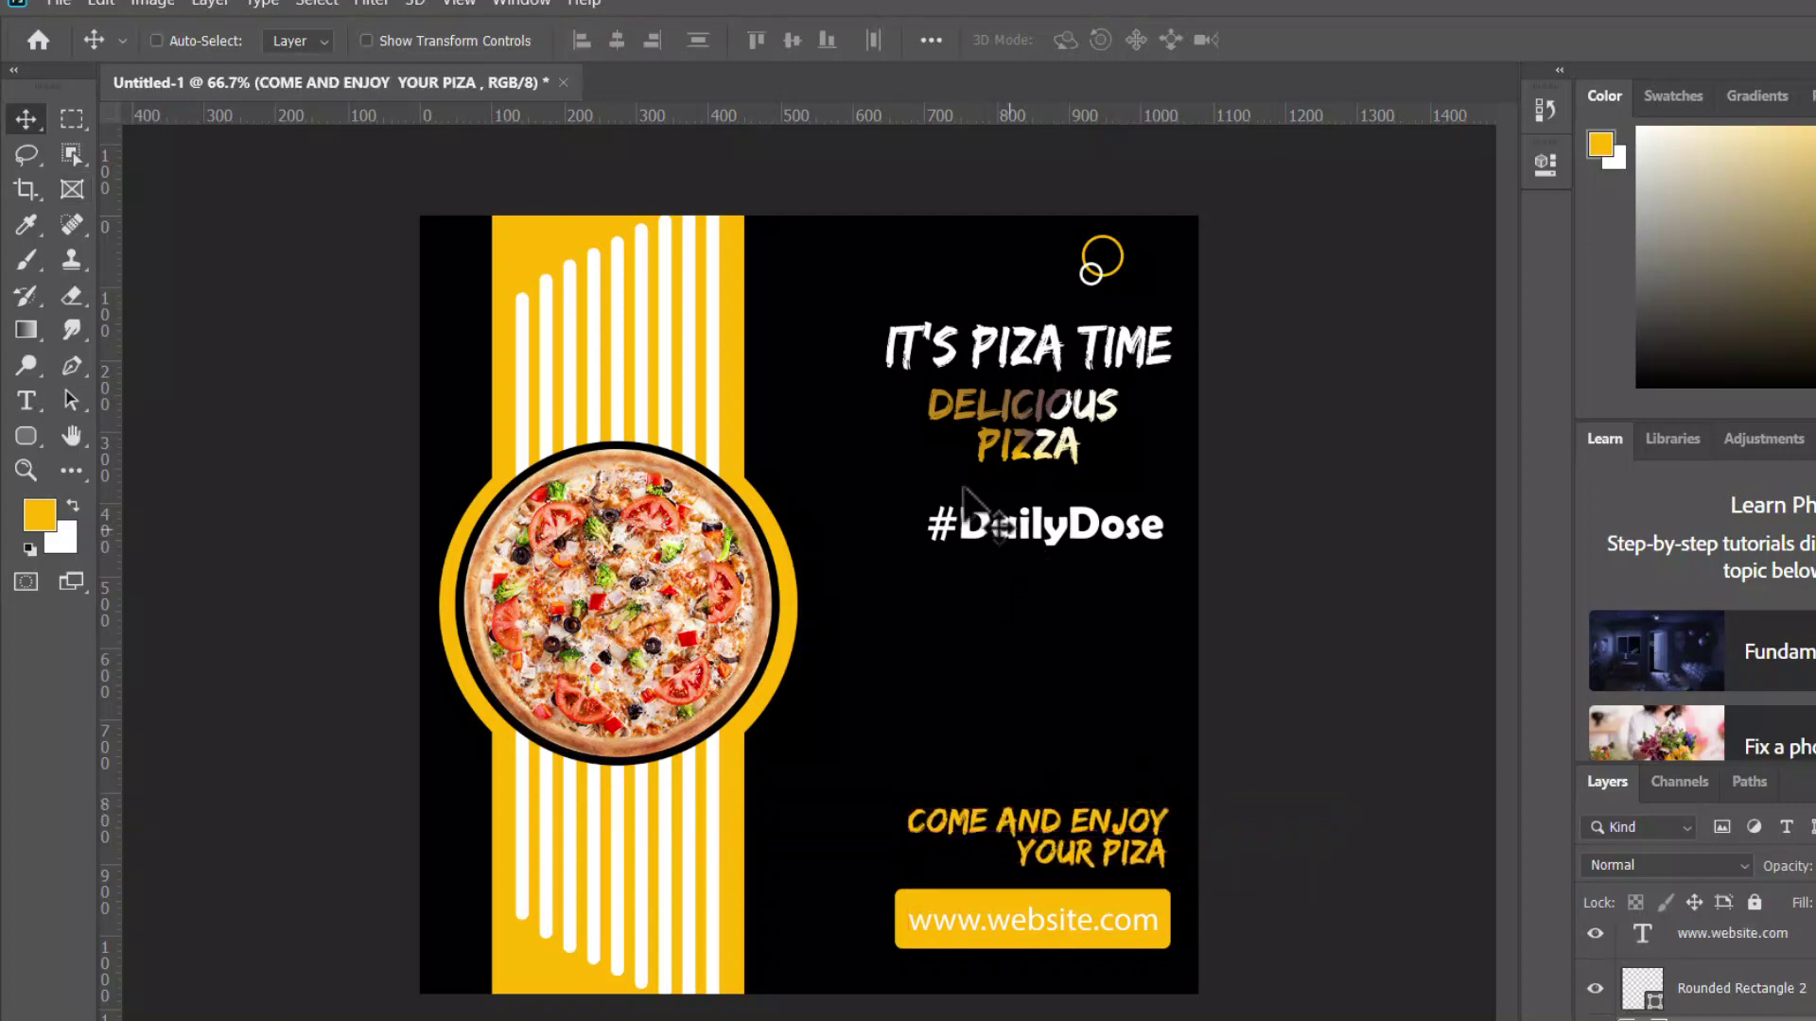
Duplicate the two-circle logo group and place the copy on the right edge of the yellow ring around the pizza
{"action": "right_click", "coordinate": [1099, 280]}
{"action": "left_click", "coordinate": [1125, 284]}
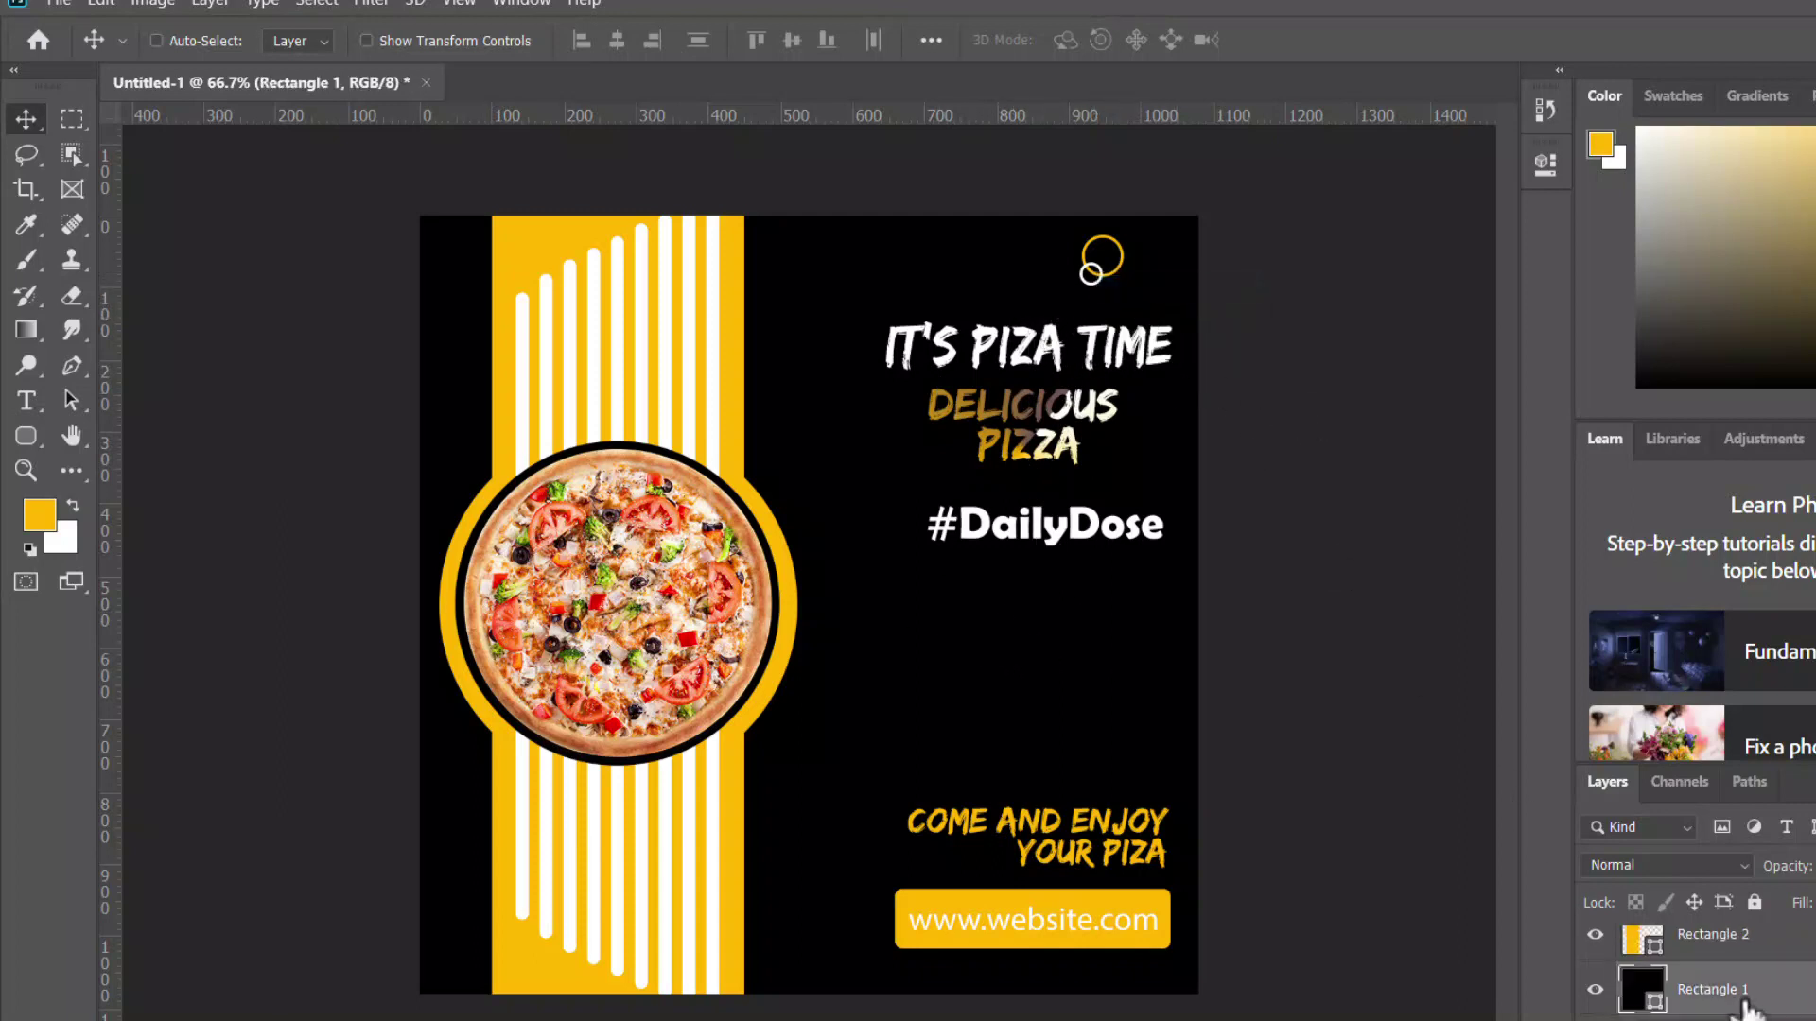
{"action": "right_click", "coordinate": [1097, 276]}
{"action": "left_click", "coordinate": [1140, 284]}
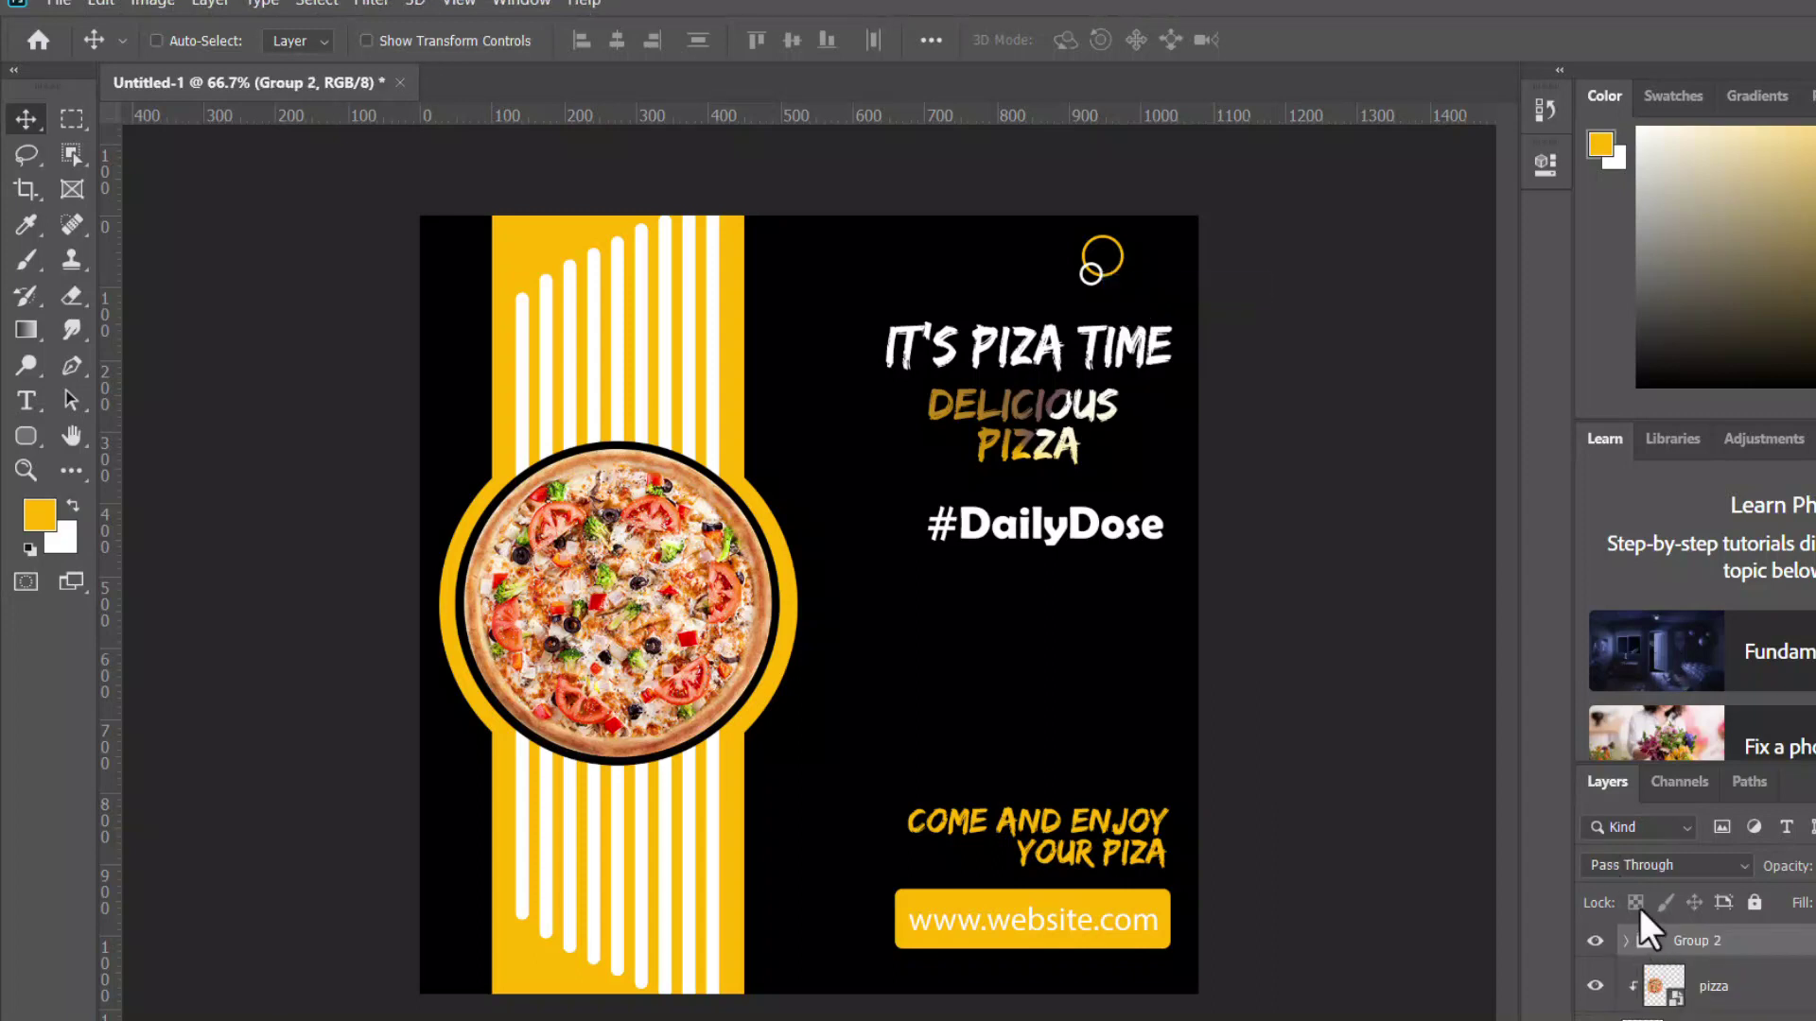
{"action": "key", "text": "ctrl+j"}
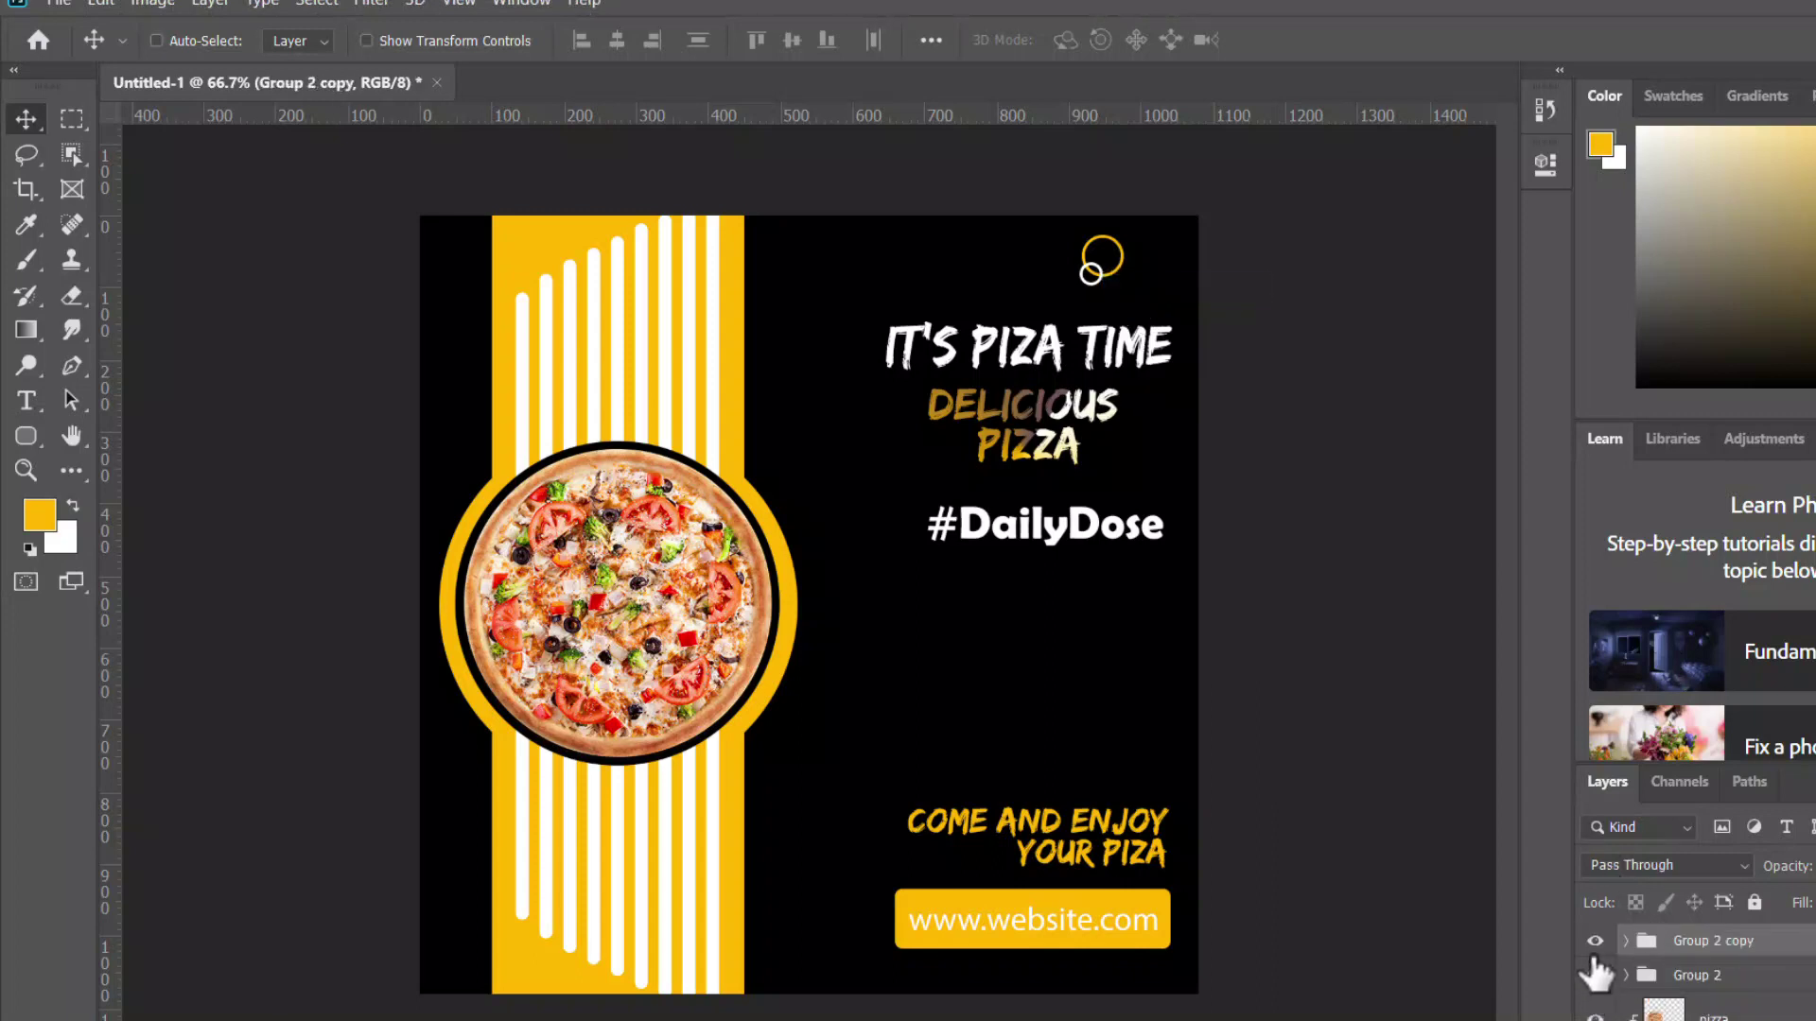
{"action": "left_click", "coordinate": [1595, 941]}
{"action": "left_click", "coordinate": [1598, 941]}
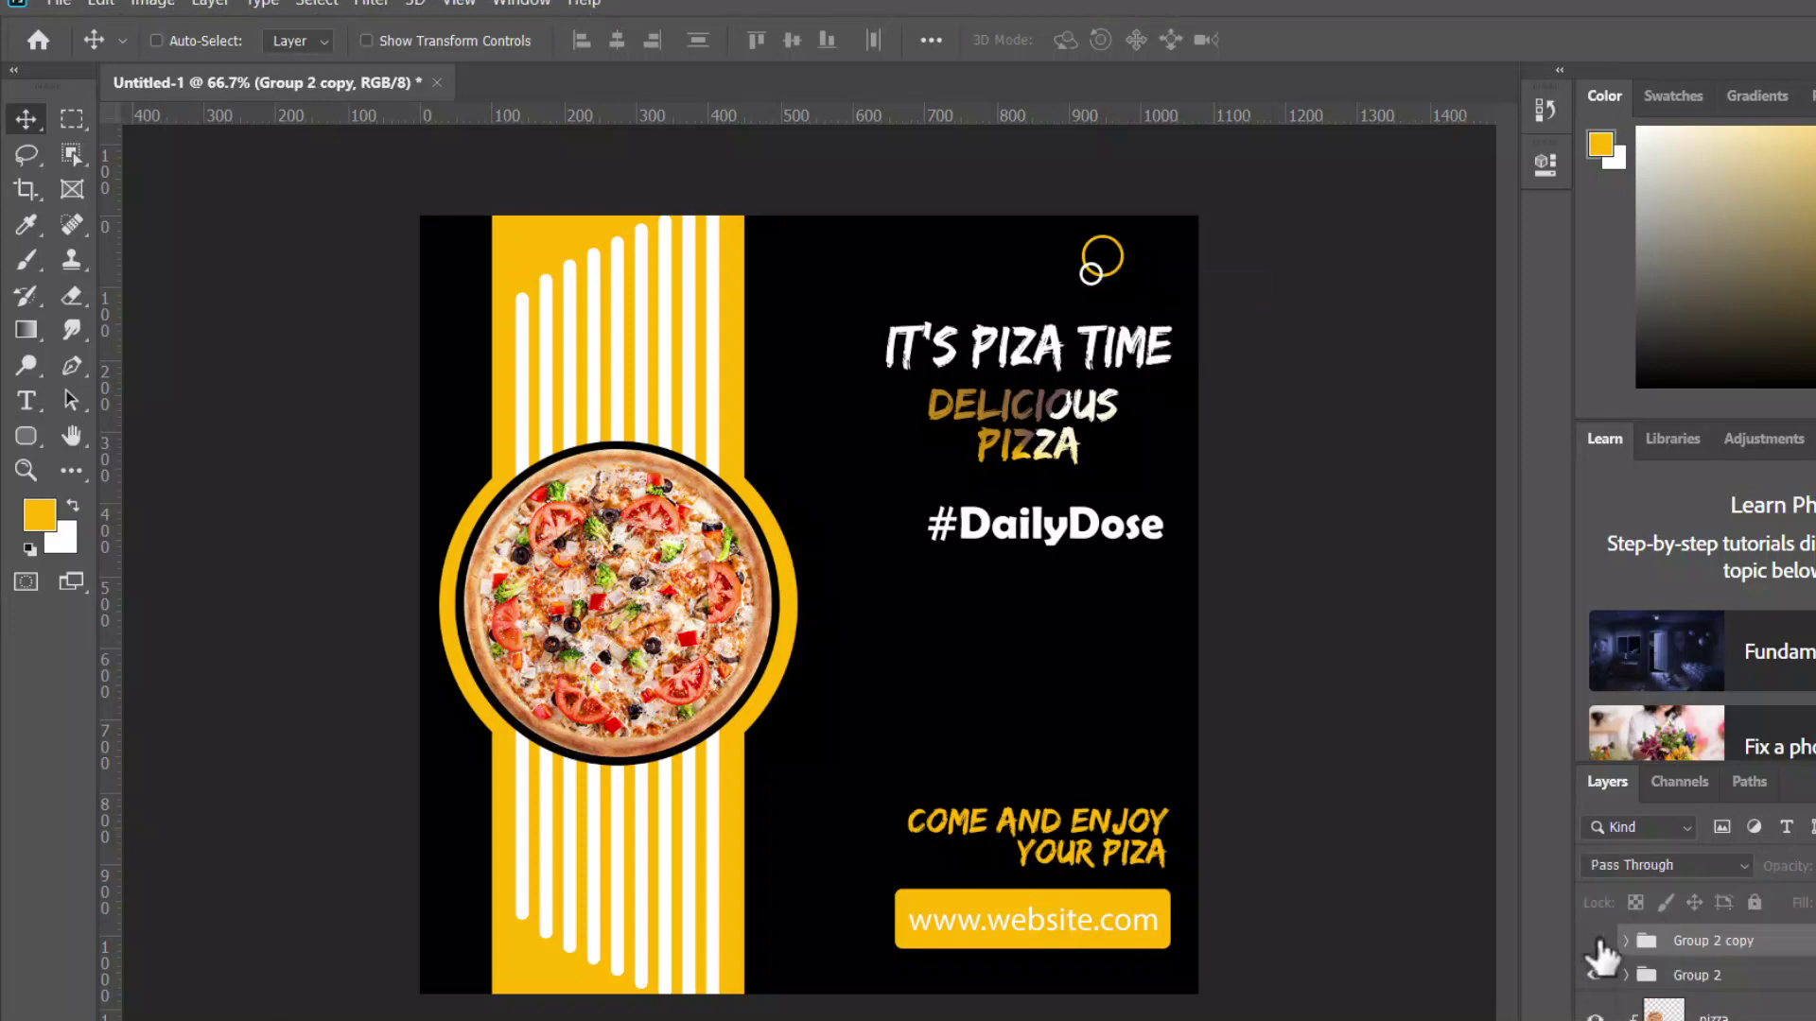
{"action": "left_click", "coordinate": [1601, 942]}
{"action": "left_click", "coordinate": [1595, 941]}
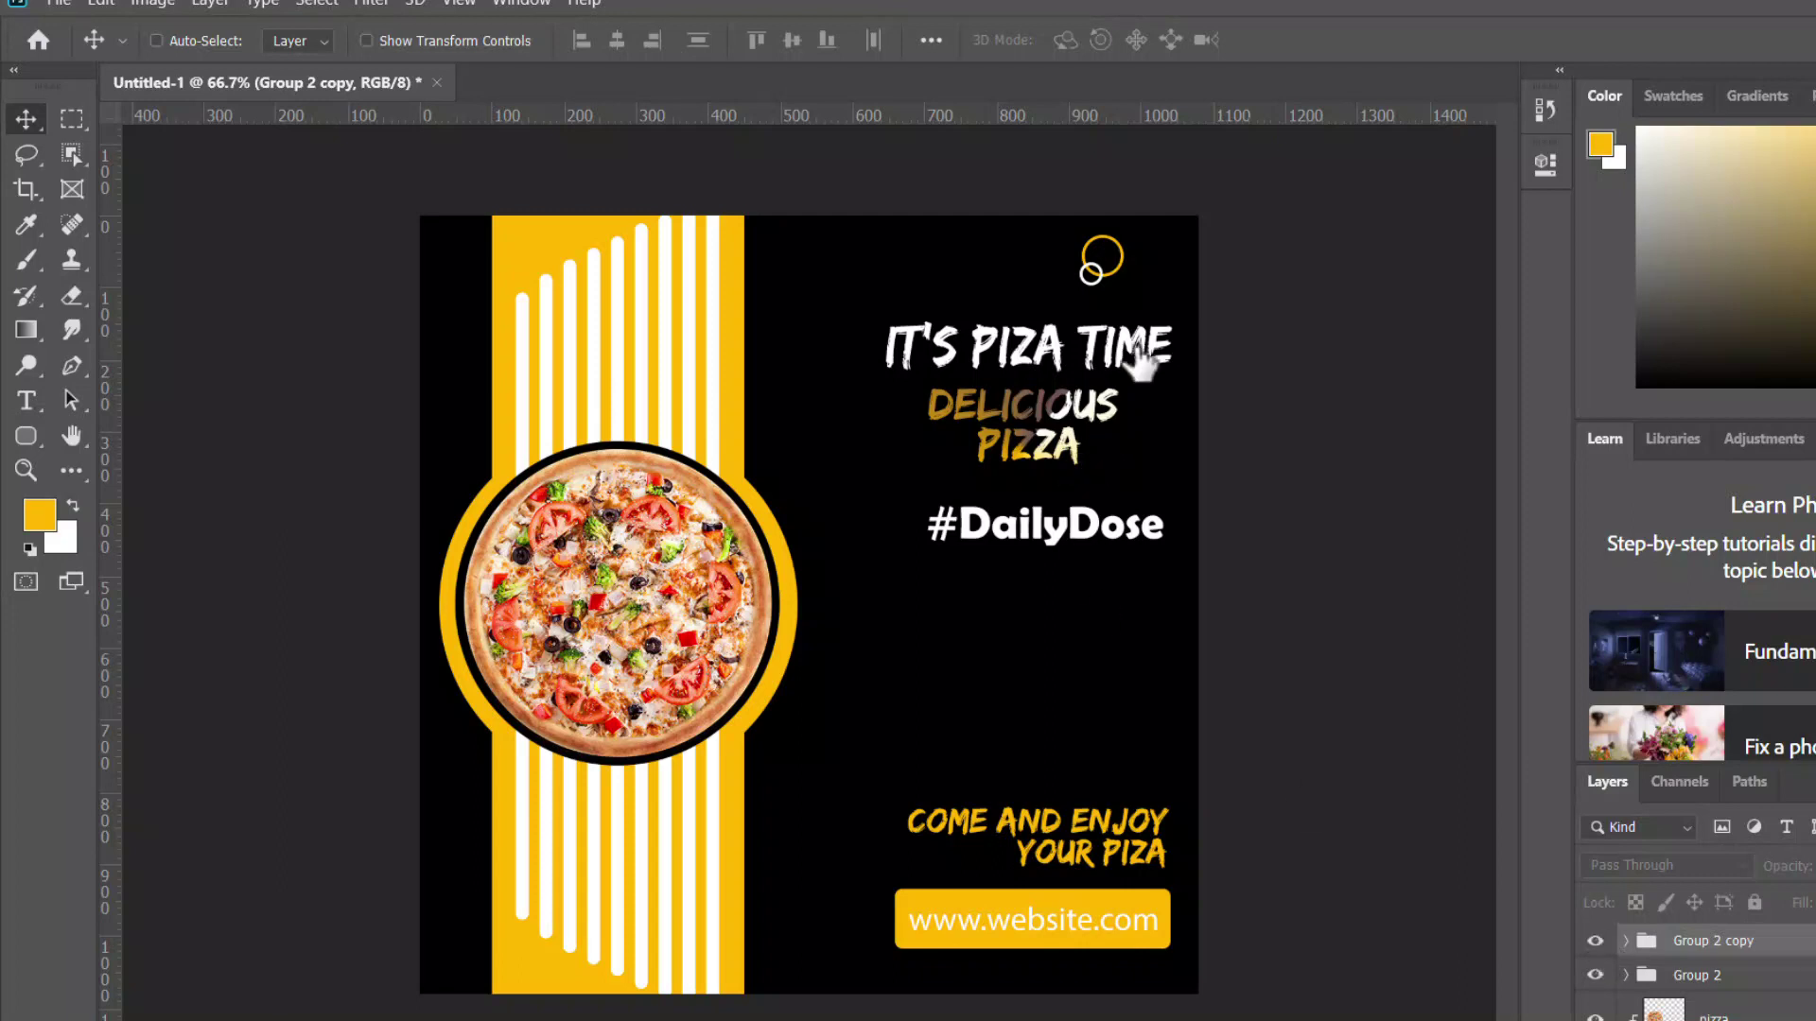
{"action": "left_click_drag", "start_coordinate": [1097, 286], "coordinate": [800, 613]}
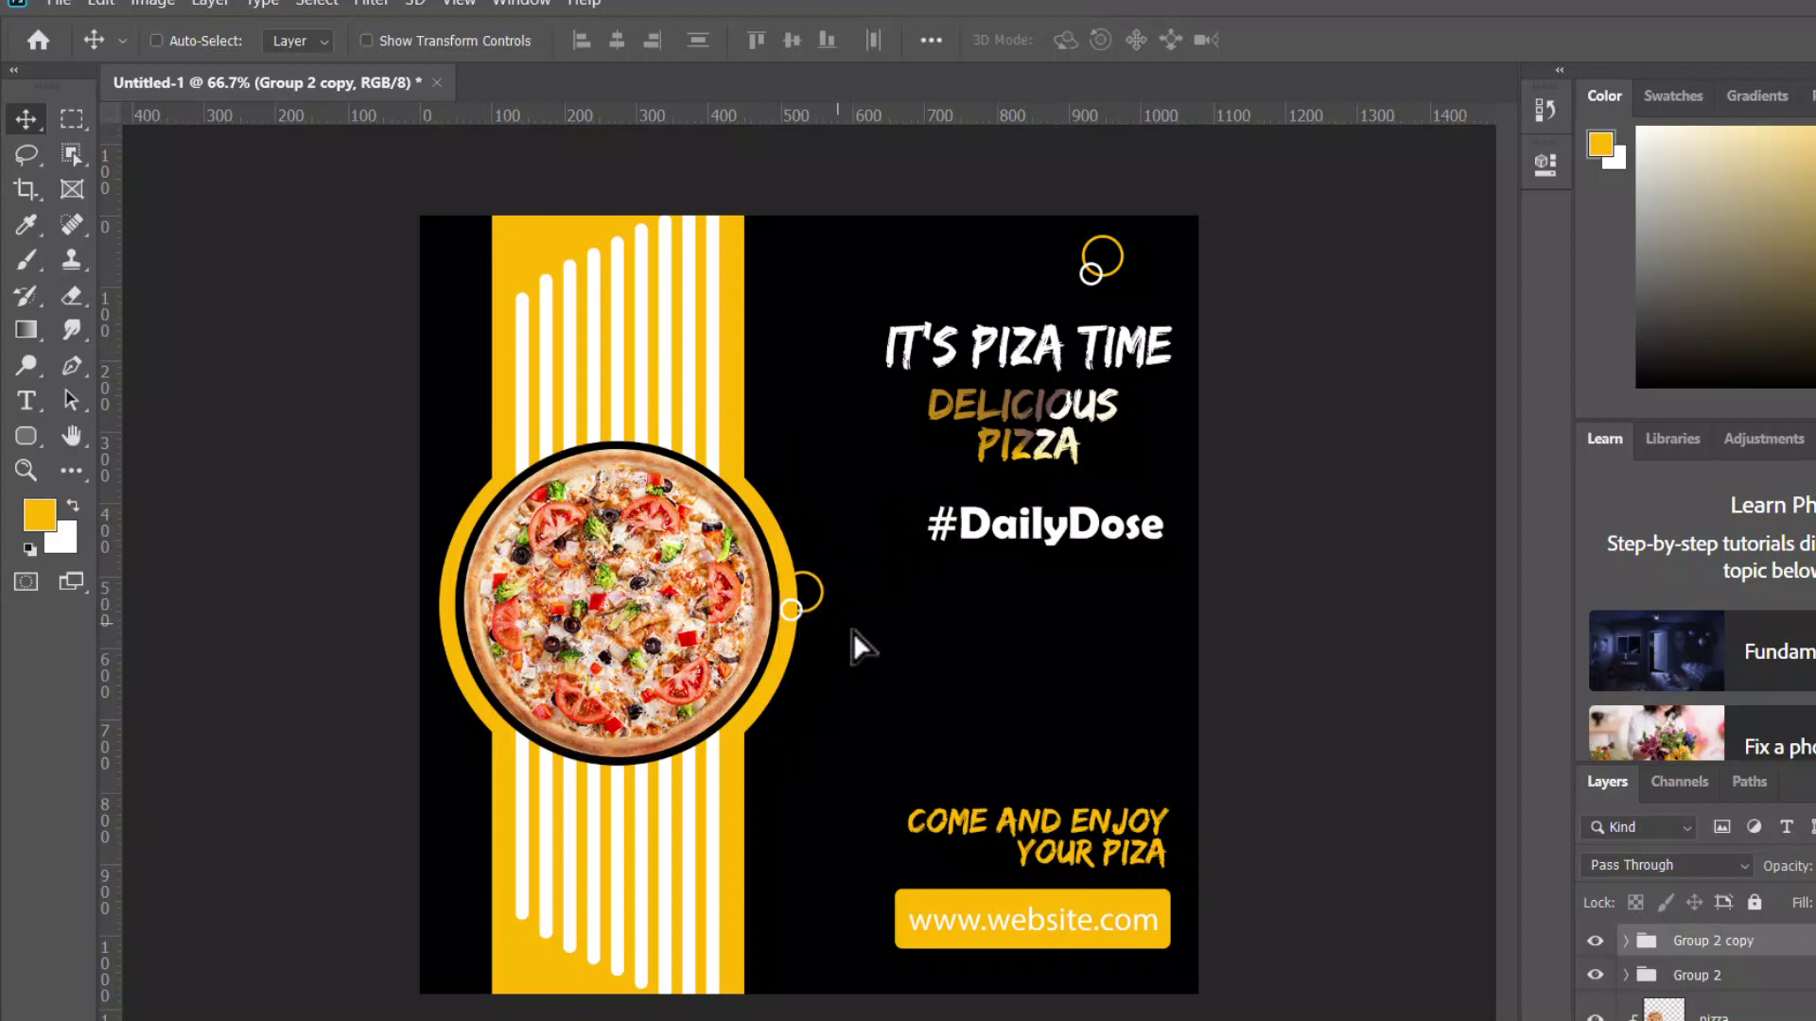
Place another copy of the two-circle group on the poster's right edge, partly cut off, between "#DailyDose" and "COME AND ENJOY"
{"action": "scroll", "coordinate": [1781, 959], "scroll_direction": "down", "scroll_amount": 5}
{"action": "scroll", "coordinate": [1783, 962], "scroll_direction": "up", "scroll_amount": 1}
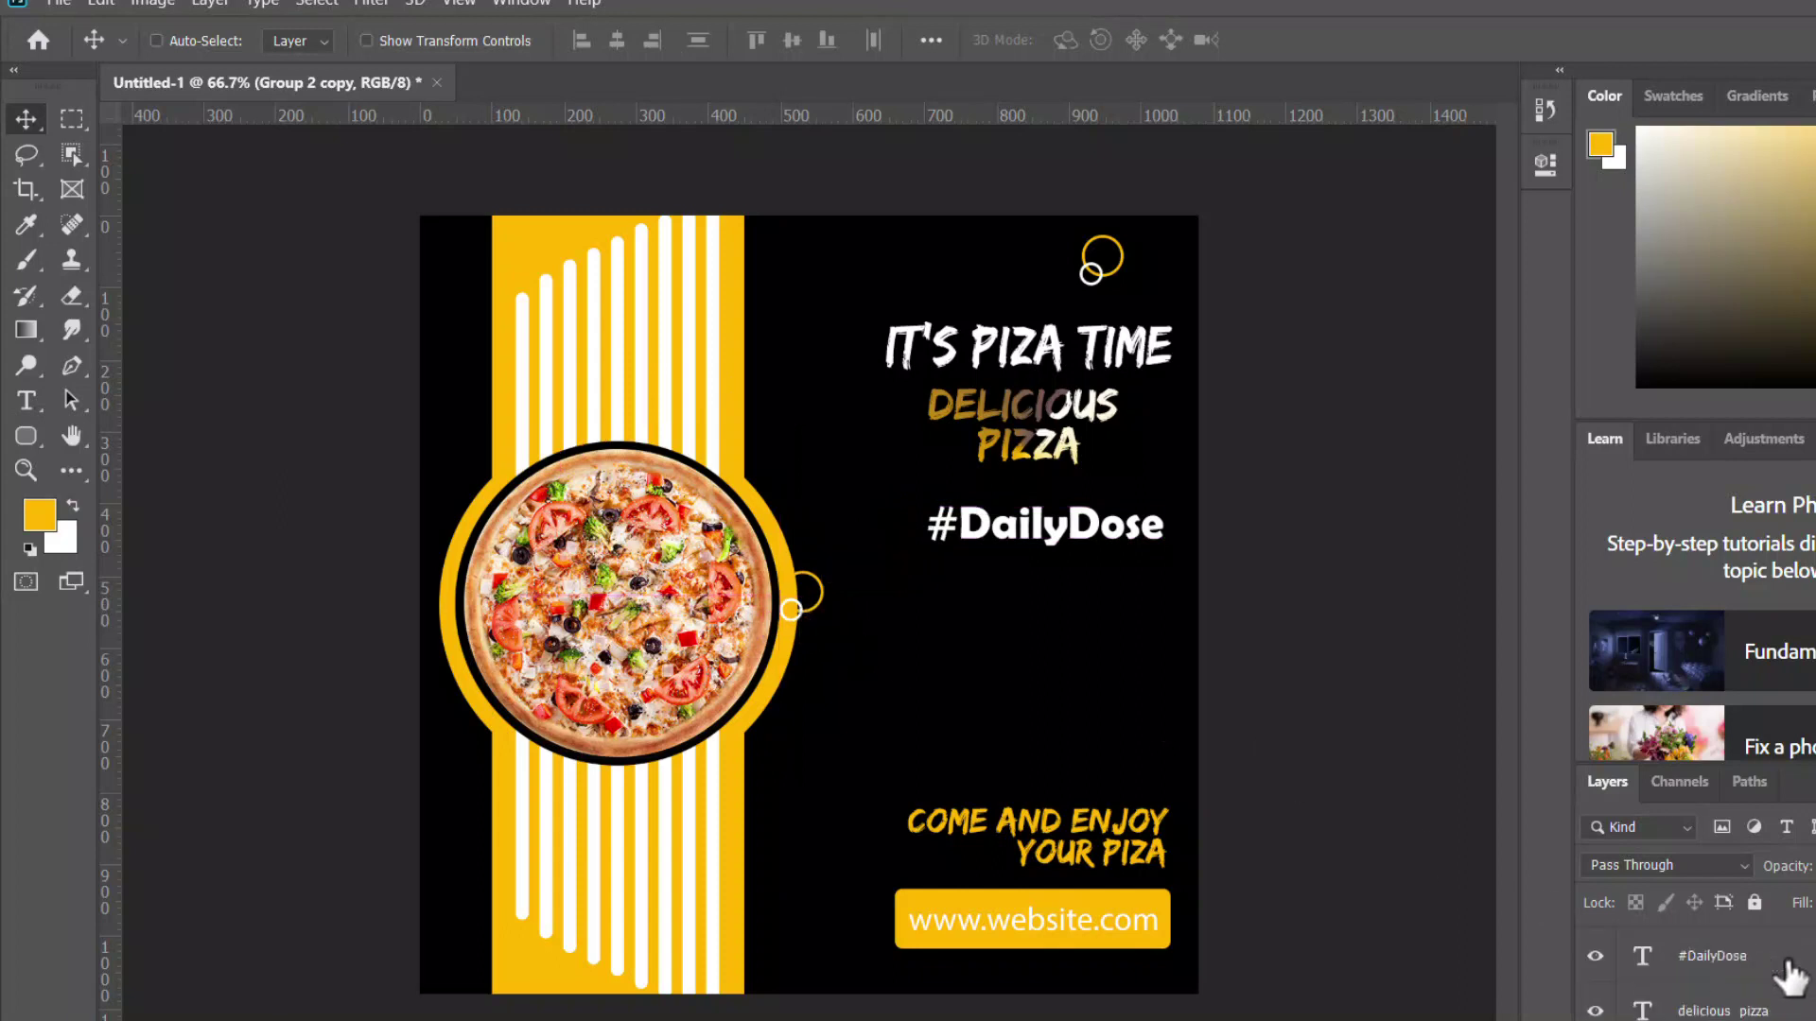
{"action": "scroll", "coordinate": [1787, 974], "scroll_direction": "down", "scroll_amount": 1}
{"action": "scroll", "coordinate": [1792, 1005], "scroll_direction": "up", "scroll_amount": 5}
{"action": "scroll", "coordinate": [1790, 1014], "scroll_direction": "down", "scroll_amount": 2}
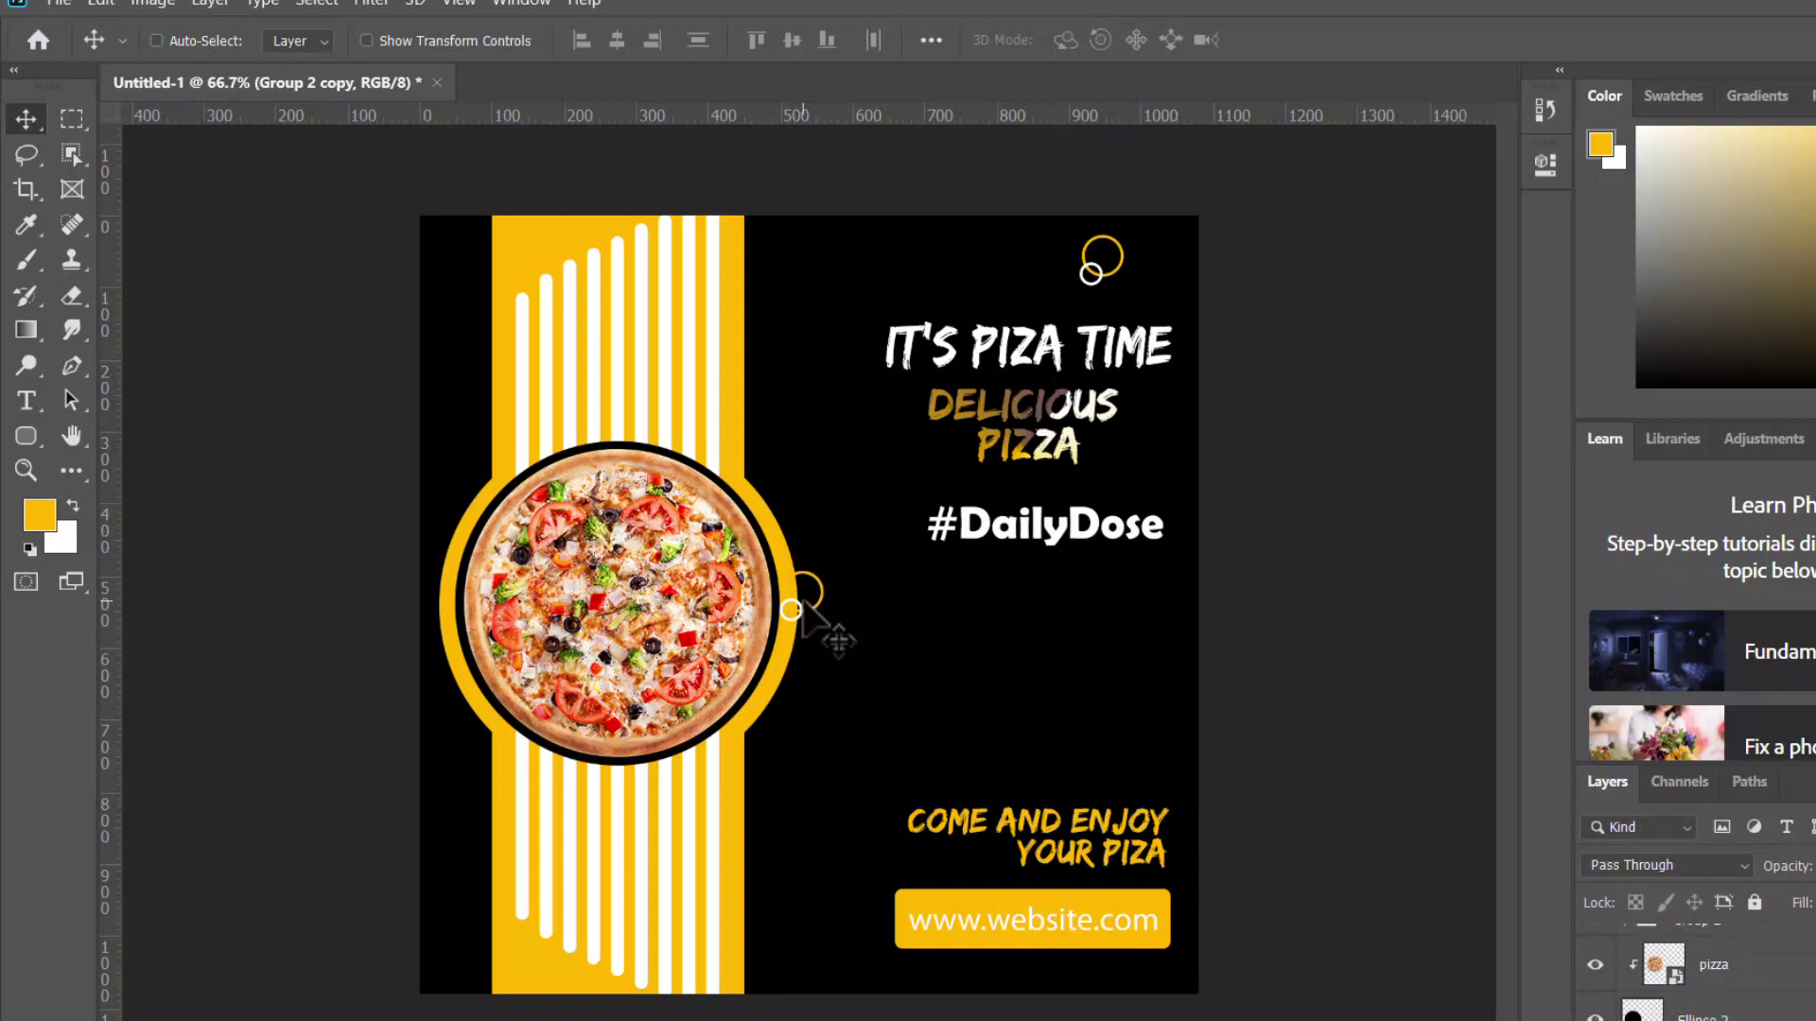
{"action": "left_click_drag", "start_coordinate": [802, 609], "coordinate": [1206, 685]}
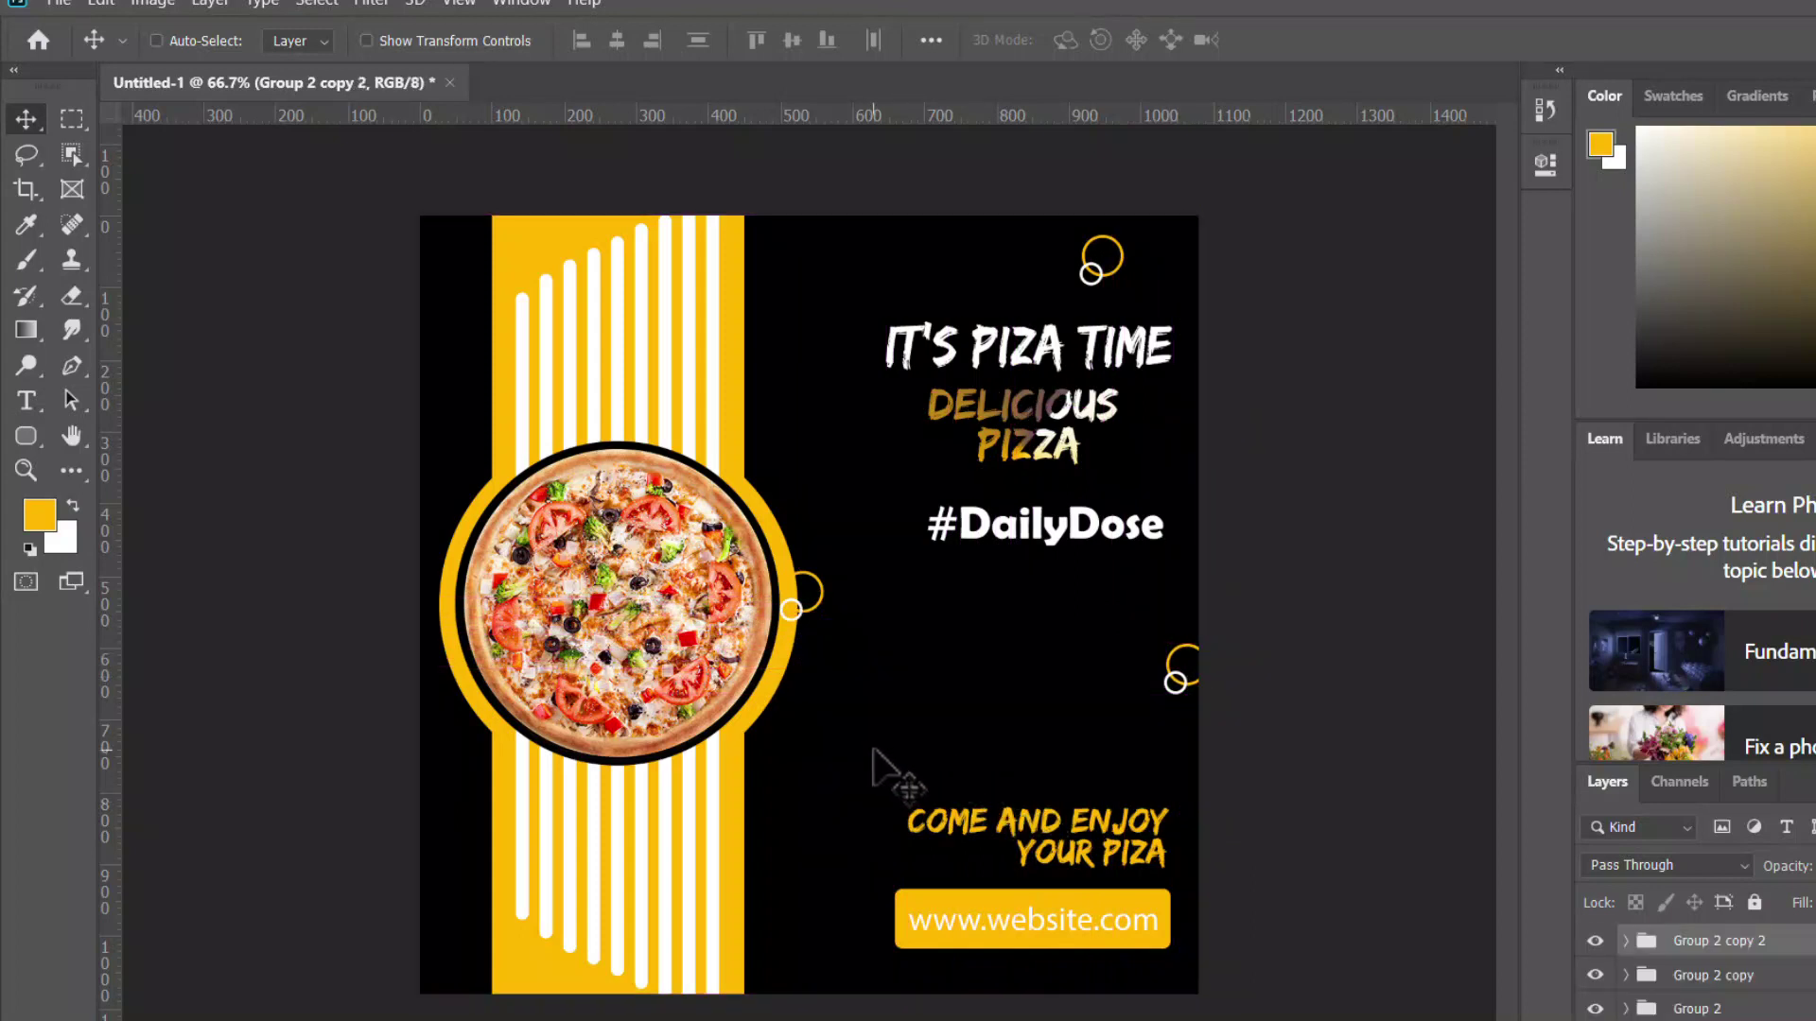
Place a third copy of the two-circle group at the poster's bottom edge, just right of the striped strip, slightly cut off
{"action": "left_click_drag", "start_coordinate": [804, 610], "coordinate": [801, 992]}
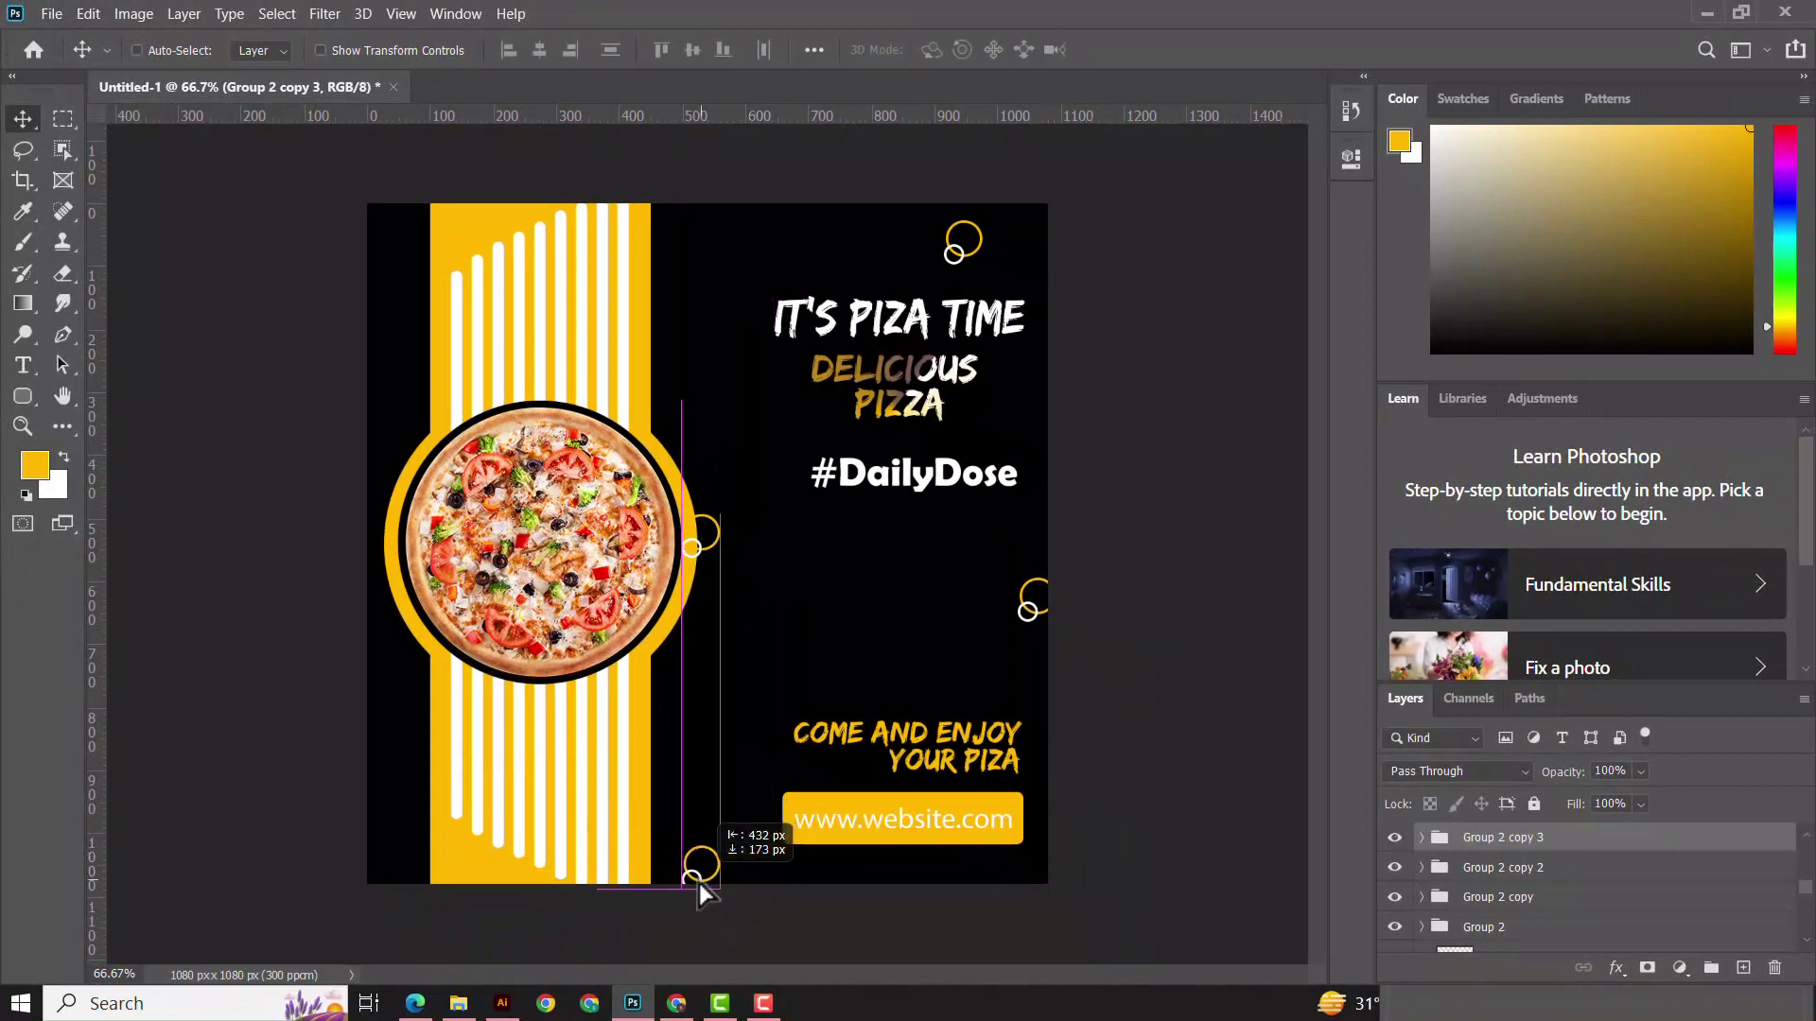
{"action": "left_click_drag", "start_coordinate": [700, 883], "coordinate": [698, 887]}
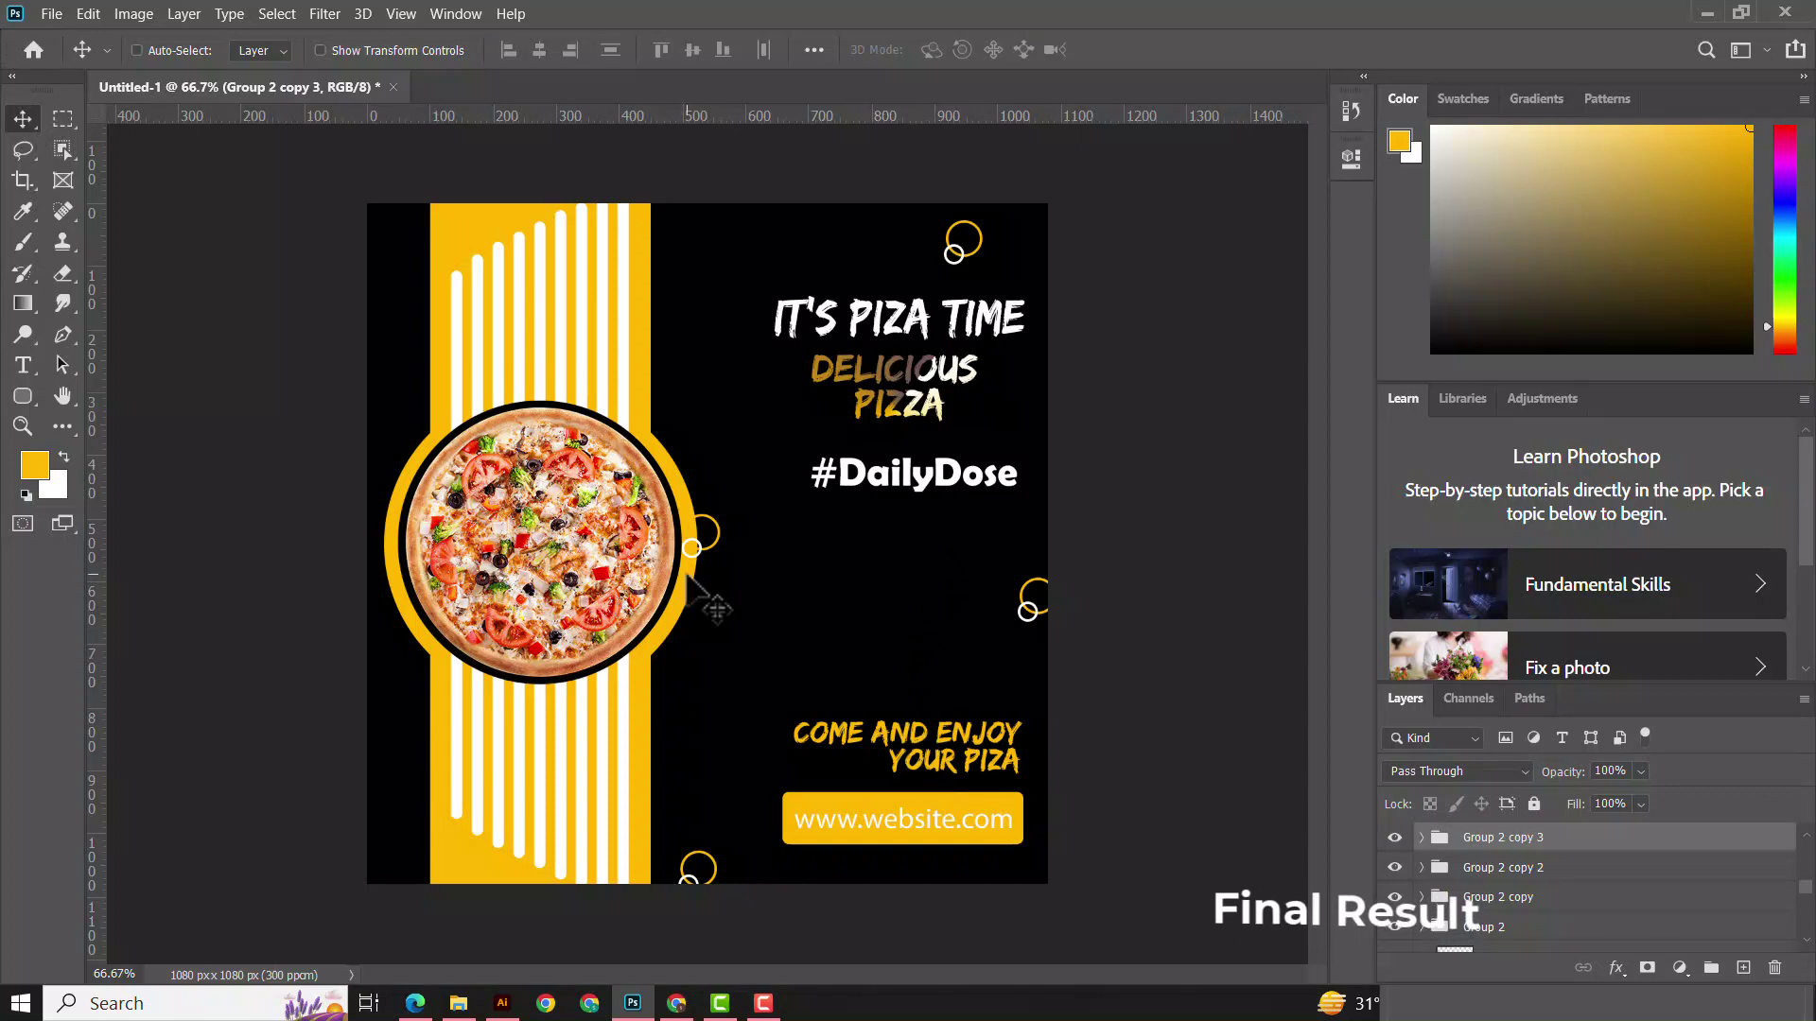
{"action": "key", "text": "ctrl+1"}
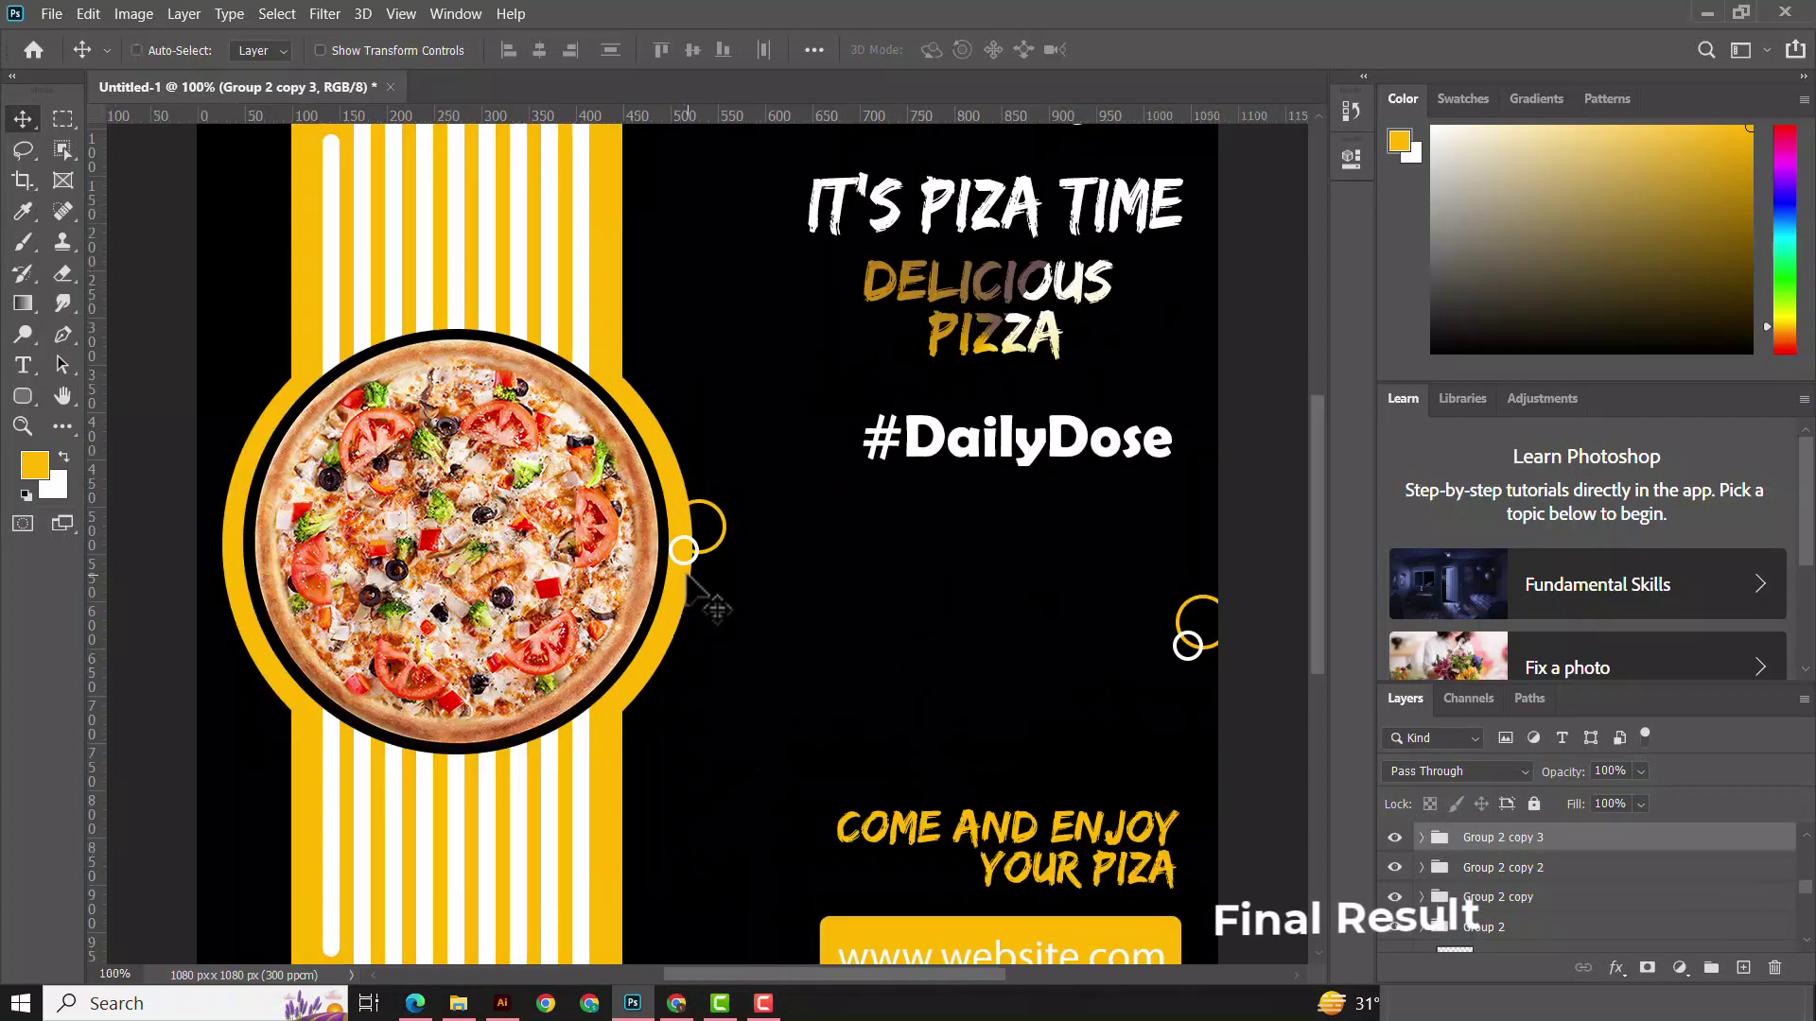
{"action": "key", "text": "ctrl+minus"}
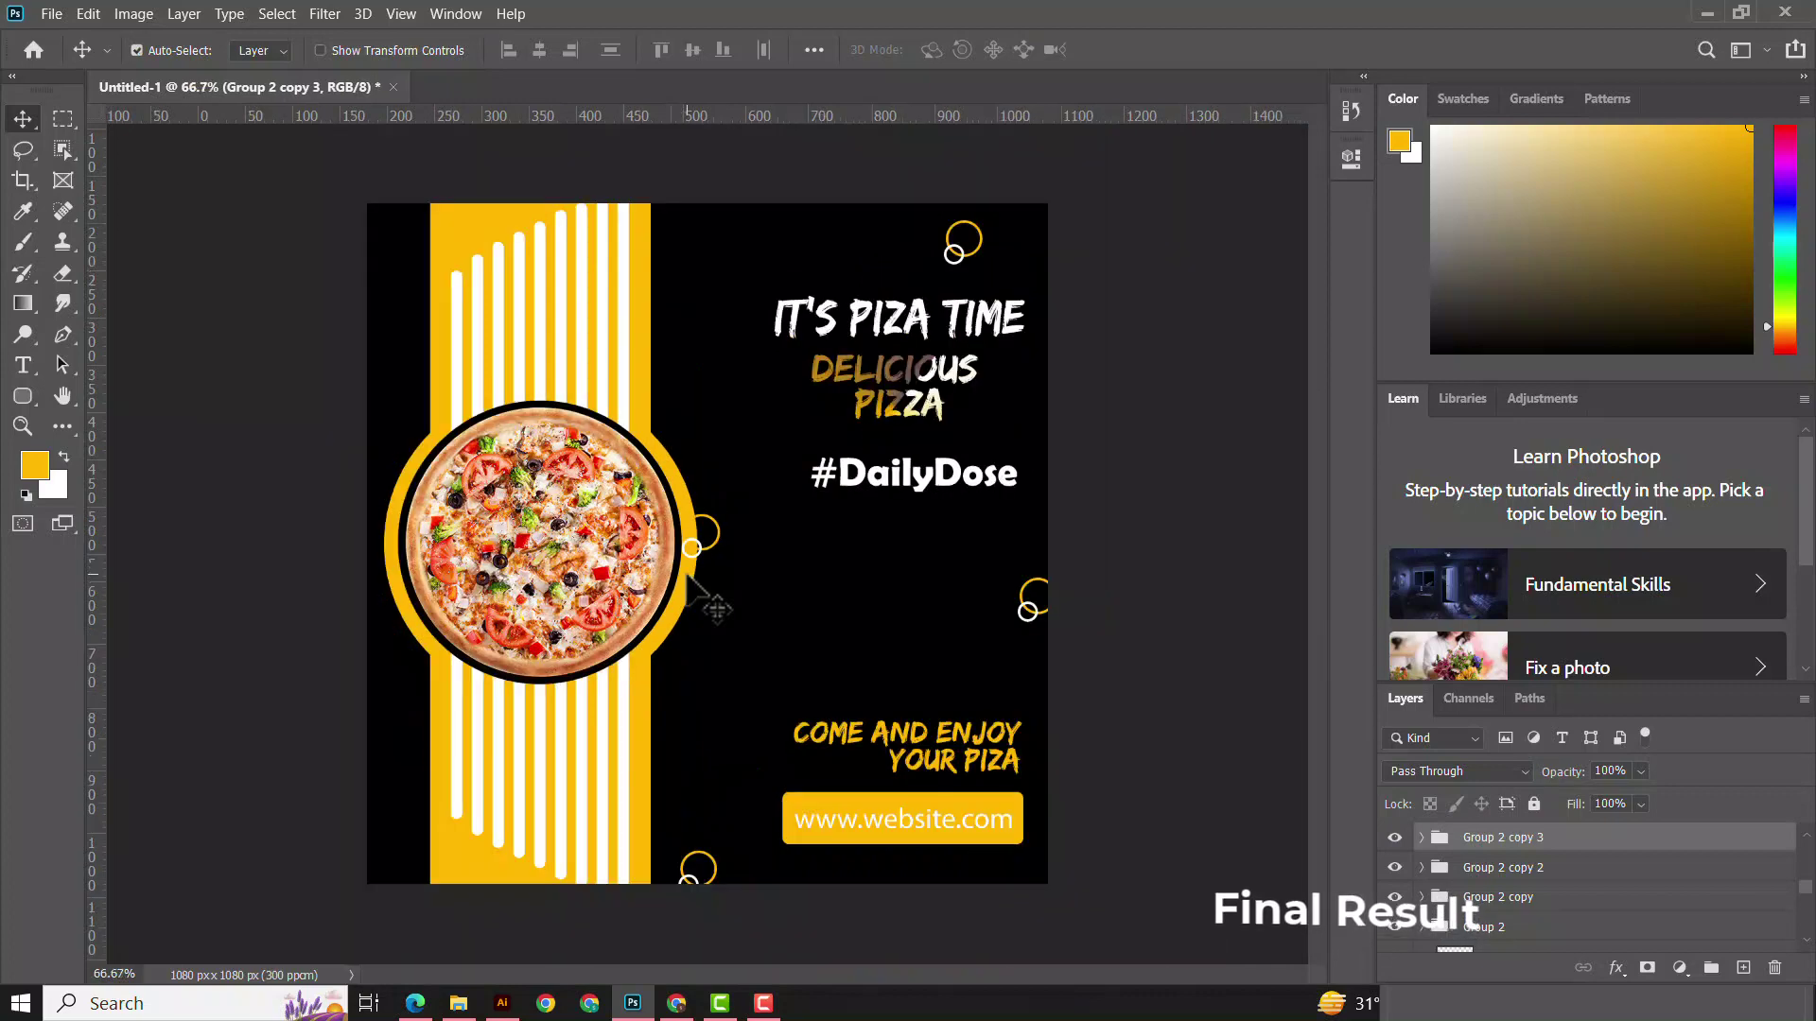